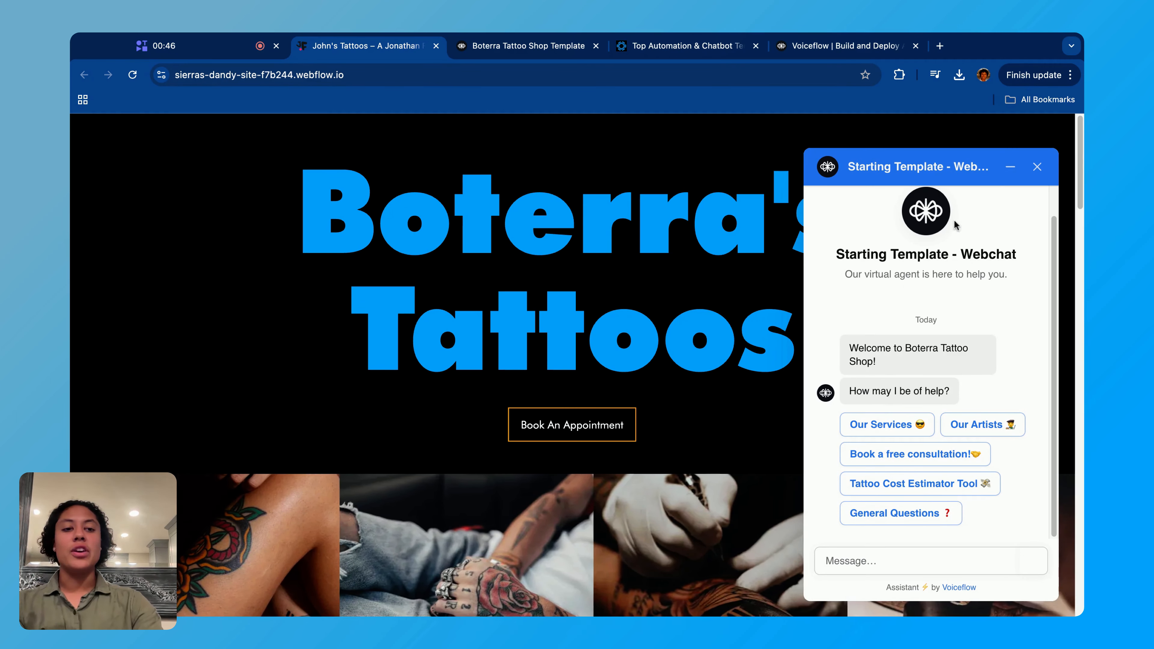
# - Minimise and reopen the webchat widget on the tattoo shop website to show how it launches
pyautogui.click(1011, 168)
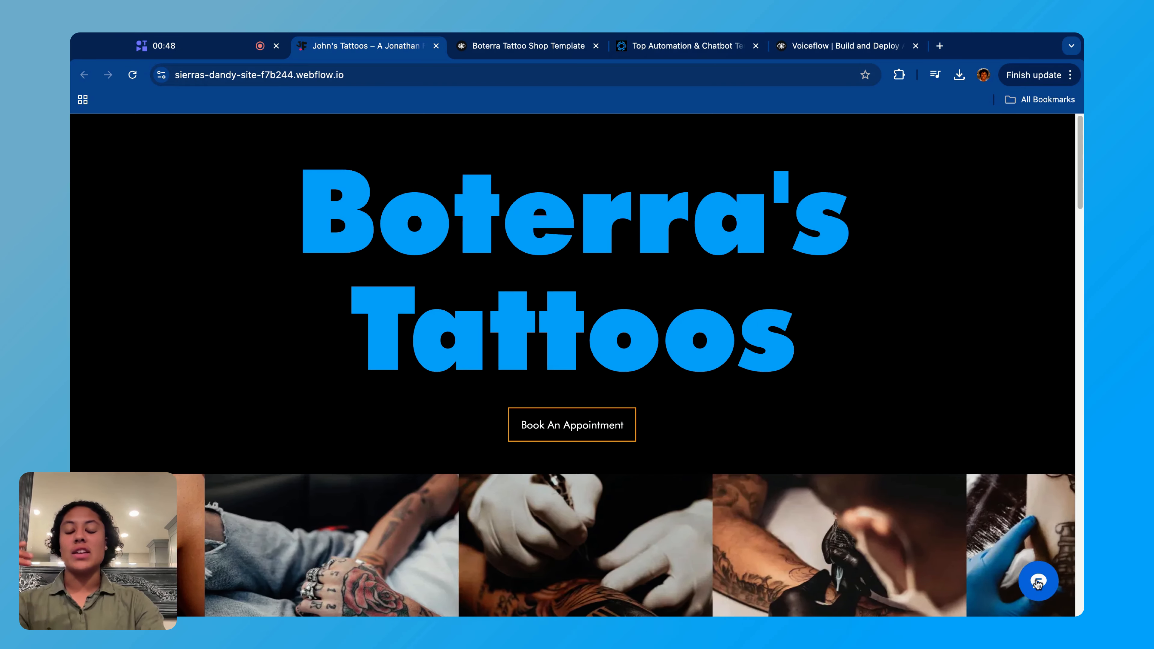
pyautogui.click(1038, 583)
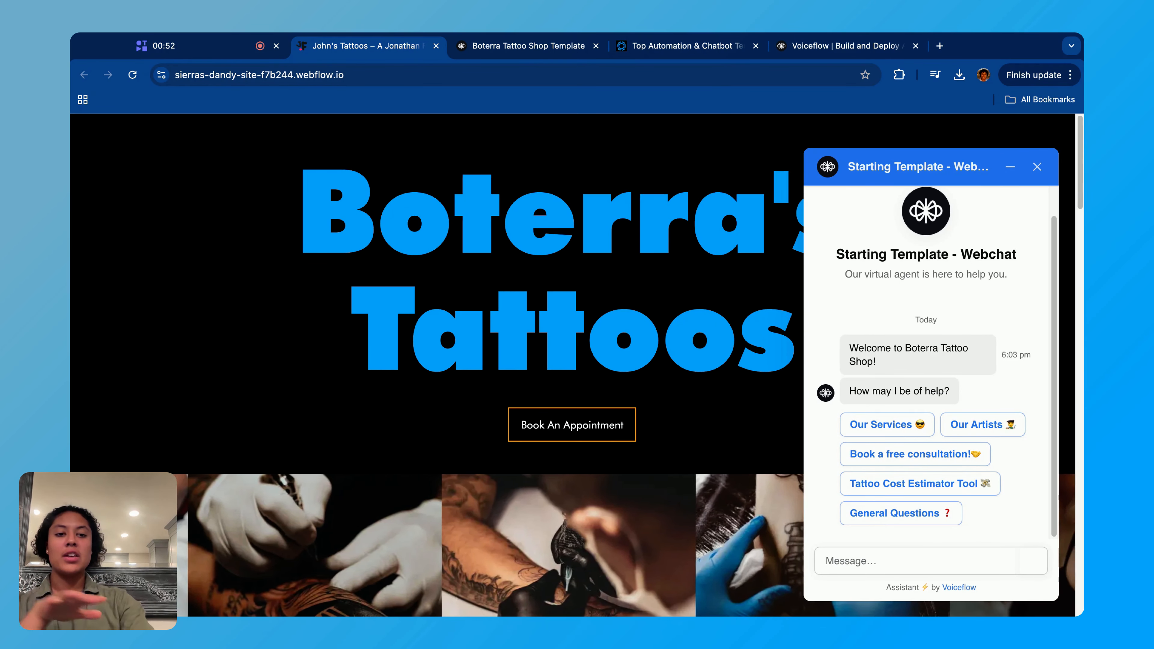
pyautogui.click(1010, 166)
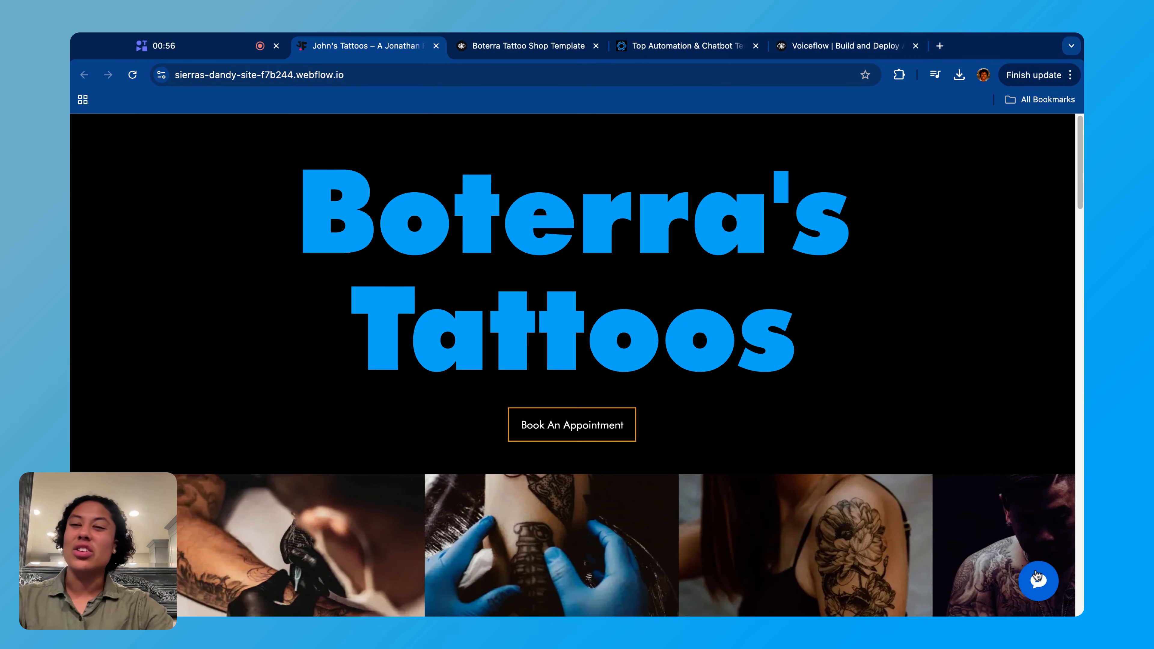
pyautogui.click(1039, 581)
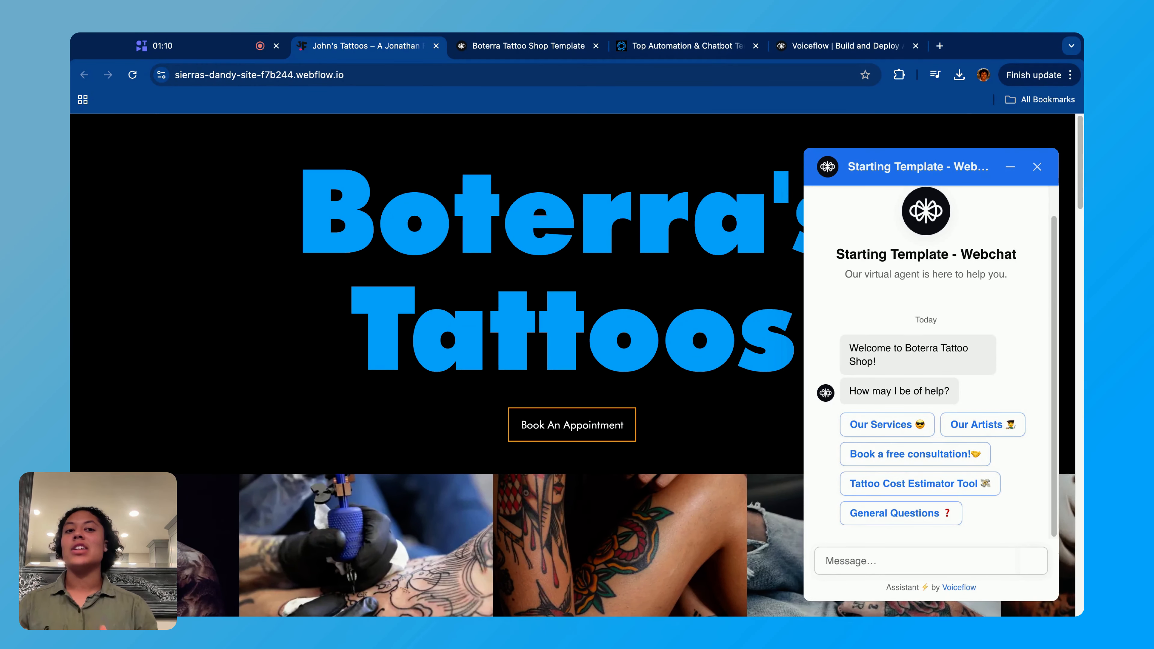
# - View the Voiceflow homepage, browse the Boterra template marketplace, and open the Voiceflow Tattoo Shop Chatbot Template product page
pyautogui.click(808, 51)
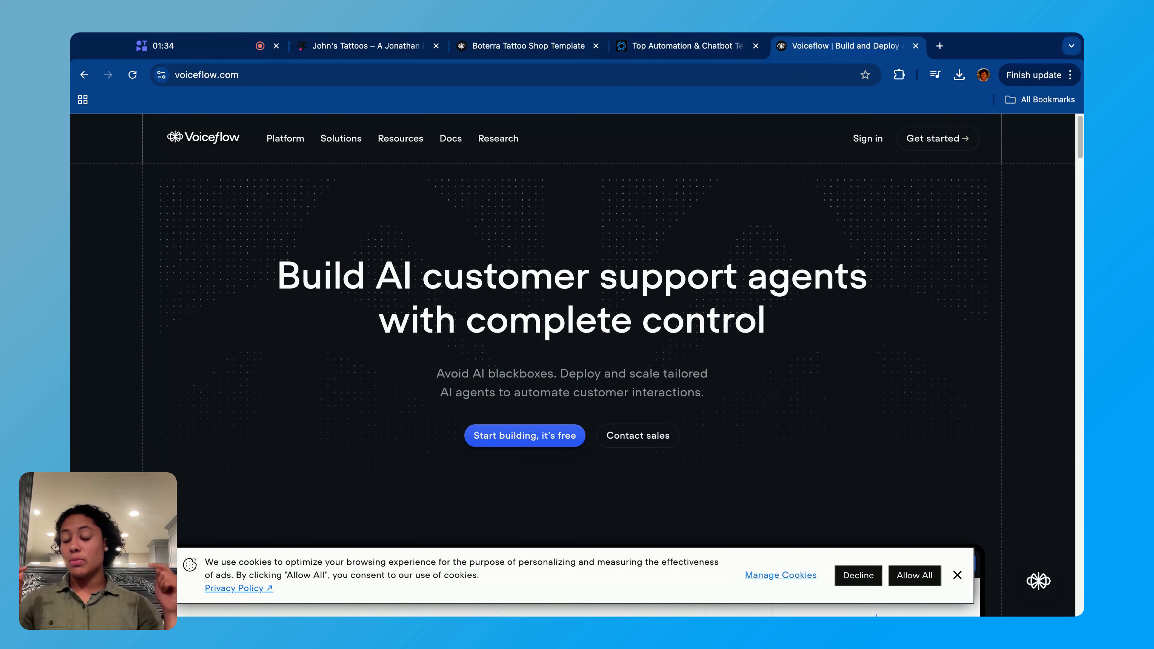
pyautogui.click(689, 54)
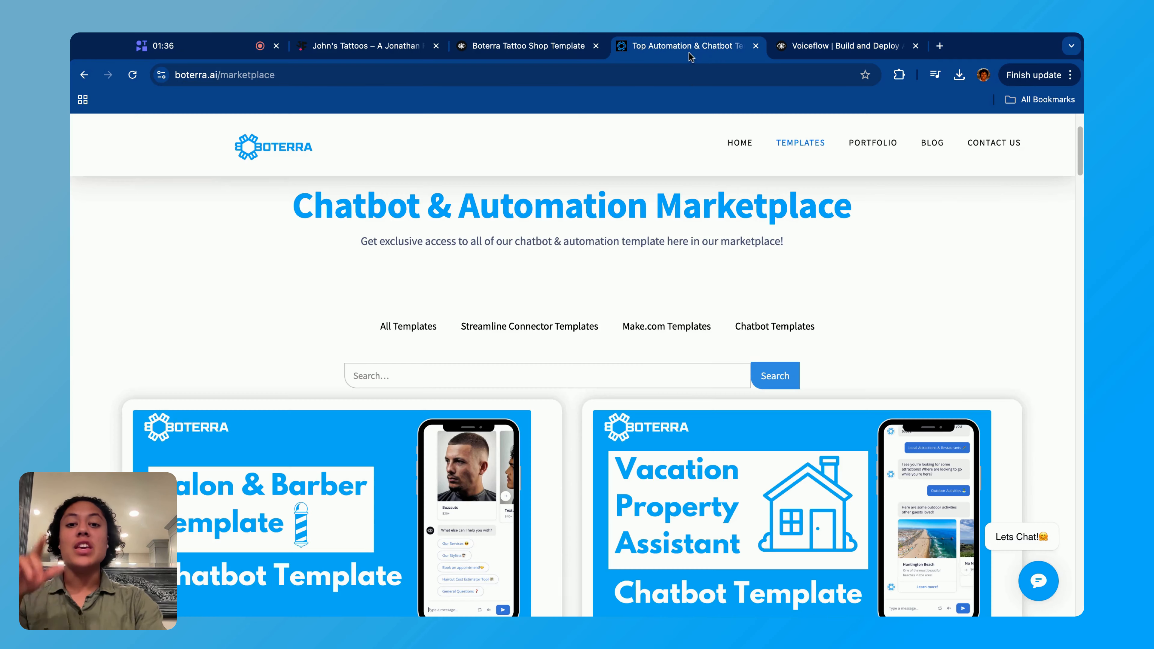
pyautogui.scroll(-3, 646, 381)
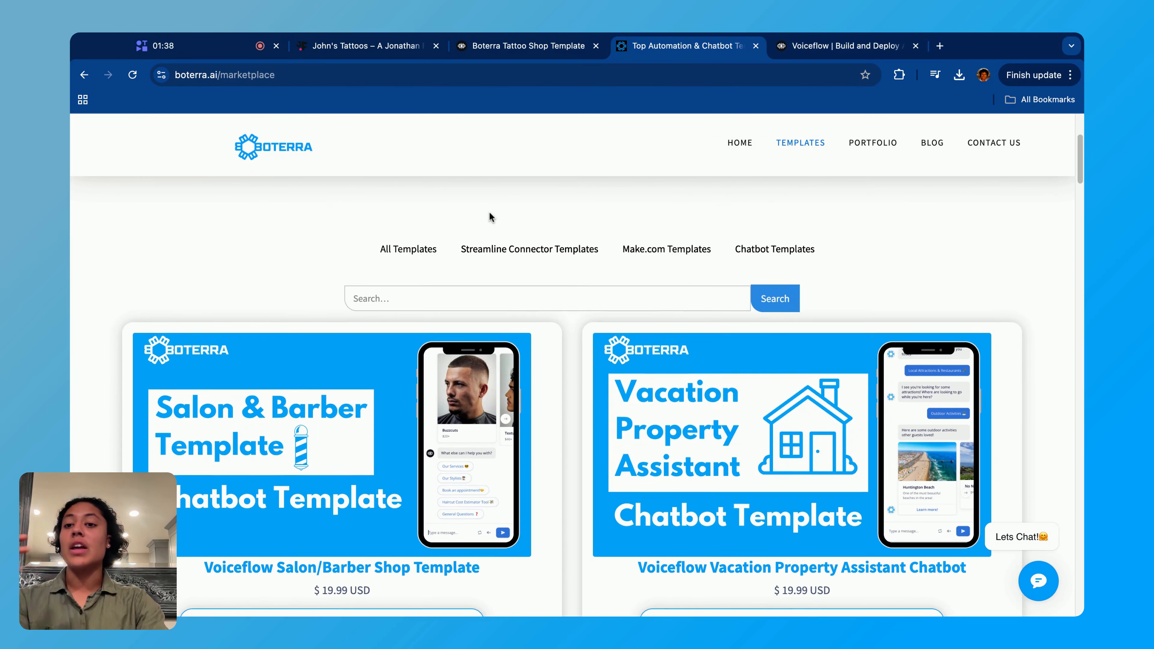
pyautogui.scroll(-2, 682, 282)
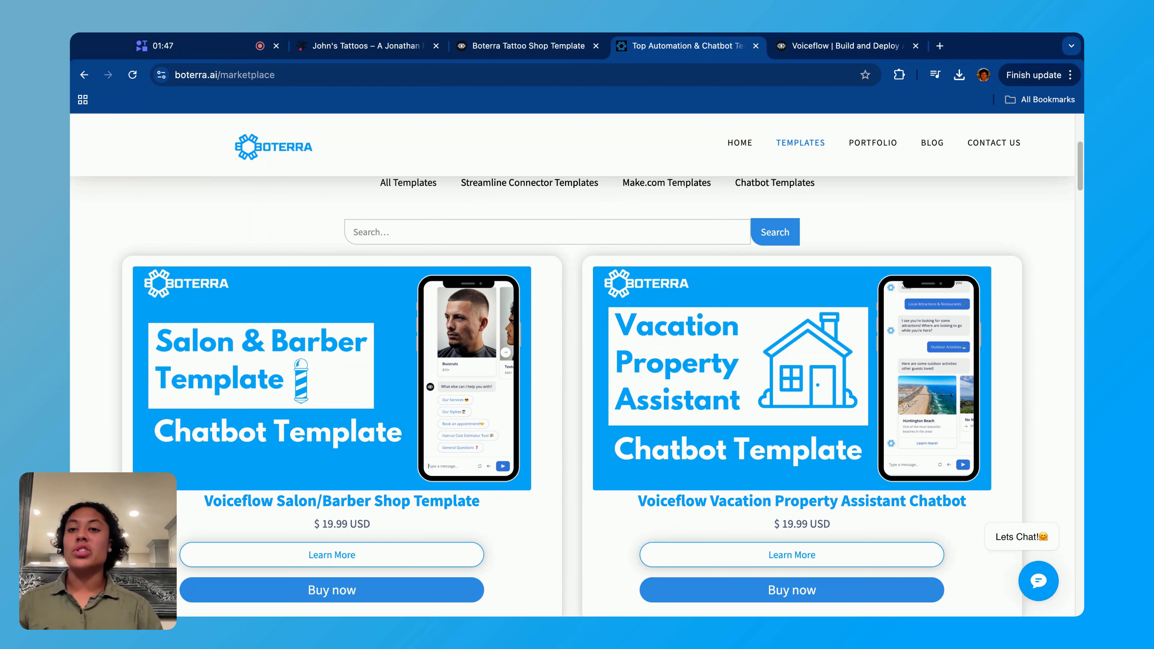
pyautogui.scroll(-15, 578, 396)
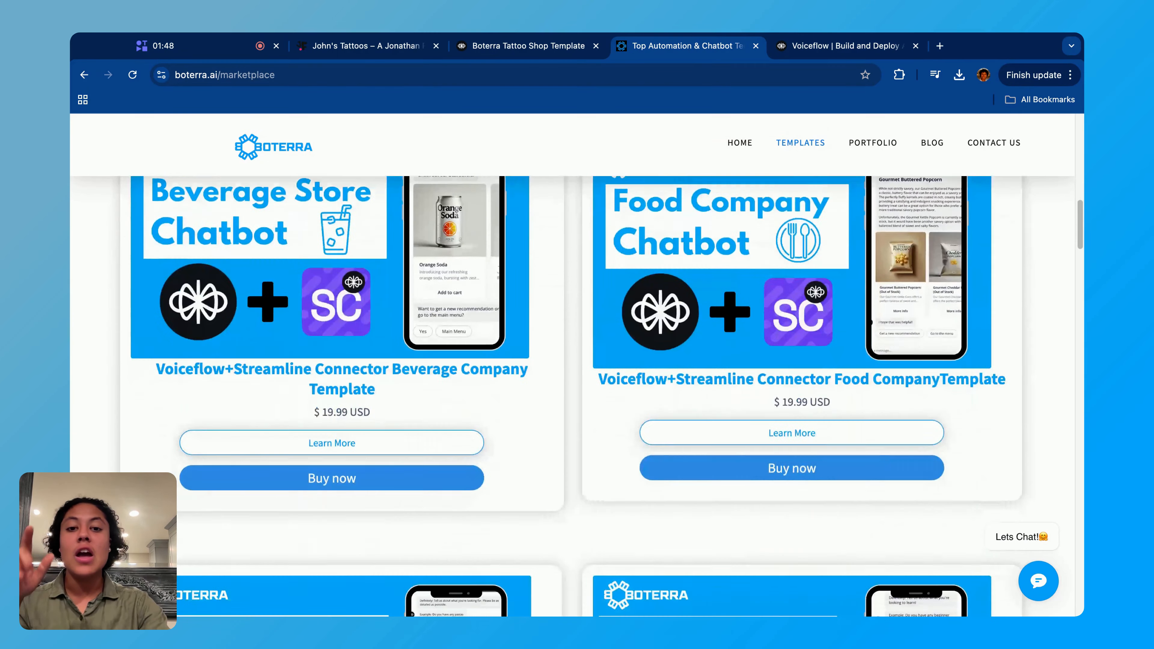
pyautogui.scroll(-8, 577, 396)
pyautogui.scroll(8, 577, 396)
pyautogui.scroll(-1, 578, 396)
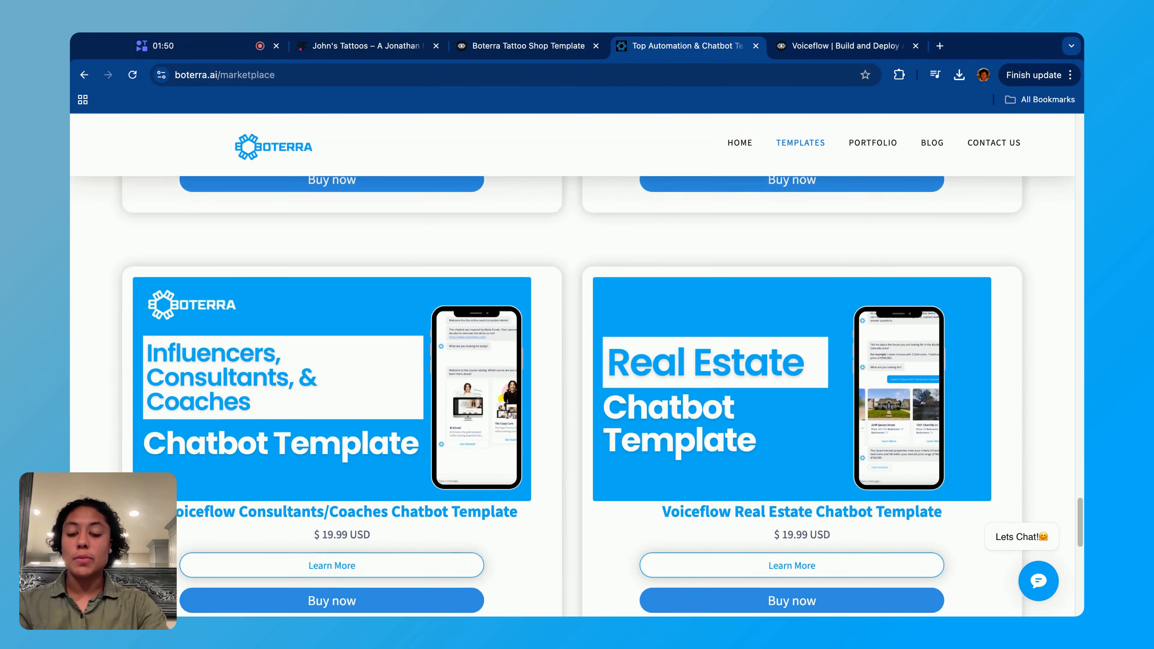
pyautogui.scroll(7, 578, 395)
pyautogui.scroll(8, 577, 396)
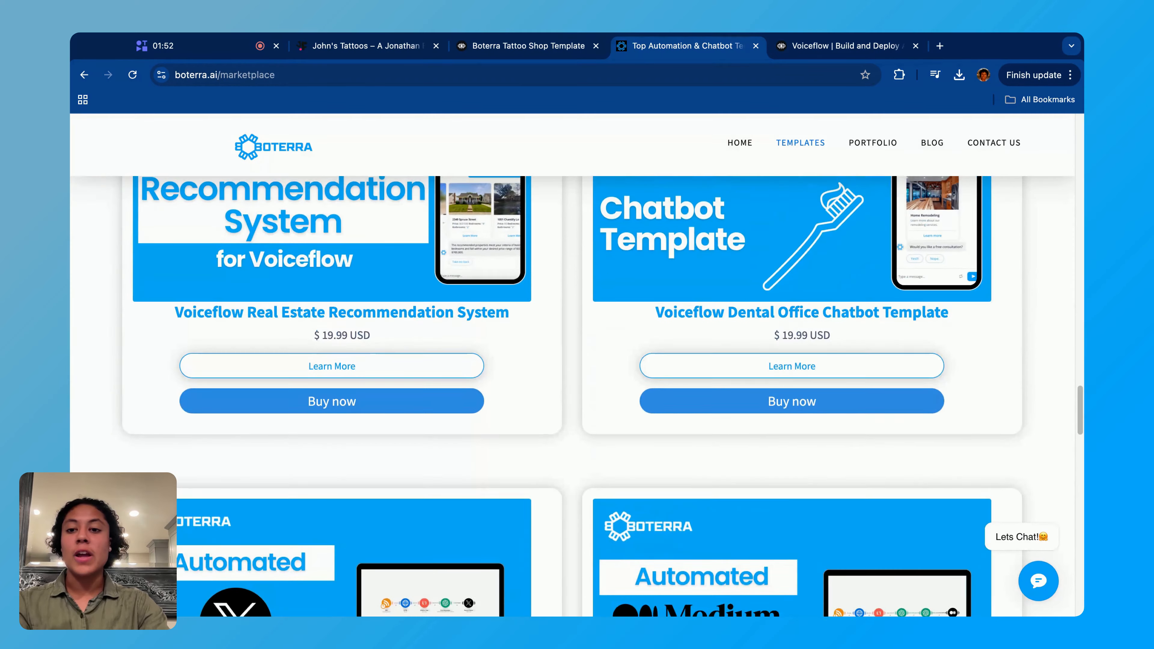
pyautogui.scroll(10, 577, 395)
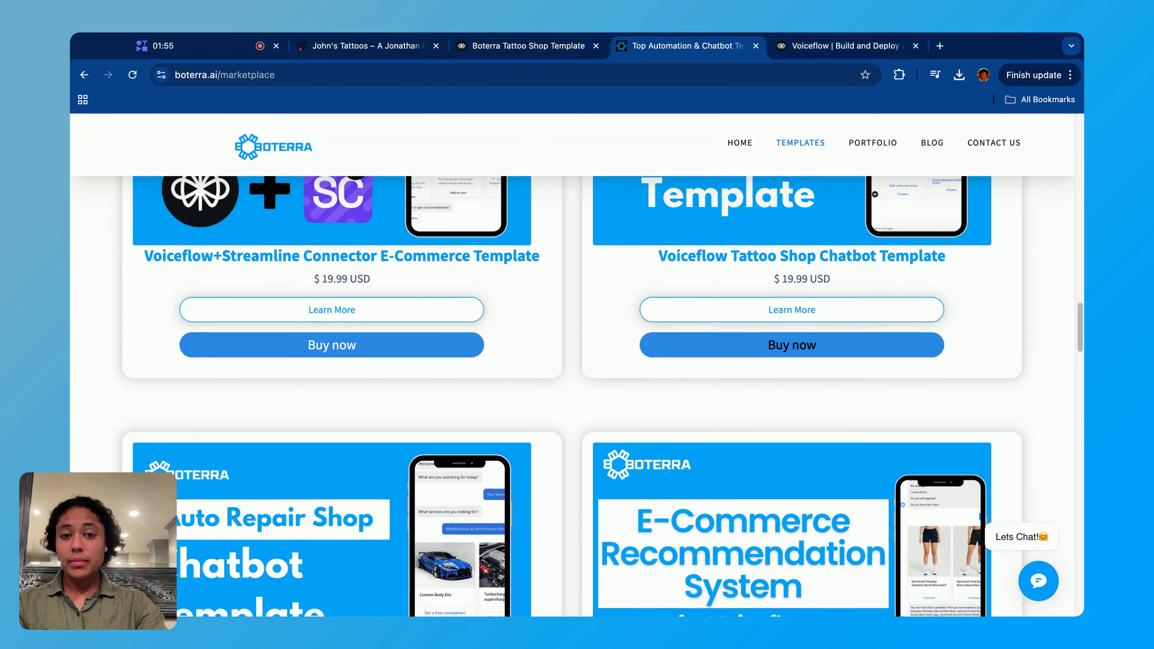
pyautogui.scroll(4, 577, 396)
pyautogui.click(807, 523)
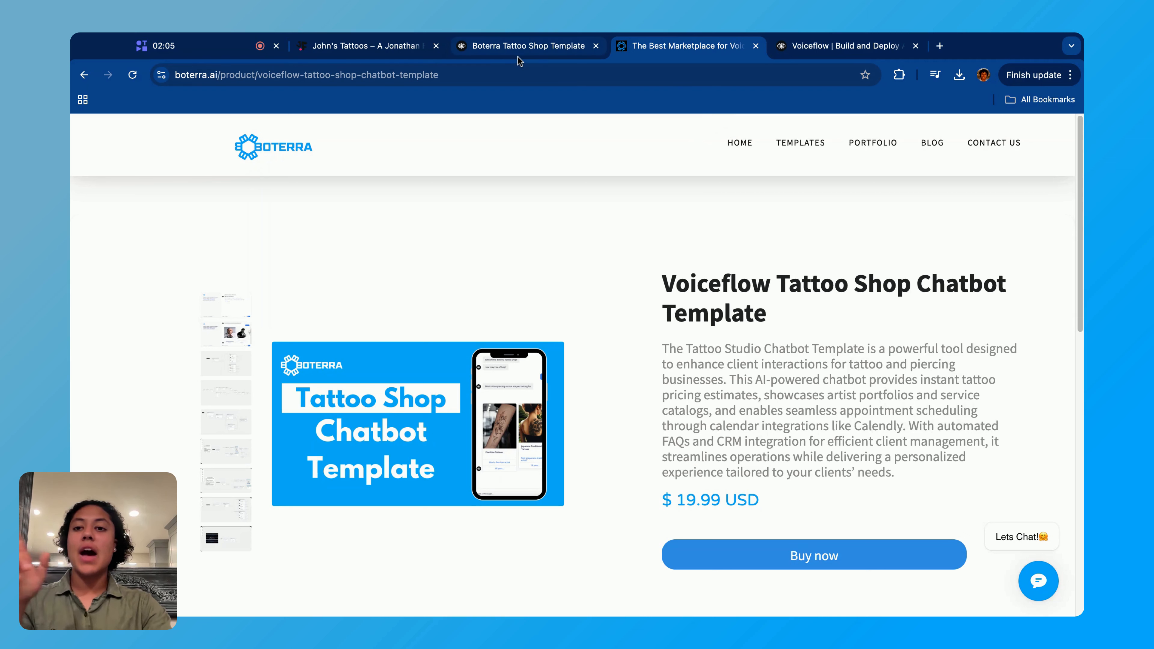
# - Switch to the Boterra Tattoo Shop Template project in Voiceflow, reload it, and open the Home workflow on the canvas
pyautogui.click(509, 48)
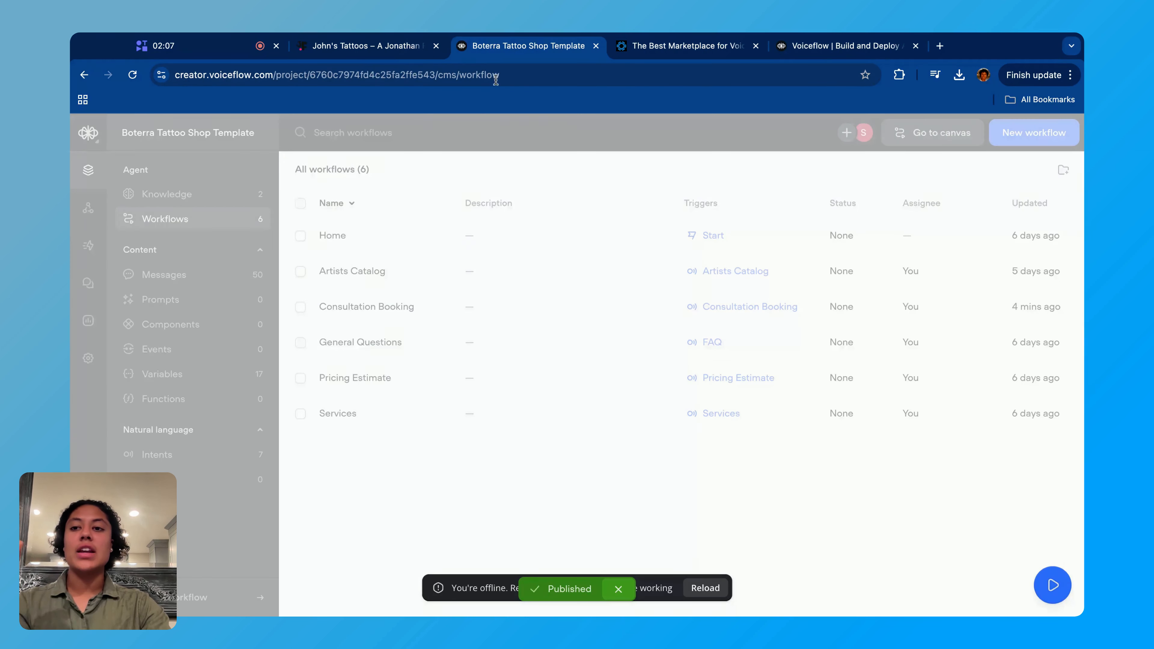
pyautogui.click(705, 588)
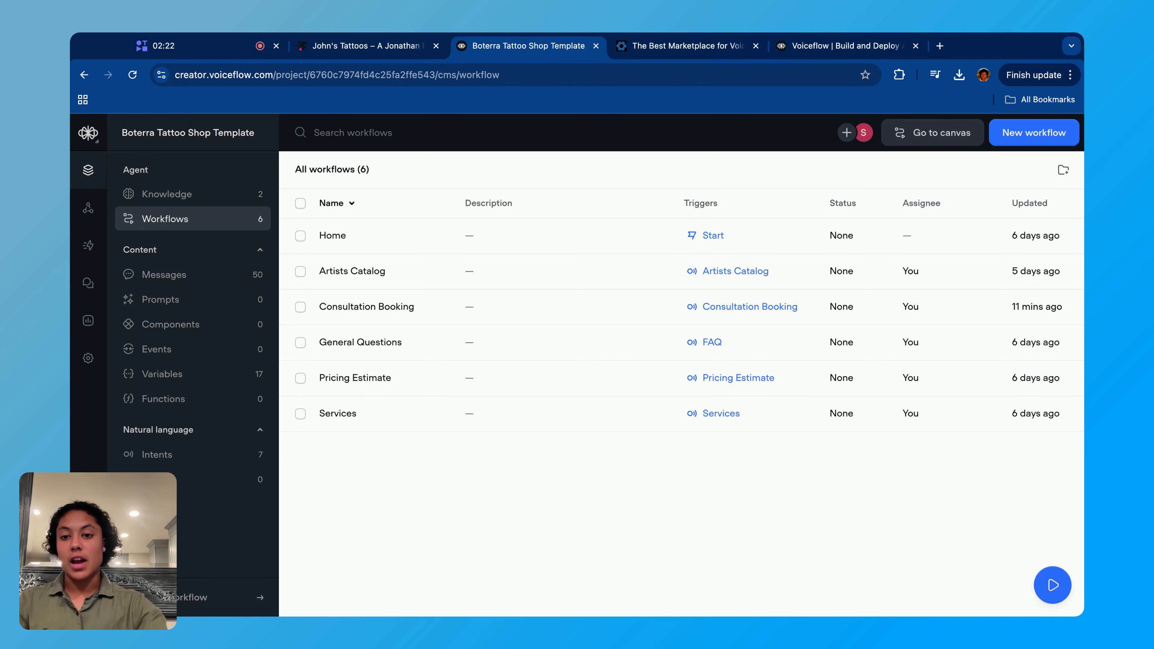
pyautogui.click(376, 243)
pyautogui.click(946, 261)
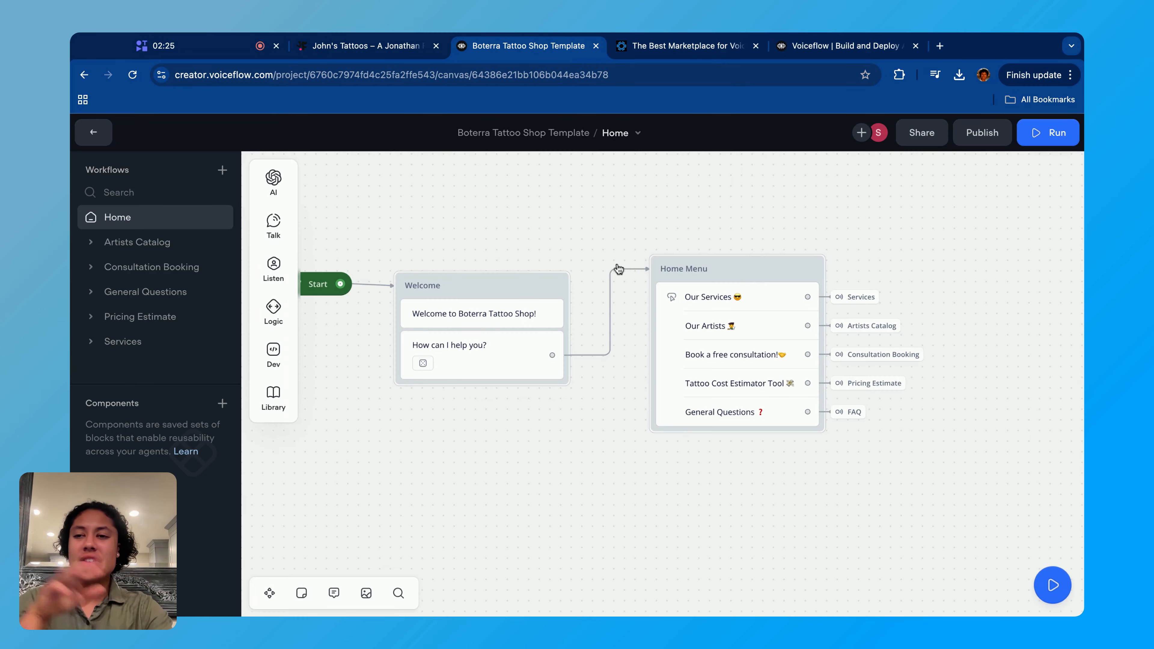
# - Examine the Home workflow's Welcome block and the Home Menu buttons with the intents they lead to
pyautogui.scroll(-5, 595, 287)
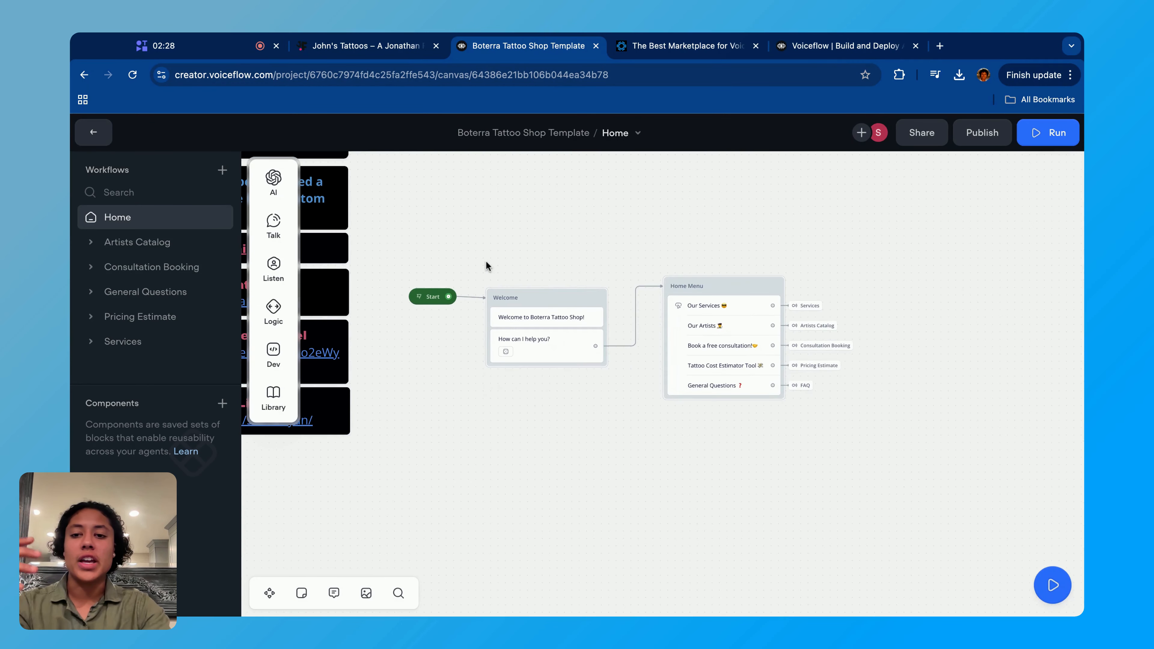
pyautogui.hscroll(-4, 486, 266)
pyautogui.scroll(2, 487, 266)
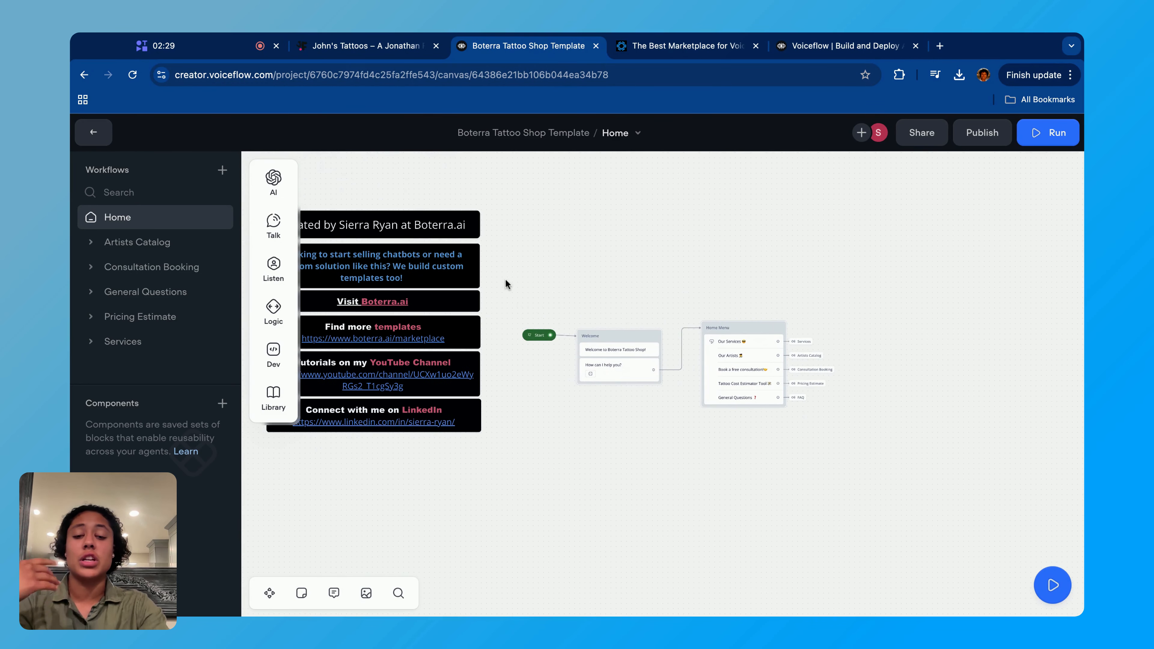
pyautogui.scroll(6, 612, 378)
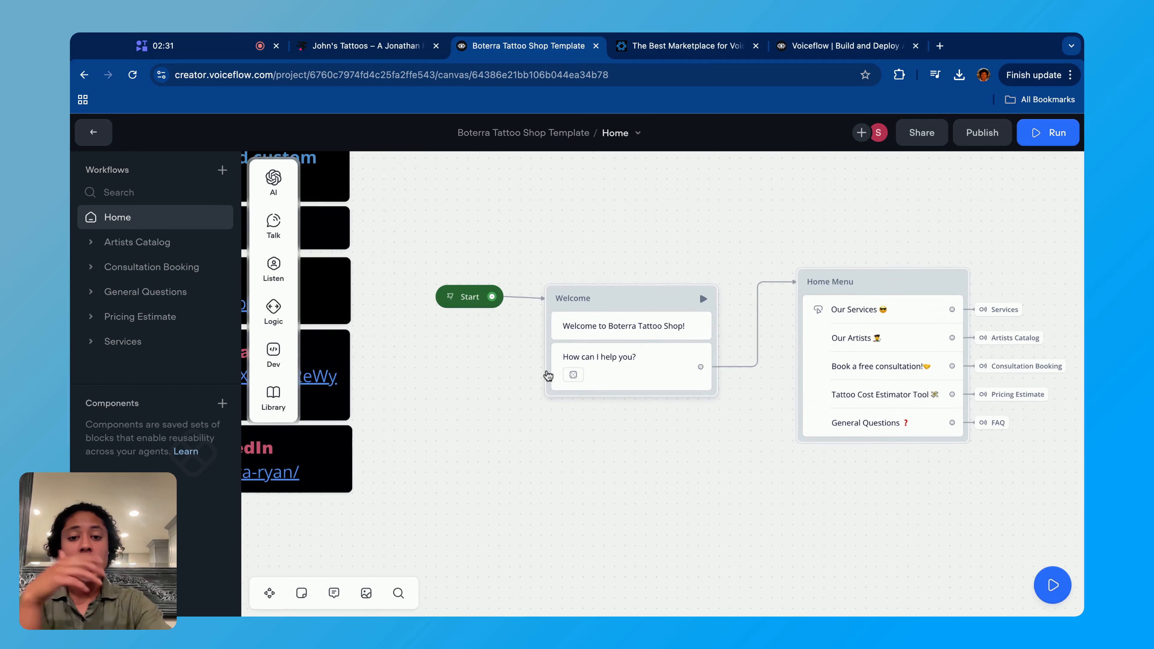
pyautogui.hscroll(10, 716, 363)
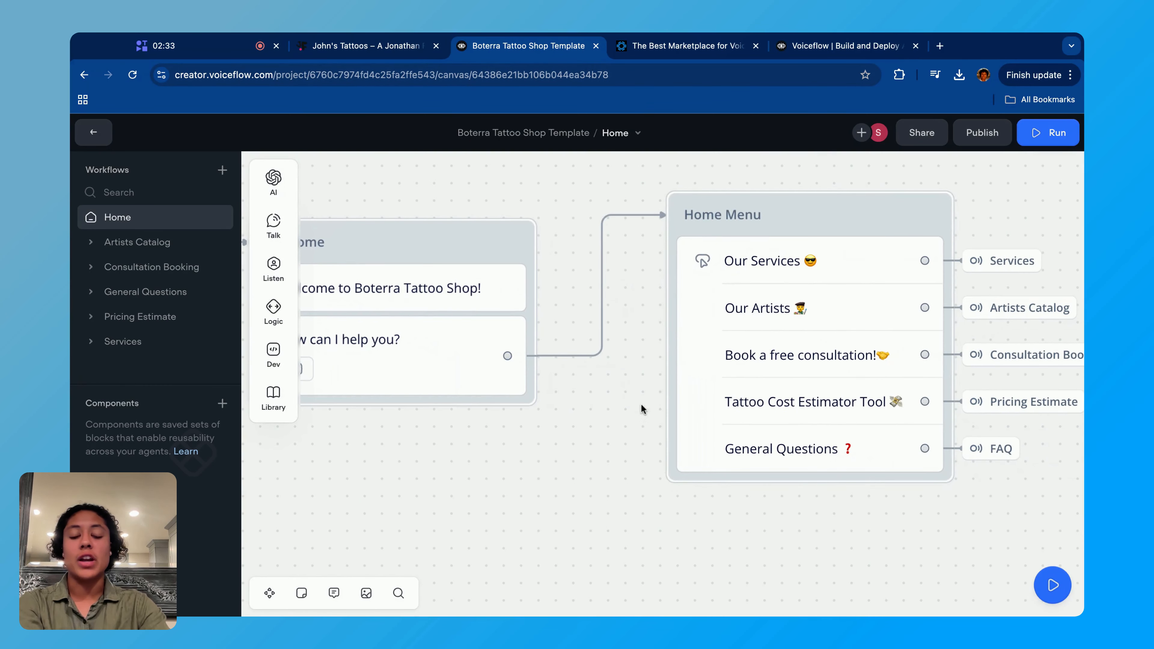
pyautogui.hscroll(6, 807, 358)
pyautogui.click(734, 254)
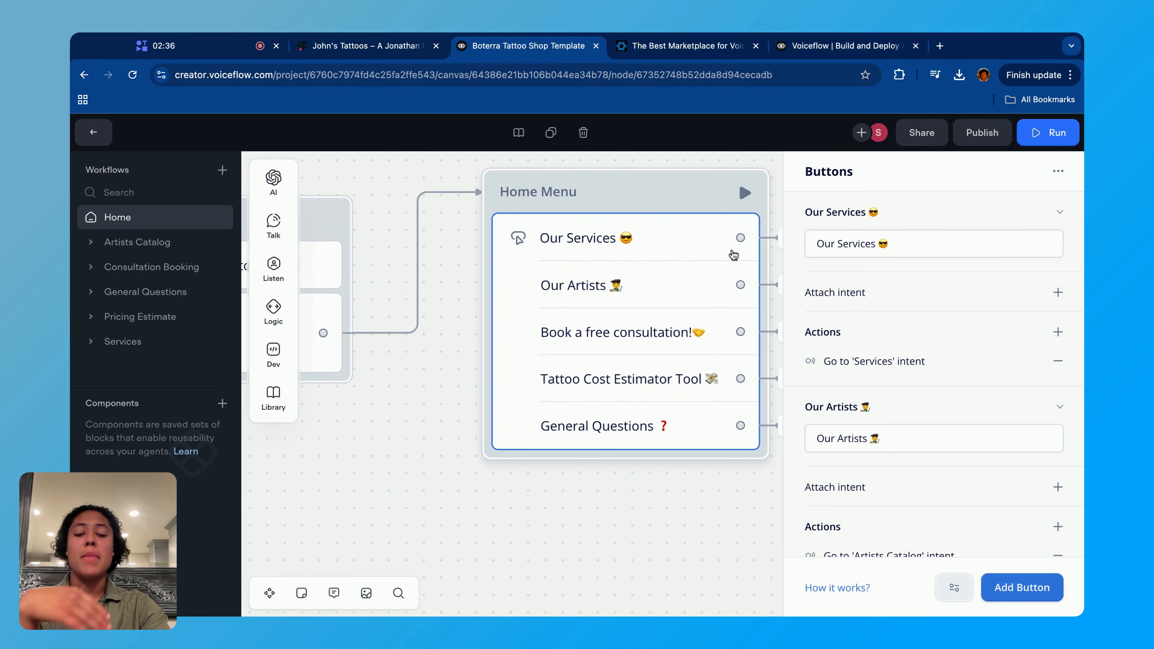
pyautogui.hscroll(6, 734, 255)
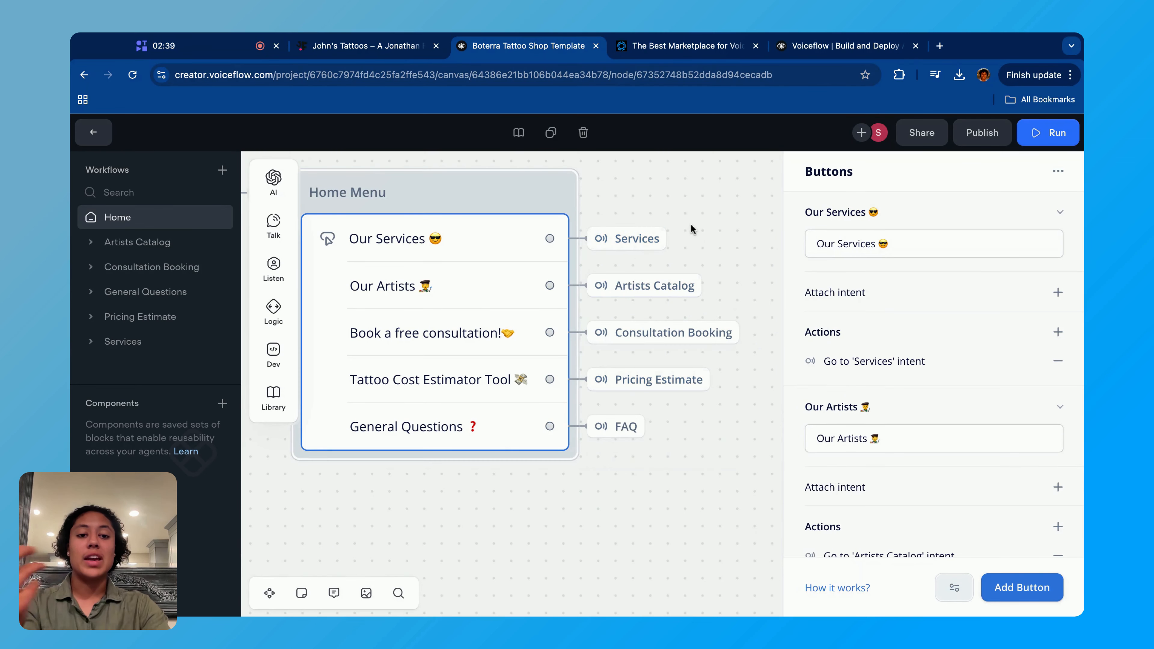
# - Inspect the Go to Intent action attached to the Our Services button in the Home Menu
pyautogui.click(657, 238)
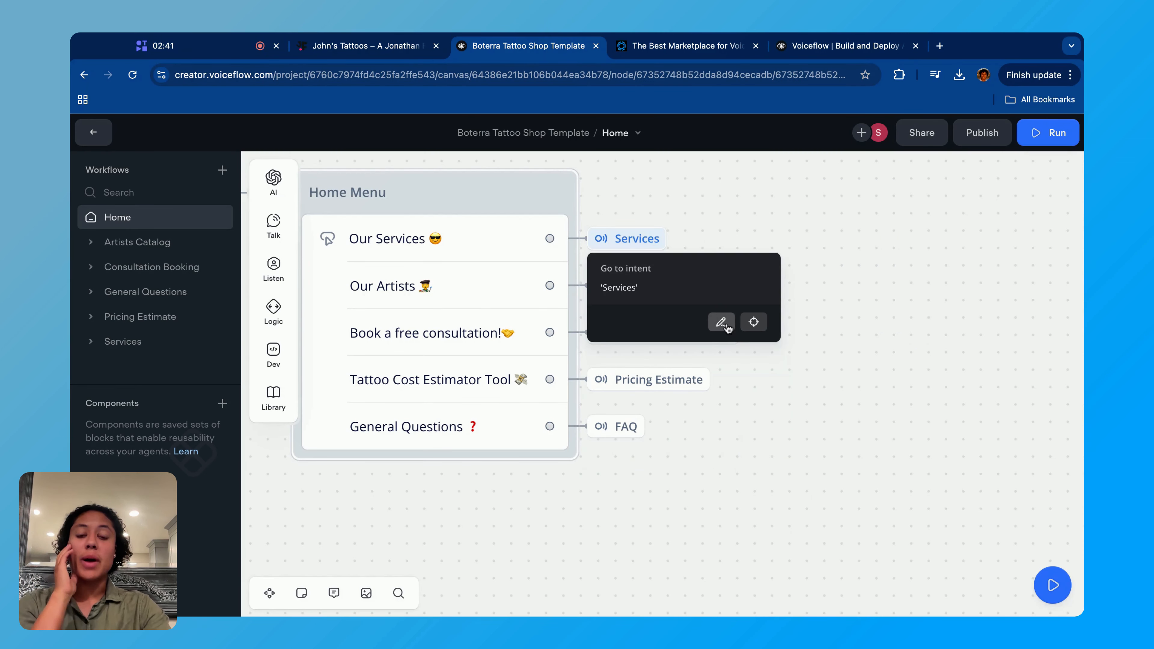
pyautogui.click(721, 322)
pyautogui.click(735, 198)
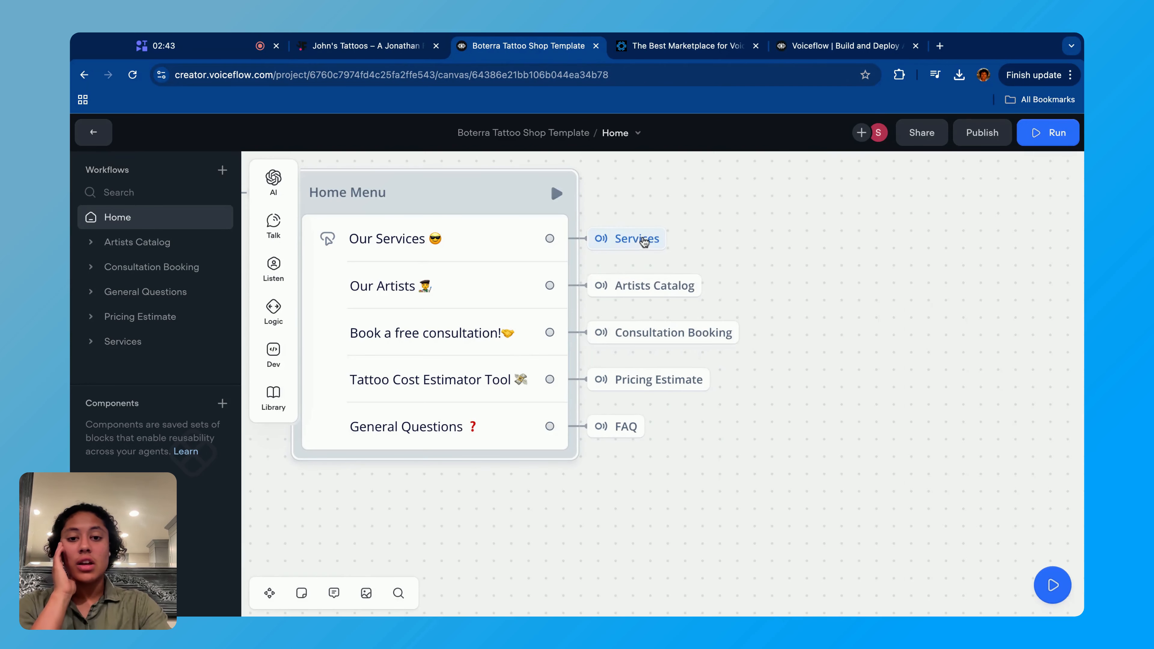
# - Delete the Our Services button's intent action and replace it with a new Go to Intent action targeting the Services intent
pyautogui.click(642, 240)
pyautogui.press('BackSpace')
pyautogui.click(561, 244)
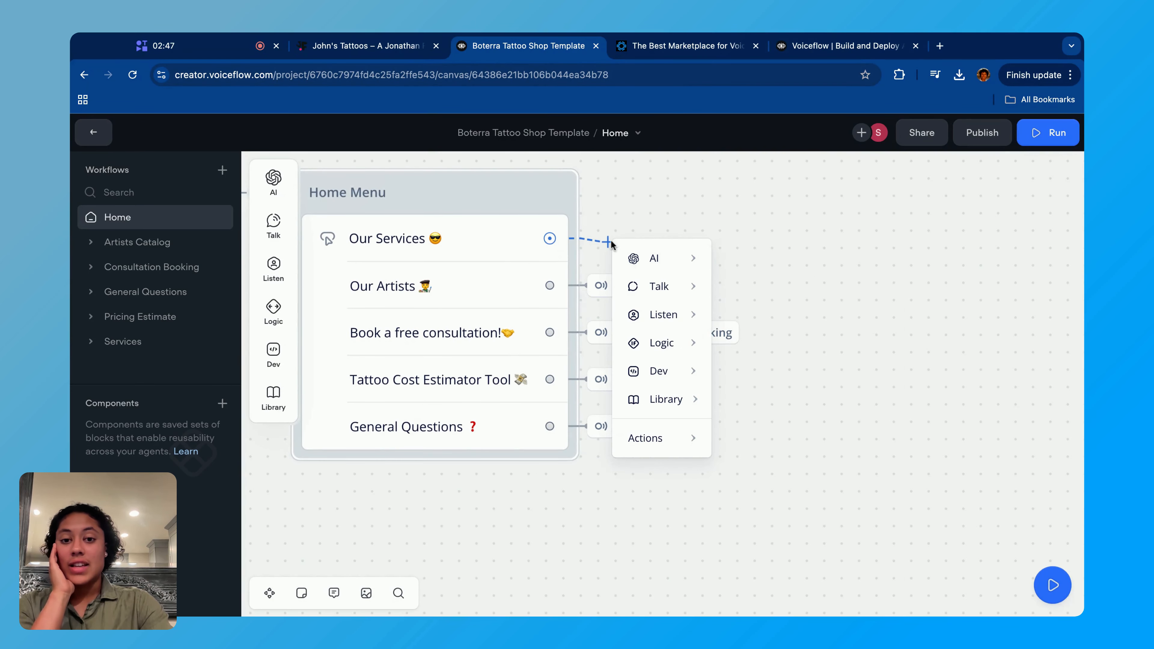
pyautogui.moveTo(681, 450)
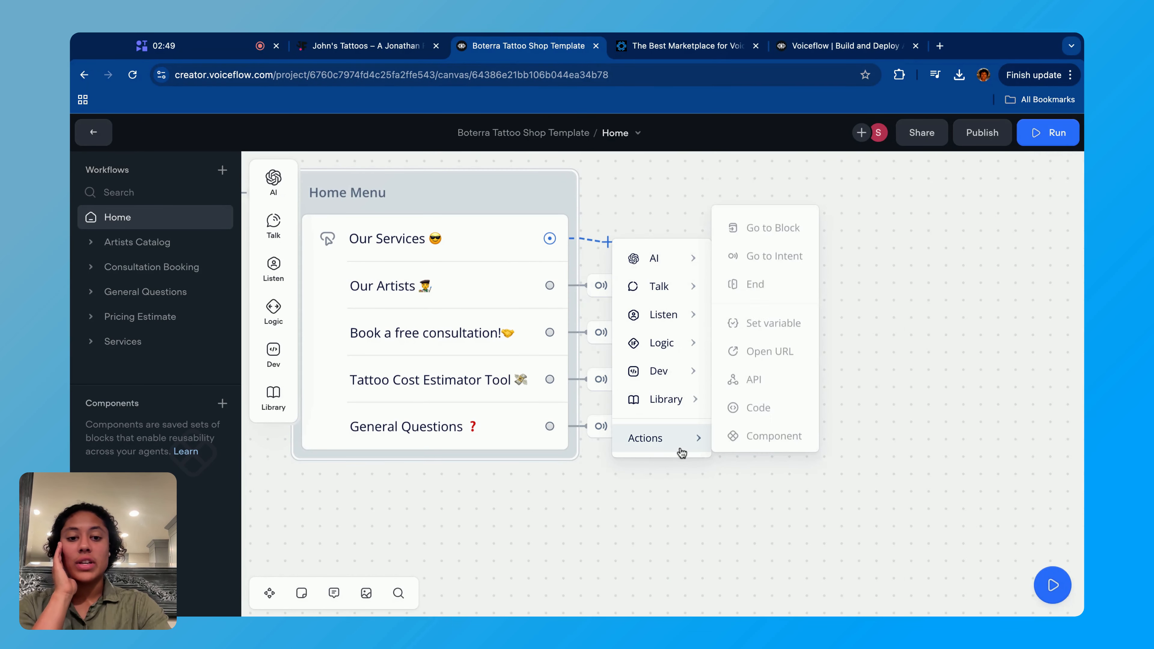
pyautogui.click(765, 253)
pyautogui.click(883, 217)
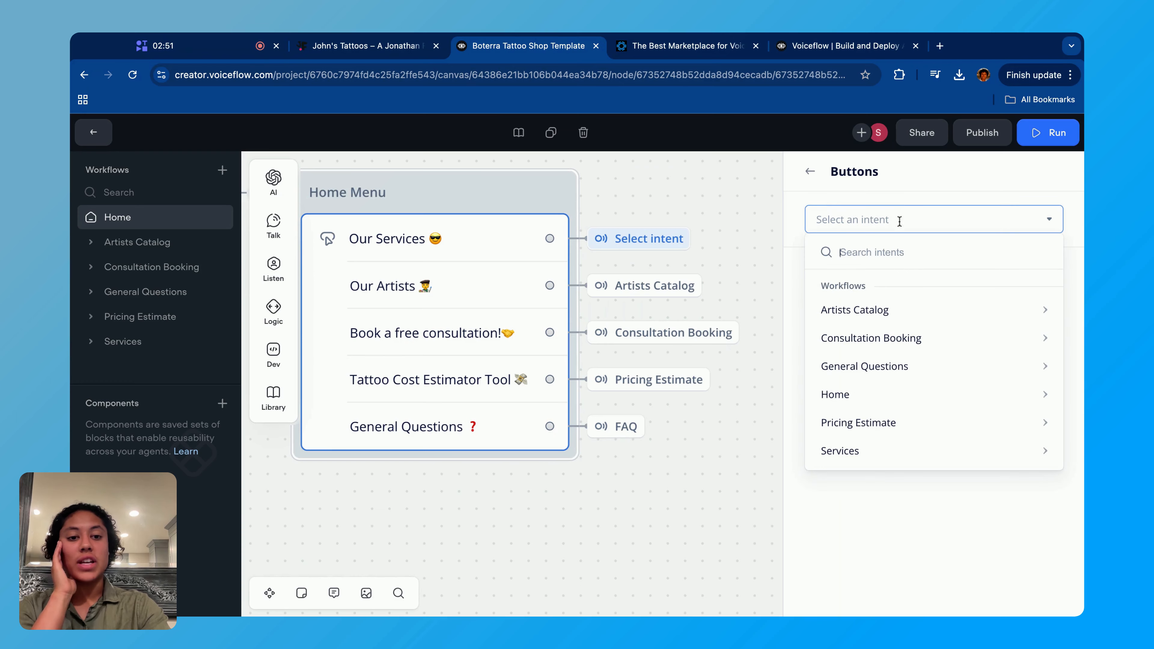
pyautogui.moveTo(890, 449)
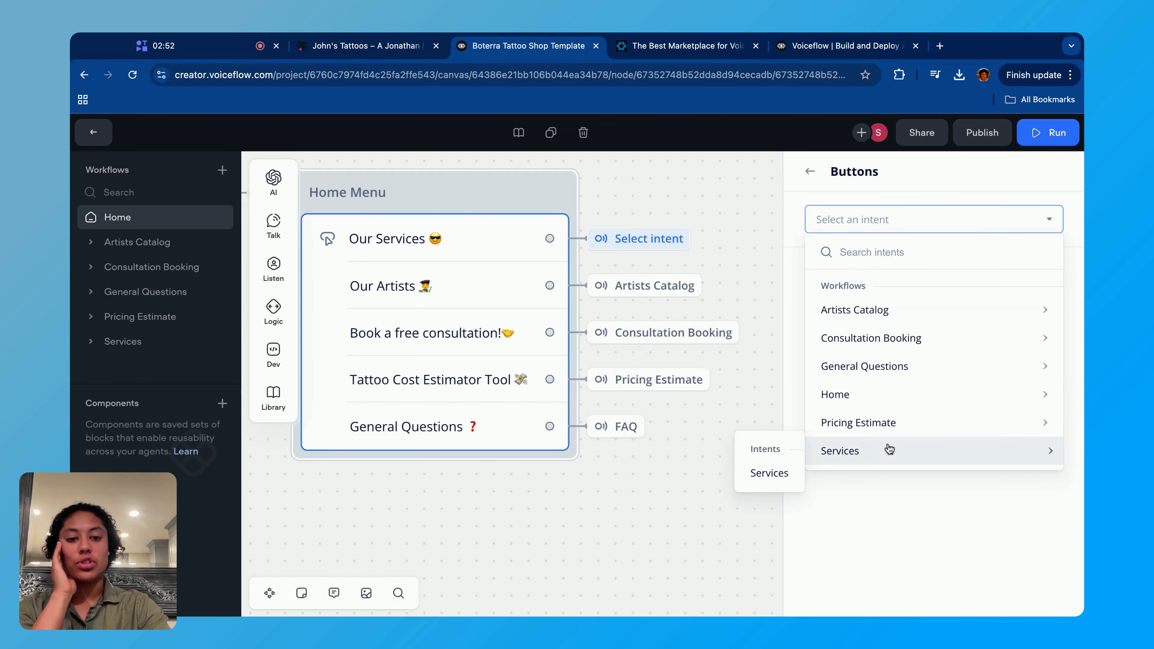
pyautogui.click(769, 473)
pyautogui.click(690, 195)
# - Review the whole Home flow and compare its menu with the options in the live website's webchat
pyautogui.hscroll(-4, 628, 311)
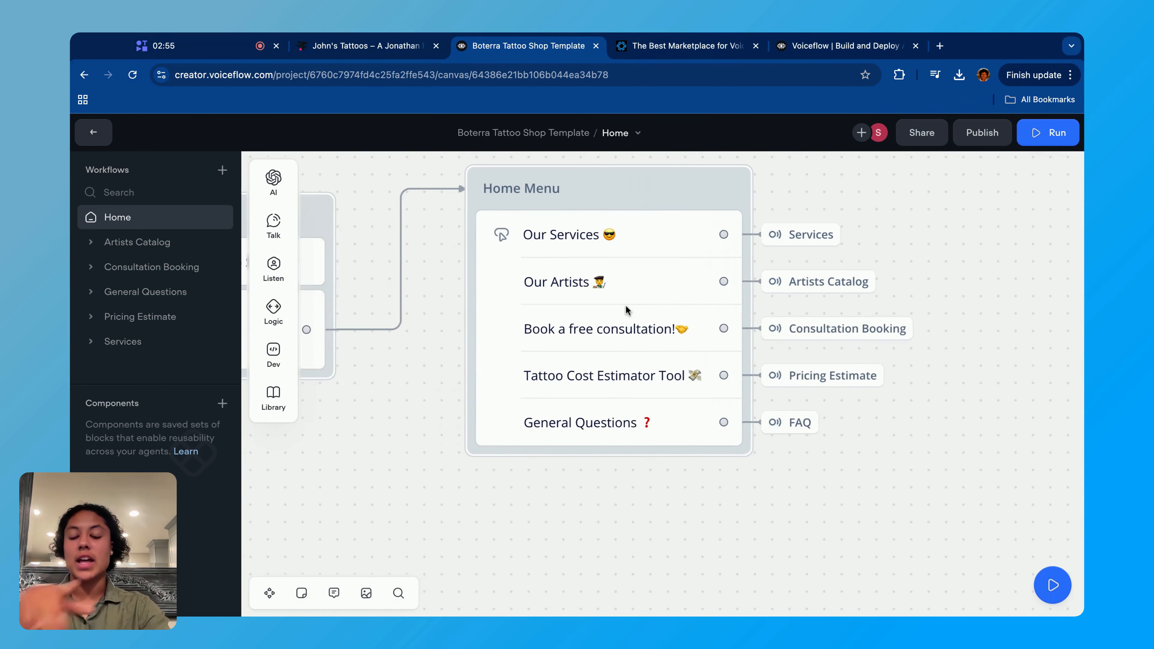
pyautogui.scroll(-5, 629, 308)
pyautogui.hscroll(-3, 634, 302)
pyautogui.hscroll(-2, 634, 300)
pyautogui.scroll(-1, 634, 300)
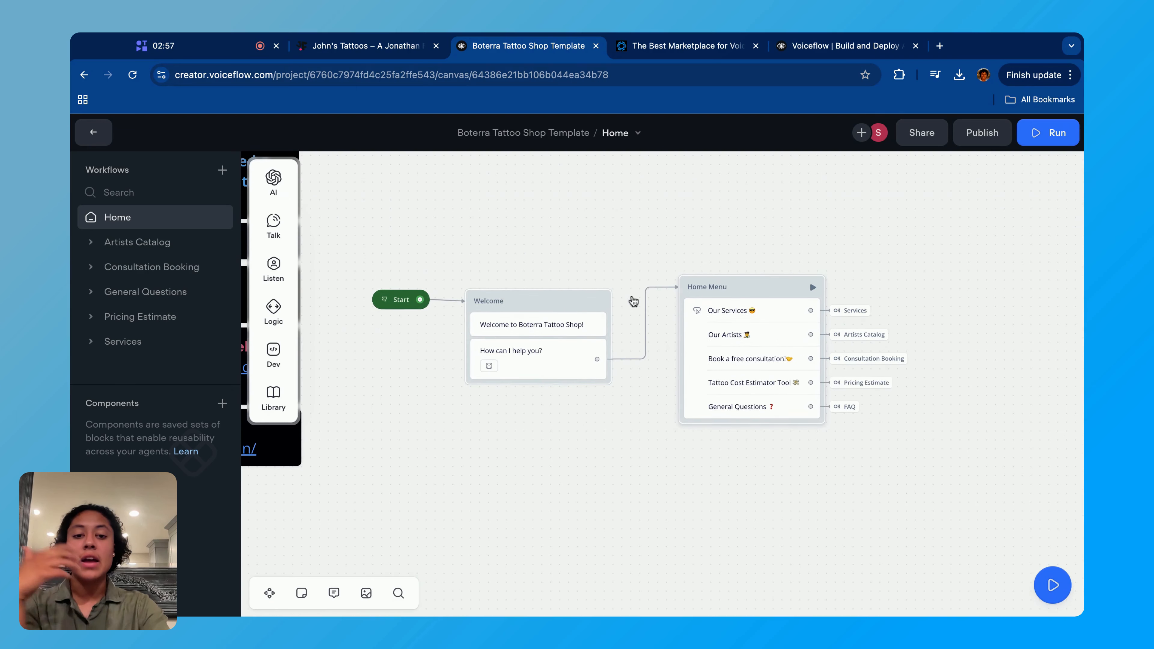
pyautogui.click(358, 47)
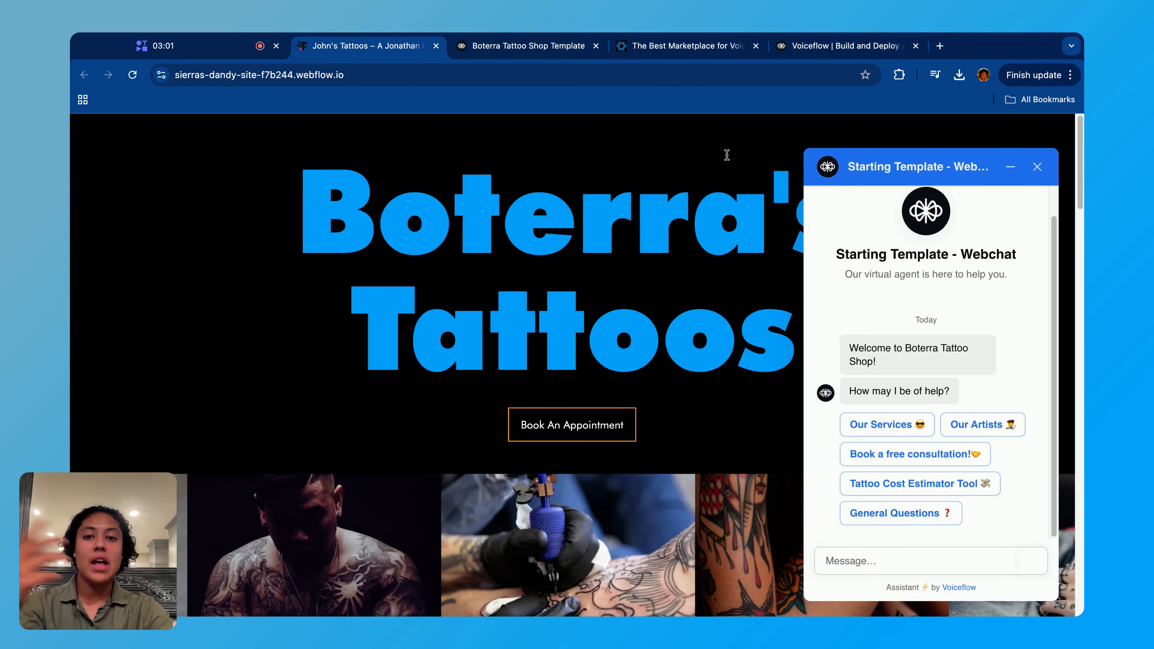
# - Return to the template project, open the Services workflow, and examine how its service question branches to Tattoos and Piercings
pyautogui.click(527, 45)
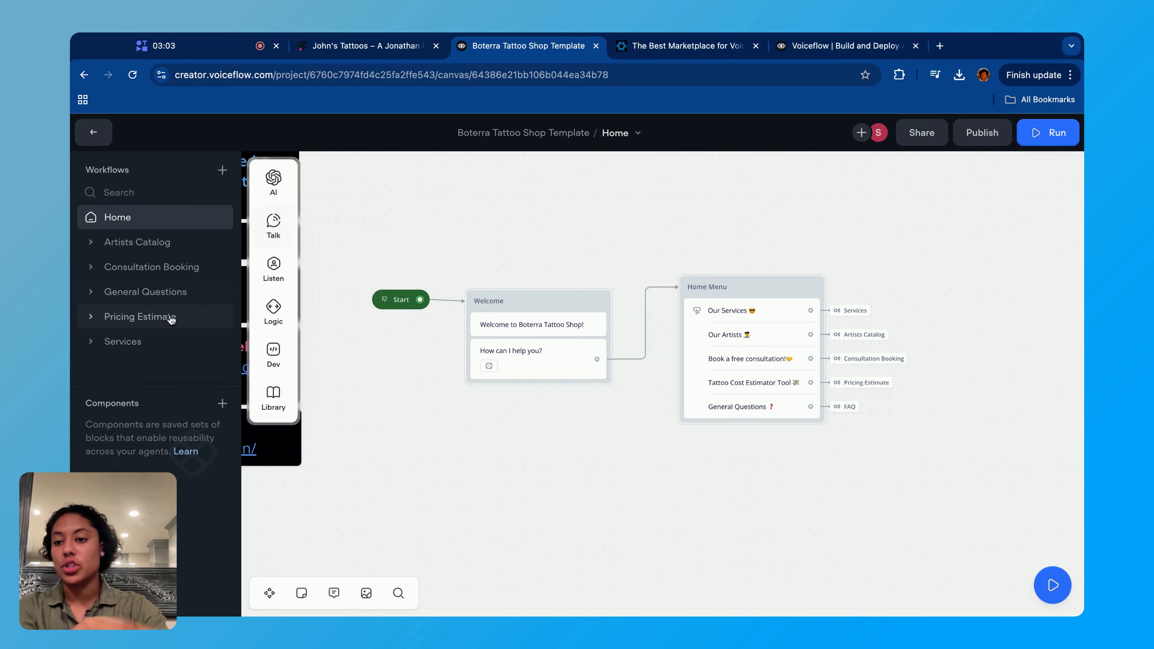
pyautogui.click(136, 342)
pyautogui.hscroll(5, 714, 443)
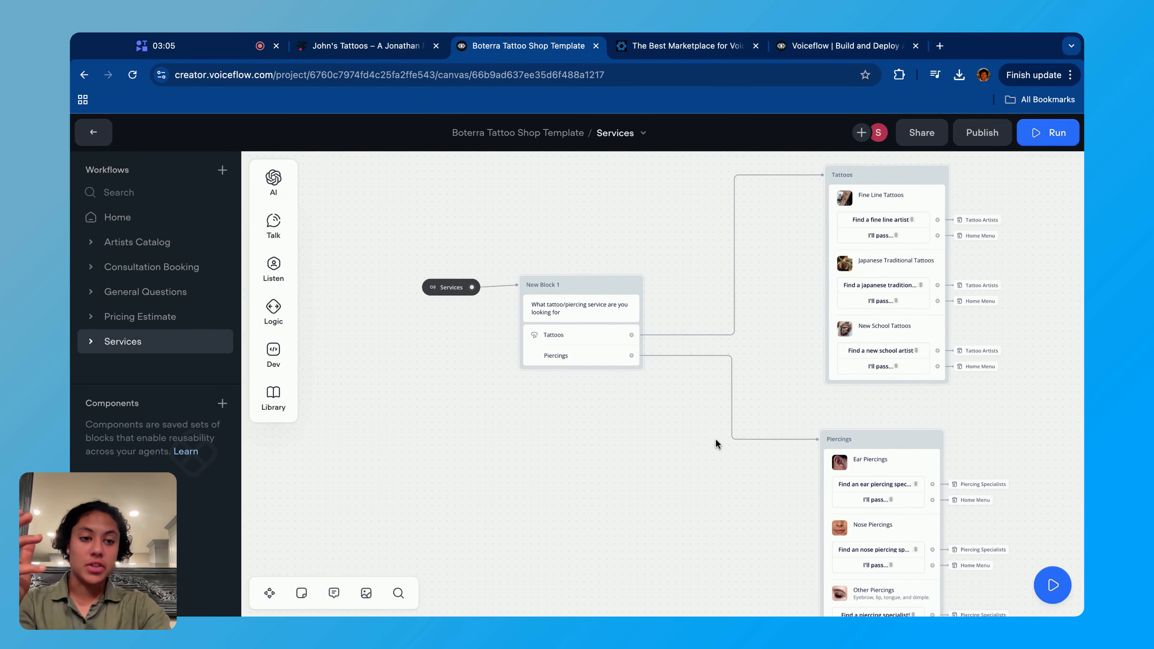
pyautogui.scroll(-3, 715, 443)
pyautogui.hscroll(-1, 536, 384)
pyautogui.scroll(1, 537, 384)
pyautogui.hscroll(-1, 537, 384)
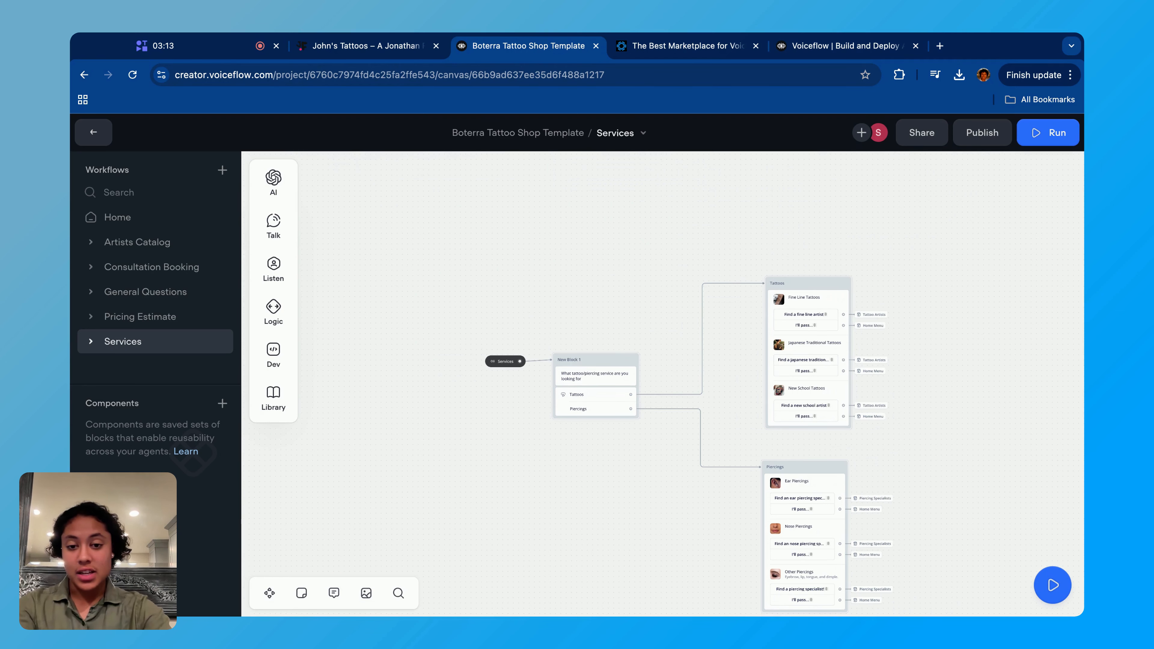
pyautogui.scroll(5, 728, 405)
pyautogui.scroll(2, 558, 420)
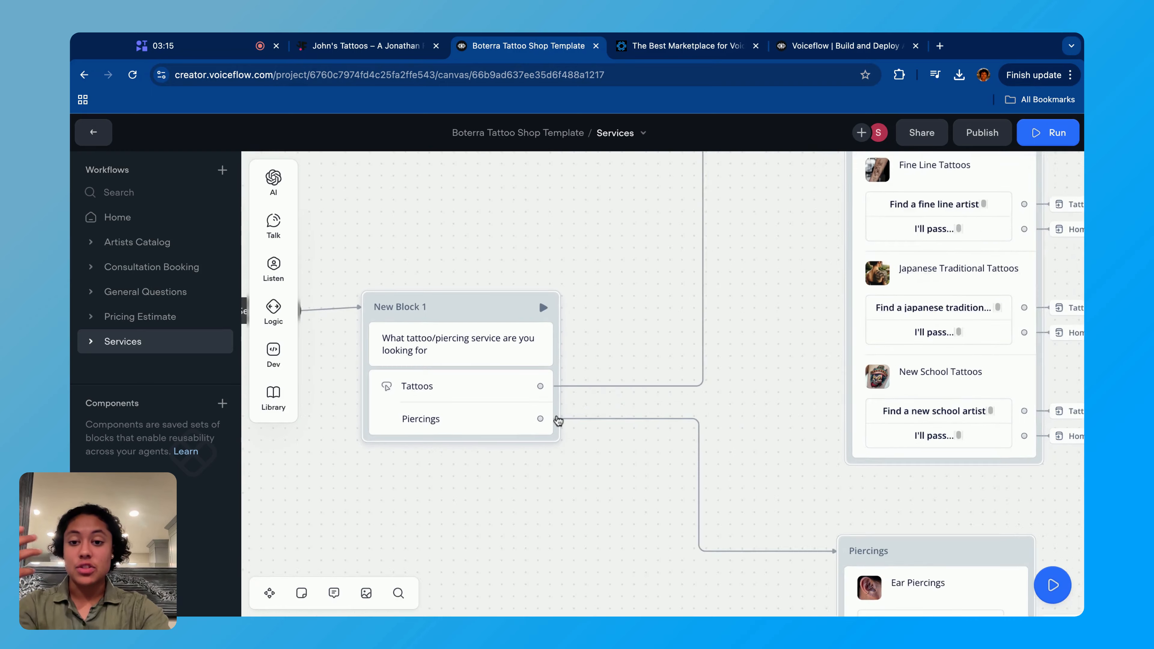
# - Examine the Tattoos branch of the Services workflow, including the actions attached to each tattoo style card
pyautogui.scroll(2, 558, 420)
pyautogui.hscroll(-3, 559, 420)
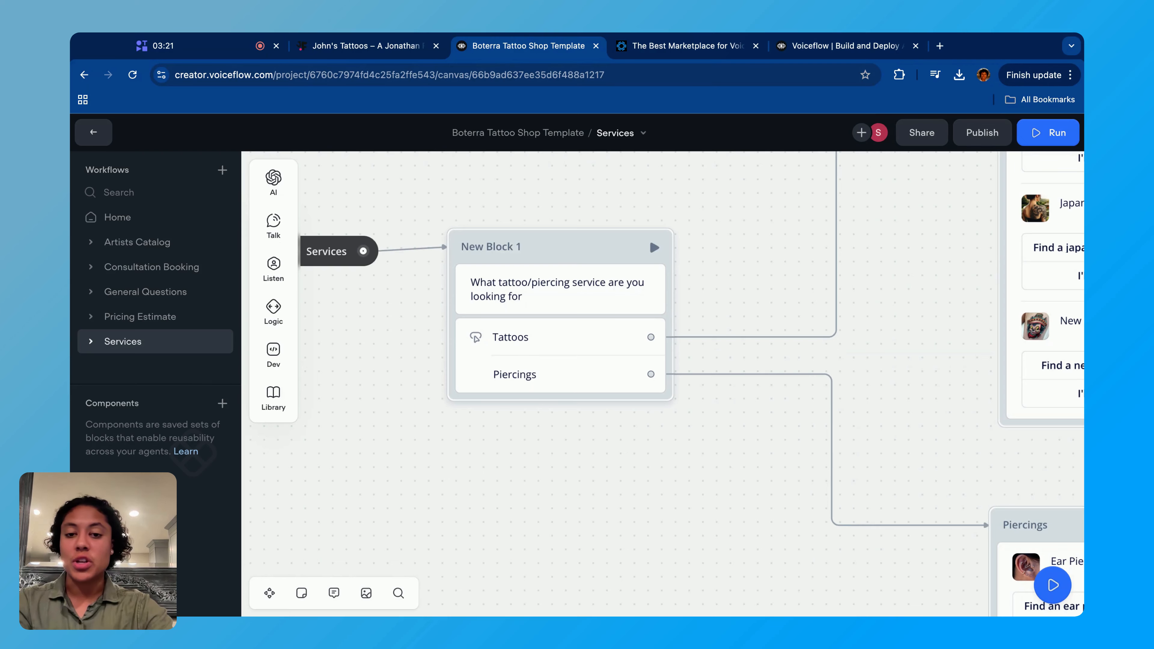
pyautogui.hscroll(5, 710, 399)
pyautogui.scroll(-3, 621, 384)
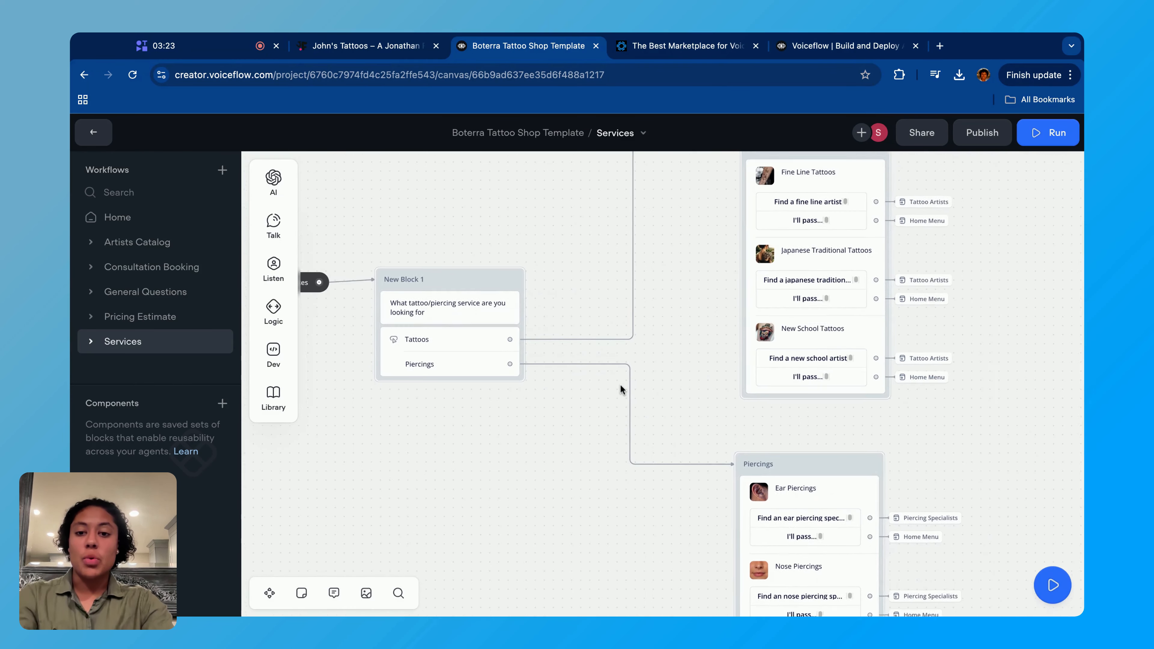
pyautogui.hscroll(5, 772, 194)
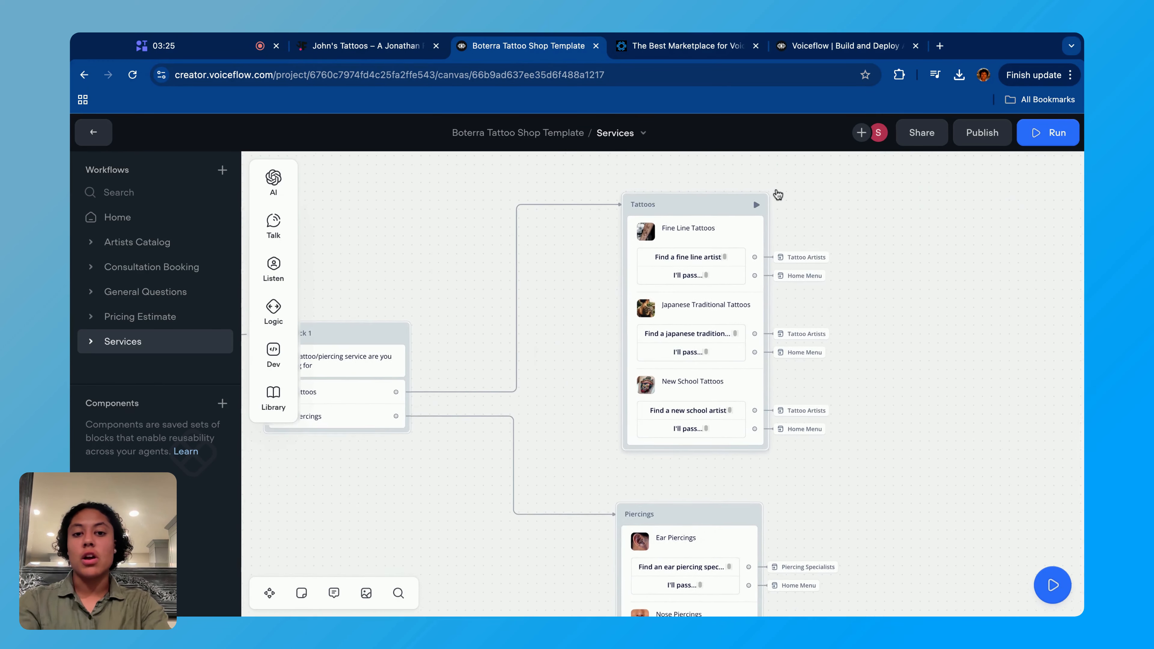
pyautogui.scroll(5, 779, 201)
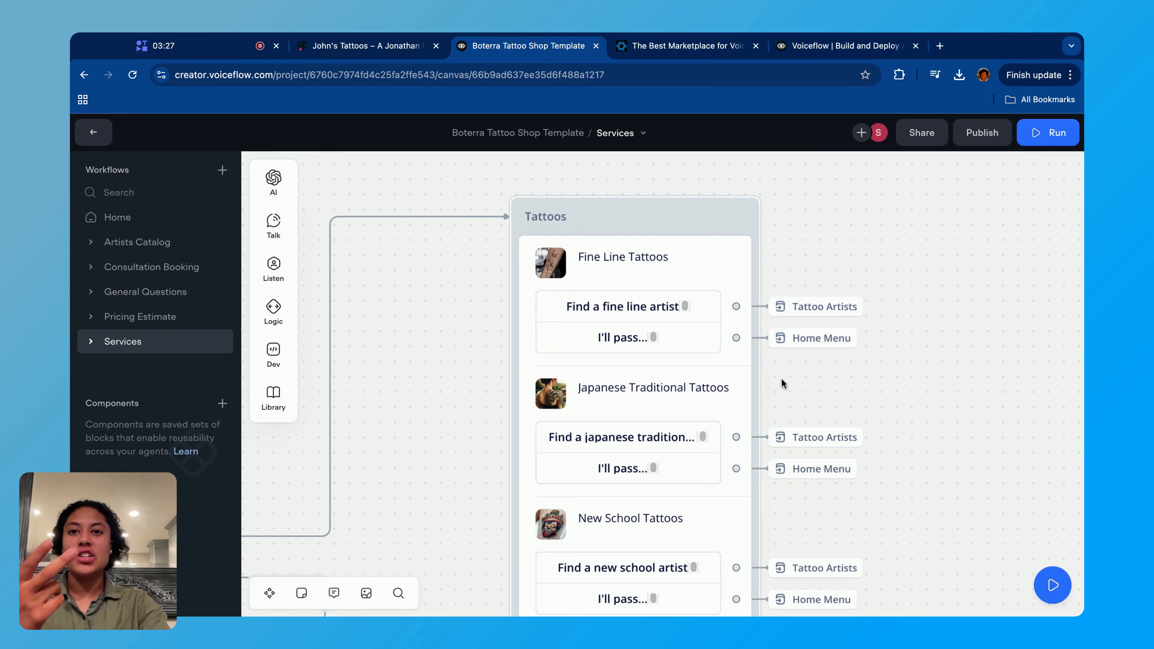
# - Examine the Piercings branch of the Services workflow and the actions attached to its ear, nose and other piercing cards
pyautogui.scroll(-5, 782, 384)
pyautogui.hscroll(-10, 688, 411)
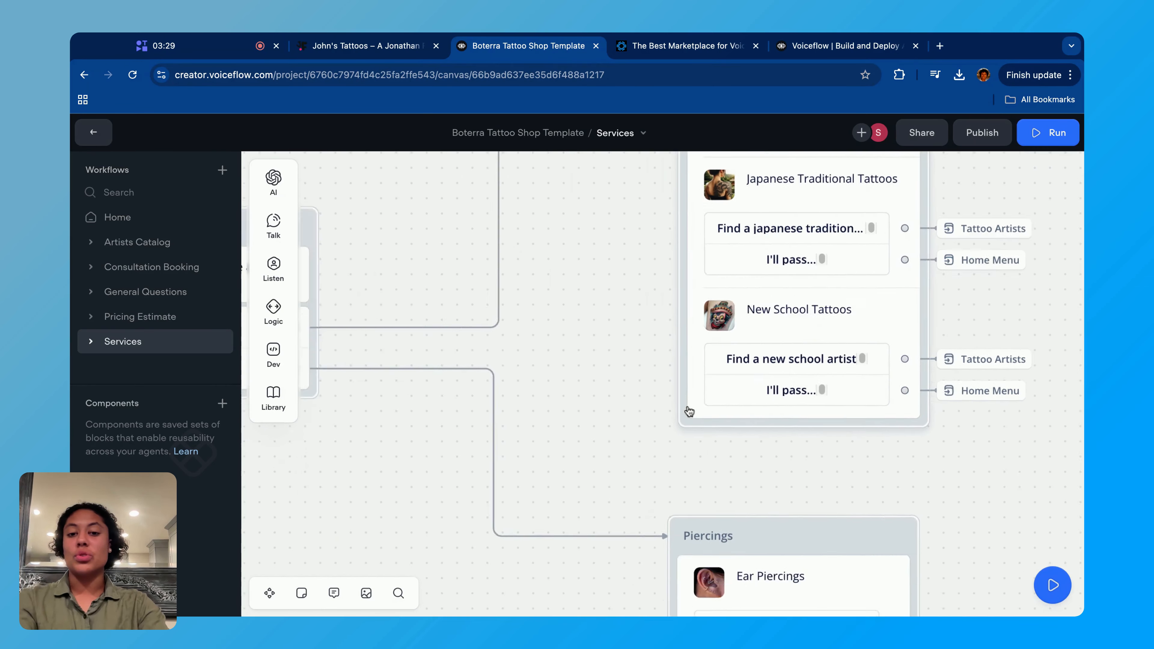
pyautogui.scroll(-5, 800, 433)
pyautogui.hscroll(5, 799, 433)
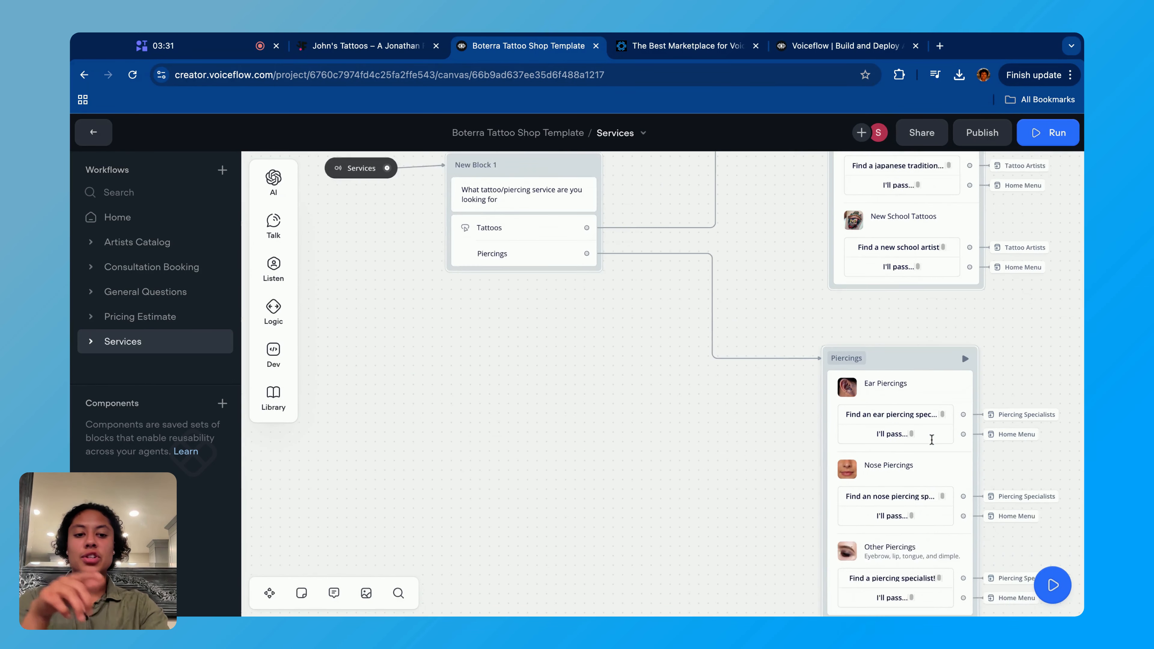
pyautogui.scroll(5, 875, 493)
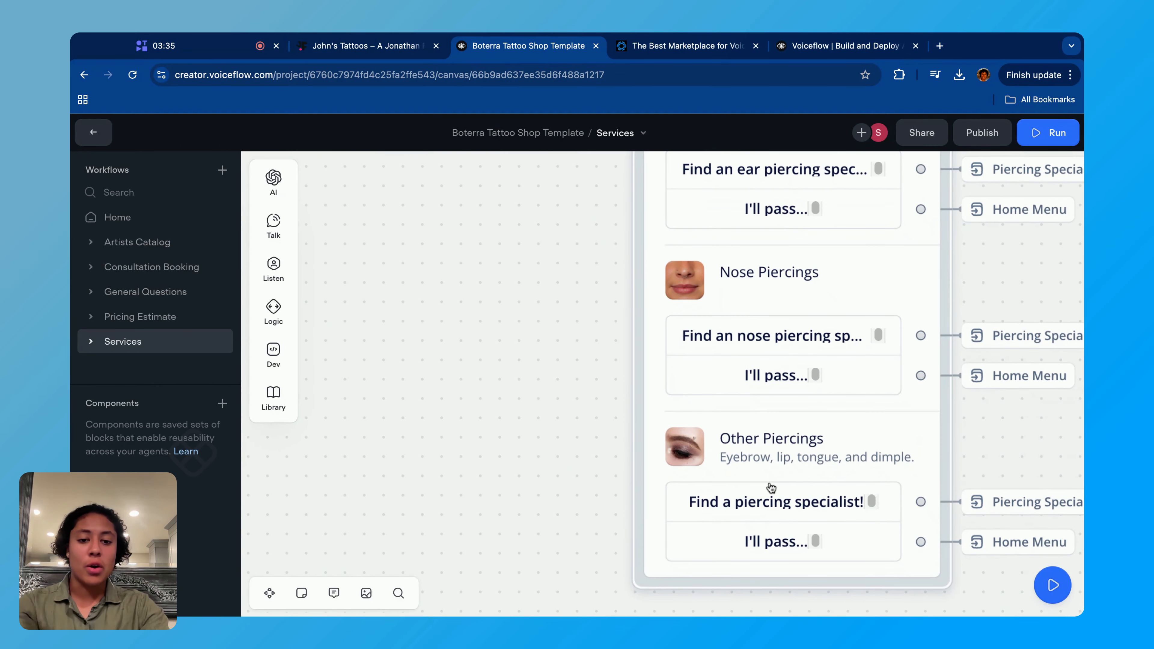
pyautogui.scroll(-5, 544, 456)
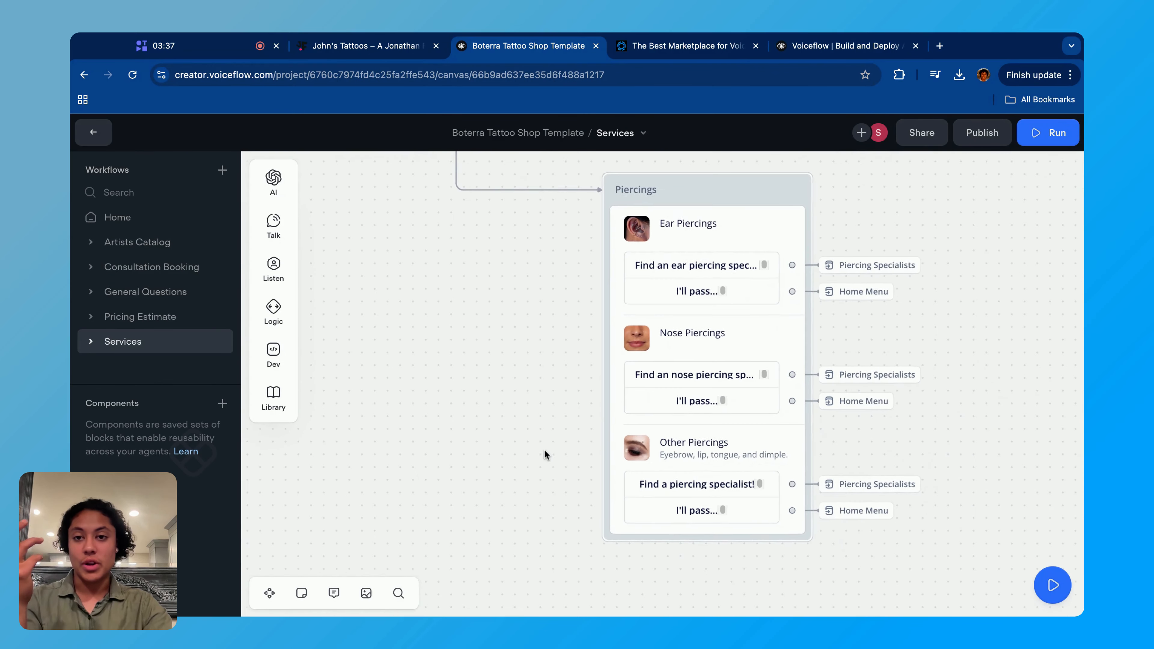
# - Choose Our Services in the live website's webchat and compare the reply with the service question block in the template project
pyautogui.click(359, 51)
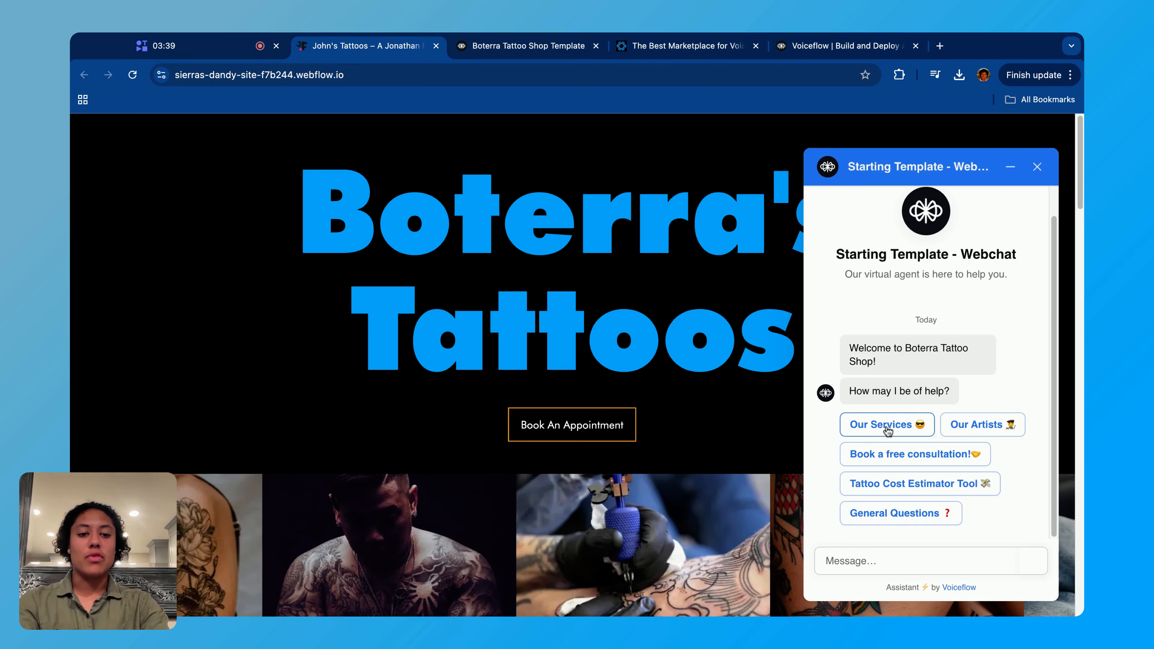
pyautogui.click(882, 426)
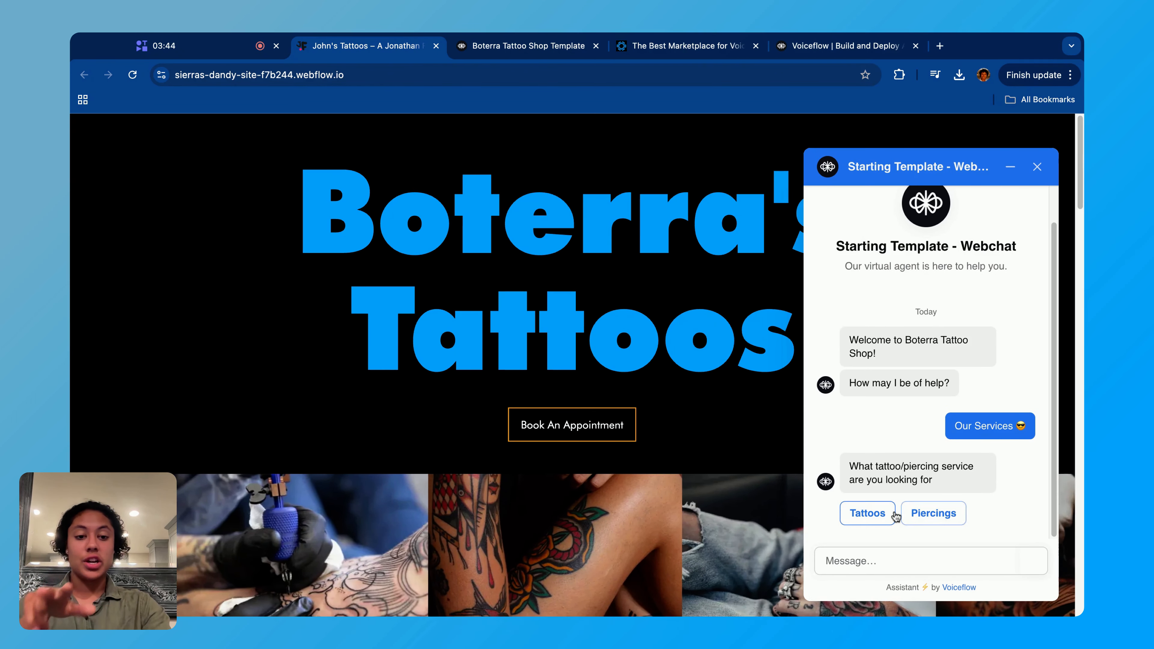
pyautogui.click(497, 51)
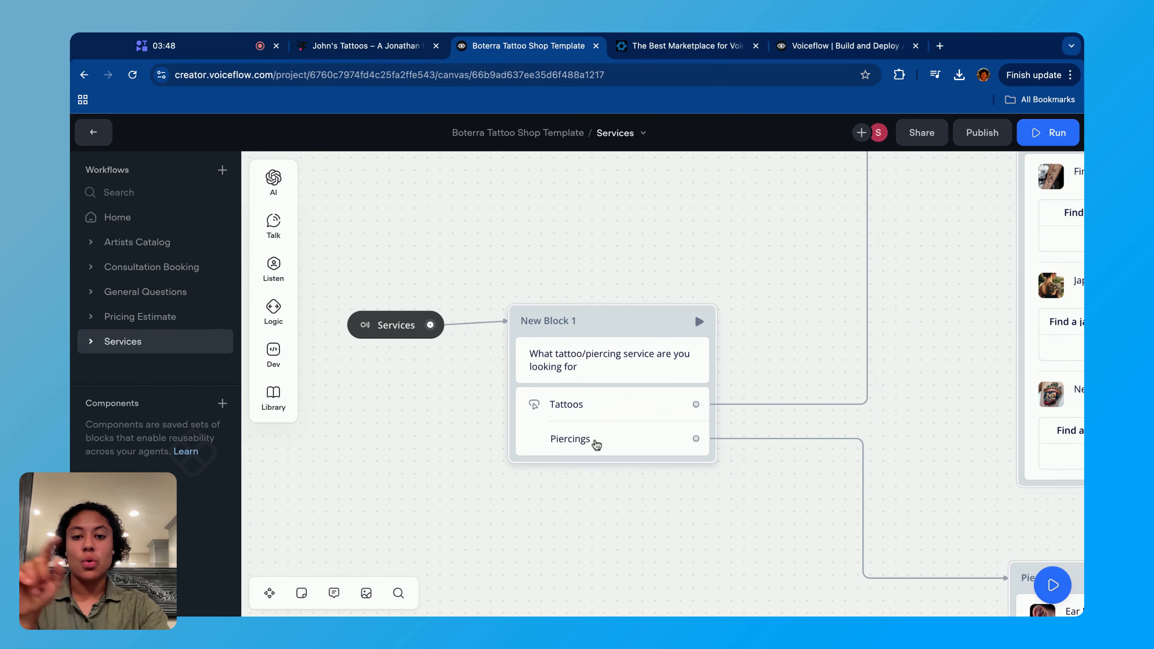
pyautogui.hscroll(3, 968, 505)
# - Choose Tattoos in the website's webchat and browse the tattoo style carousel to its last card and back
pyautogui.click(391, 41)
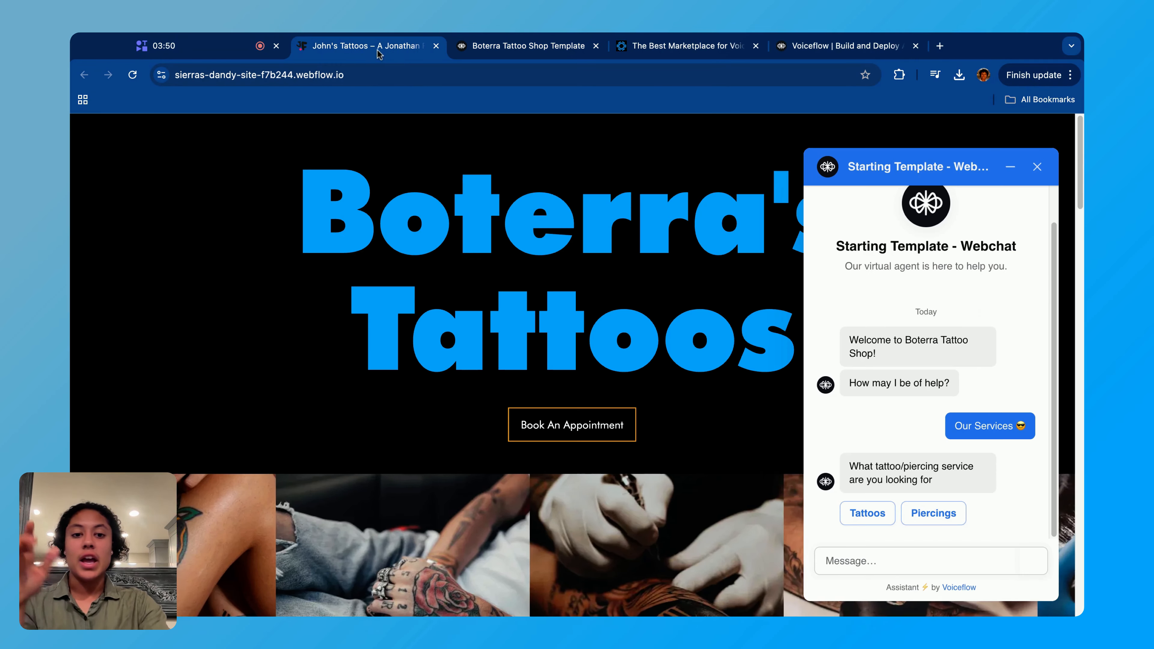
pyautogui.click(863, 516)
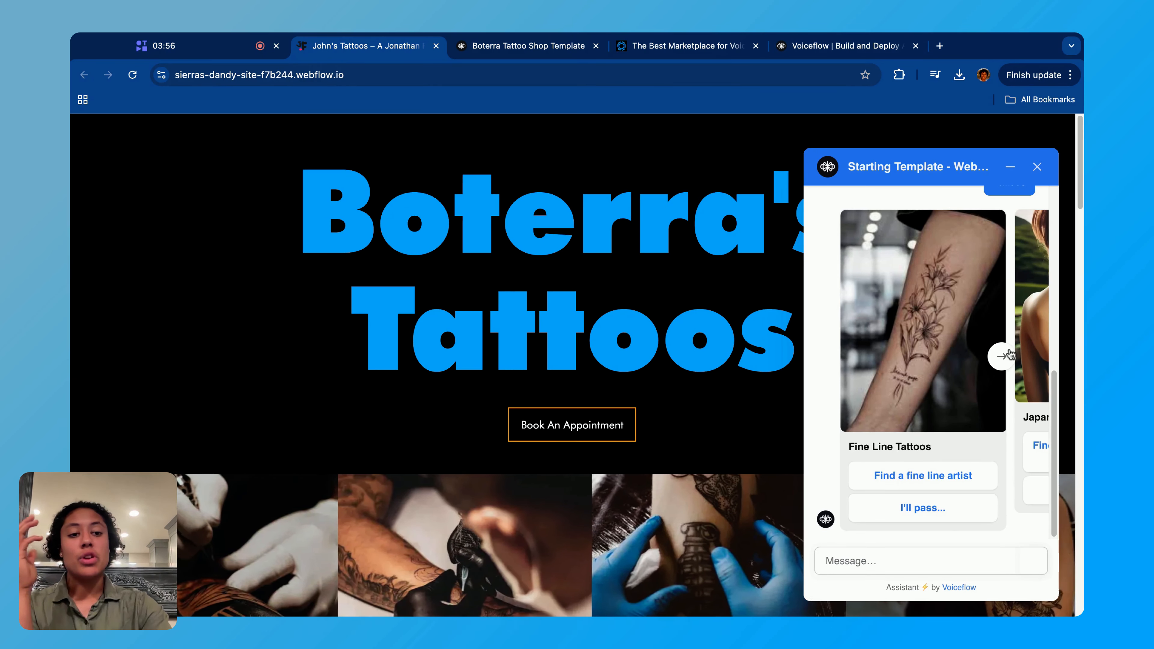
pyautogui.click(1002, 357)
pyautogui.click(1002, 356)
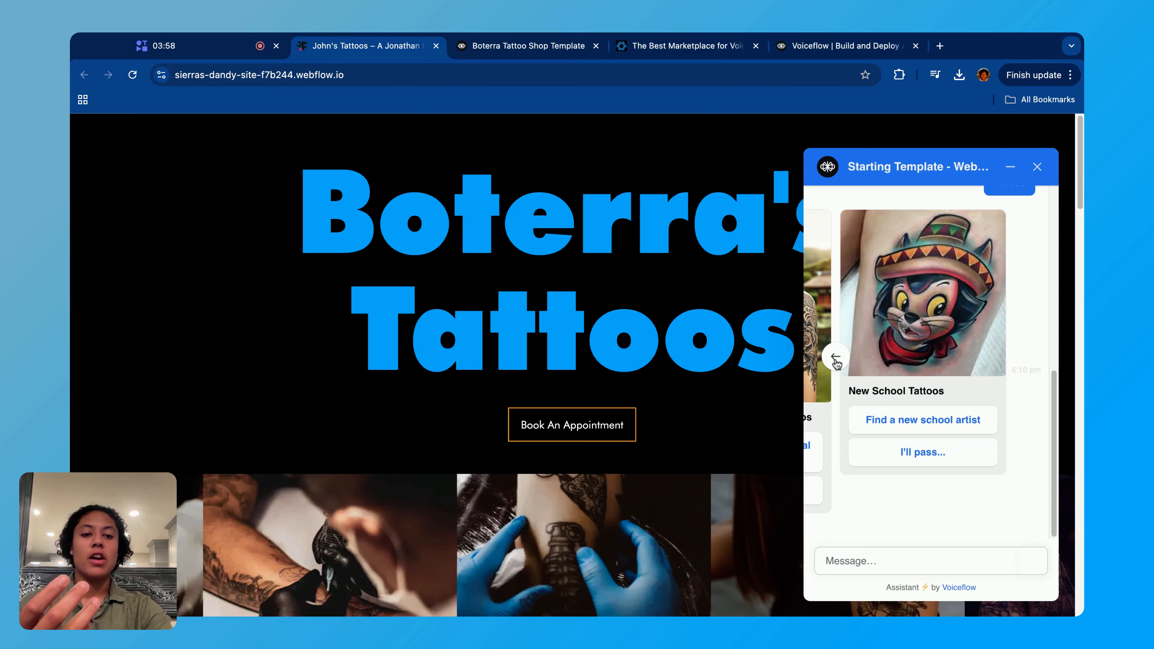
pyautogui.click(836, 358)
pyautogui.click(836, 358)
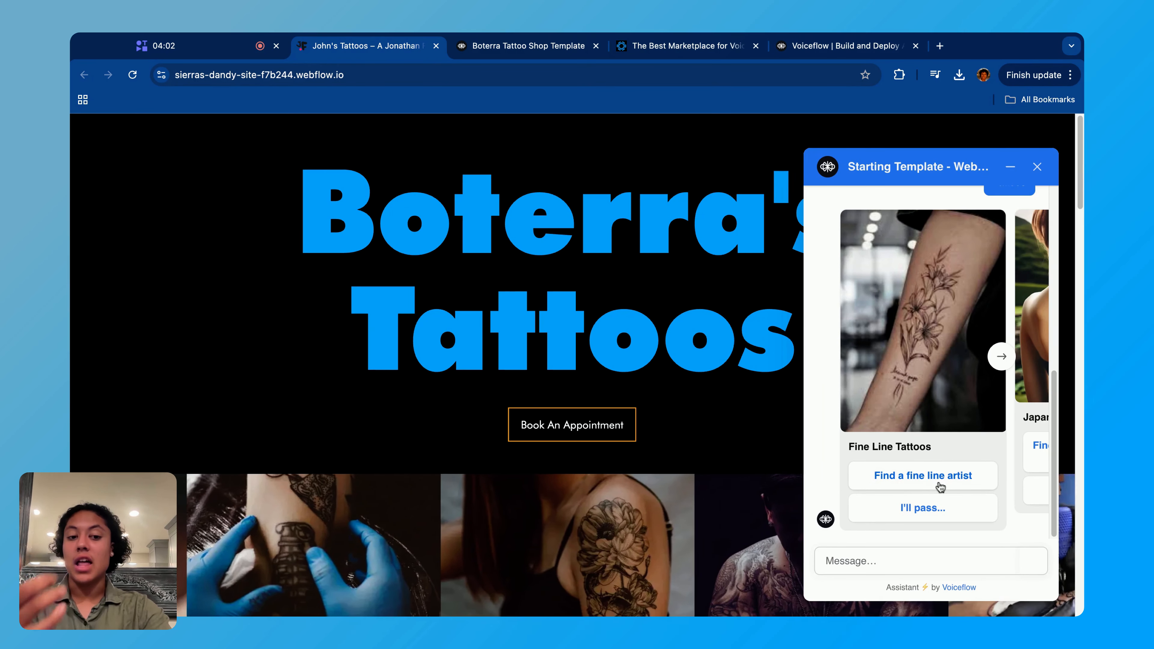
# - Return to the template project, open the Artists Catalog workflow, and examine its intro message and specialist question
pyautogui.click(560, 50)
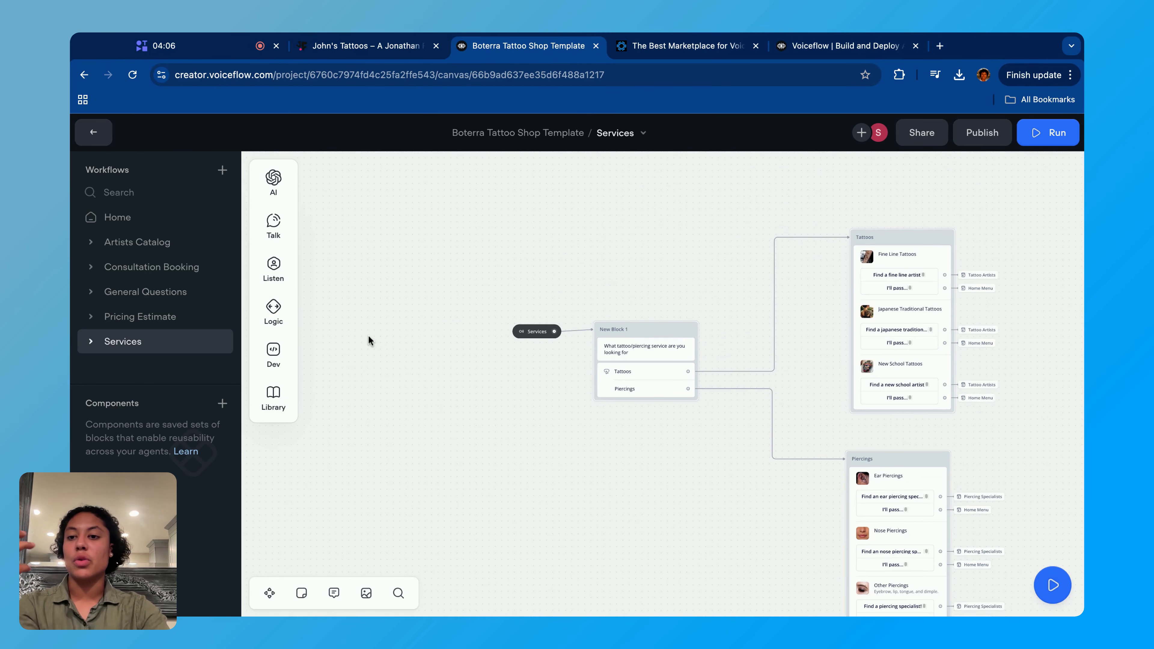
pyautogui.click(181, 239)
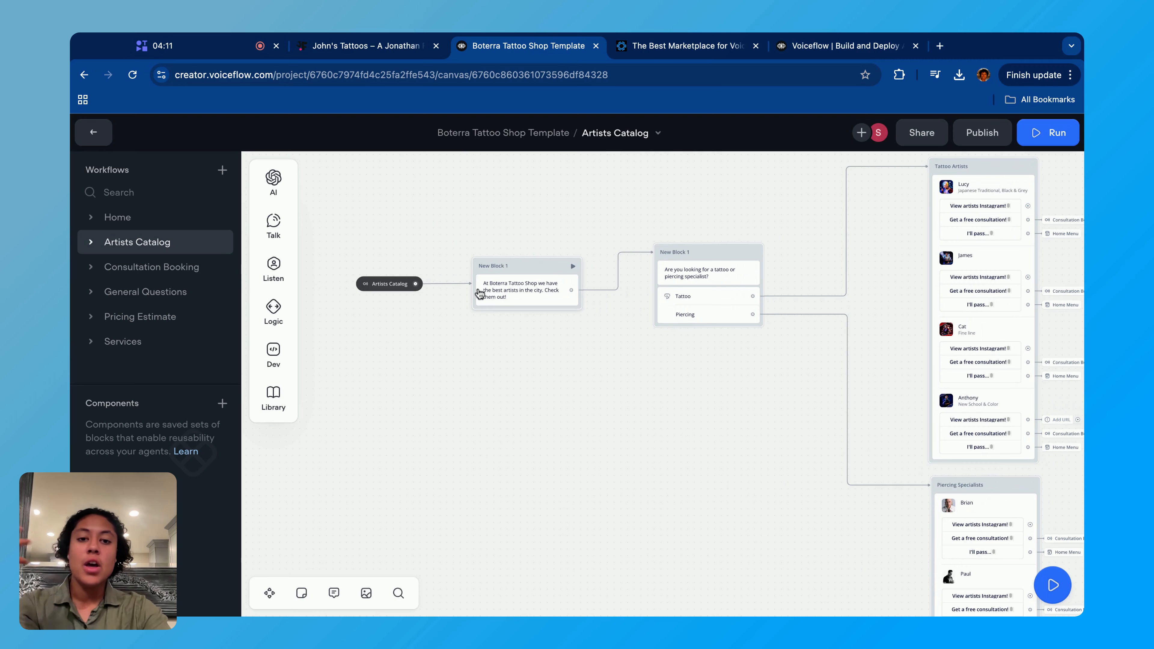
pyautogui.scroll(5, 505, 331)
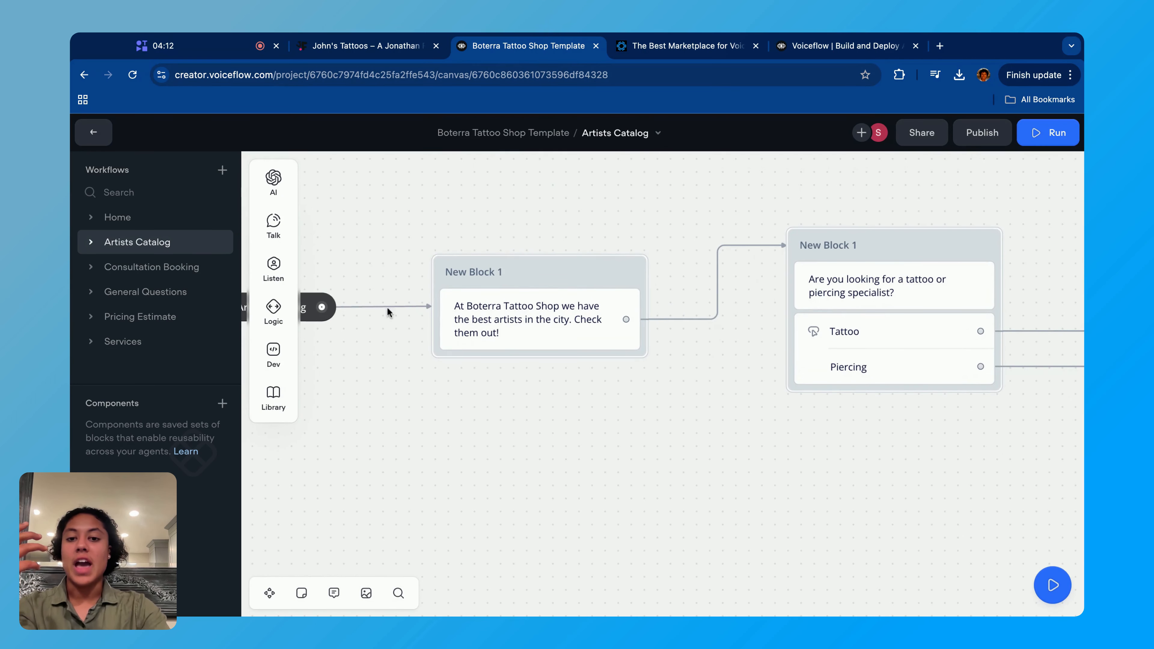
pyautogui.hscroll(5, 649, 457)
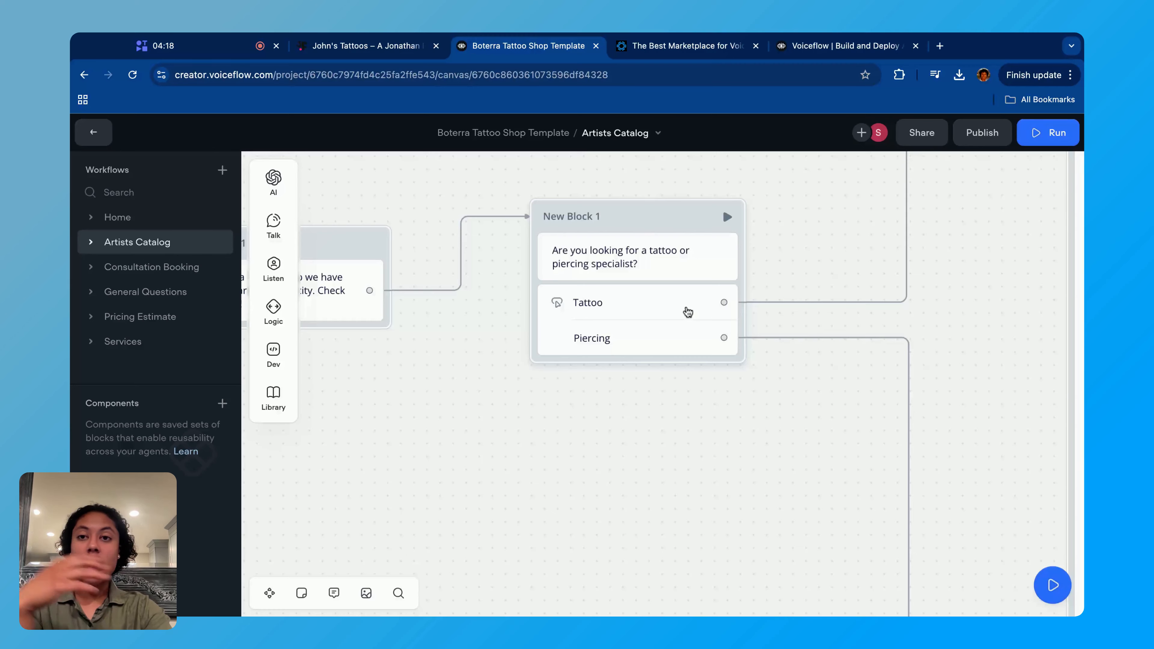
# - Inspect the settings of the Tattoo and Piercing buttons under the specialist question
pyautogui.click(669, 337)
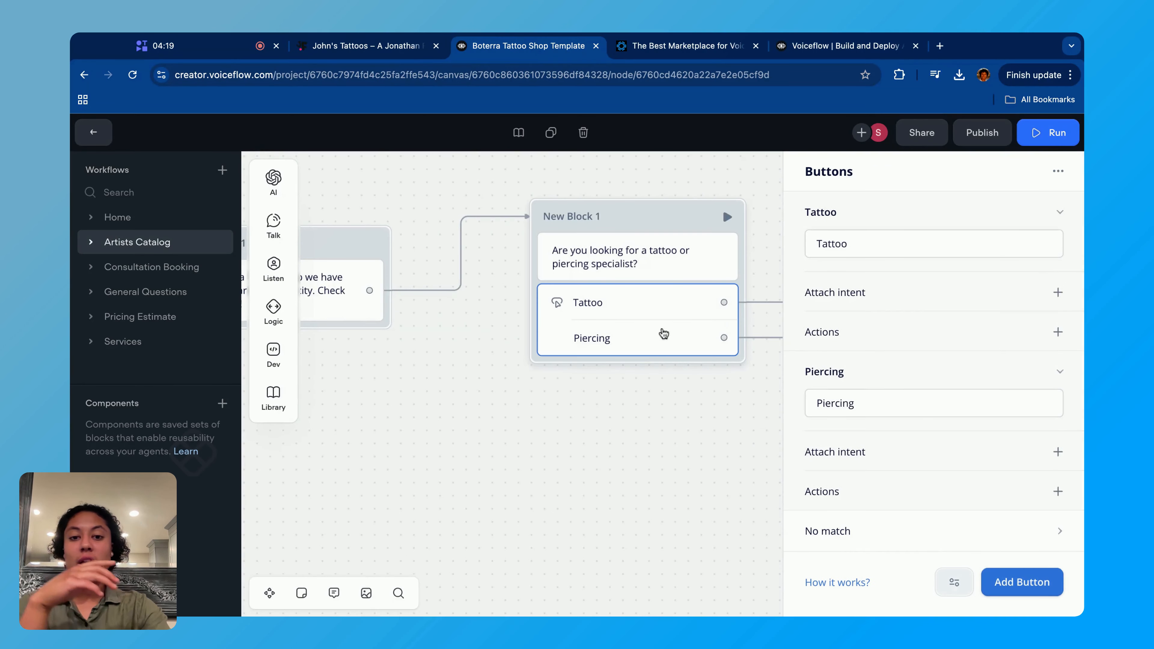
pyautogui.doubleClick(911, 250)
pyautogui.doubleClick(859, 403)
pyautogui.click(702, 393)
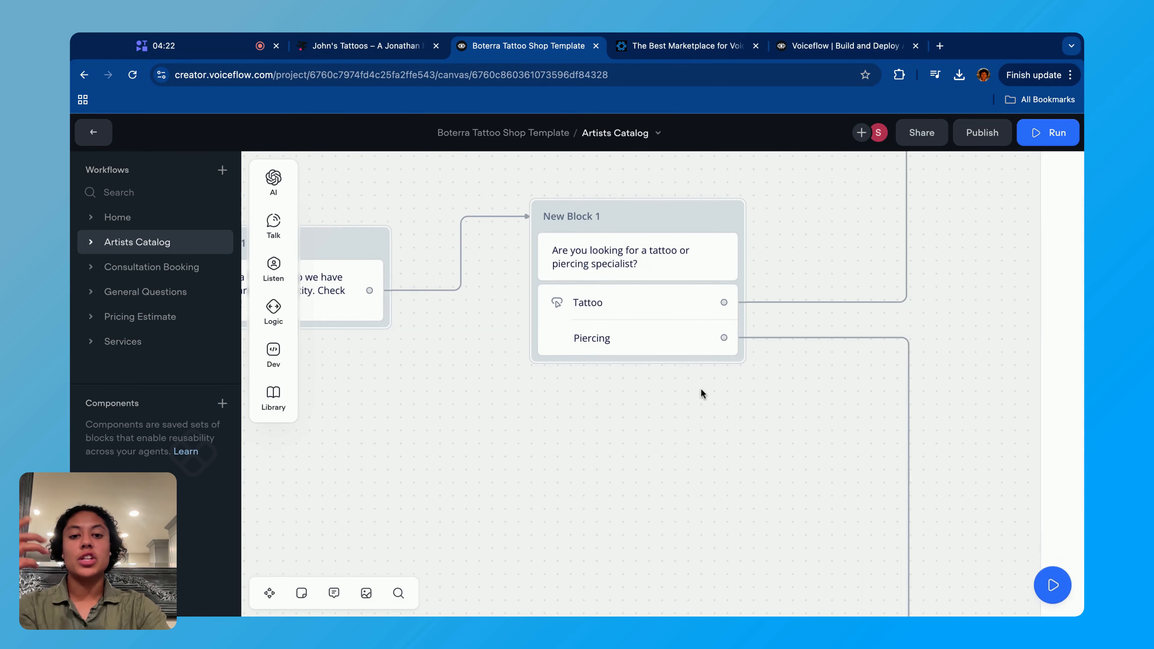
# - Examine the Tattoo Artists block of the Artists Catalog workflow and open its carousel settings
pyautogui.hscroll(8, 701, 389)
pyautogui.scroll(2, 701, 389)
pyautogui.scroll(-4, 700, 389)
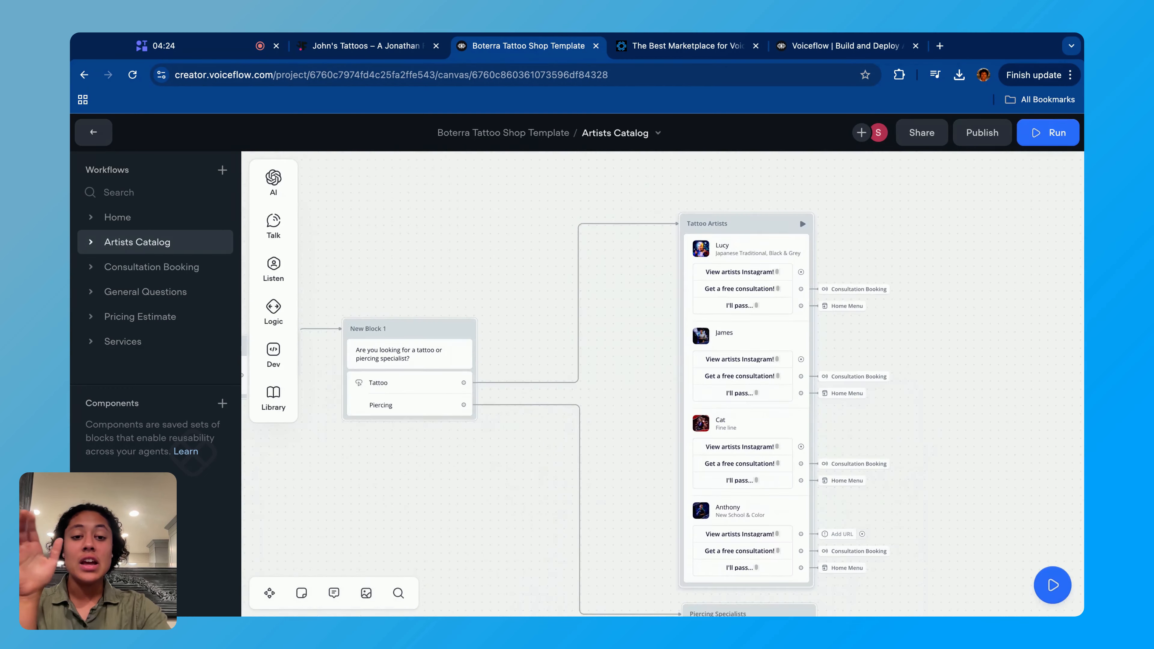
pyautogui.hscroll(6, 663, 385)
pyautogui.scroll(-2, 663, 384)
pyautogui.click(626, 184)
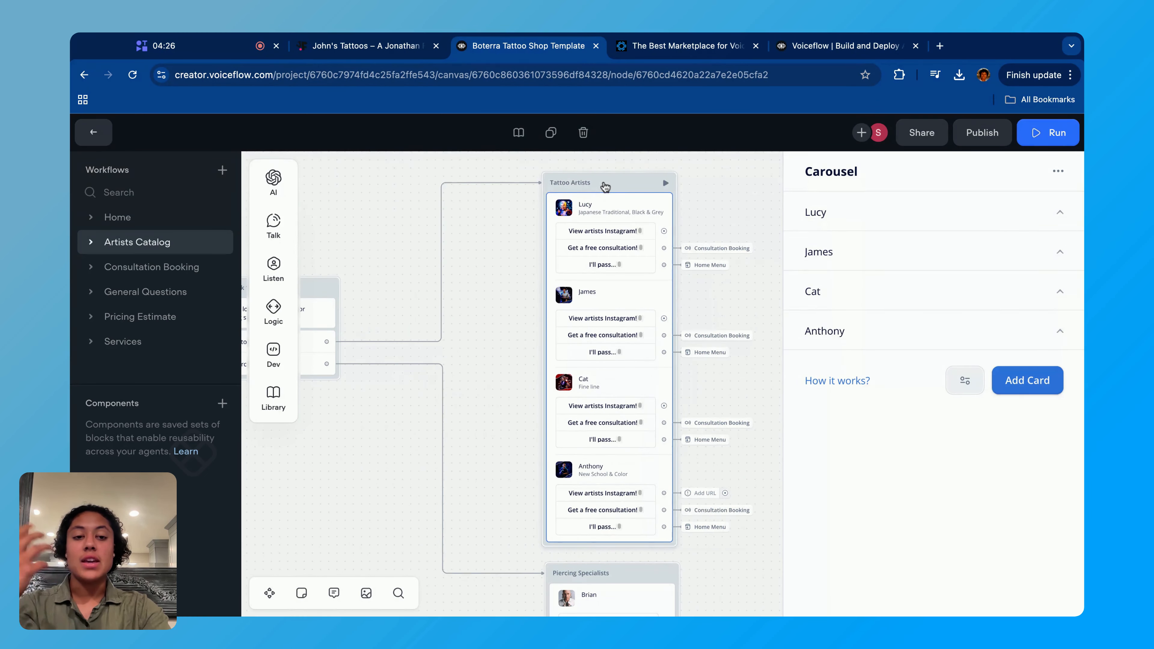
# - Choose Find a fine line artist in the website's webchat and review the artist cards it offers
pyautogui.click(361, 45)
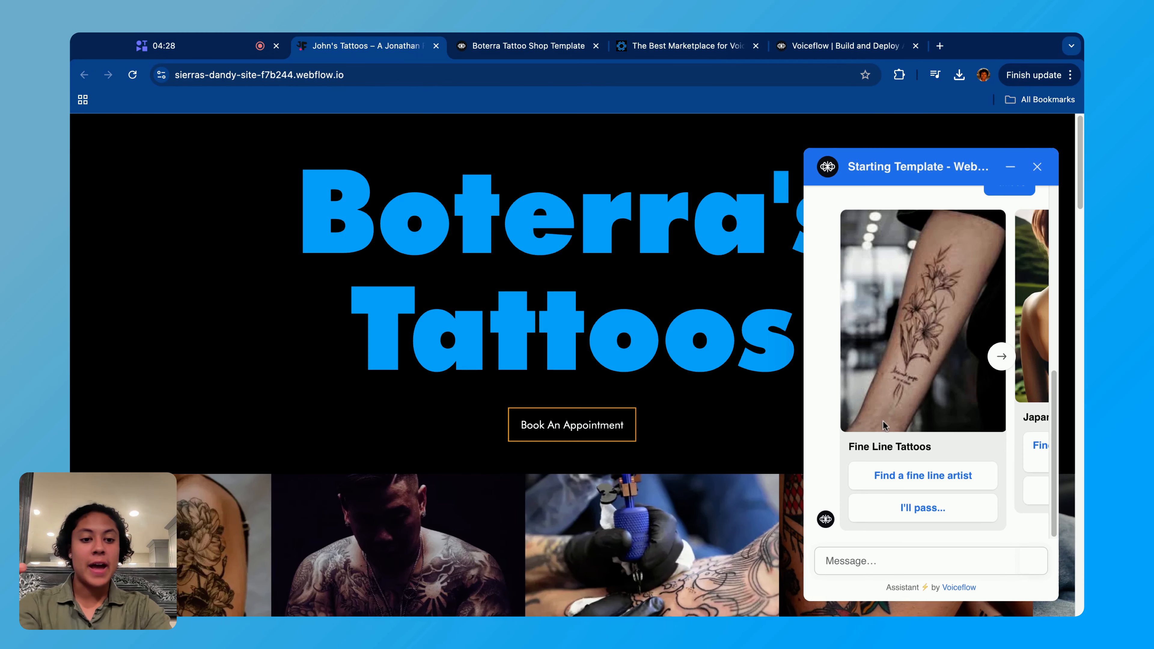
pyautogui.click(932, 475)
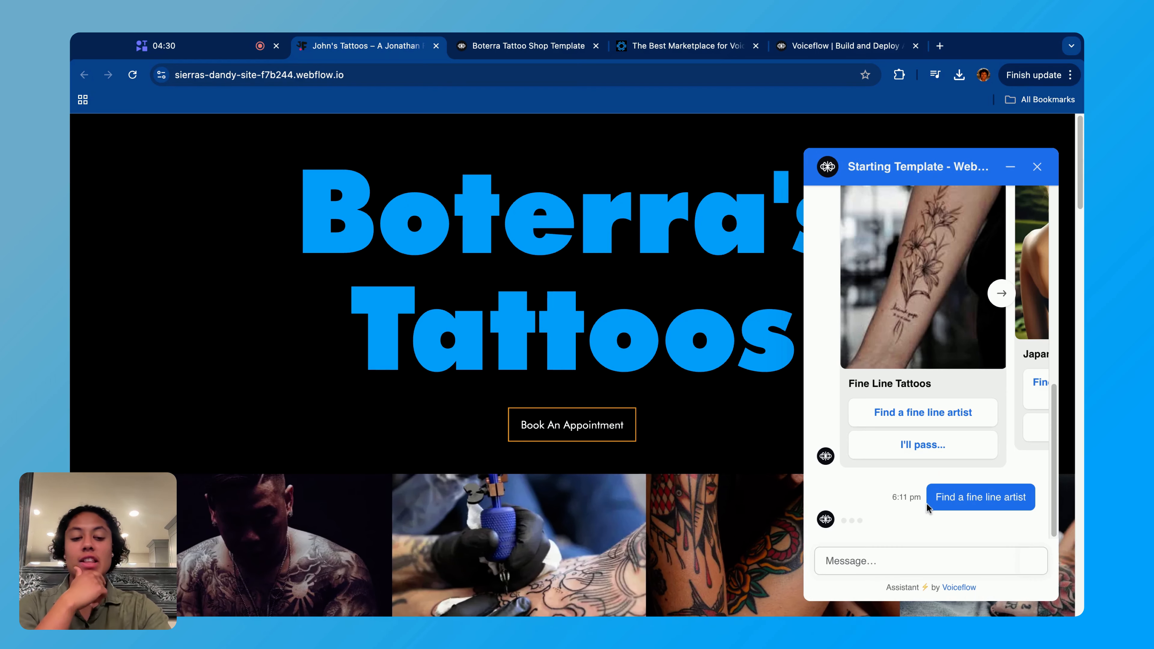
pyautogui.scroll(2, 935, 405)
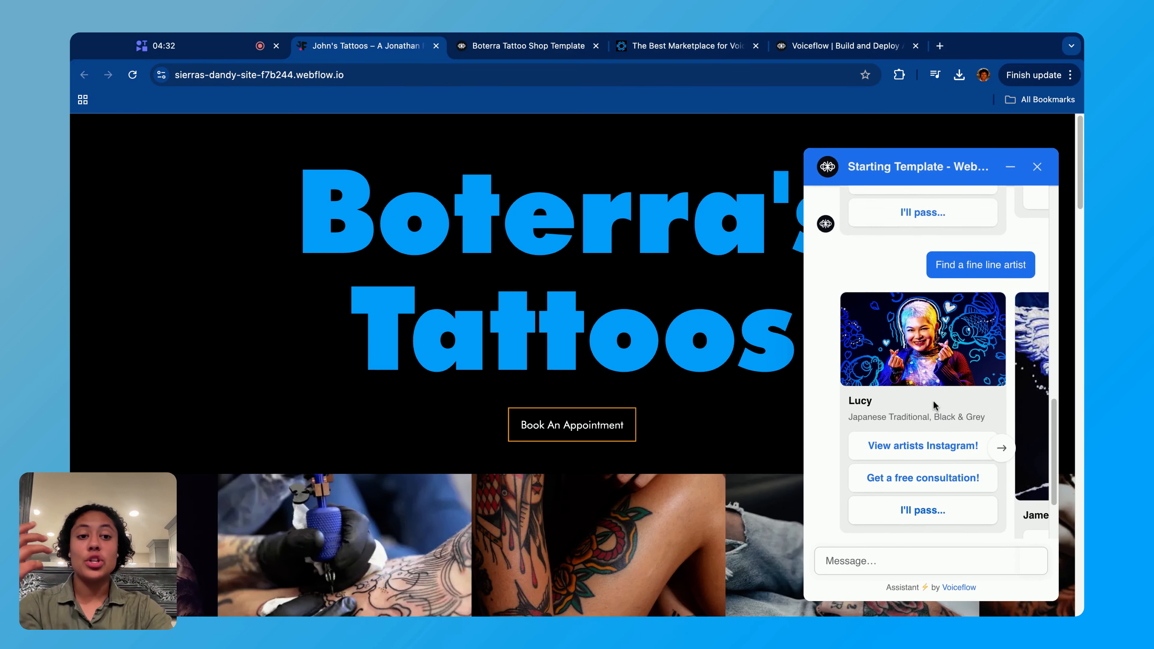
pyautogui.scroll(-1, 936, 406)
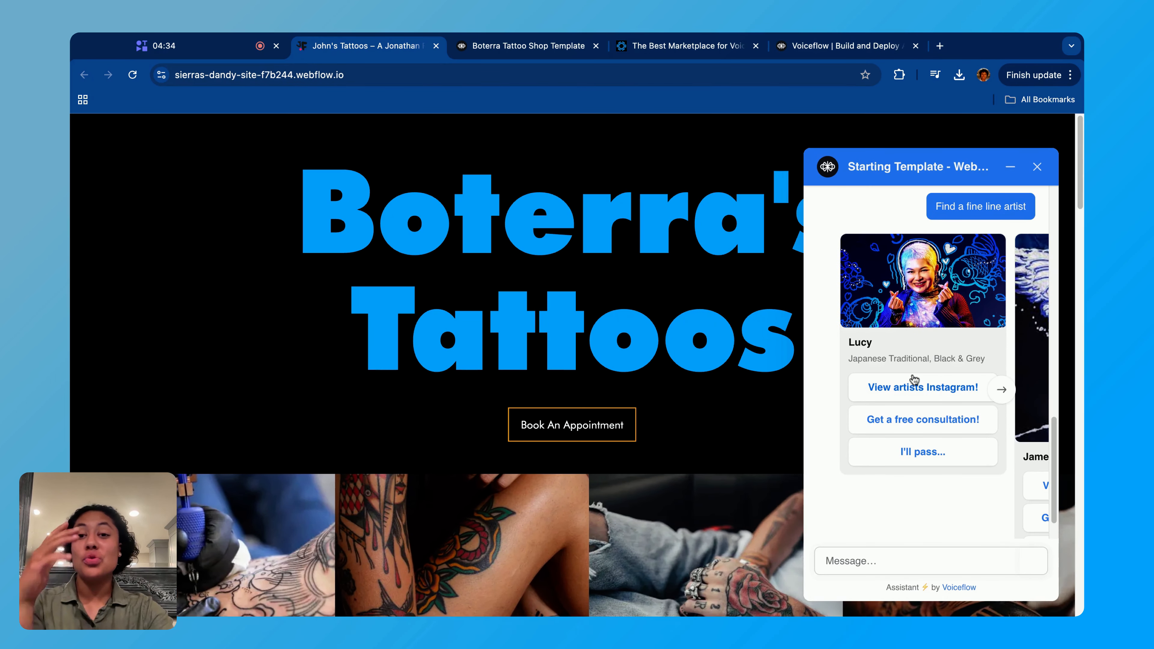
# - Return to the template project, reopen the Services workflow, and locate the Fine Line Tattoos card
pyautogui.click(547, 51)
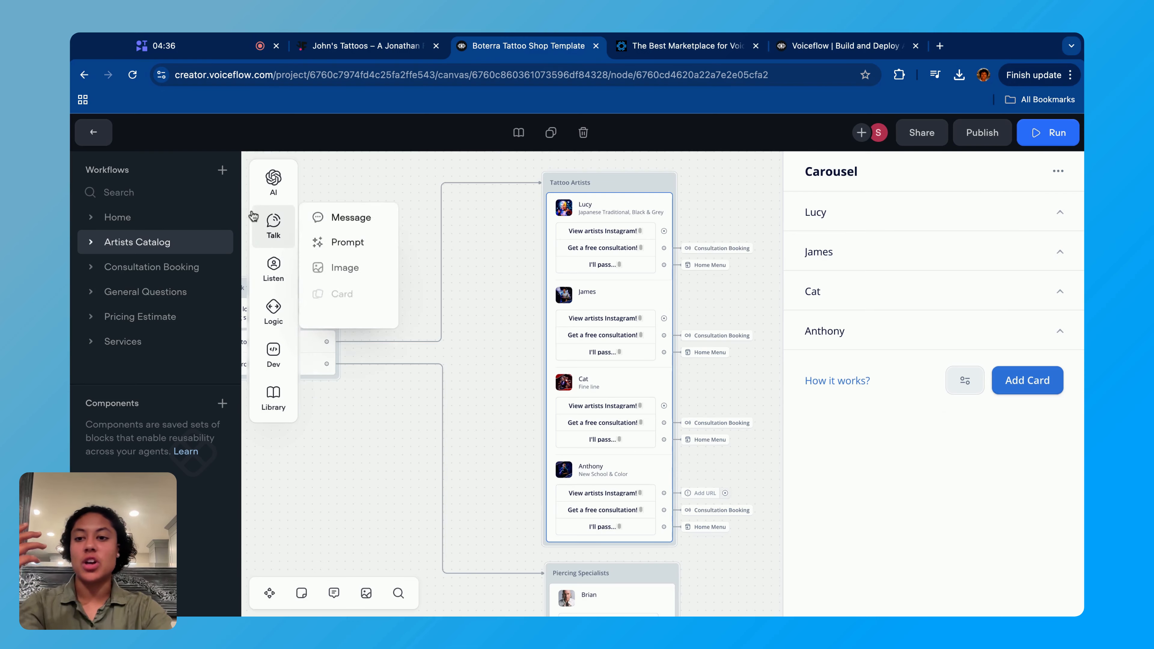
pyautogui.click(148, 350)
pyautogui.hscroll(3, 772, 466)
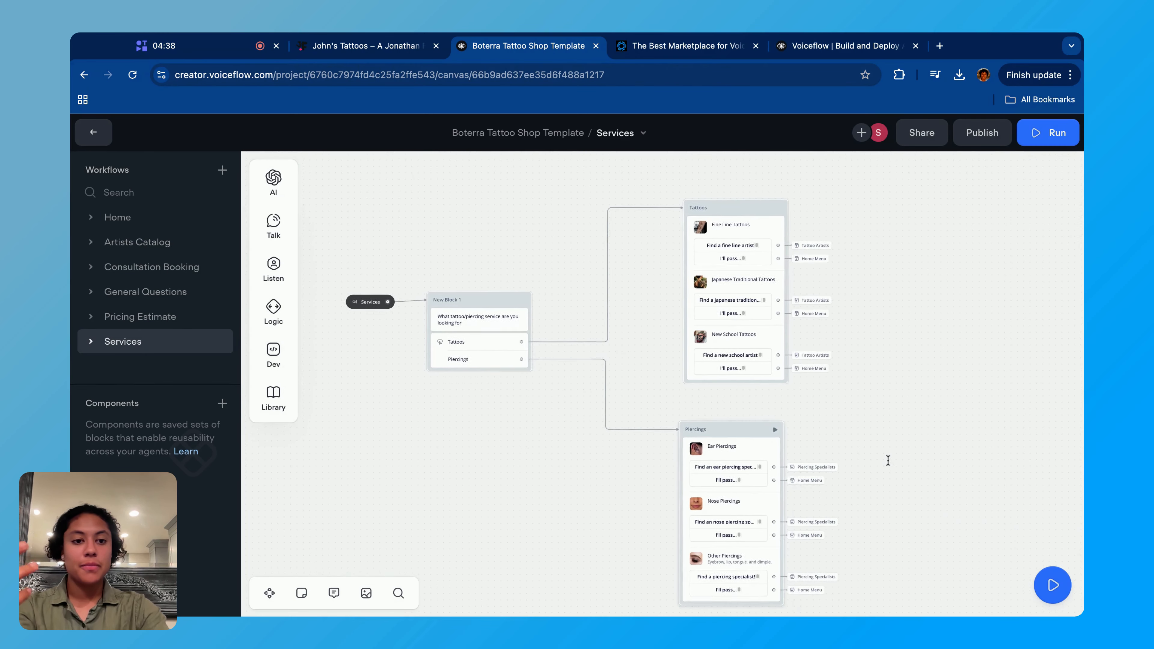
pyautogui.scroll(5, 873, 314)
pyautogui.scroll(-2, 854, 311)
pyautogui.scroll(5, 854, 310)
pyautogui.hscroll(-5, 854, 311)
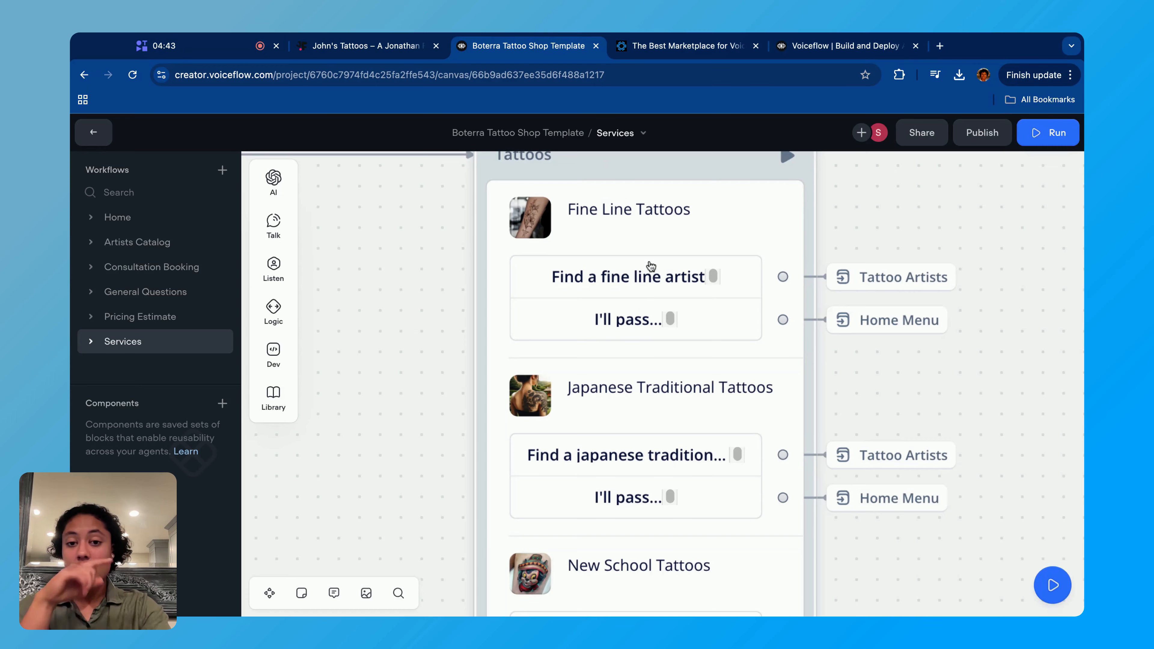
# - Inspect the action attached to the Find a fine line artist button of the Fine Line Tattoos card
pyautogui.click(651, 266)
pyautogui.click(890, 225)
pyautogui.scroll(-3, 918, 406)
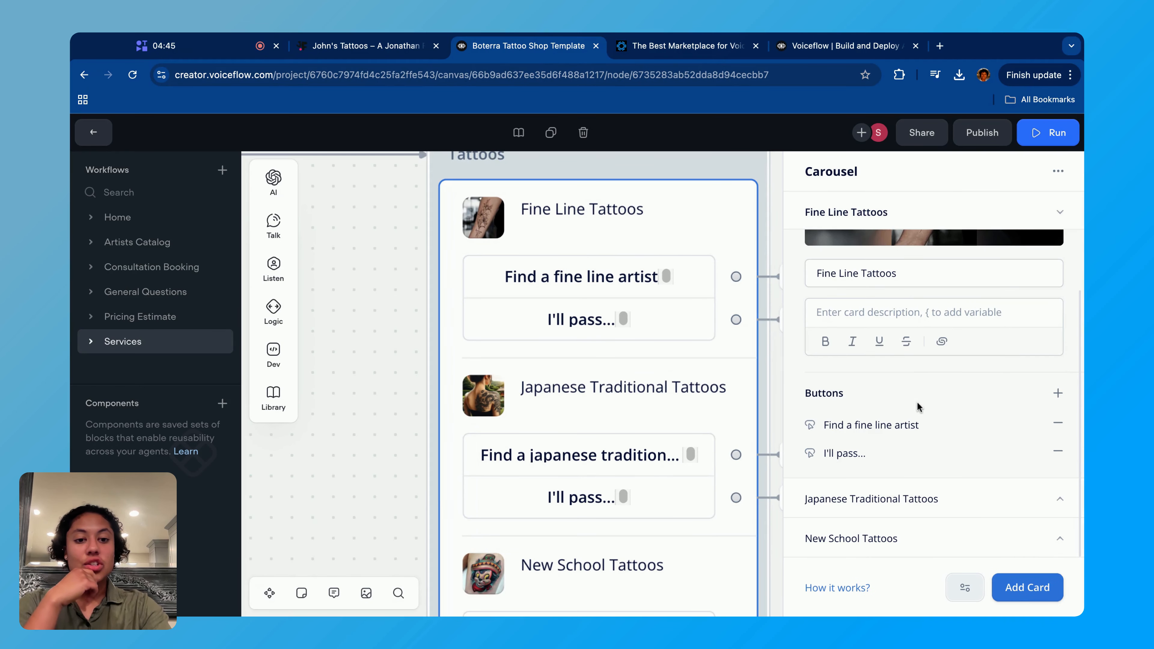
pyautogui.click(884, 426)
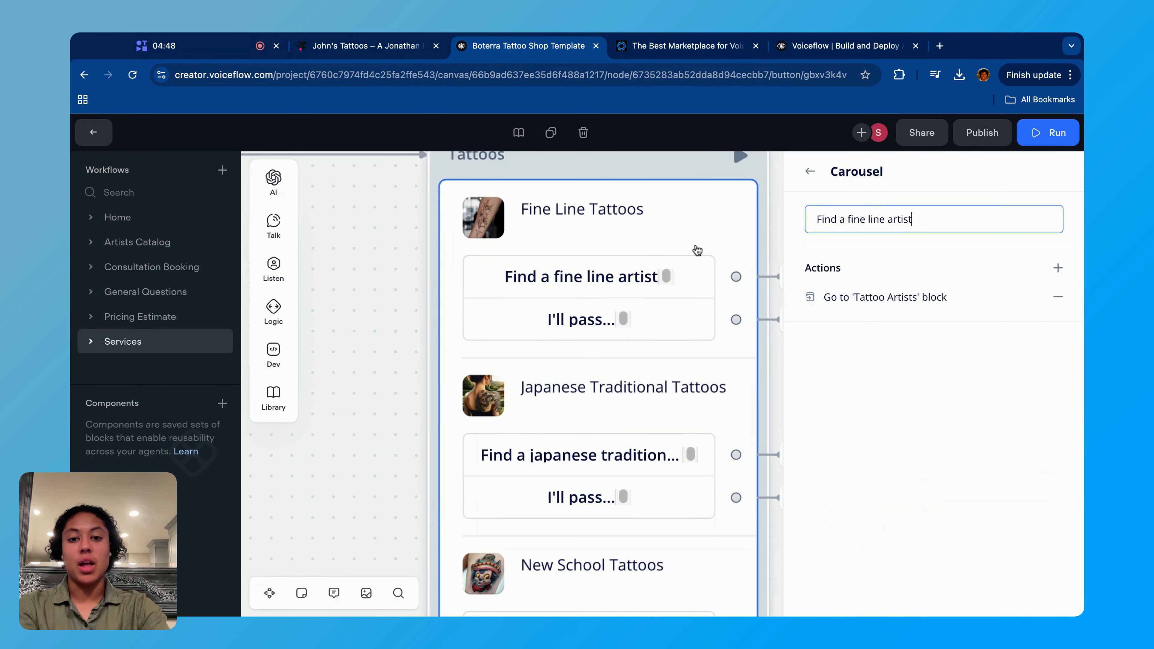
# - Delete the Tattoo Artists go-to-block action attached to the Find a fine line artist button of the Fine Line Tattoos card
pyautogui.hscroll(4, 696, 250)
pyautogui.click(667, 304)
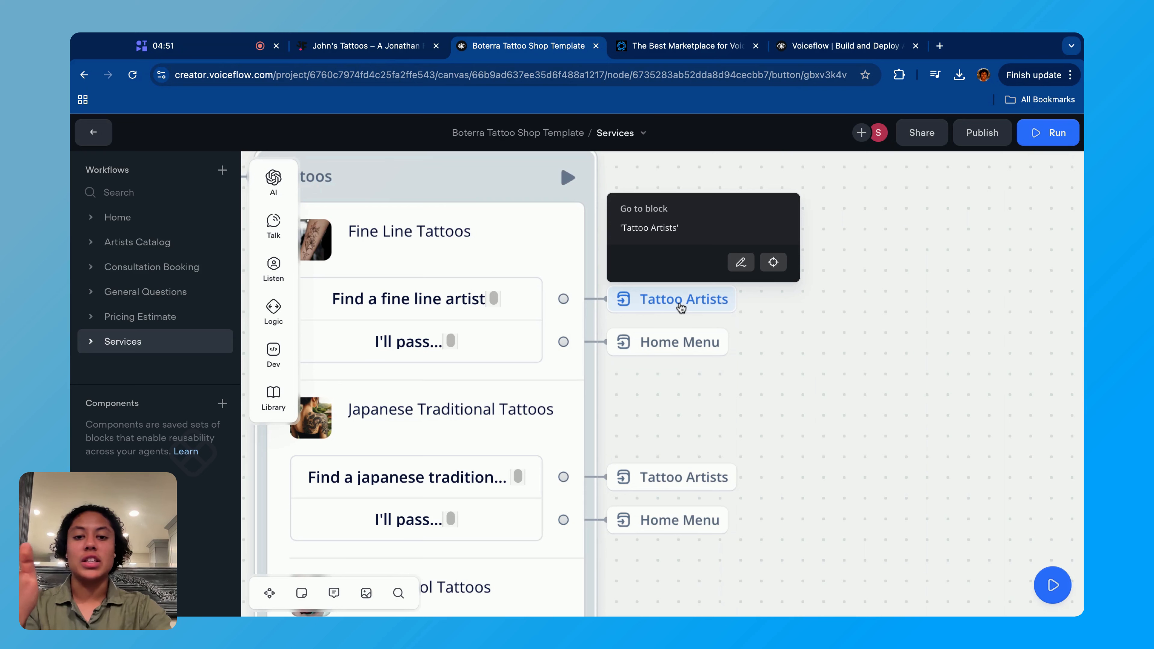
pyautogui.press('BackSpace')
pyautogui.click(454, 302)
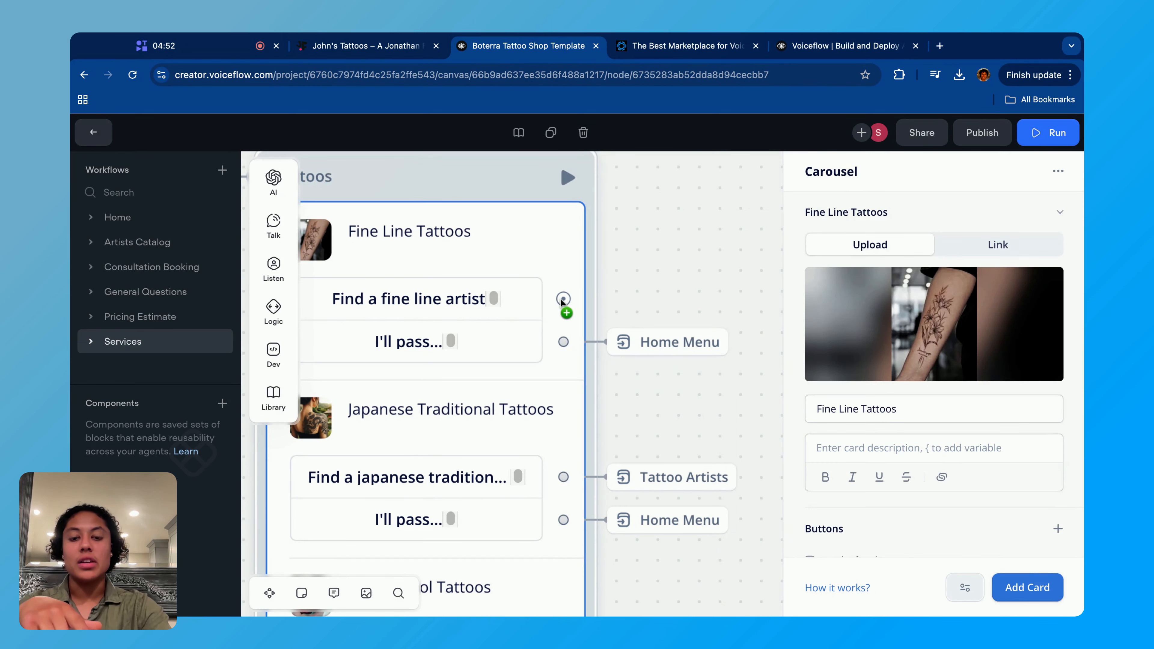
# - Link the Find a fine line artist button to the Artists Catalog's Tattoo Artists block with a Go to Block action
pyautogui.moveTo(563, 299); pyautogui.dragTo(678, 298)
pyautogui.moveTo(727, 494)
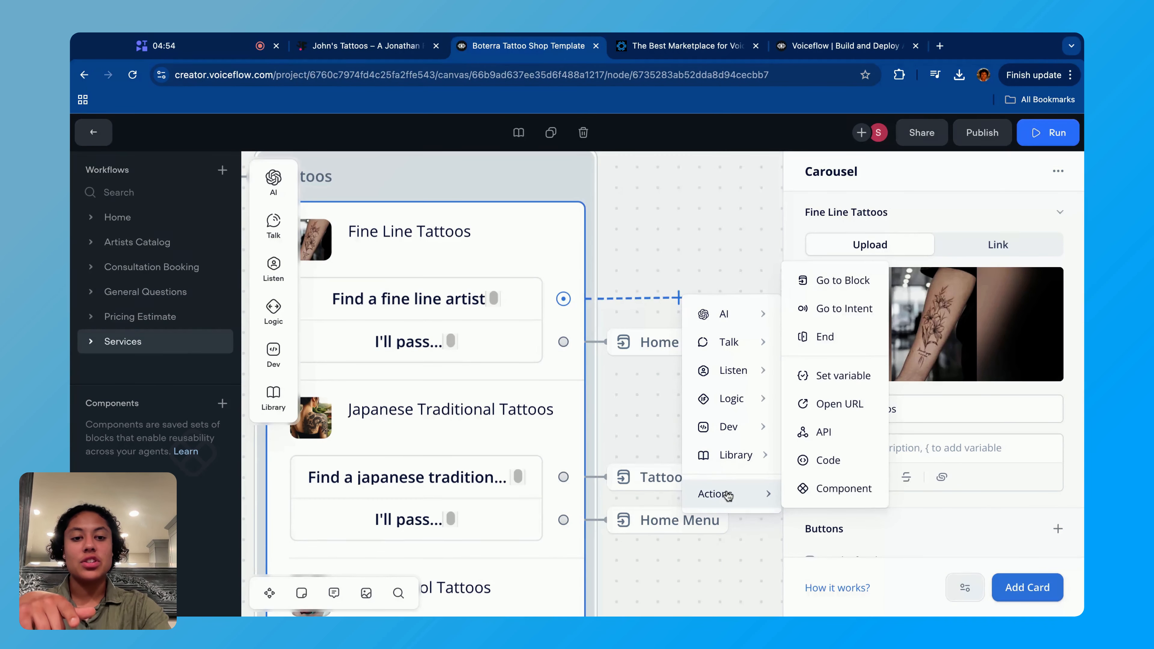
pyautogui.click(836, 282)
pyautogui.click(885, 219)
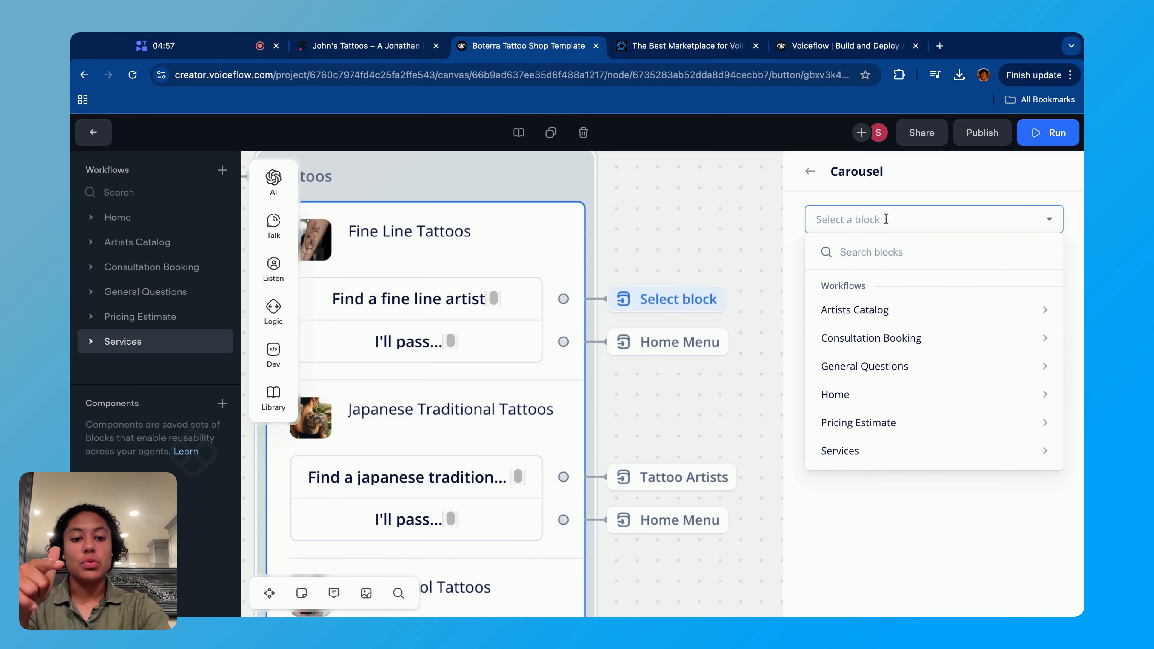
pyautogui.moveTo(854, 309)
pyautogui.click(739, 403)
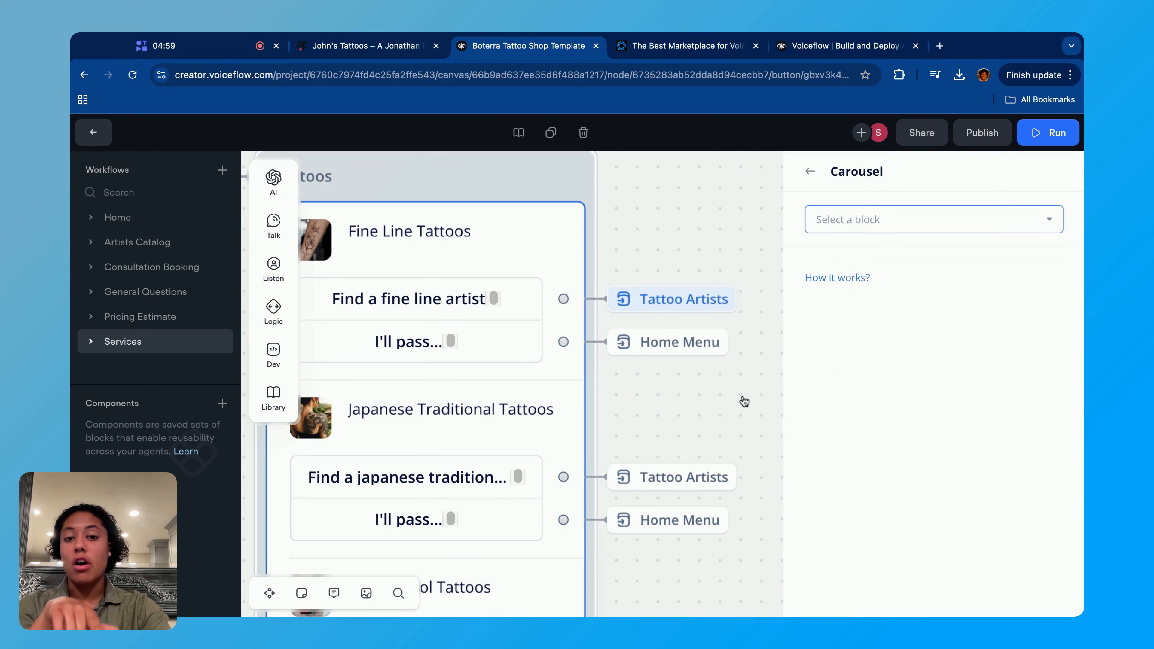
pyautogui.click(695, 259)
# - Open the Artists Catalog workflow and look over its block asking for a tattoo or piercing specialist
pyautogui.scroll(-5, 694, 258)
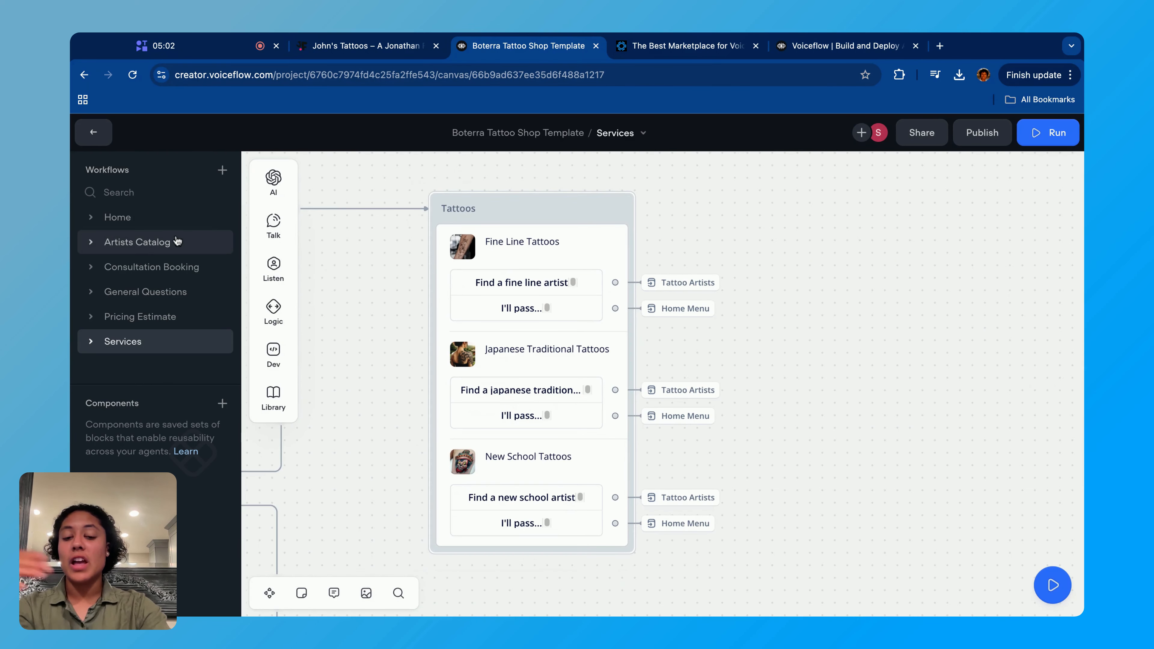
pyautogui.scroll(-5, 590, 318)
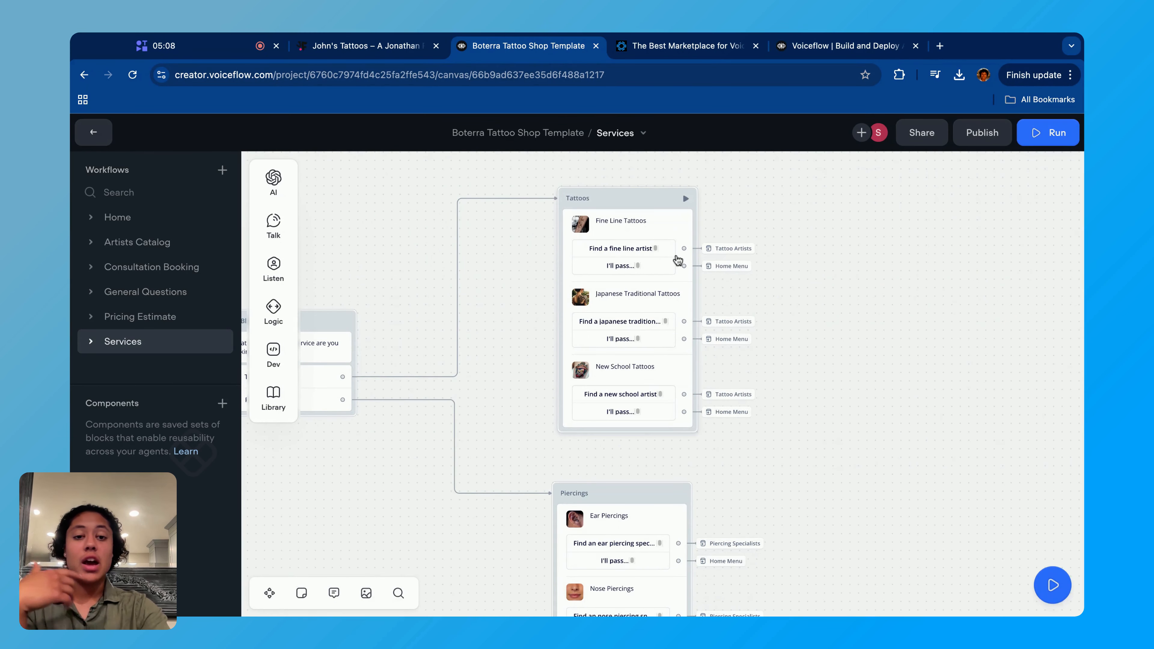
pyautogui.click(138, 243)
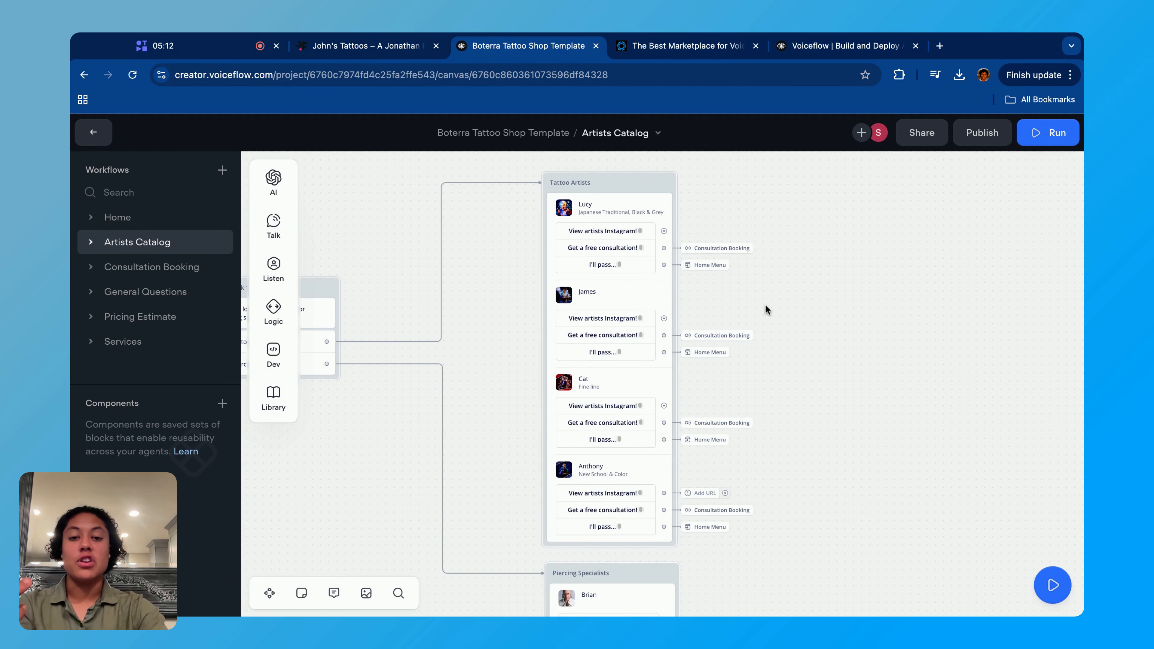
pyautogui.hscroll(-8, 766, 316)
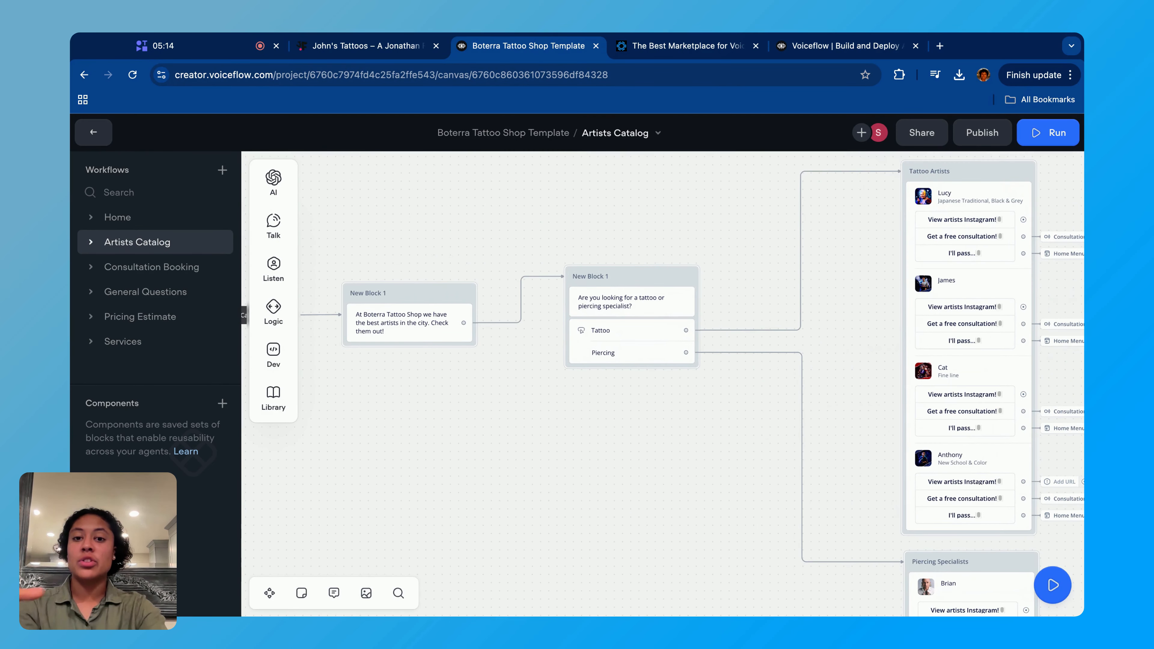
pyautogui.scroll(5, 766, 316)
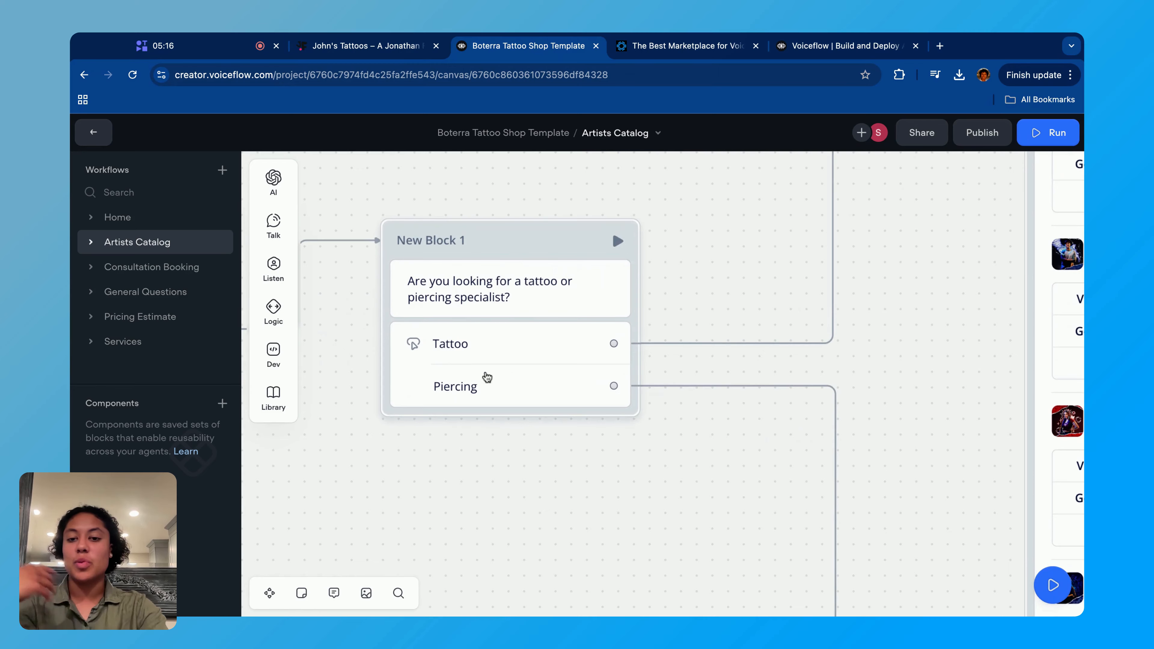
# - Review the cards of the Tattoo Artists block and inspect the first artist card's buttons in the carousel settings
pyautogui.hscroll(5, 833, 413)
pyautogui.hscroll(5, 832, 413)
pyautogui.scroll(2, 833, 413)
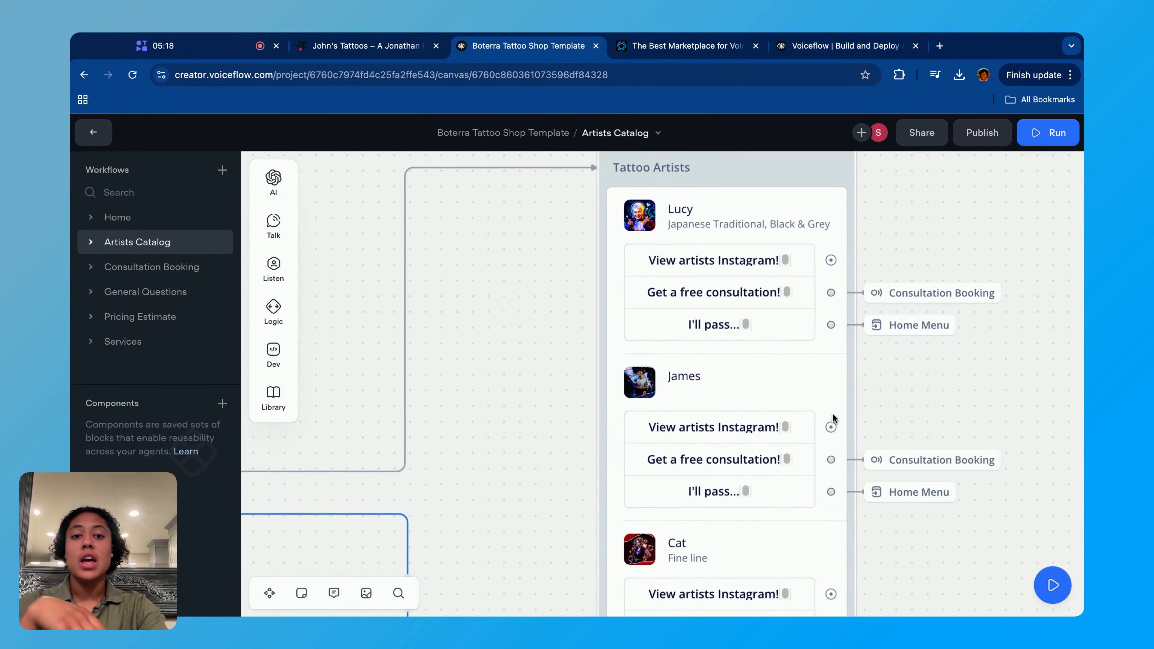
pyautogui.hscroll(2, 672, 196)
pyautogui.scroll(-15, 672, 195)
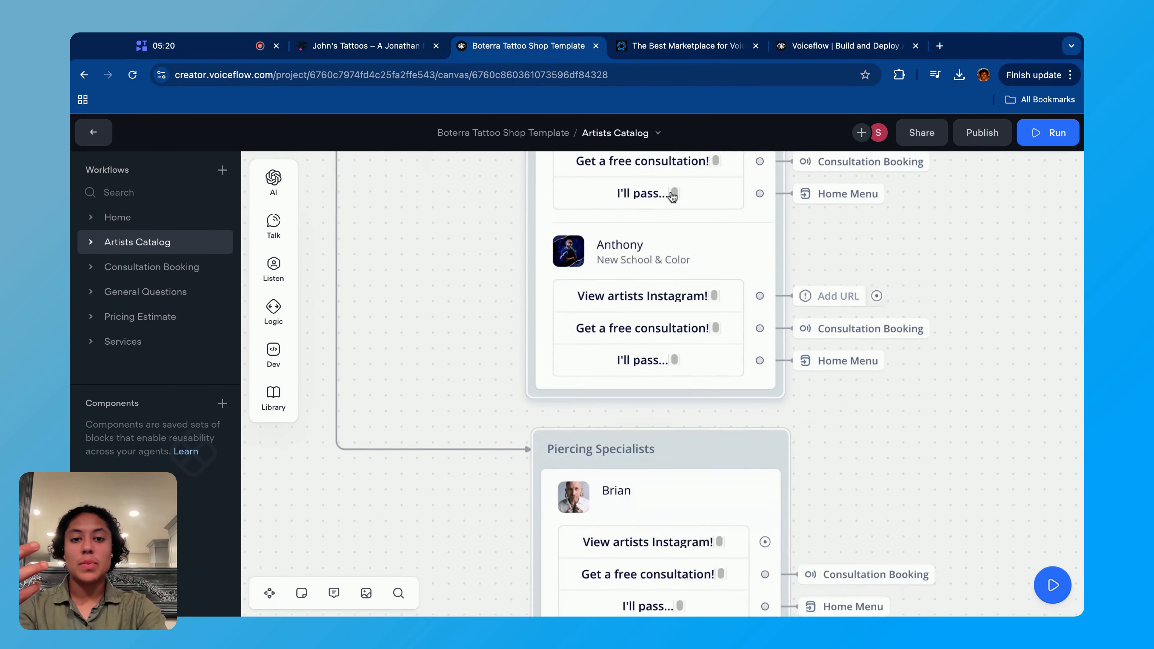
pyautogui.scroll(15, 670, 343)
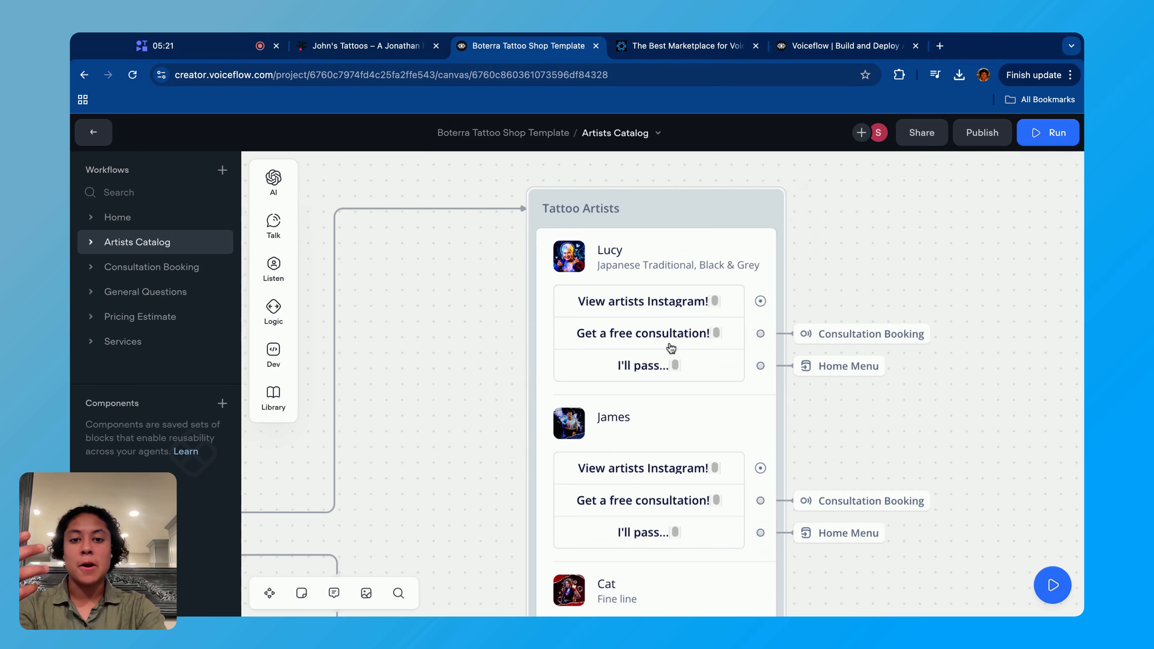
pyautogui.click(756, 206)
pyautogui.scroll(-5, 939, 403)
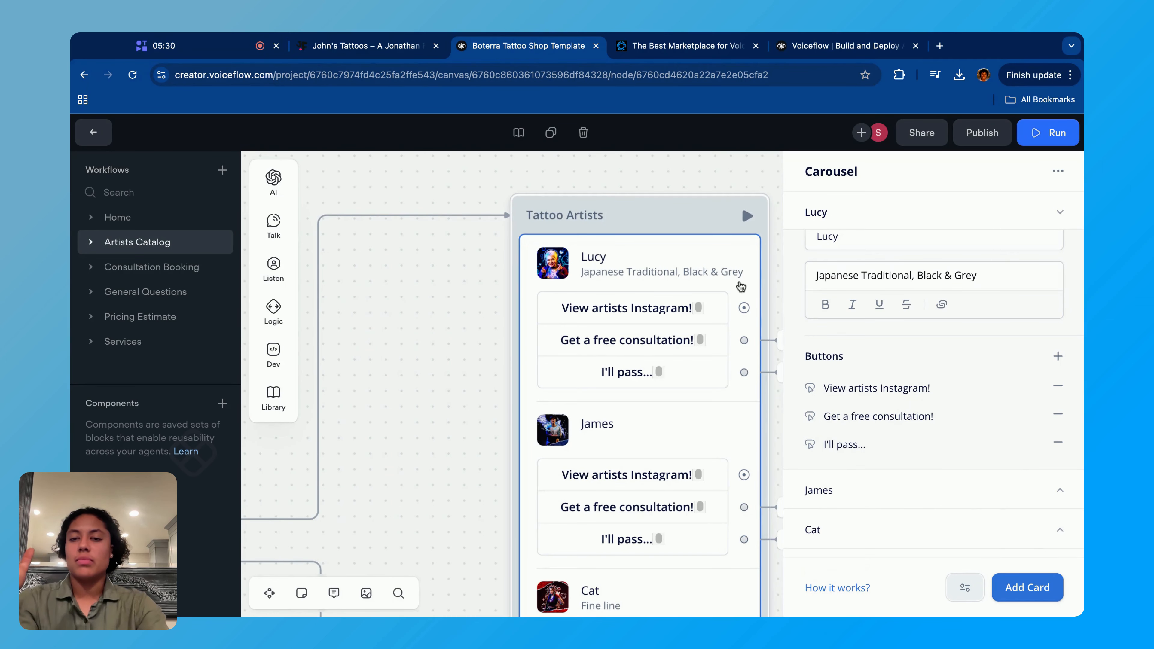
# - Switch to the tattoo shop website and browse the artist cards in the webchat carousel, returning to the first artist
pyautogui.click(396, 52)
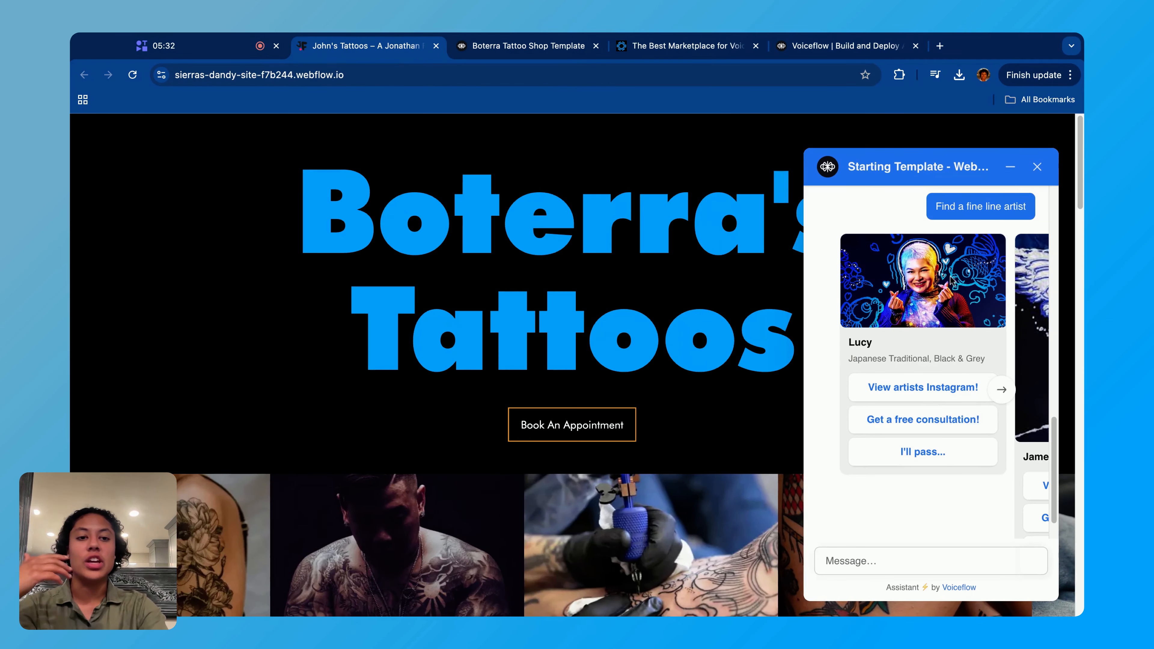
pyautogui.scroll(-2, 953, 392)
pyautogui.scroll(2, 953, 392)
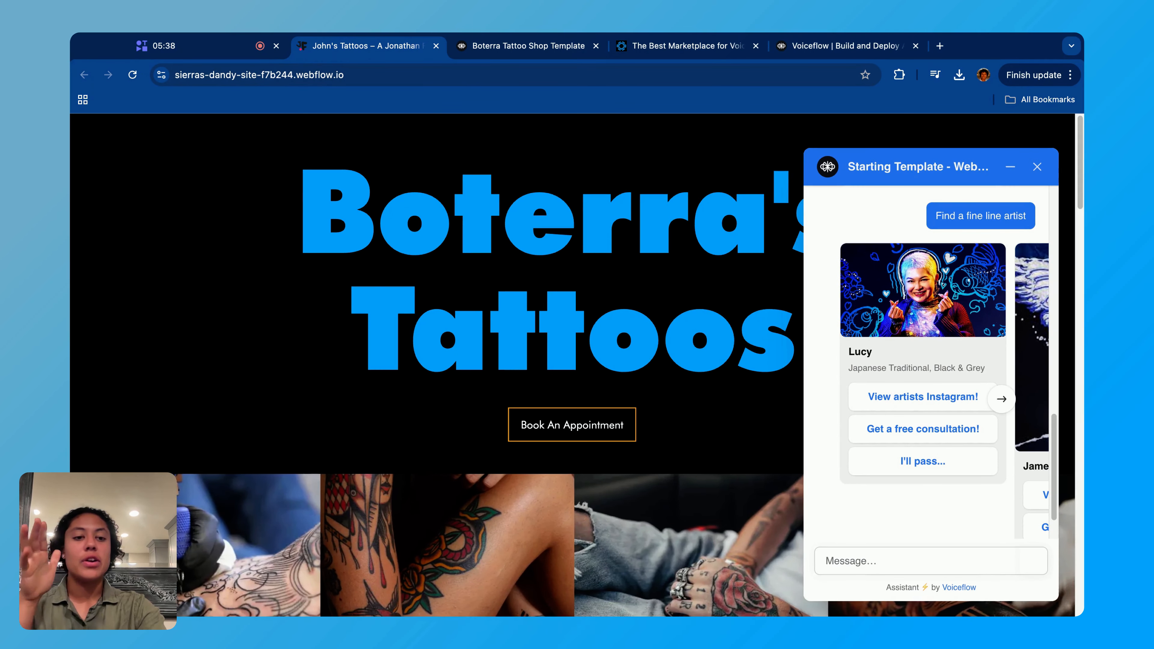
pyautogui.click(1001, 399)
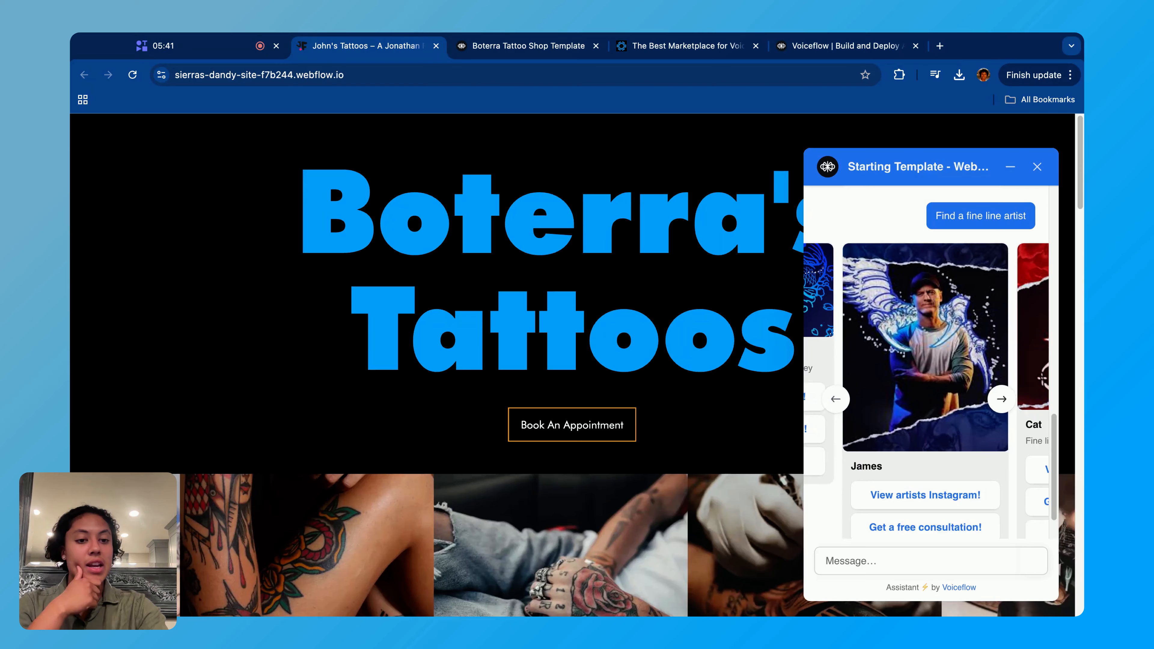
pyautogui.click(1002, 399)
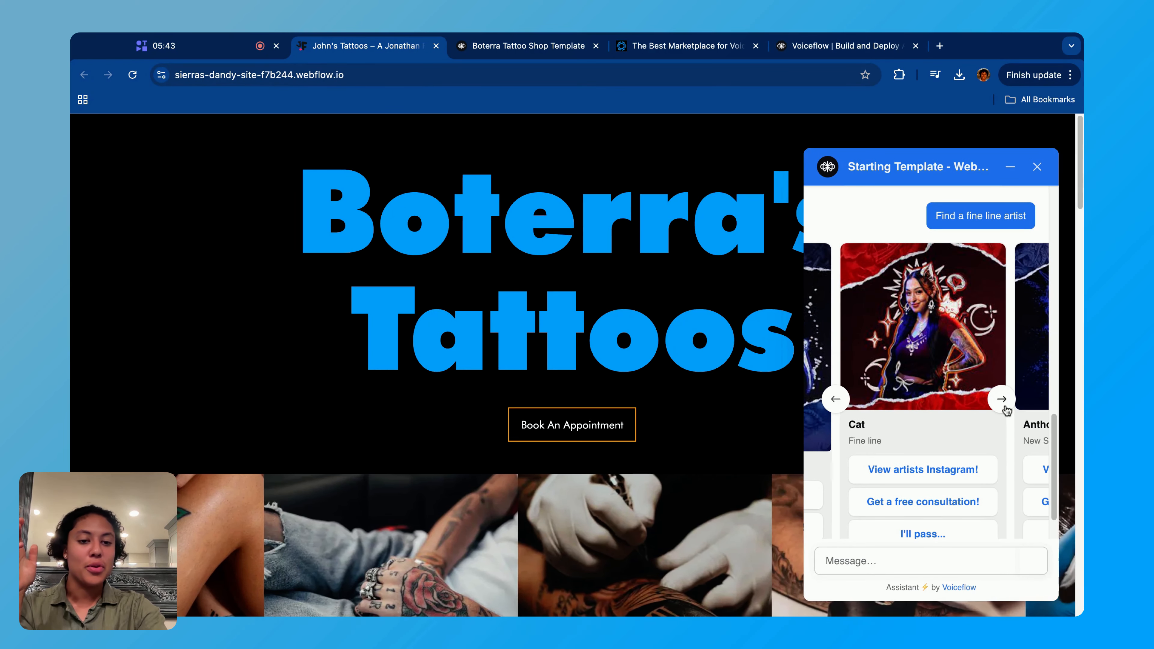
pyautogui.click(837, 400)
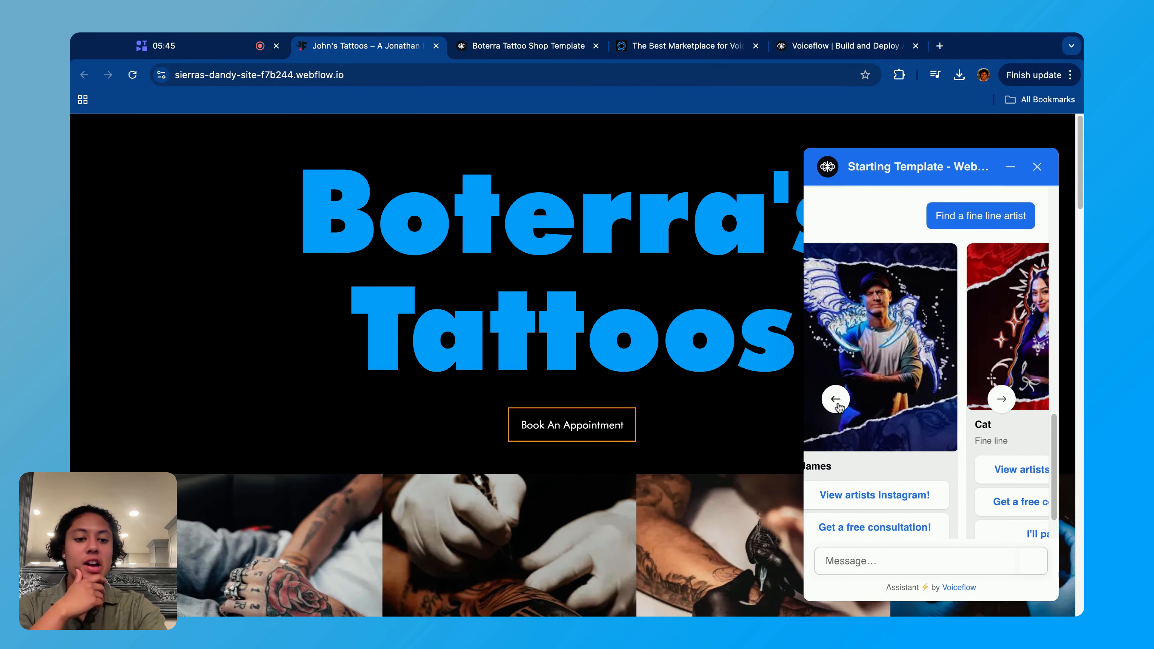
pyautogui.click(837, 400)
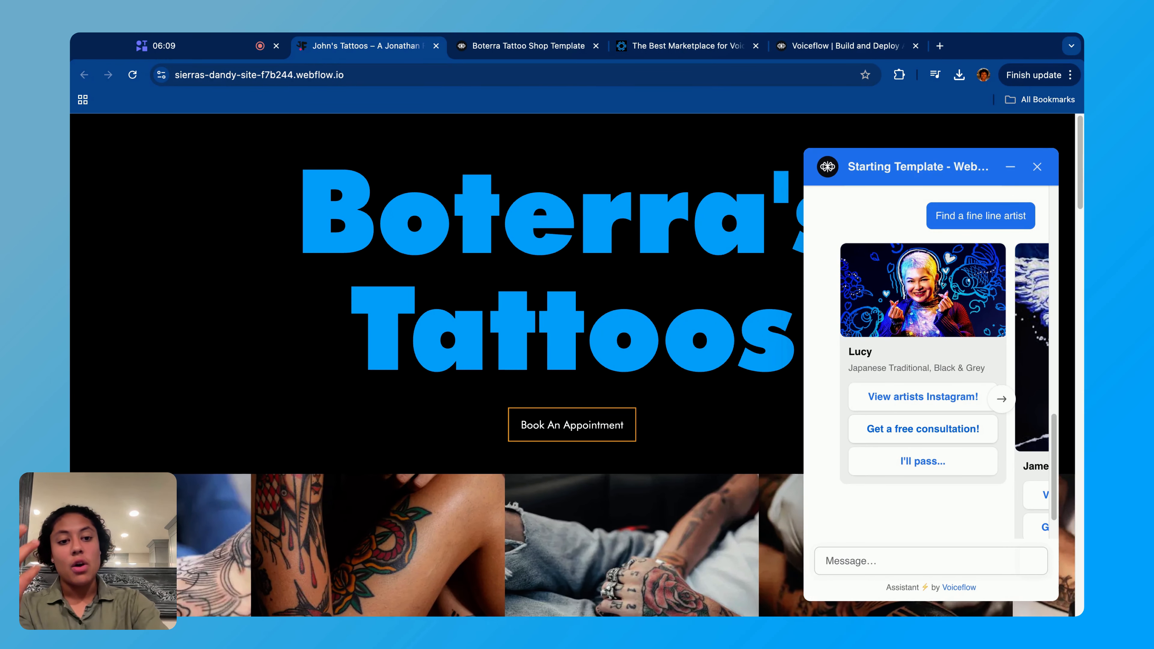
# - Choose Get a free consultation! on the first artist's card in the webchat and read the follow-up question
pyautogui.click(909, 429)
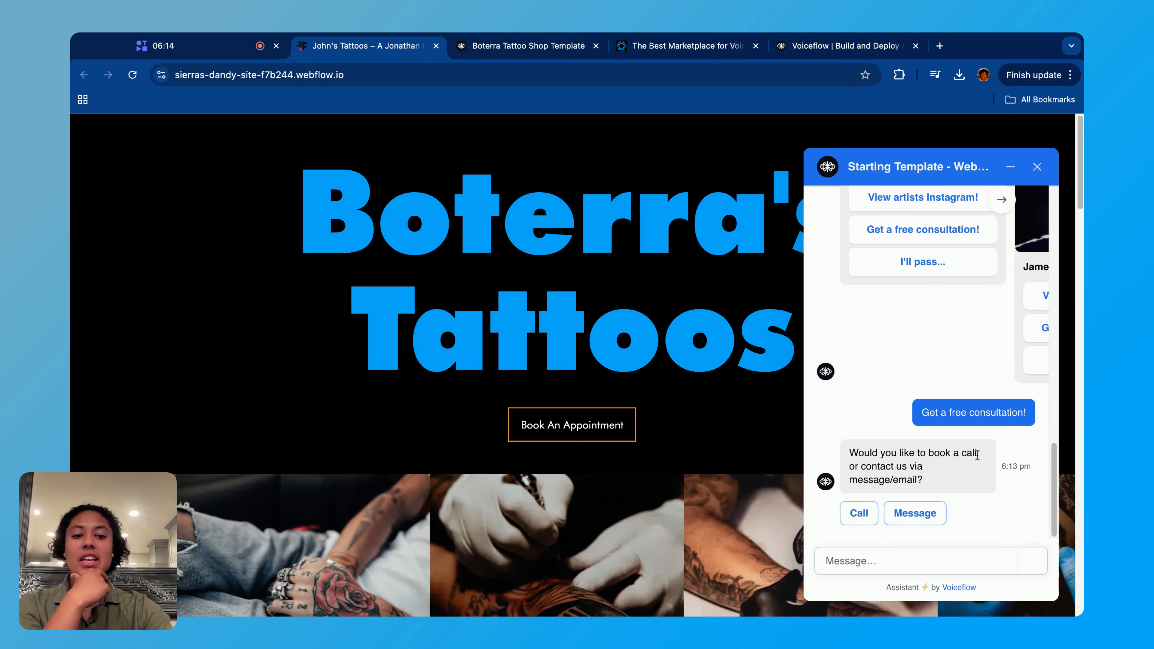
pyautogui.scroll(-1, 978, 455)
pyautogui.moveTo(846, 455); pyautogui.dragTo(926, 482)
pyautogui.click(935, 482)
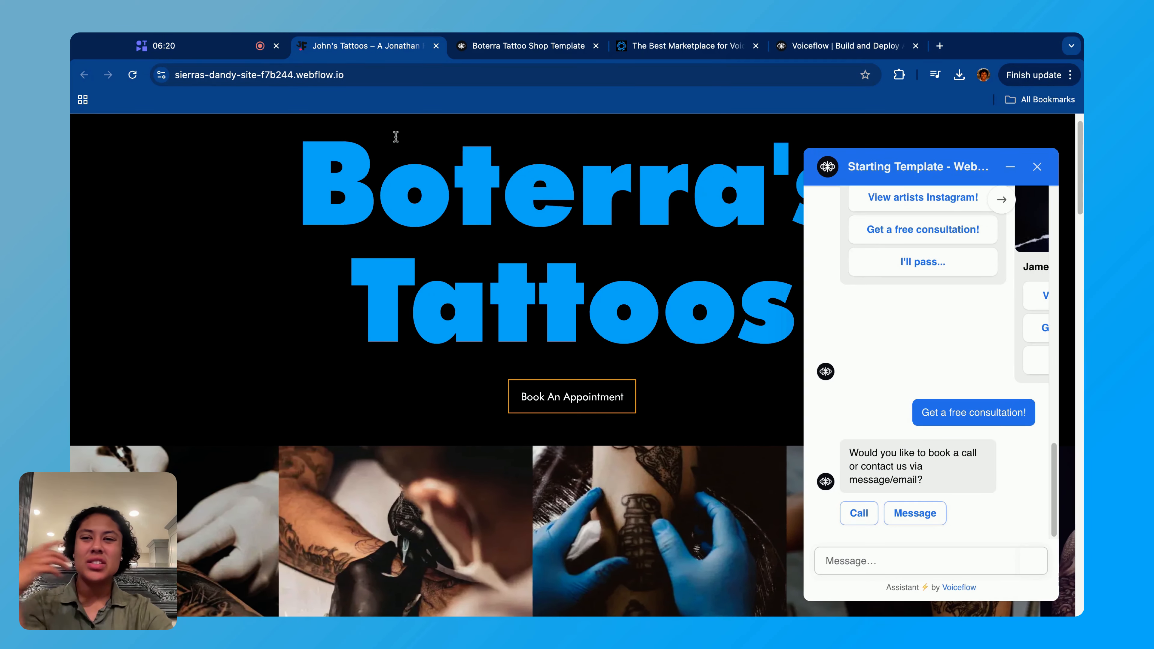
# - Return to the Boterra Tattoo Shop Template project and open the Consultation Booking workflow
pyautogui.click(476, 45)
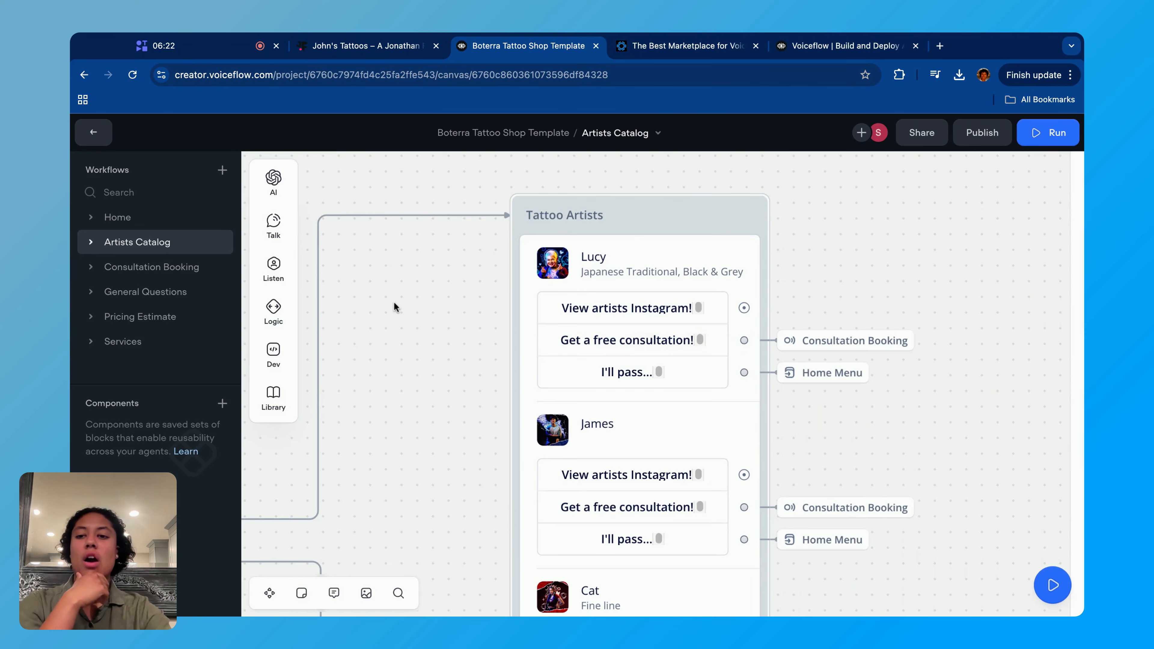
pyautogui.scroll(-4, 392, 406)
pyautogui.hscroll(-5, 393, 406)
pyautogui.scroll(-3, 393, 406)
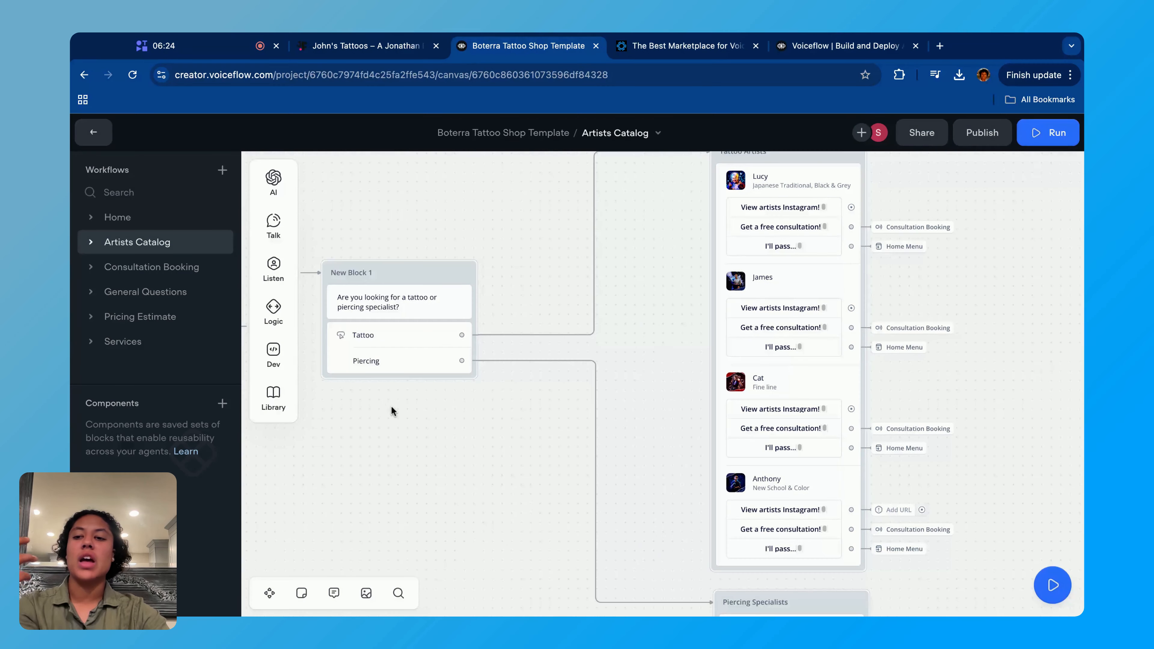
pyautogui.click(153, 267)
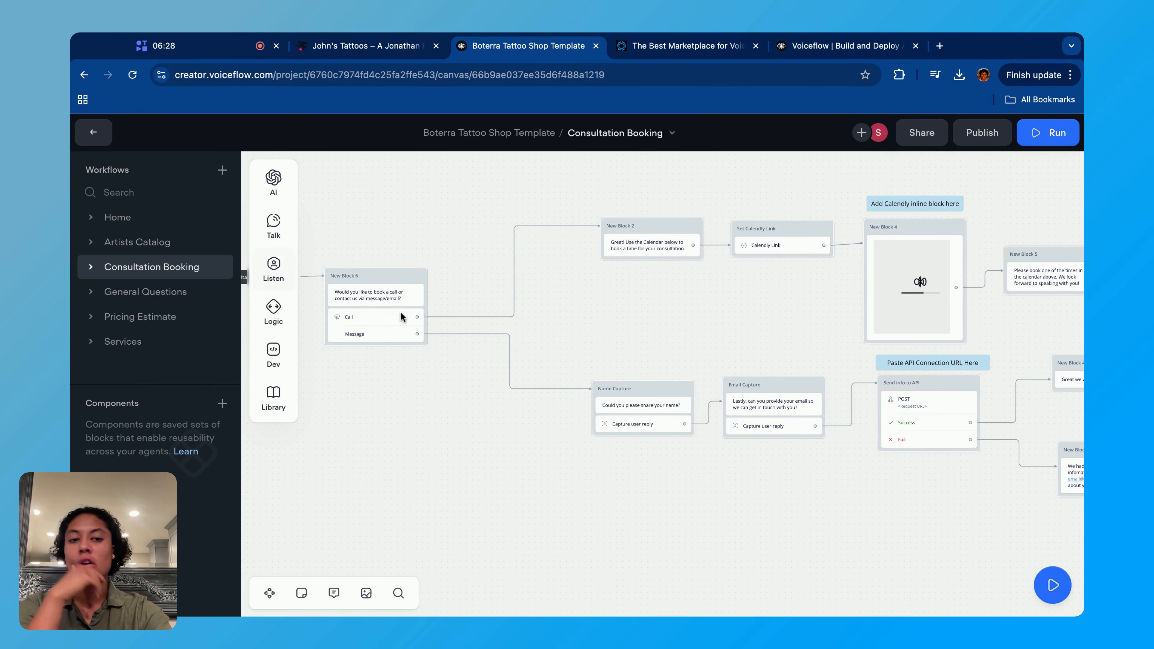
# - Read the Consultation Booking note explaining the template's API request and Calendly examples
pyautogui.hscroll(-10, 401, 311)
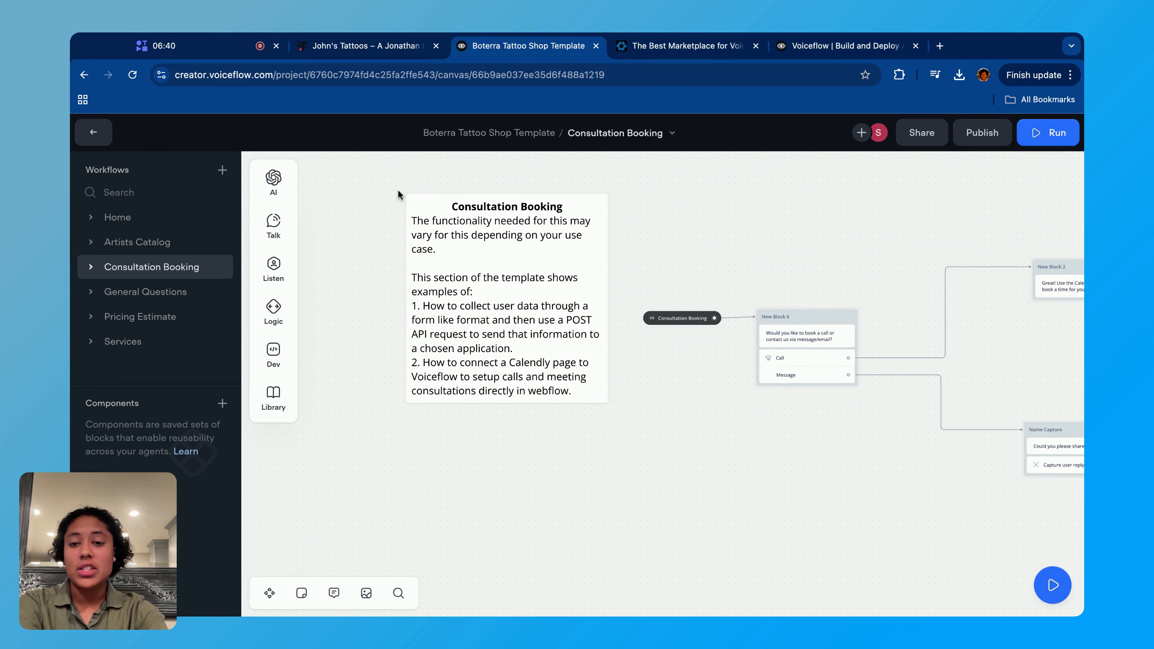
pyautogui.scroll(5, 571, 426)
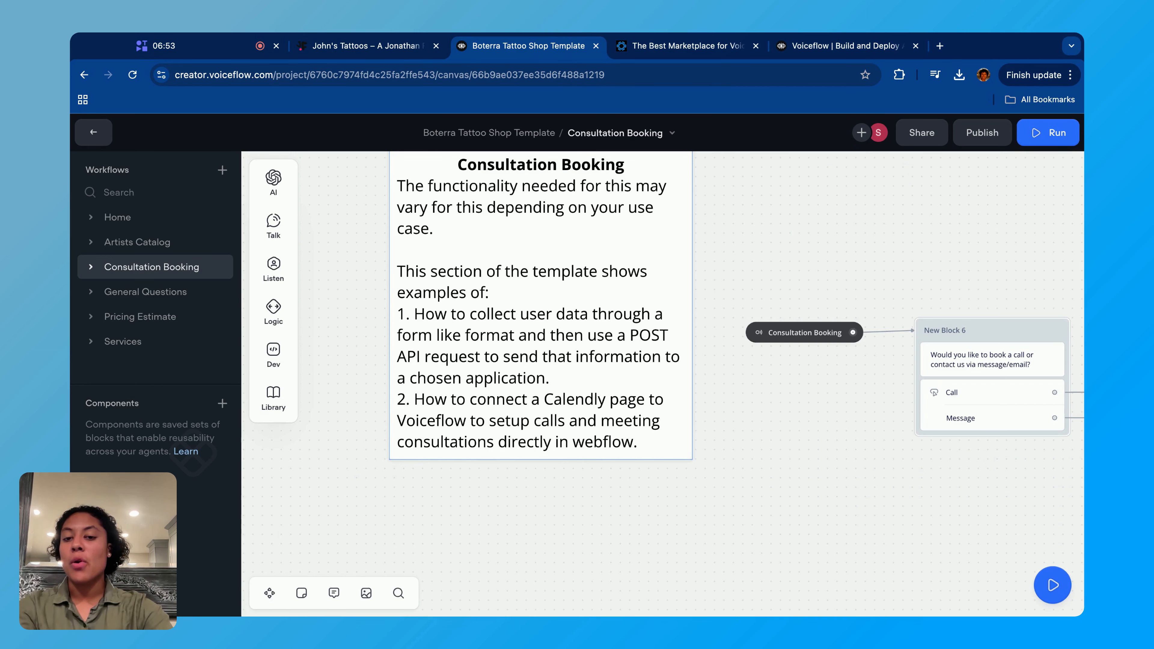
pyautogui.click(591, 378)
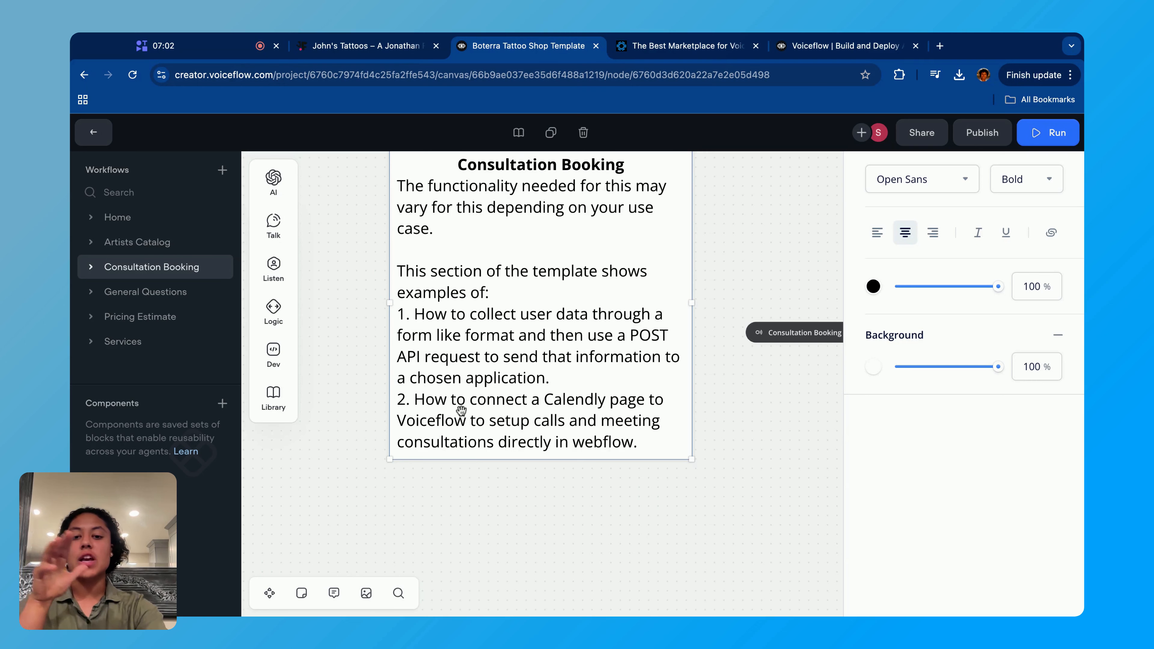
pyautogui.click(795, 456)
pyautogui.hscroll(2, 795, 456)
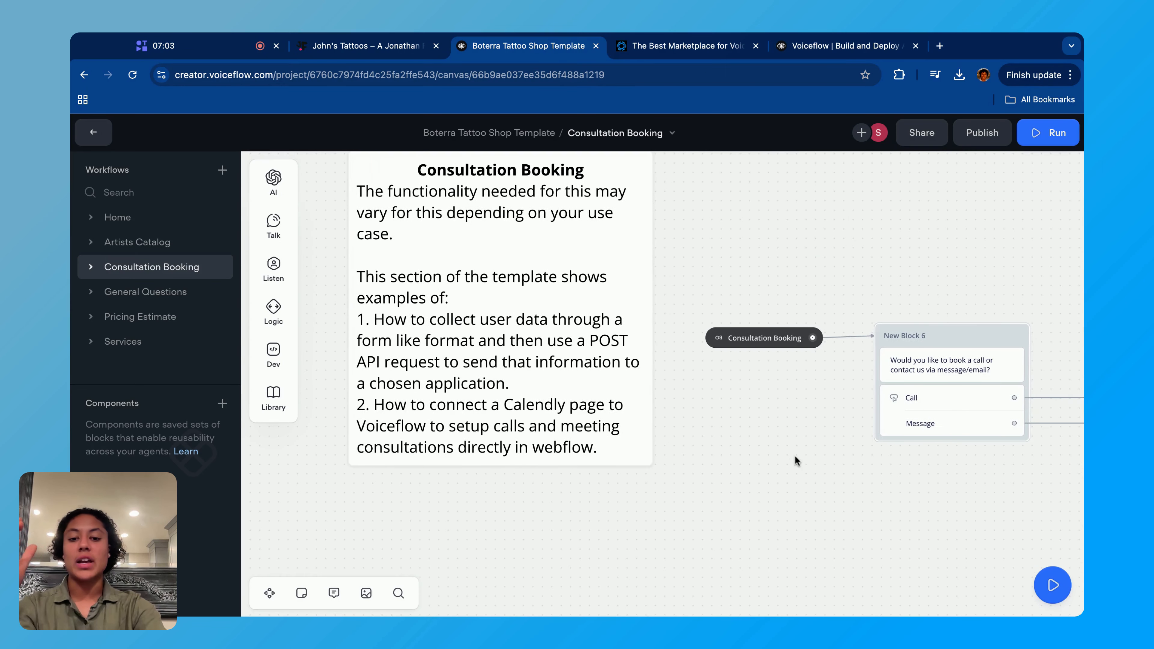
# - Replace webflow with voiceflow at the end of the Consultation Booking note
pyautogui.click(584, 456)
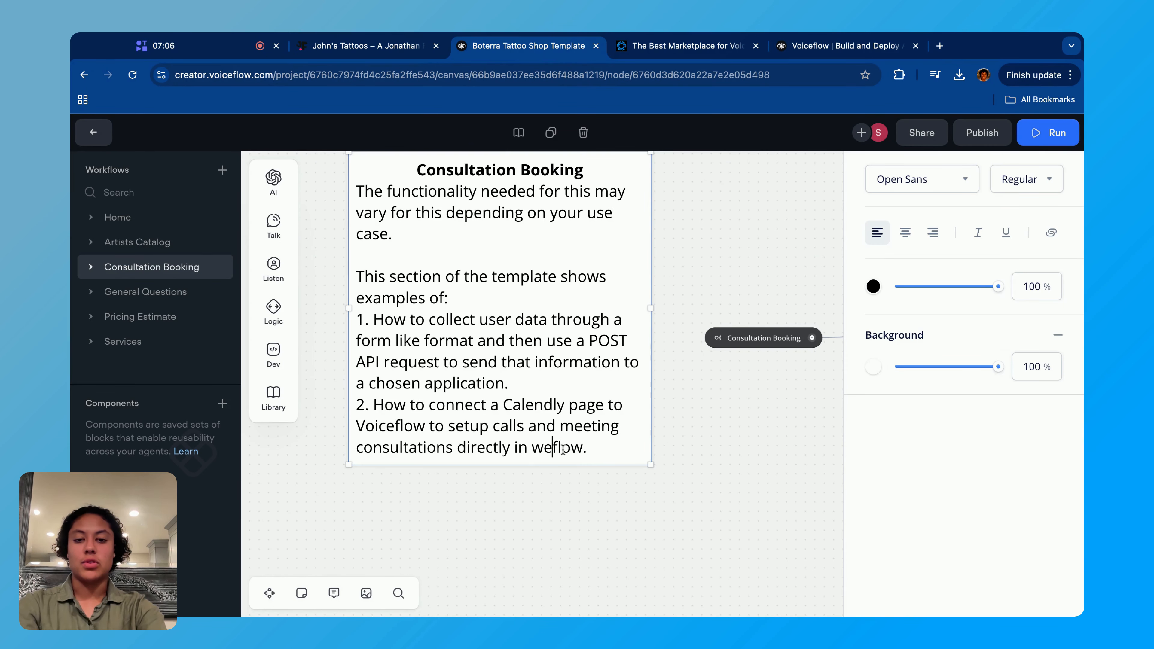
pyautogui.press('BackSpace')
pyautogui.press('BackSpace')
pyautogui.write('voice')
pyautogui.click(716, 486)
# - Inspect the Call and Message buttons of the consultation question block and follow both branches of the workflow
pyautogui.hscroll(5, 716, 486)
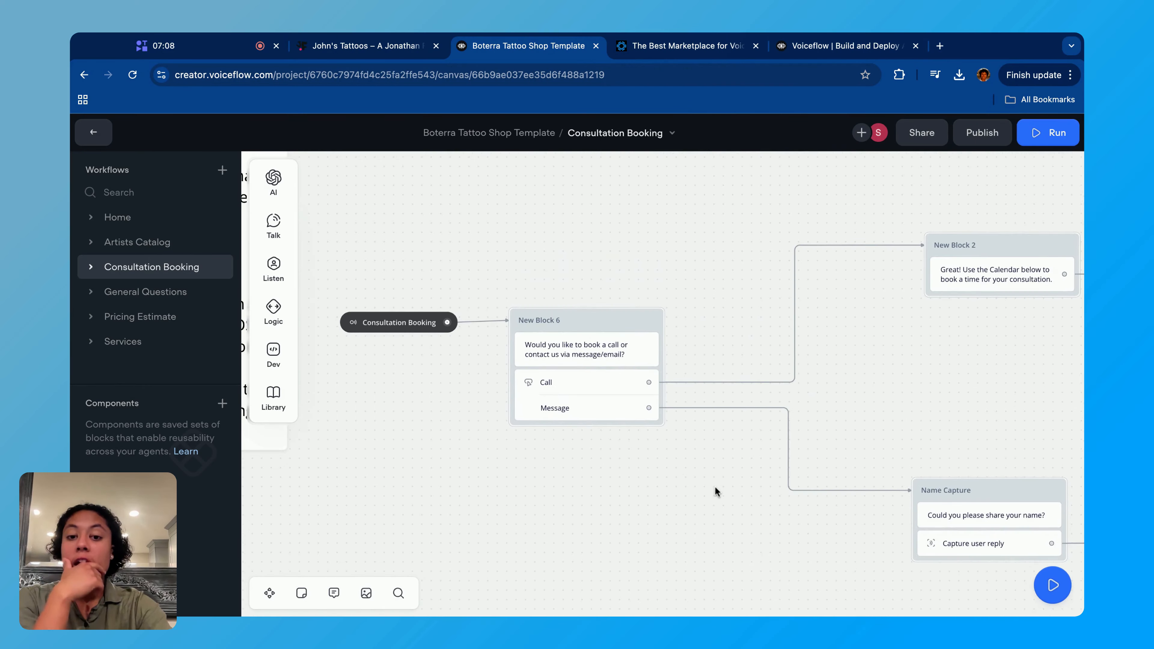
pyautogui.scroll(-2, 715, 486)
pyautogui.click(595, 421)
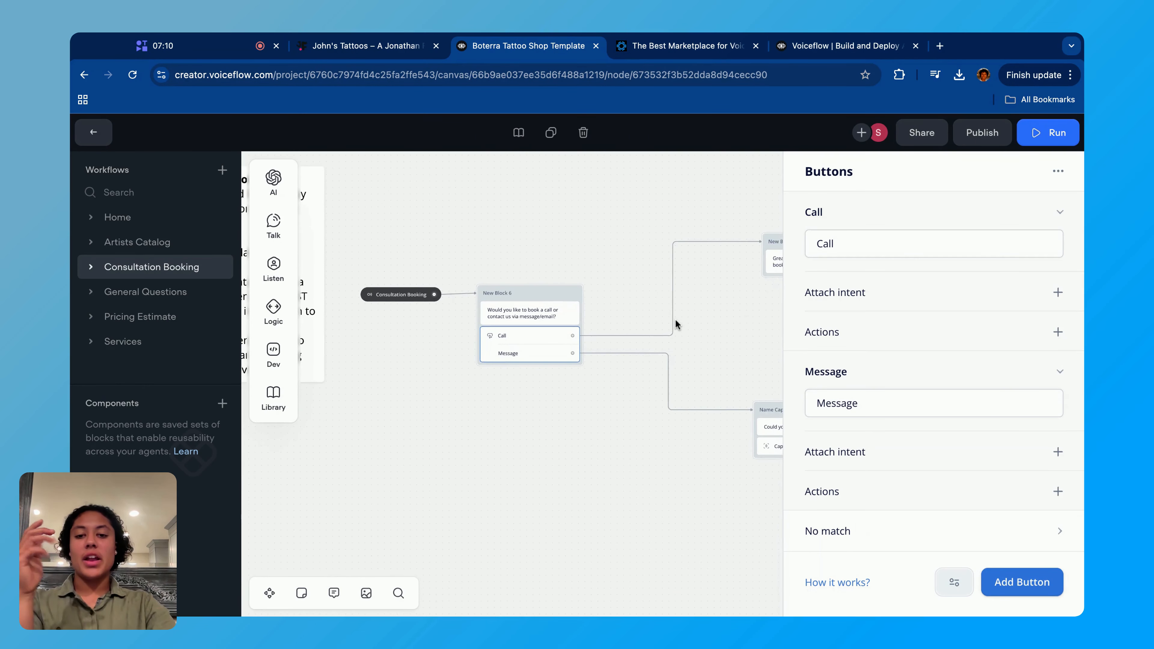
pyautogui.scroll(3, 675, 319)
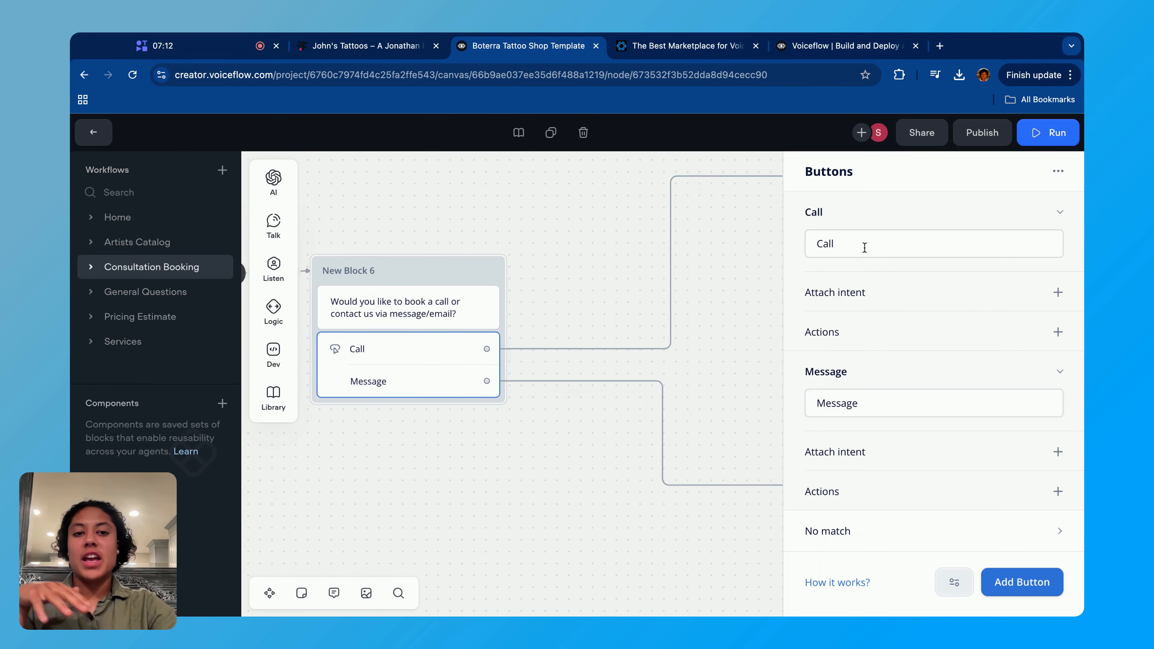
pyautogui.scroll(-2, 656, 406)
pyautogui.click(567, 445)
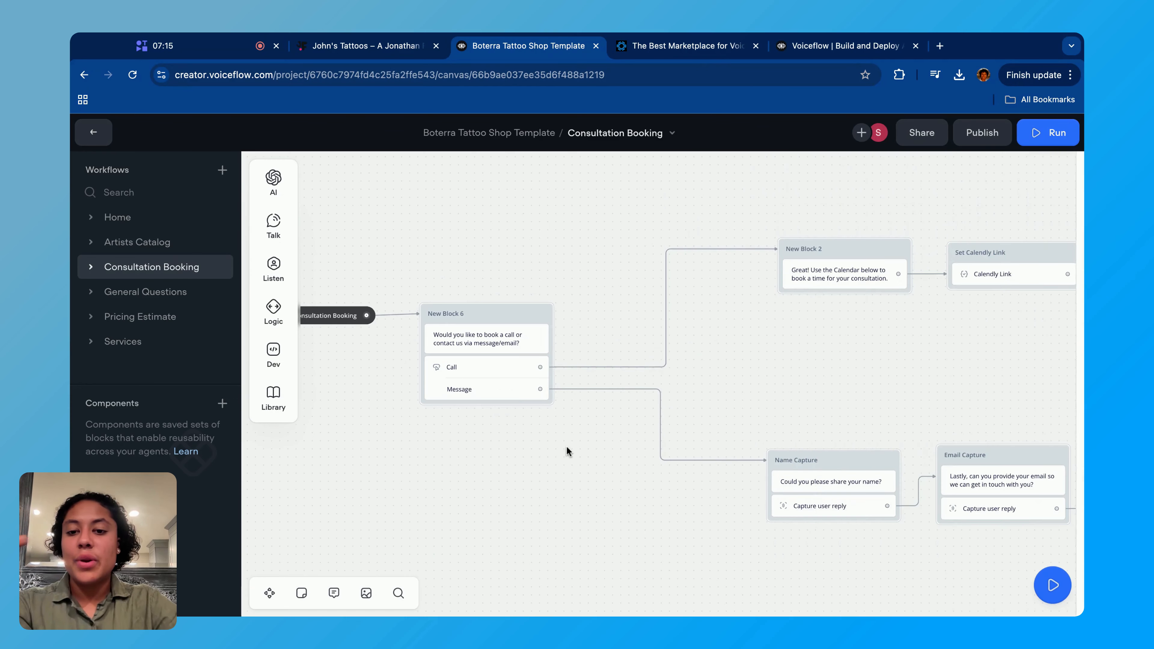
pyautogui.hscroll(5, 912, 299)
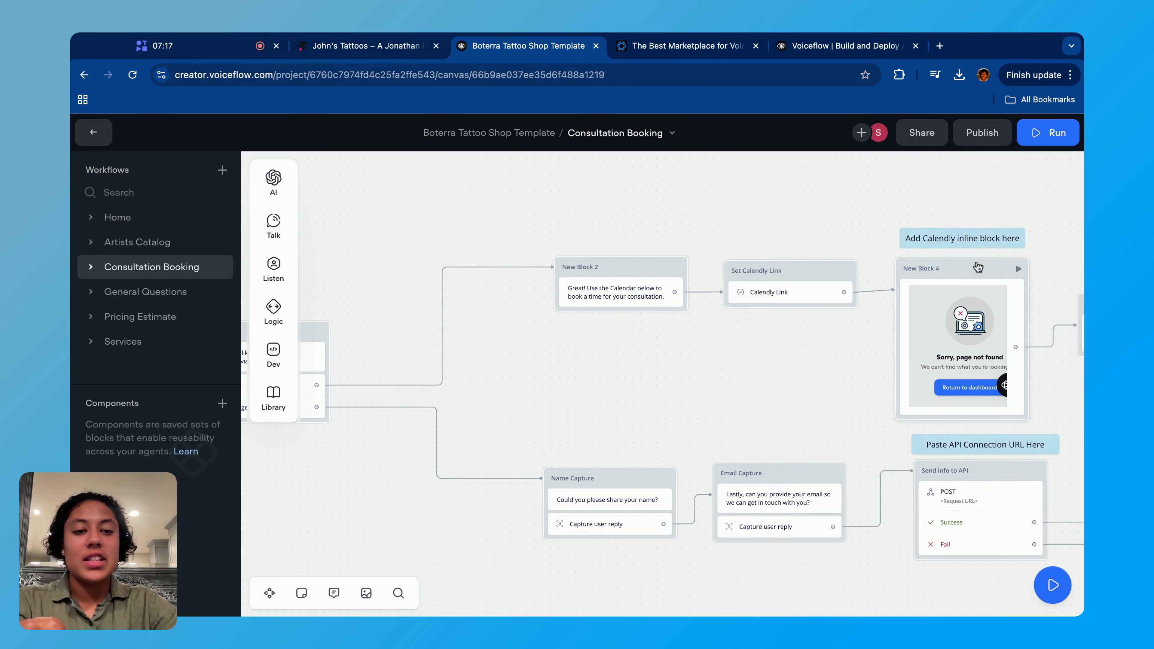
pyautogui.scroll(1, 497, 331)
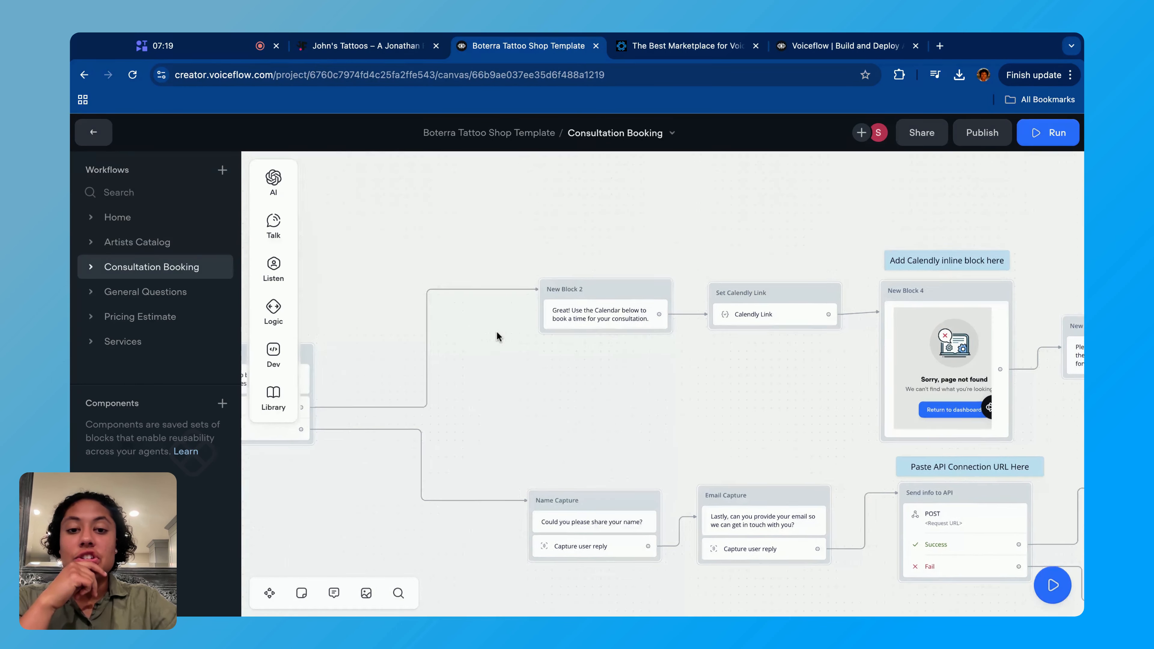
# - Switch to the tattoo shop website and bring up the Calendly booking calendar in its chatbot
pyautogui.click(330, 49)
pyautogui.click(859, 513)
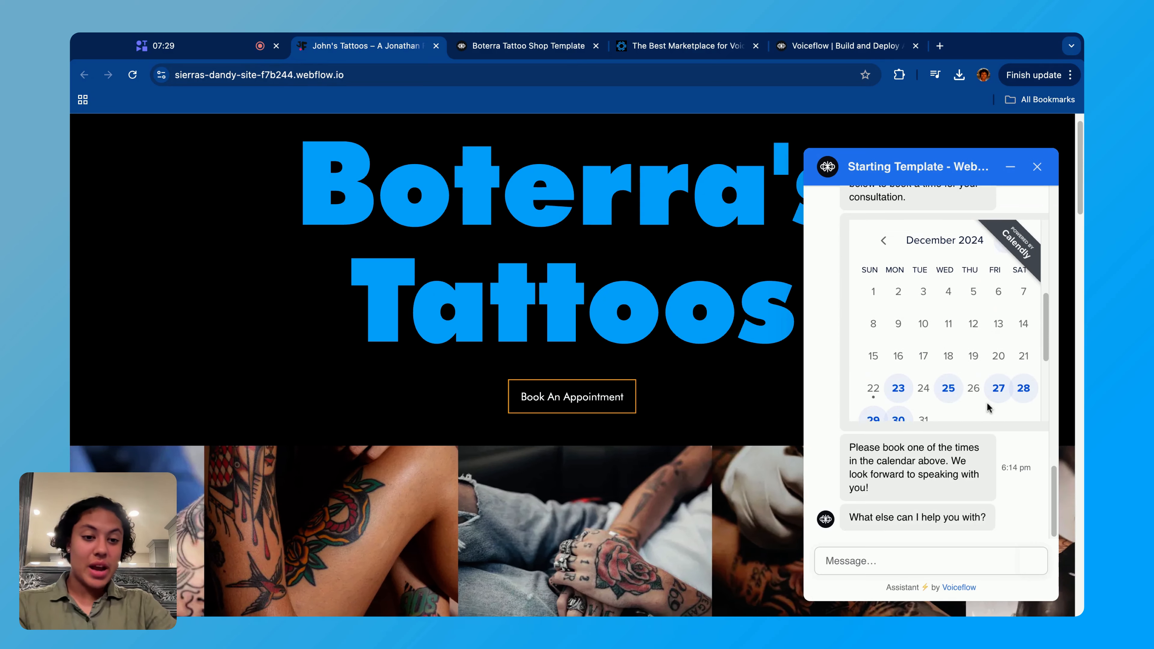
pyautogui.scroll(3, 969, 331)
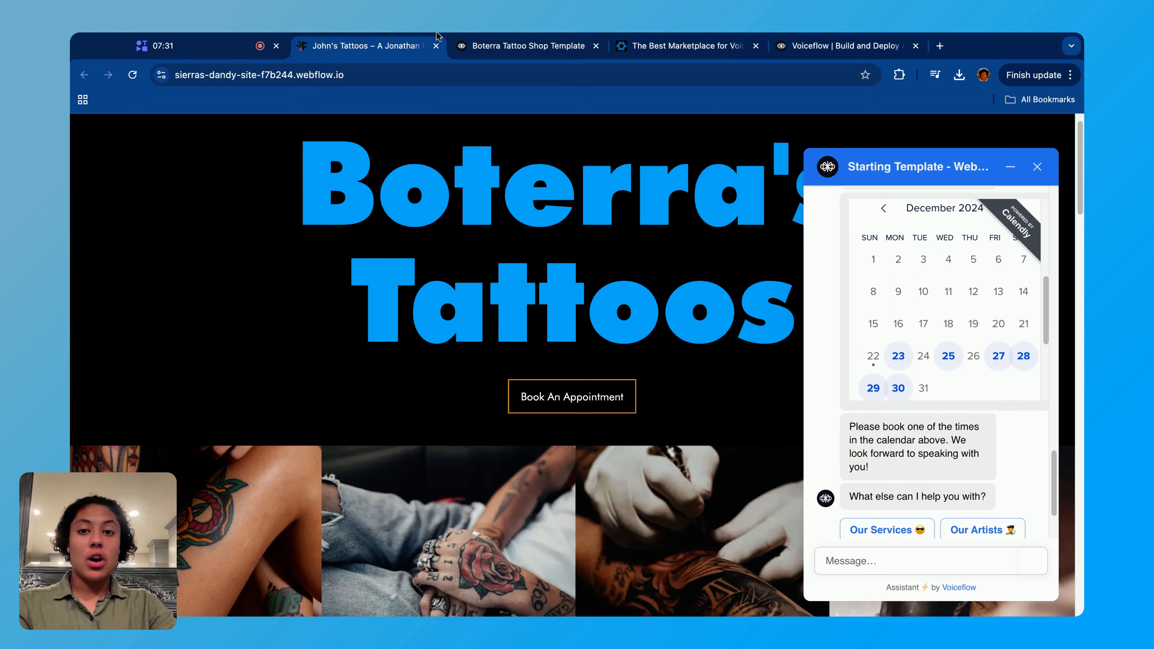
# - Return to the Boterra Tattoo Shop Template and inspect the Calendly Link variable settings in the Set Calendly Link block
pyautogui.click(508, 45)
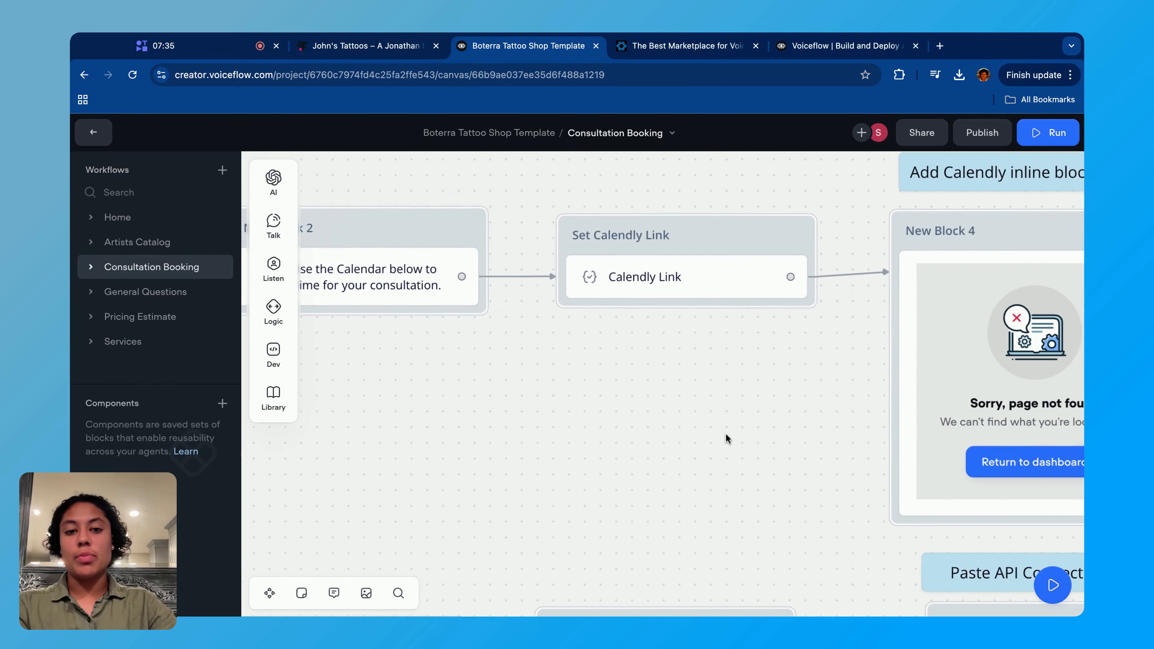
pyautogui.click(461, 291)
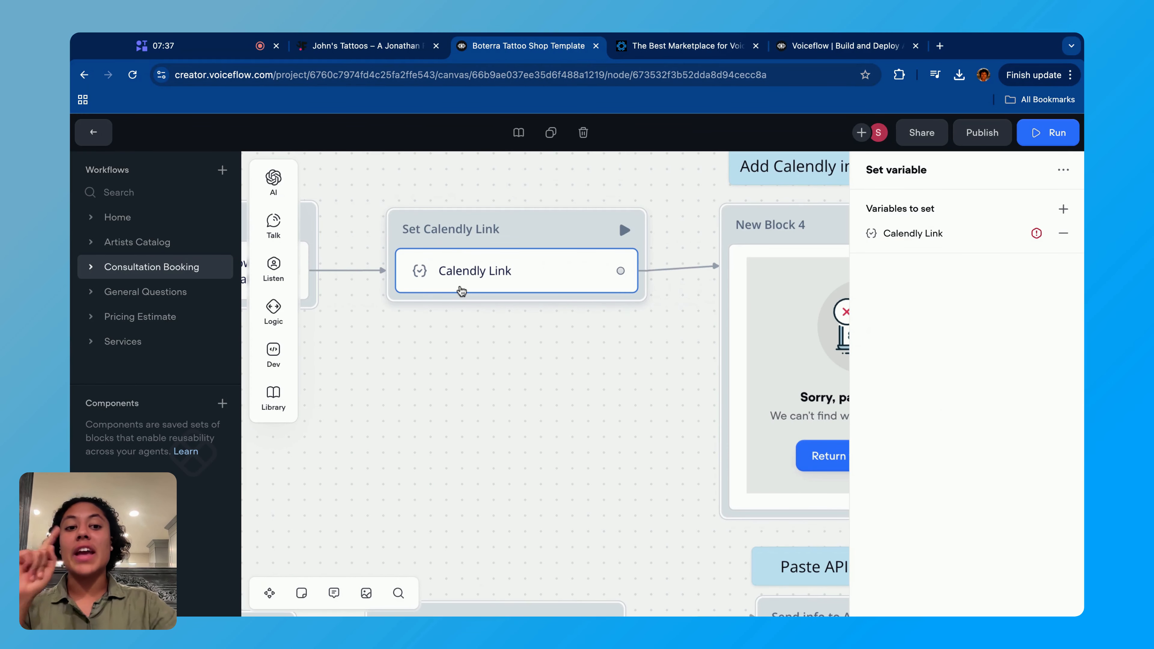
pyautogui.click(953, 234)
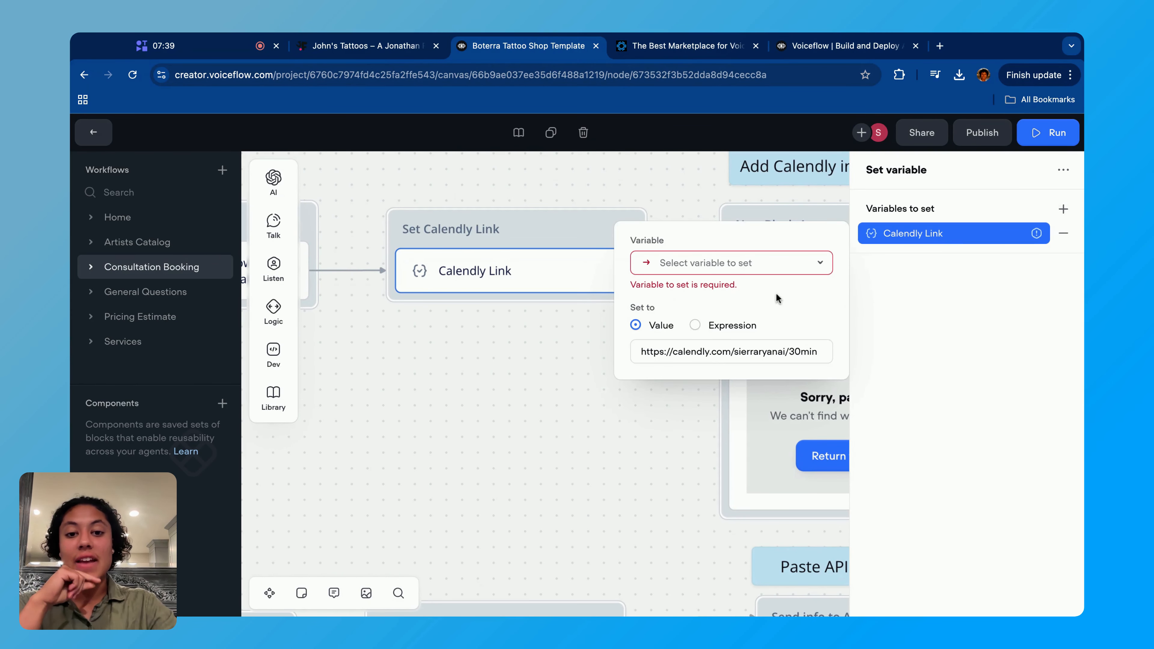
pyautogui.click(480, 409)
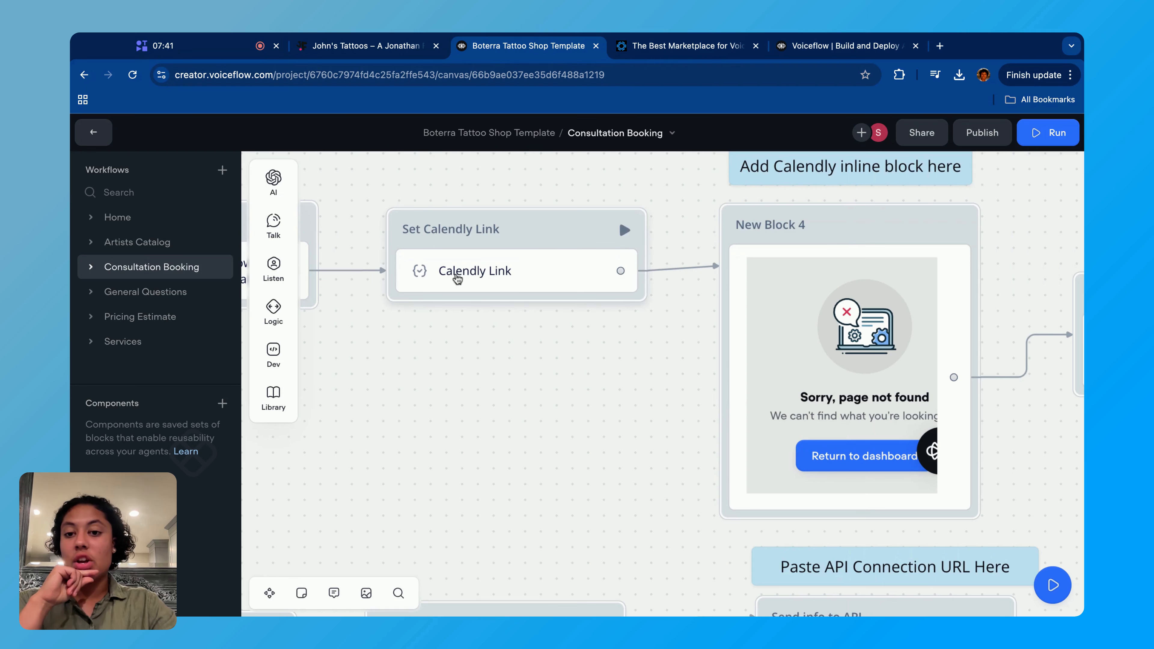
pyautogui.moveTo(259, 200)
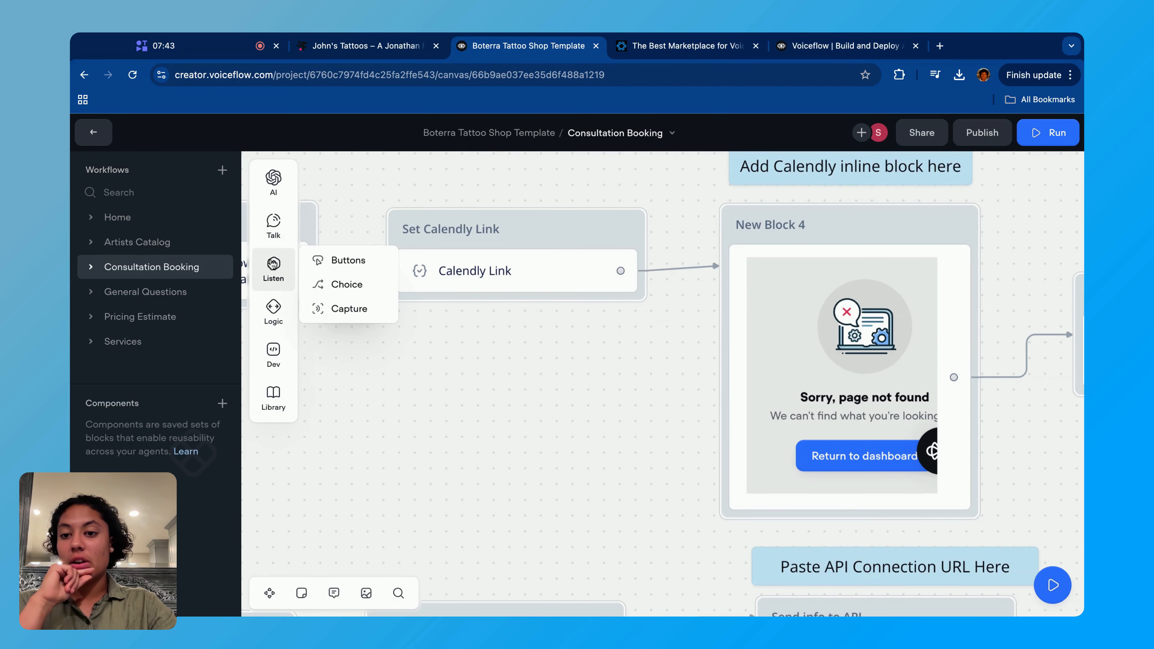
pyautogui.moveTo(279, 308)
pyautogui.moveTo(339, 328); pyautogui.dragTo(543, 268)
pyautogui.click(543, 268)
pyautogui.click(907, 234)
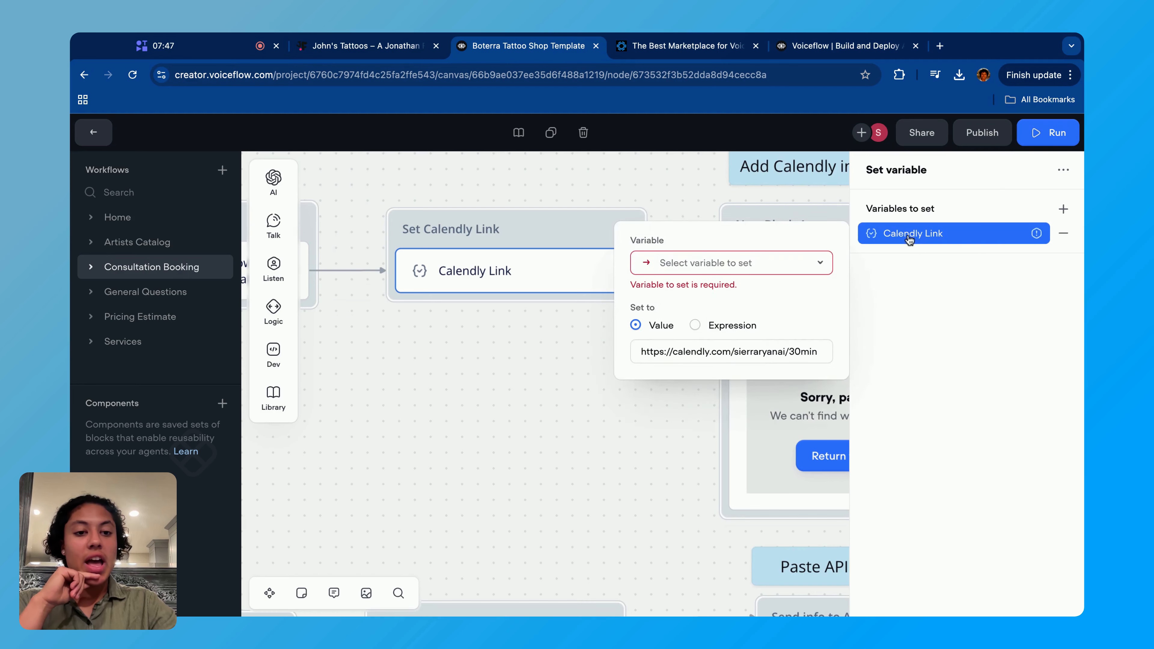
# - Try to create a new variable named calendlyLink for the Set Calendly Link block
pyautogui.click(705, 272)
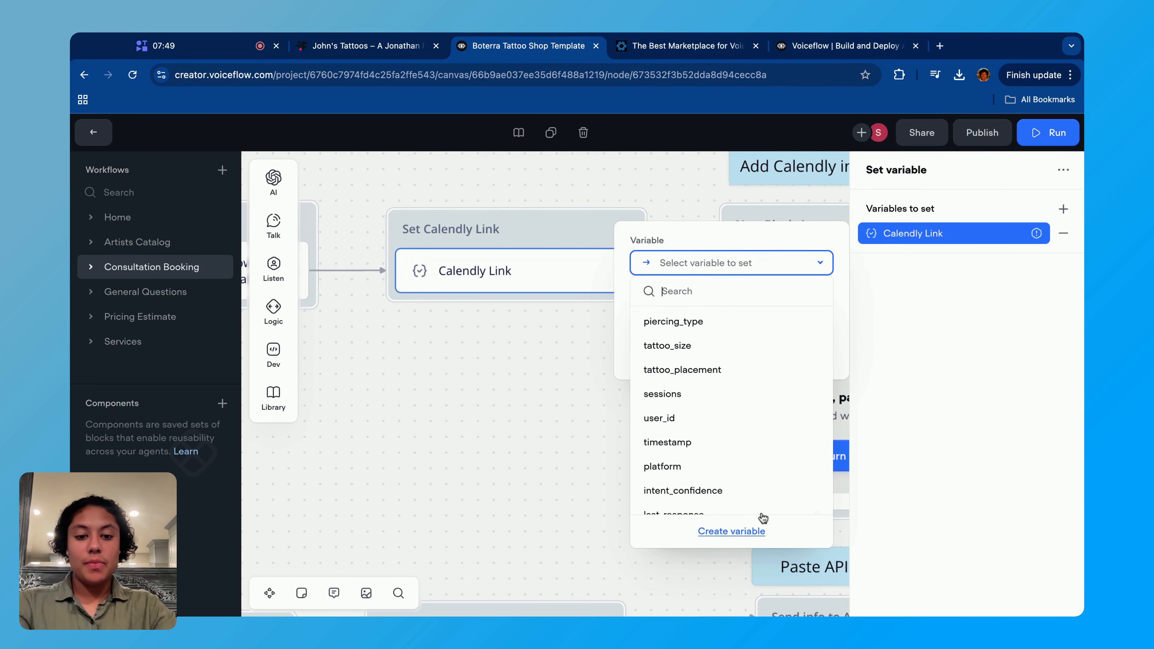
pyautogui.click(759, 529)
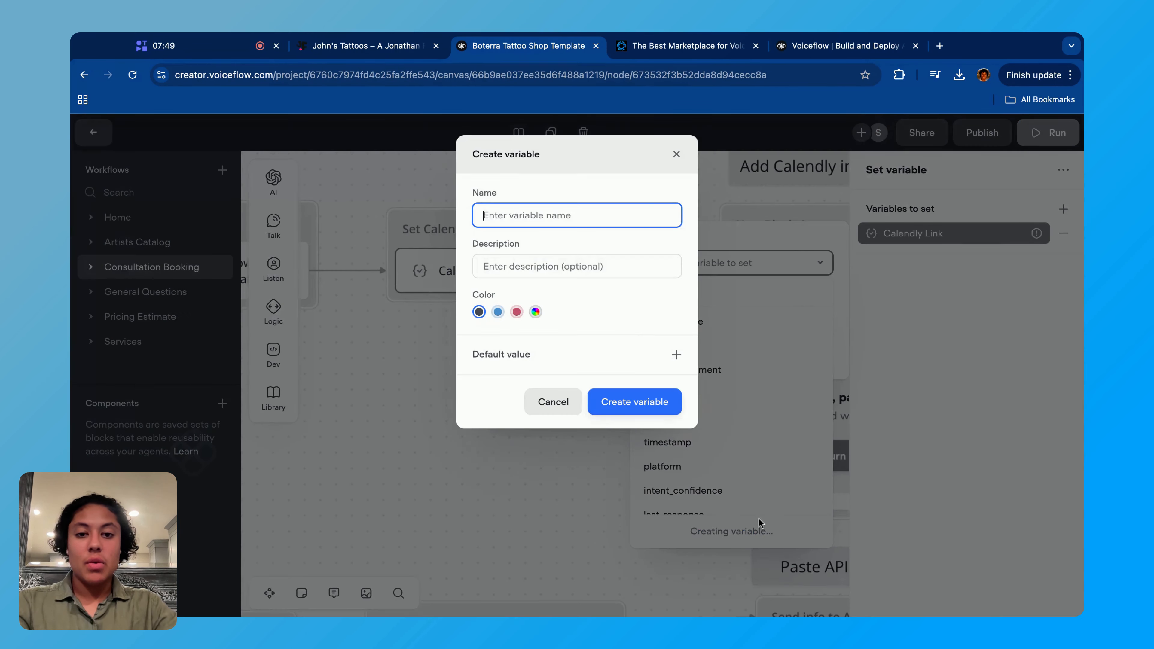
pyautogui.write('calend')
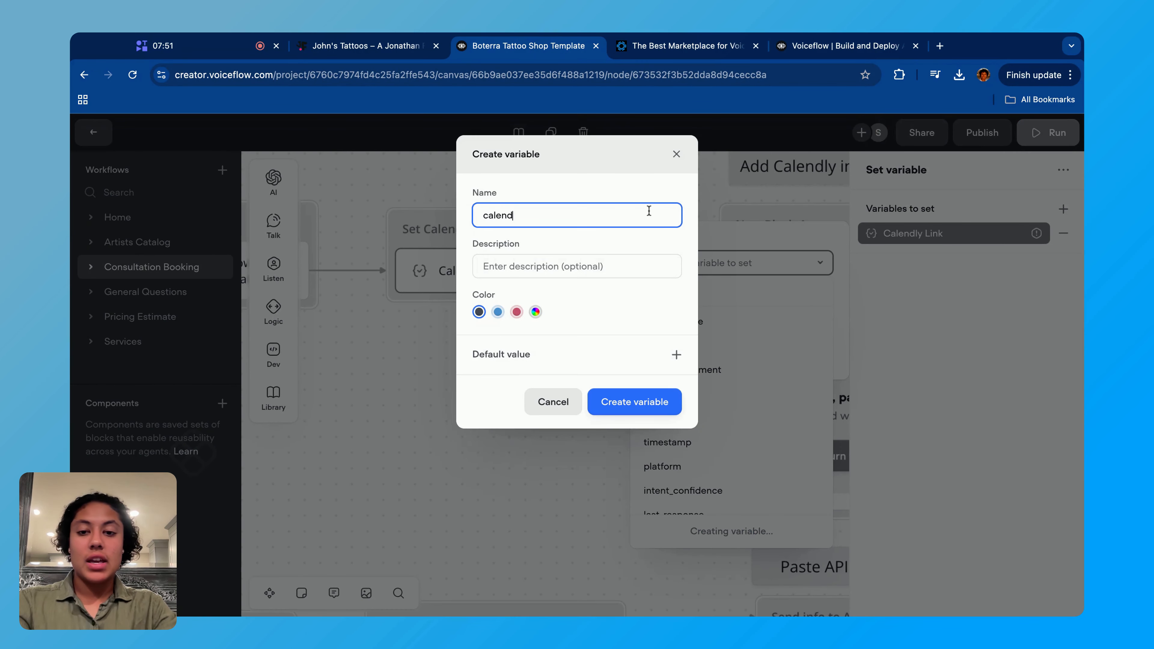
pyautogui.write('lyLink')
pyautogui.click(631, 404)
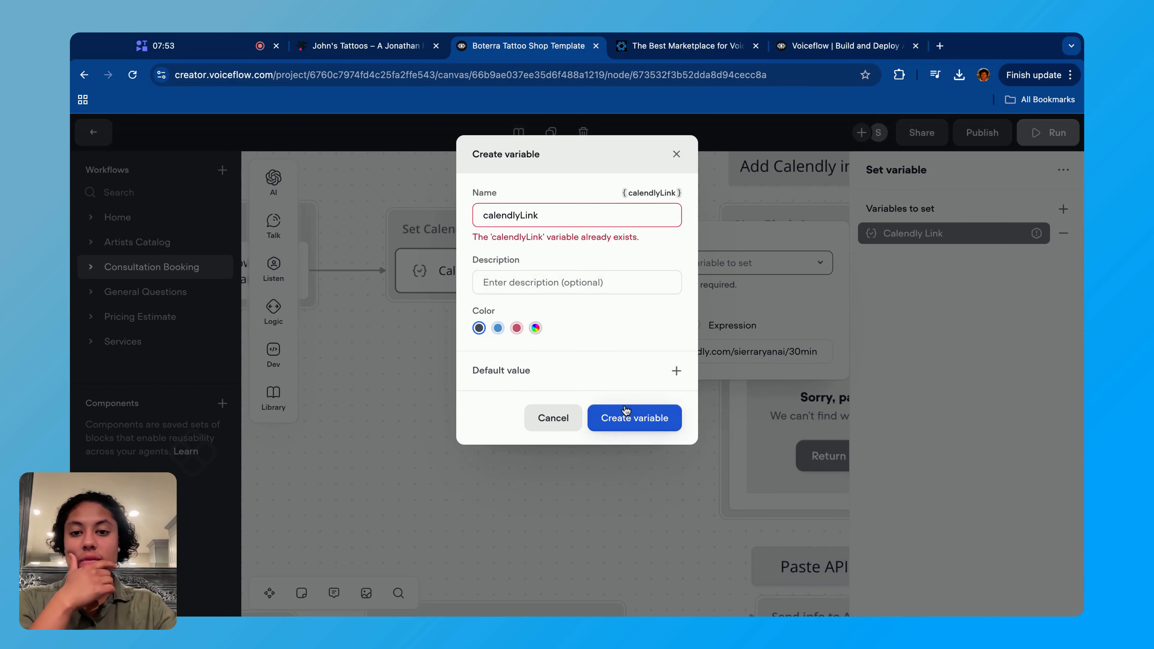
pyautogui.click(676, 156)
# - Assign the existing calendlyLink variable as the variable to set in the Set Calendly Link block
pyautogui.click(732, 262)
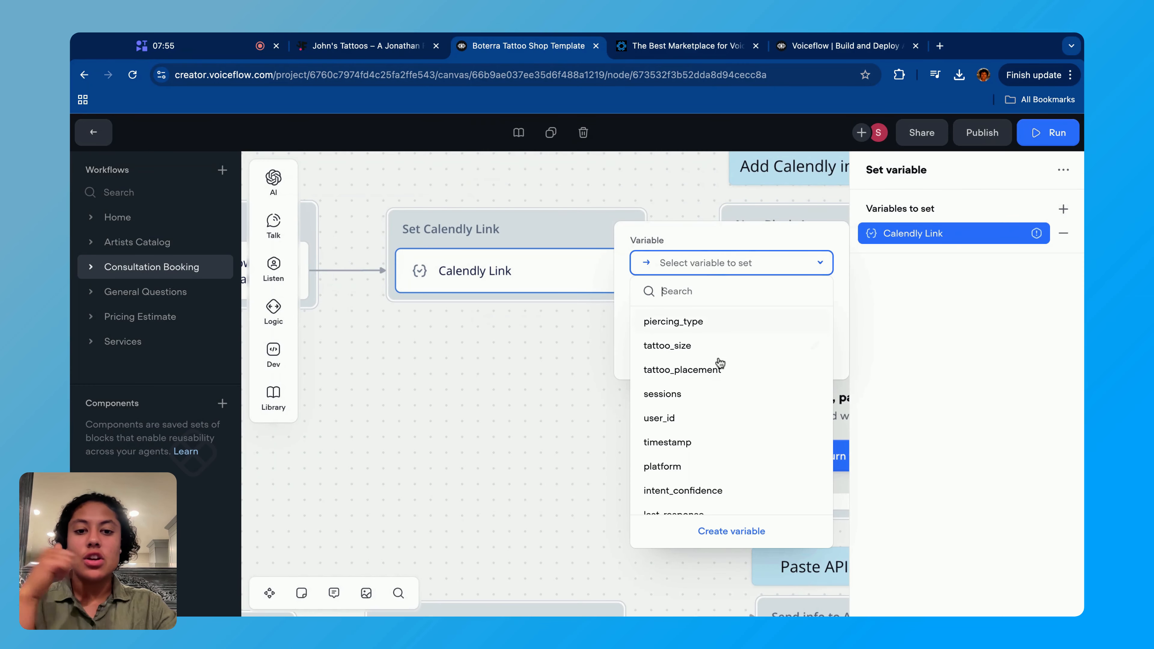
pyautogui.scroll(-5, 727, 386)
pyautogui.click(709, 501)
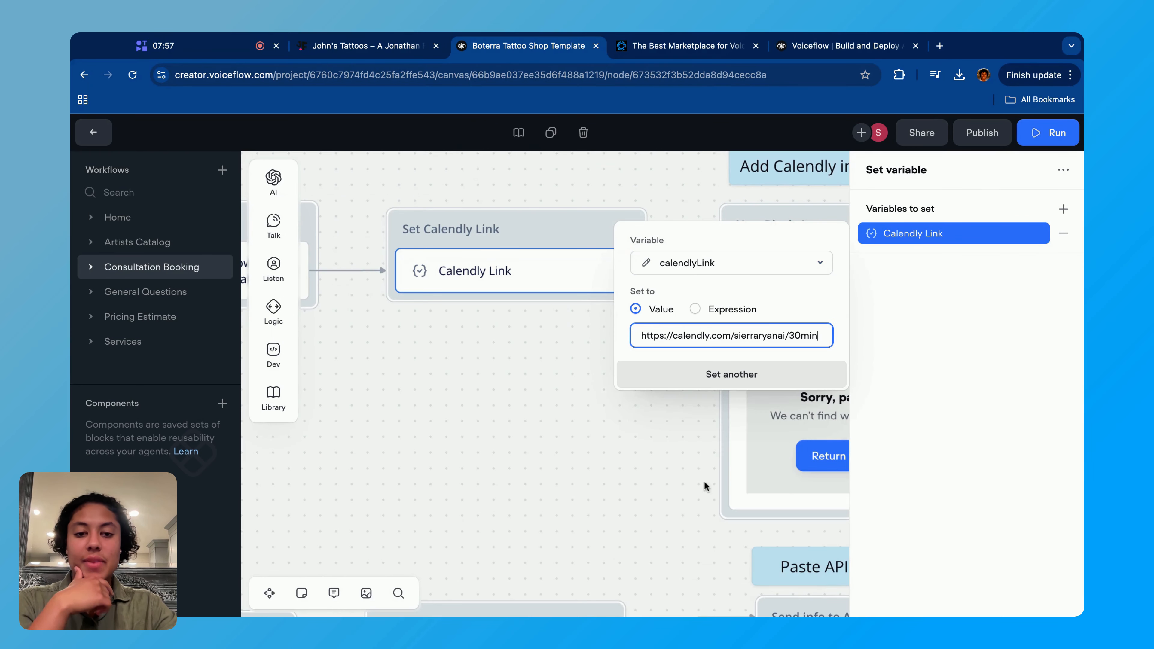
# - Review the Calendly URL value and the variable choices of the Set Calendly Link block
pyautogui.tripleClick(728, 339)
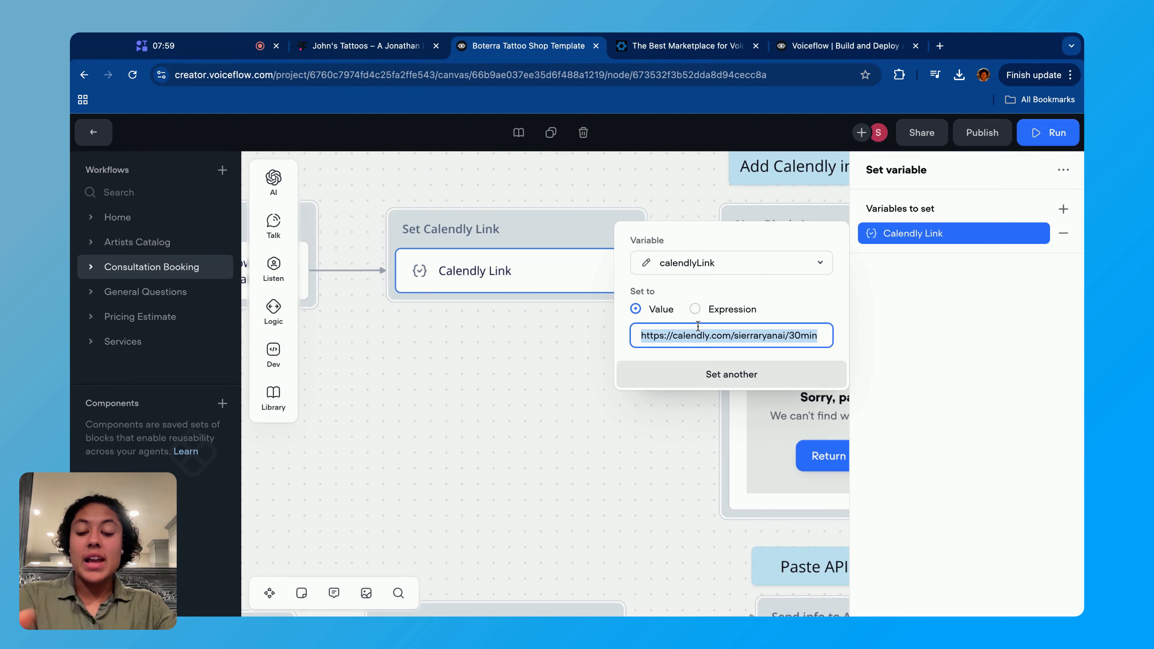
pyautogui.click(705, 268)
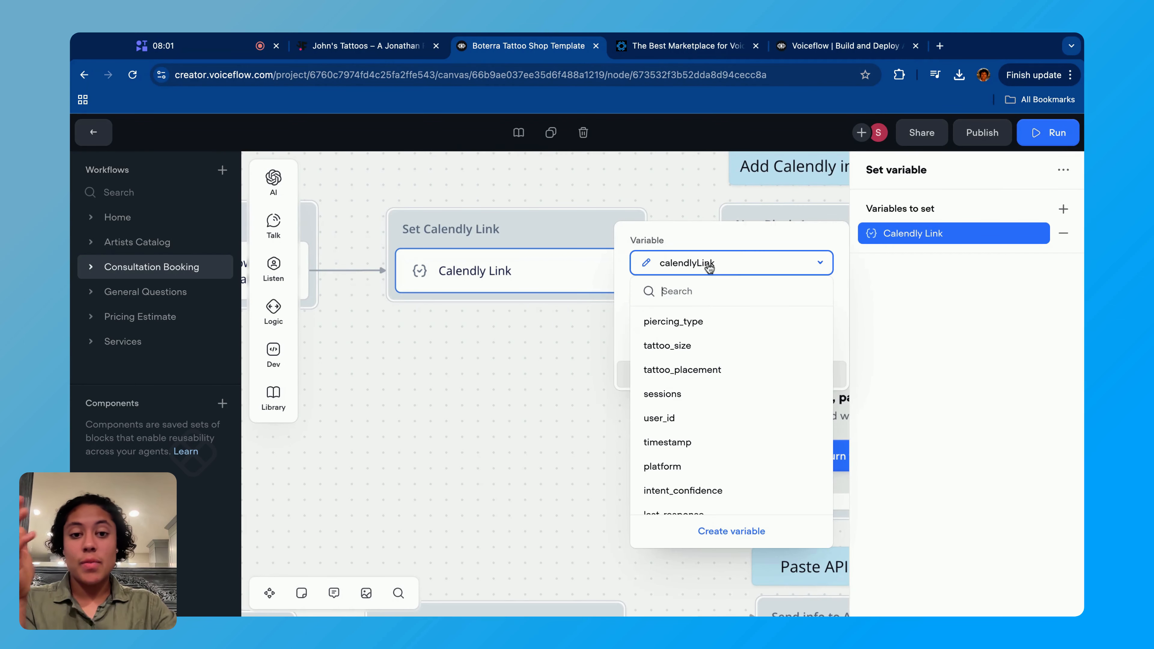
pyautogui.click(728, 246)
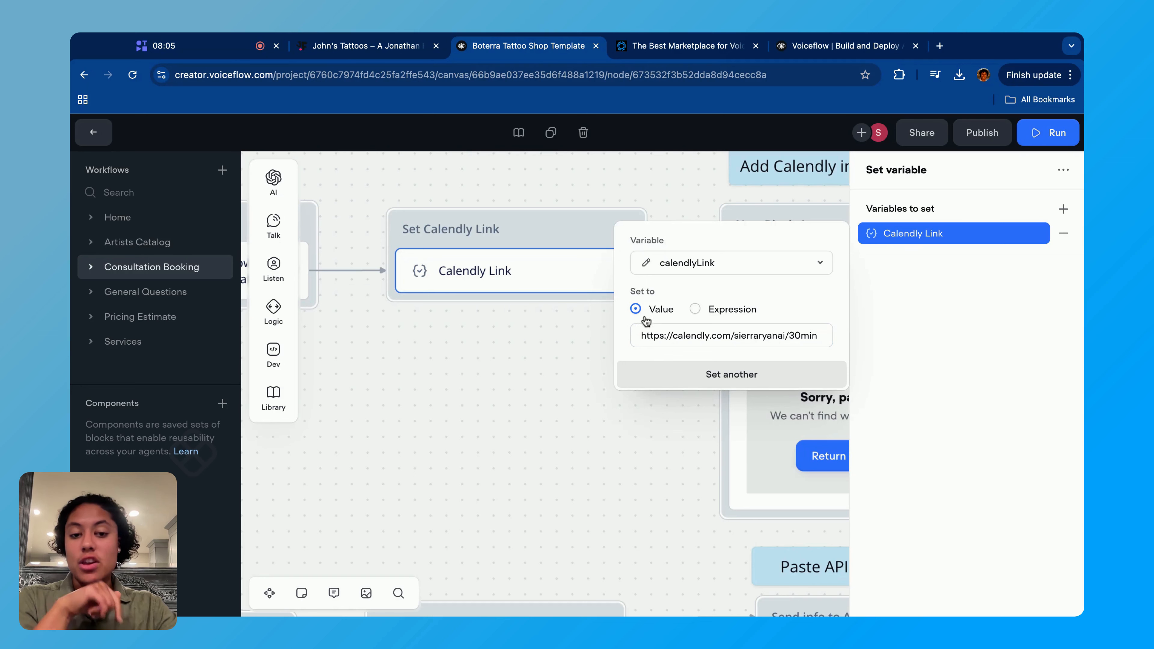
pyautogui.click(669, 333)
pyautogui.tripleClick(709, 335)
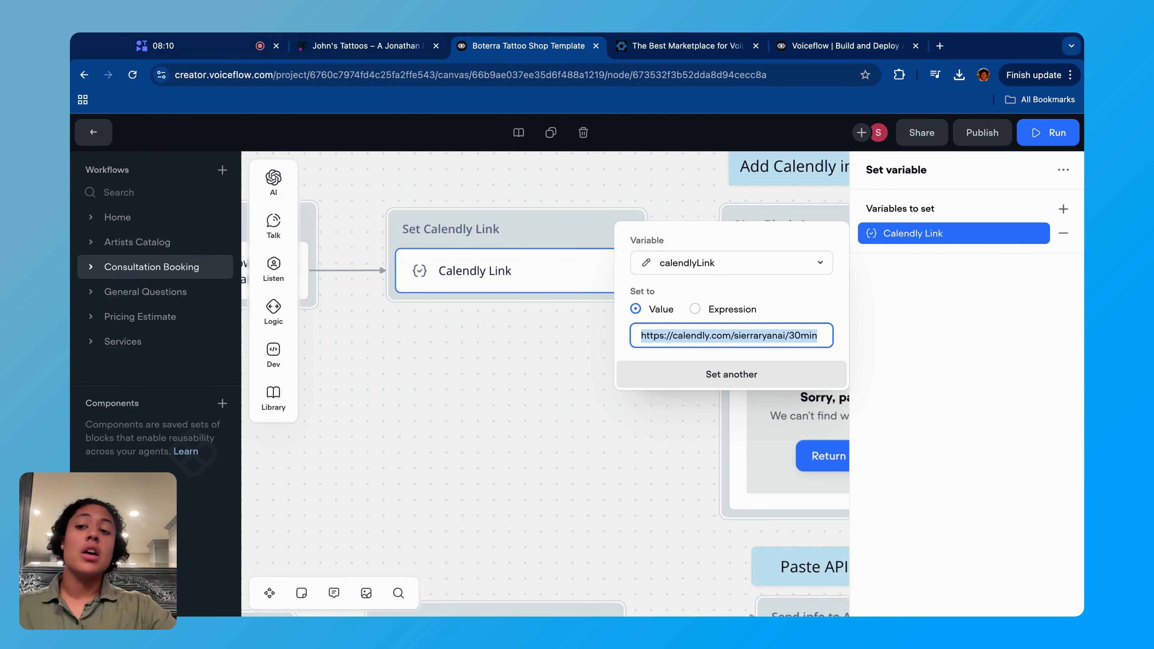
pyautogui.click(499, 346)
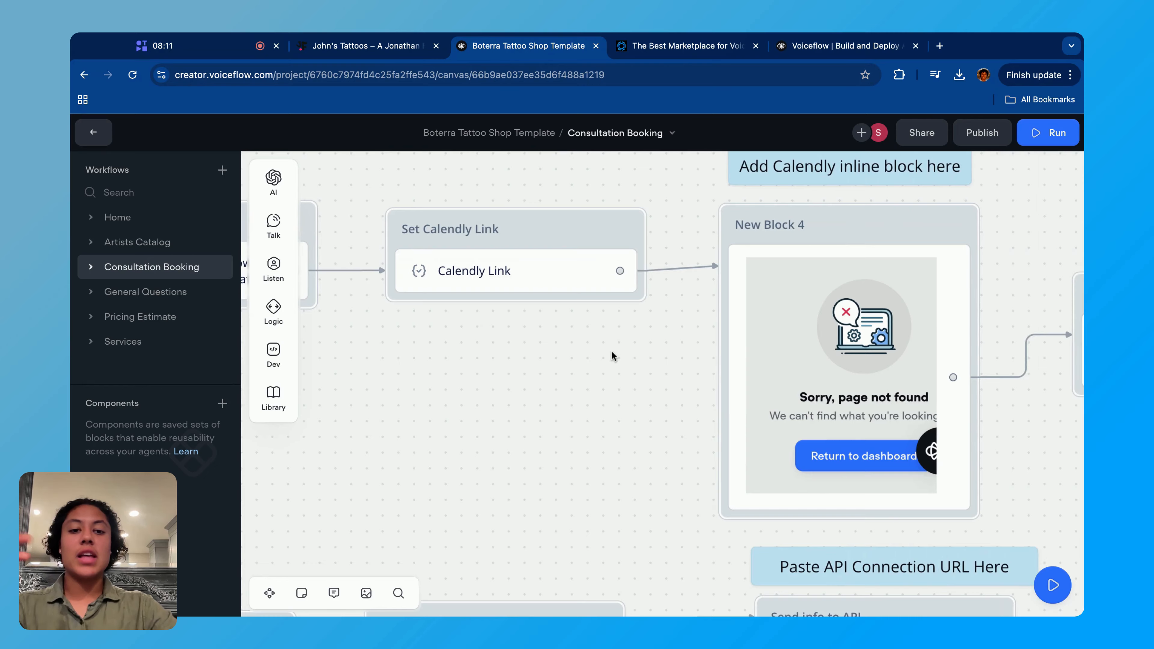
# - Open the message in the block under the Calendly inline label and highlight its iframe embed code
pyautogui.hscroll(3, 611, 353)
pyautogui.click(816, 309)
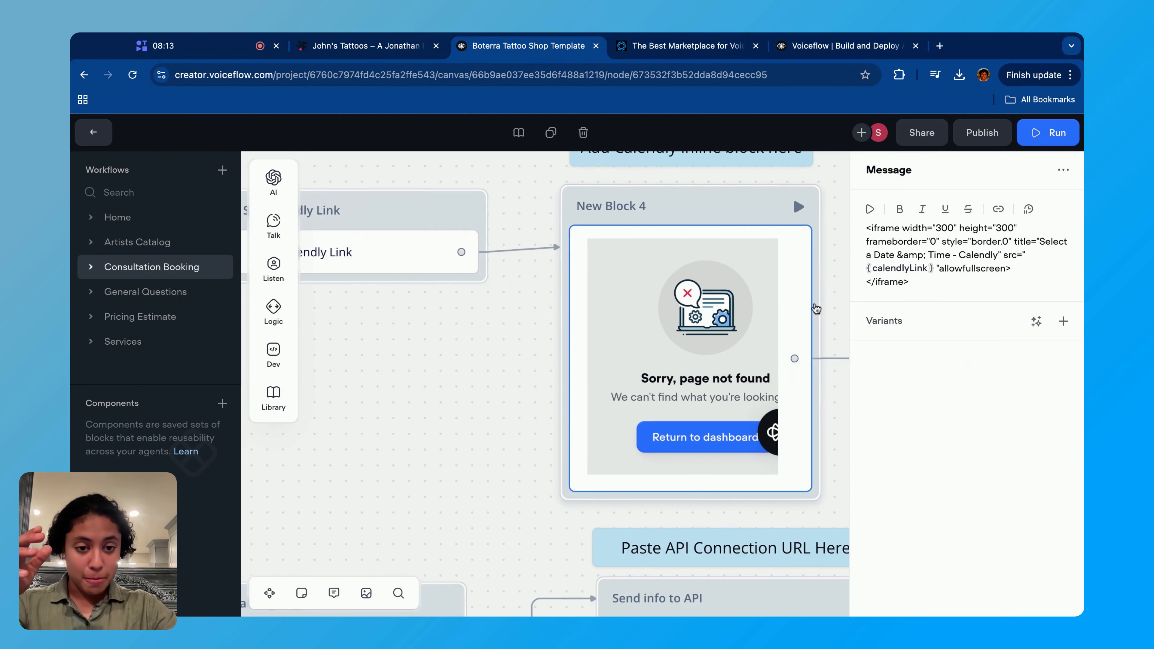
pyautogui.tripleClick(920, 285)
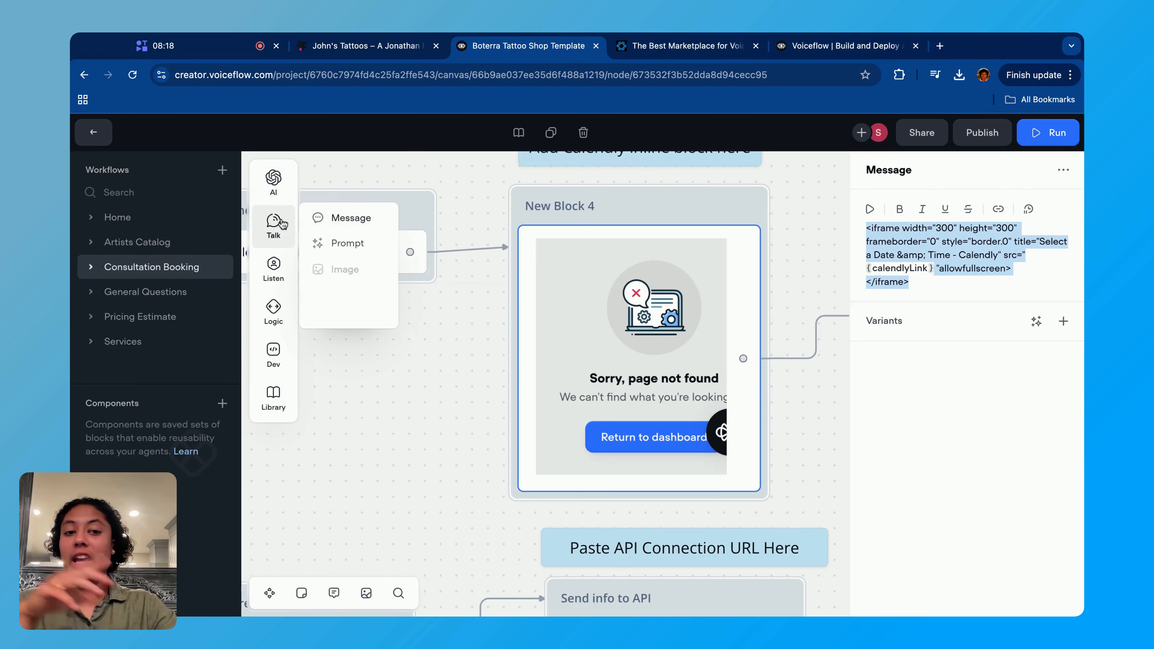
pyautogui.click(922, 300)
pyautogui.tripleClick(922, 288)
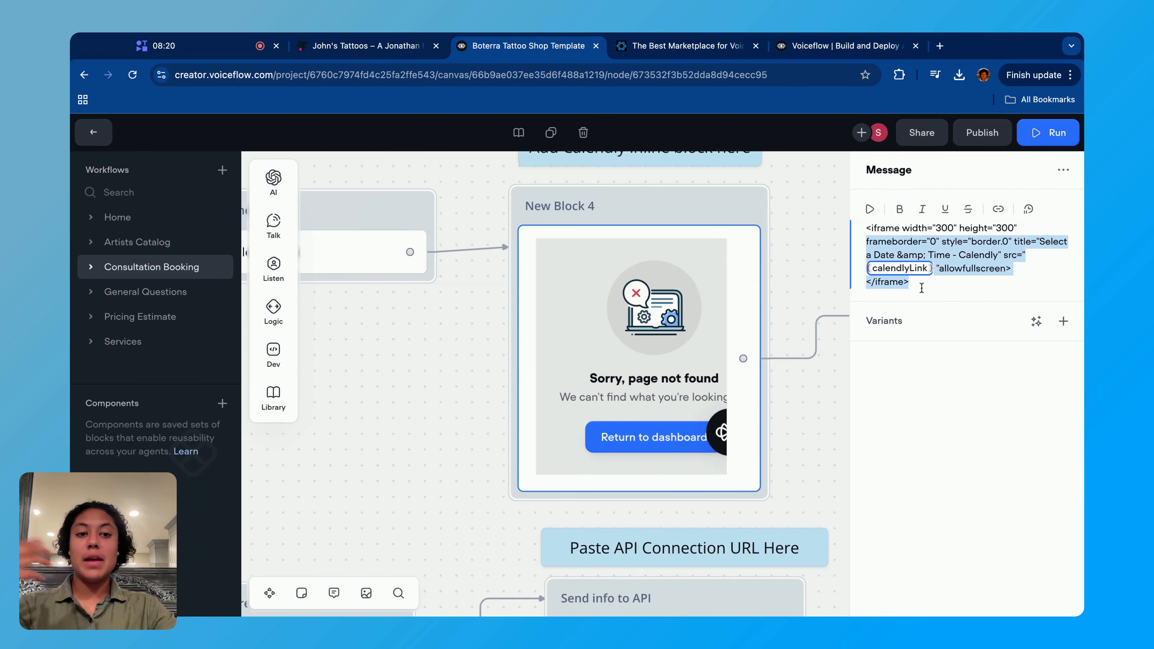
pyautogui.hotkey('shift', 'Up')
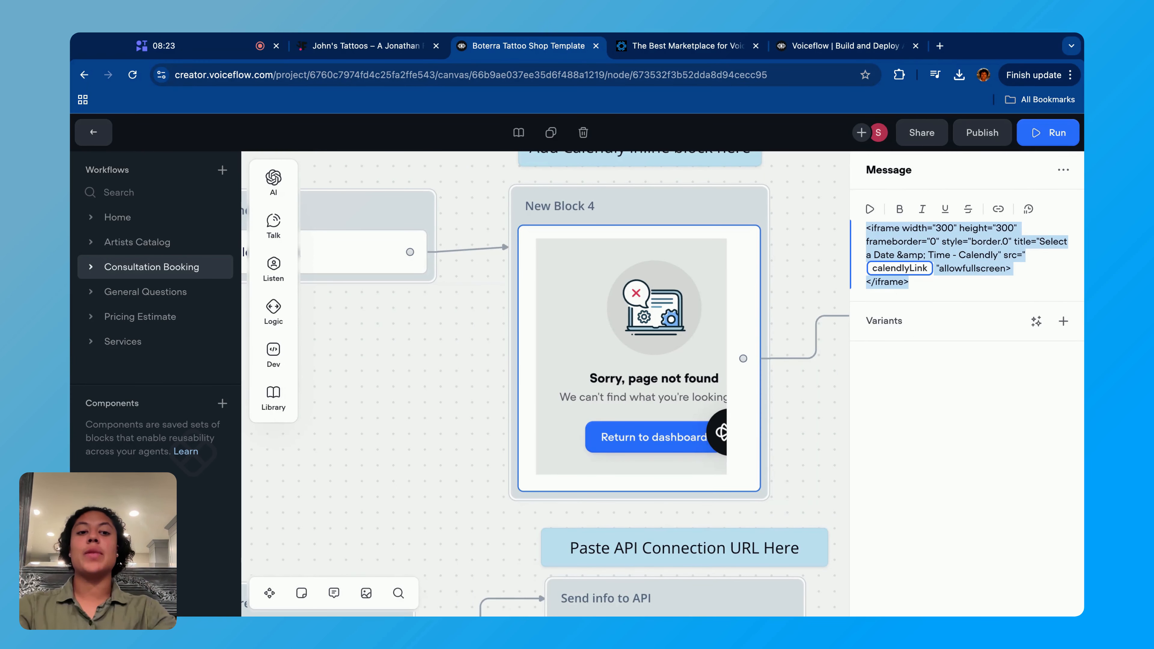
# - Inspect the calendlyLink variable used as the source in the iframe code, then close the message settings
pyautogui.click(911, 273)
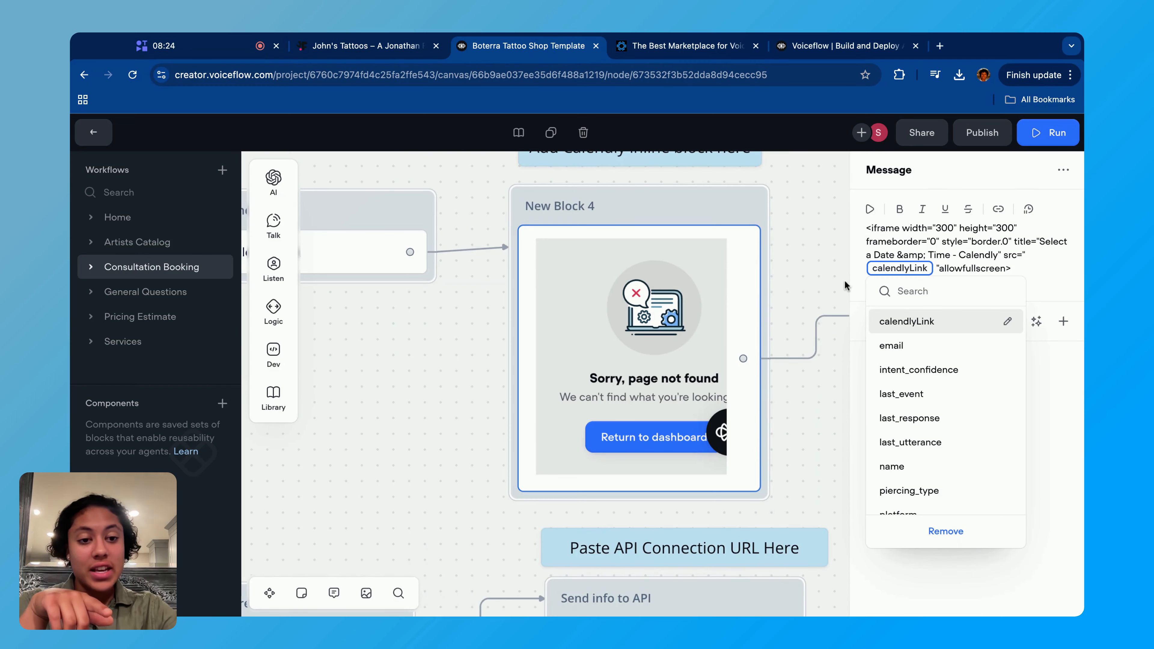
pyautogui.hscroll(-2, 420, 352)
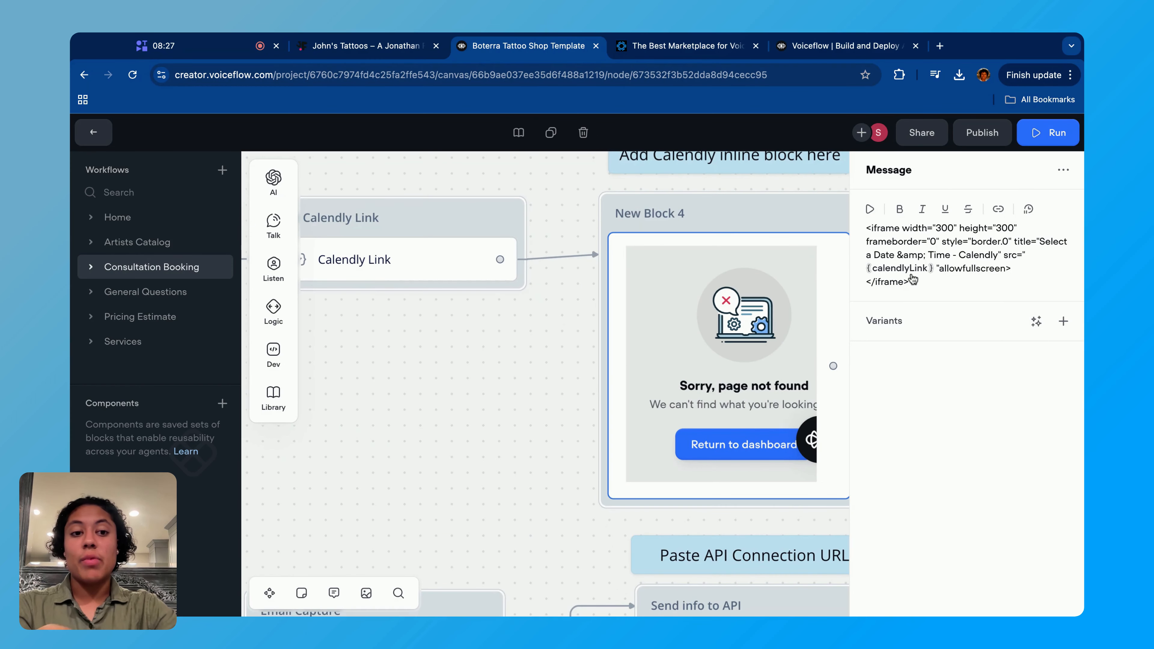
pyautogui.click(914, 269)
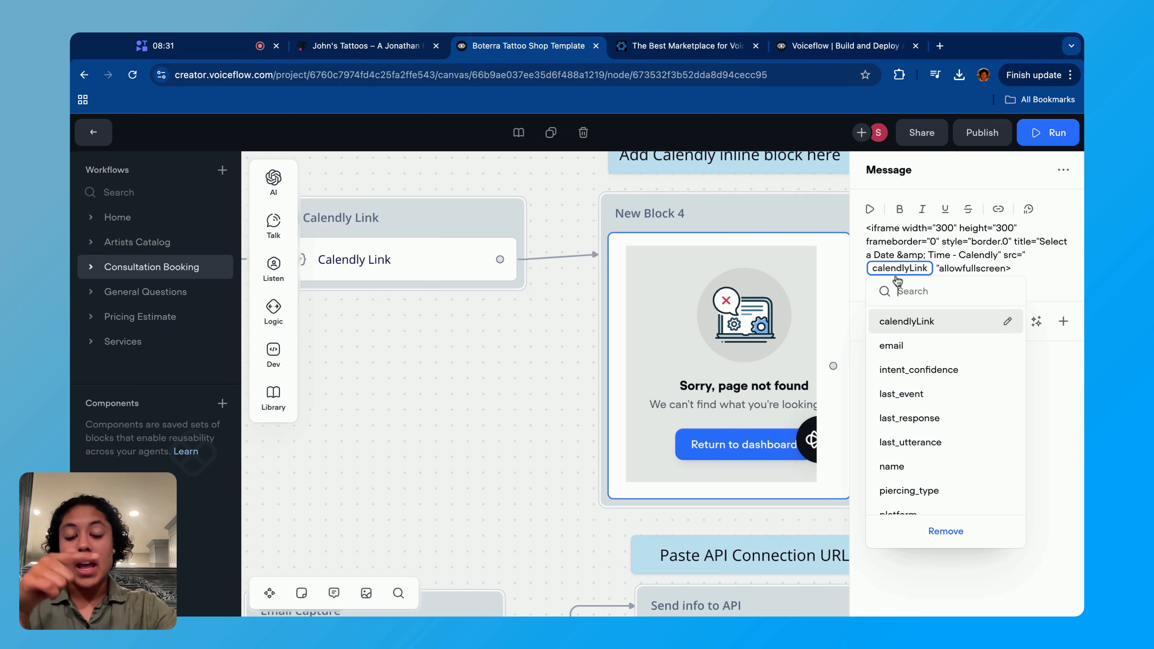
pyautogui.click(562, 335)
pyautogui.click(506, 331)
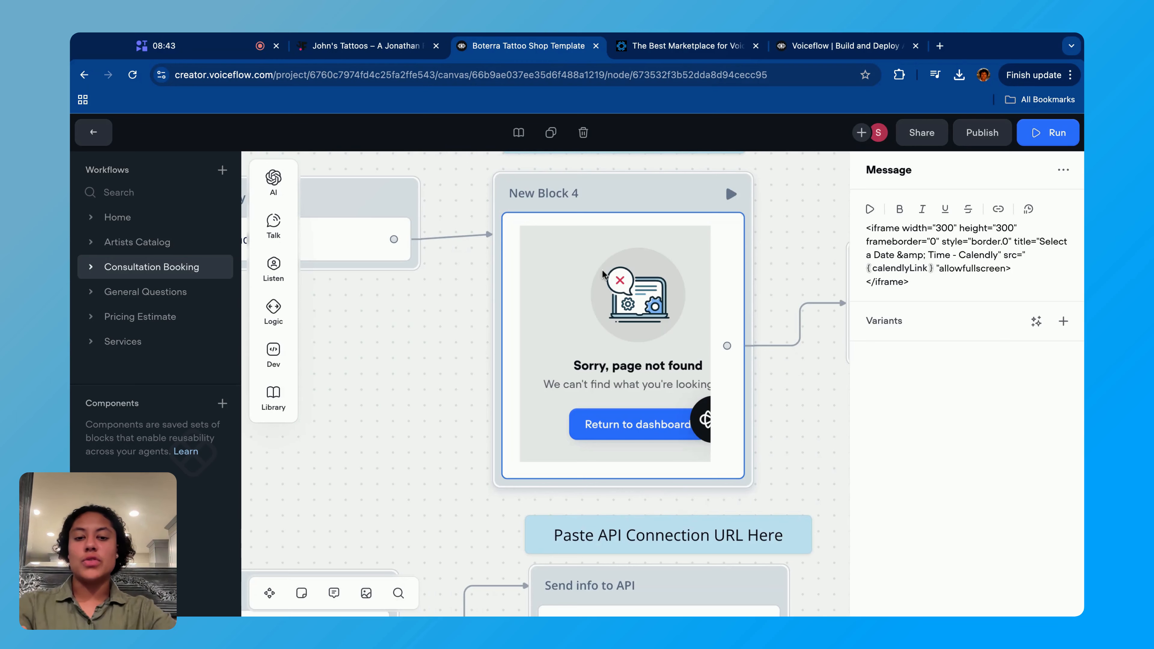
pyautogui.click(420, 349)
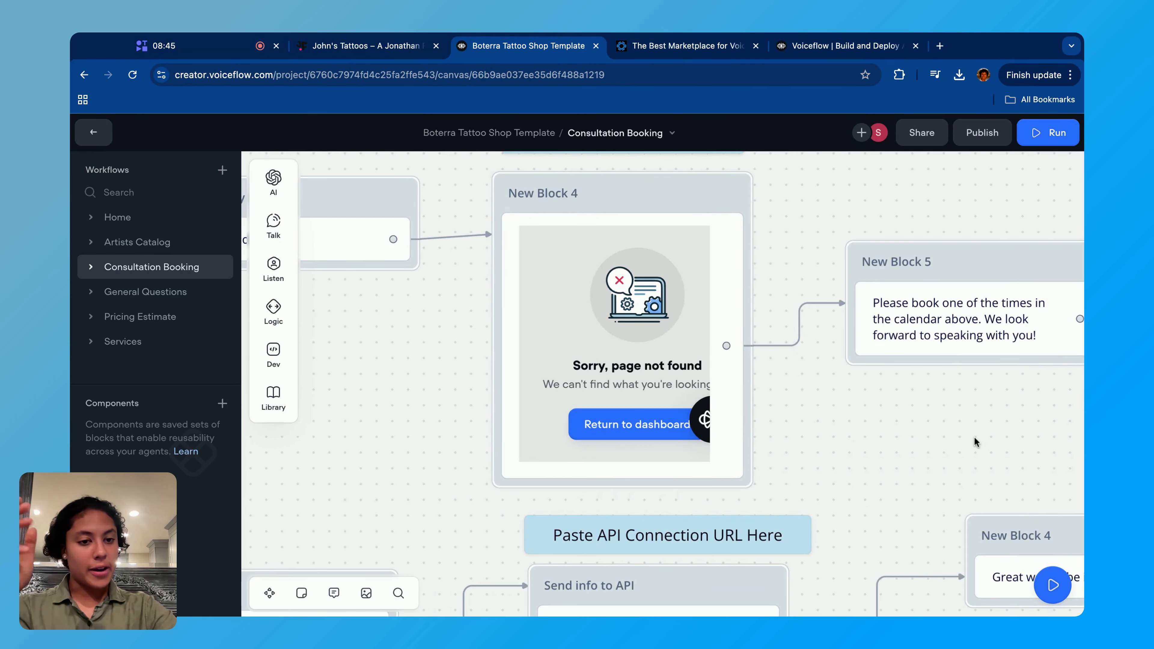
# - Switch to the tattoo shop website and open the time slots for December 23, 2024 in the chatbot's Calendly calendar
pyautogui.hscroll(5, 975, 443)
pyautogui.click(364, 45)
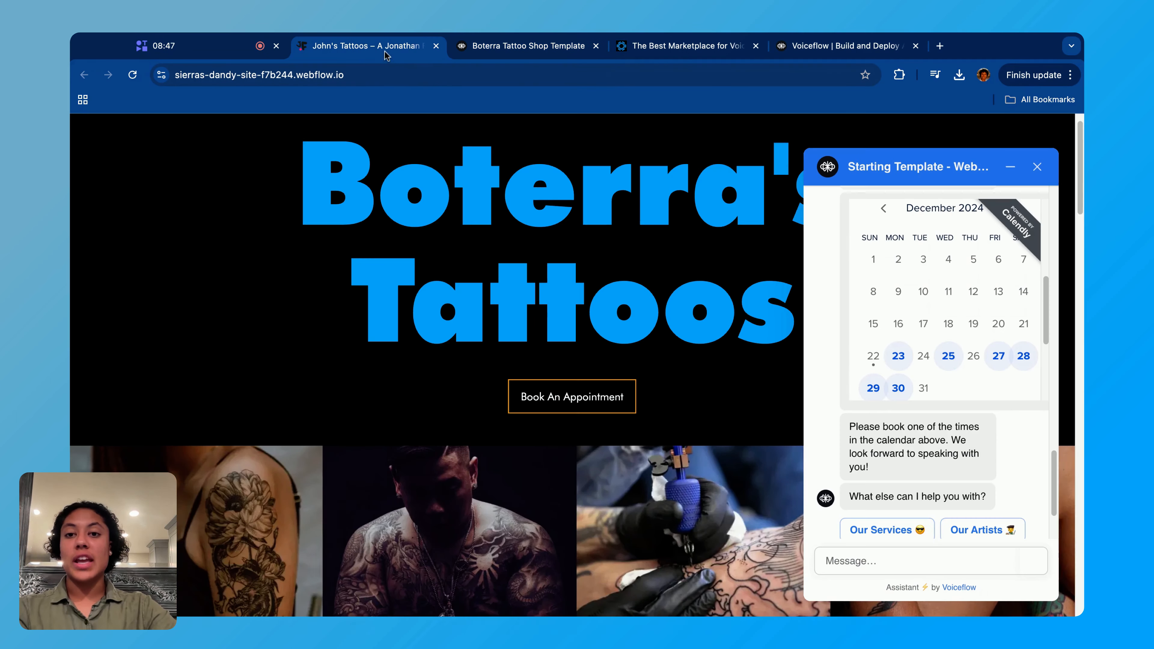
pyautogui.click(899, 393)
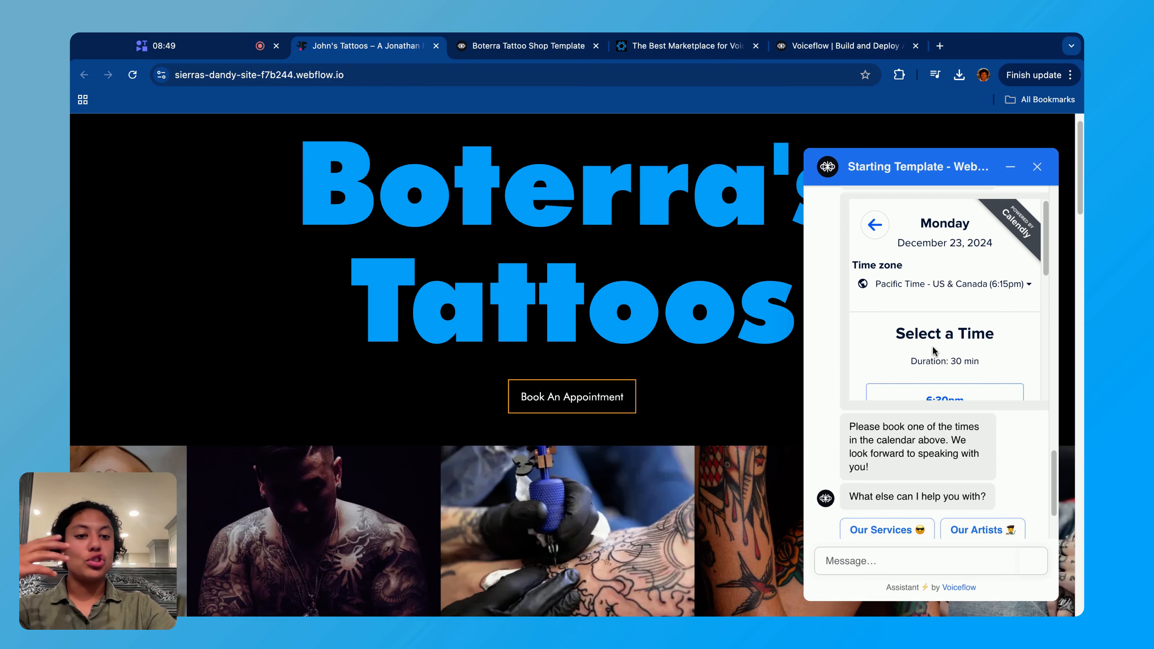
pyautogui.scroll(-2, 934, 351)
# - Return to the template and follow the call branch to Home Menu, then go back to the call-or-message question block
pyautogui.click(527, 45)
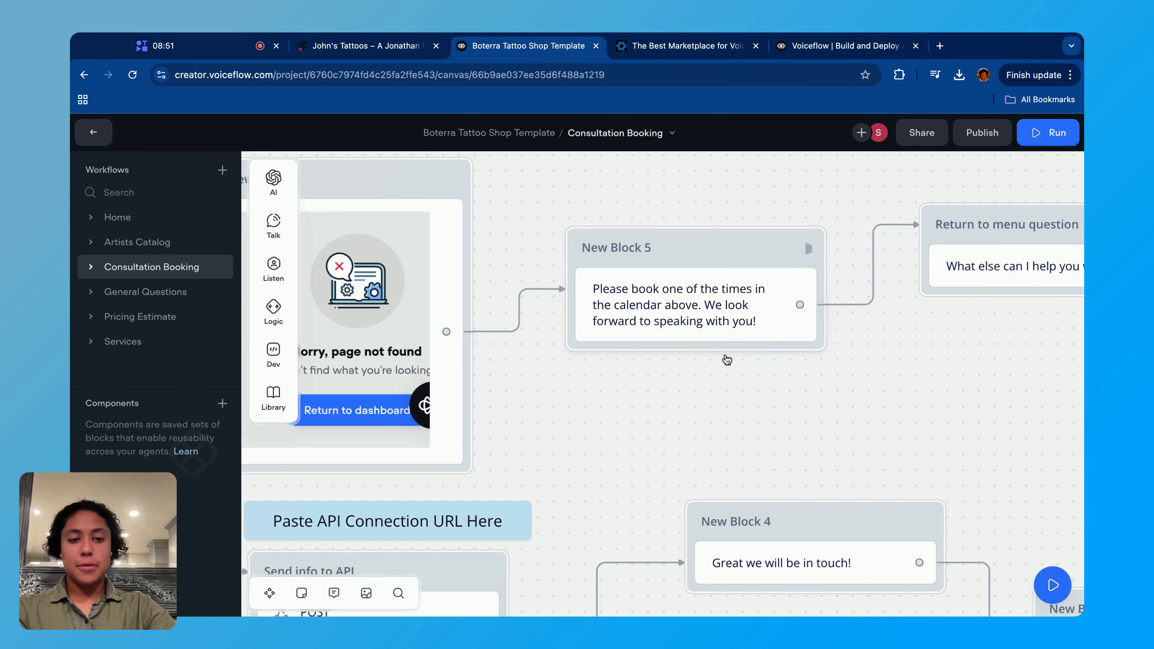
pyautogui.hscroll(8, 727, 361)
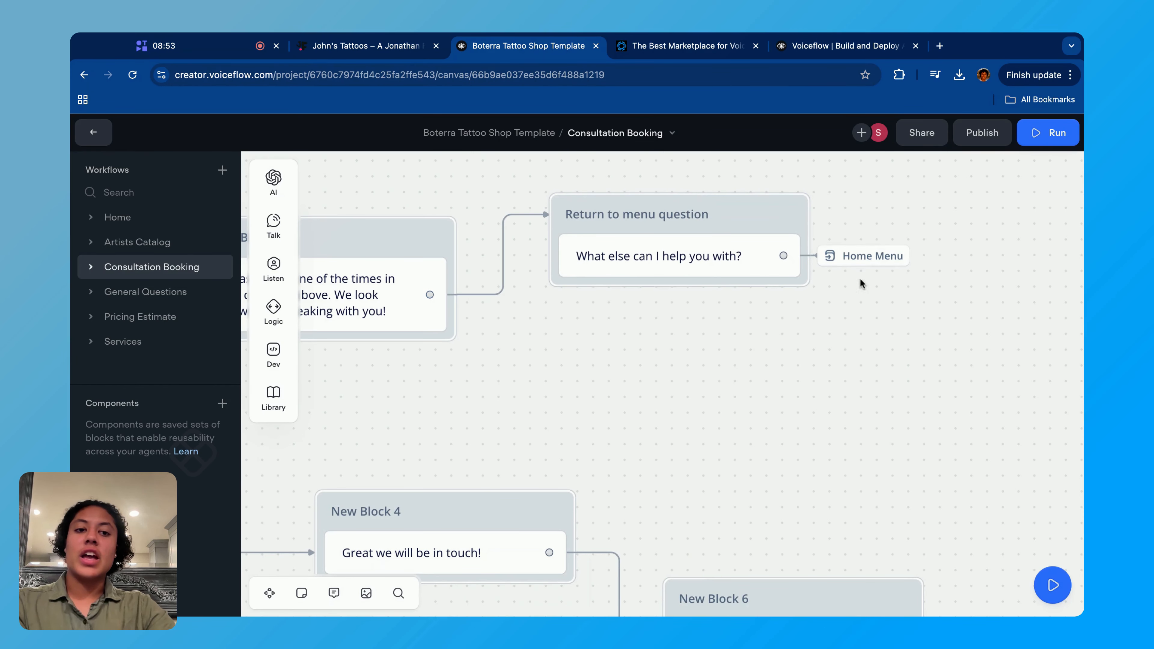
pyautogui.scroll(-10, 755, 359)
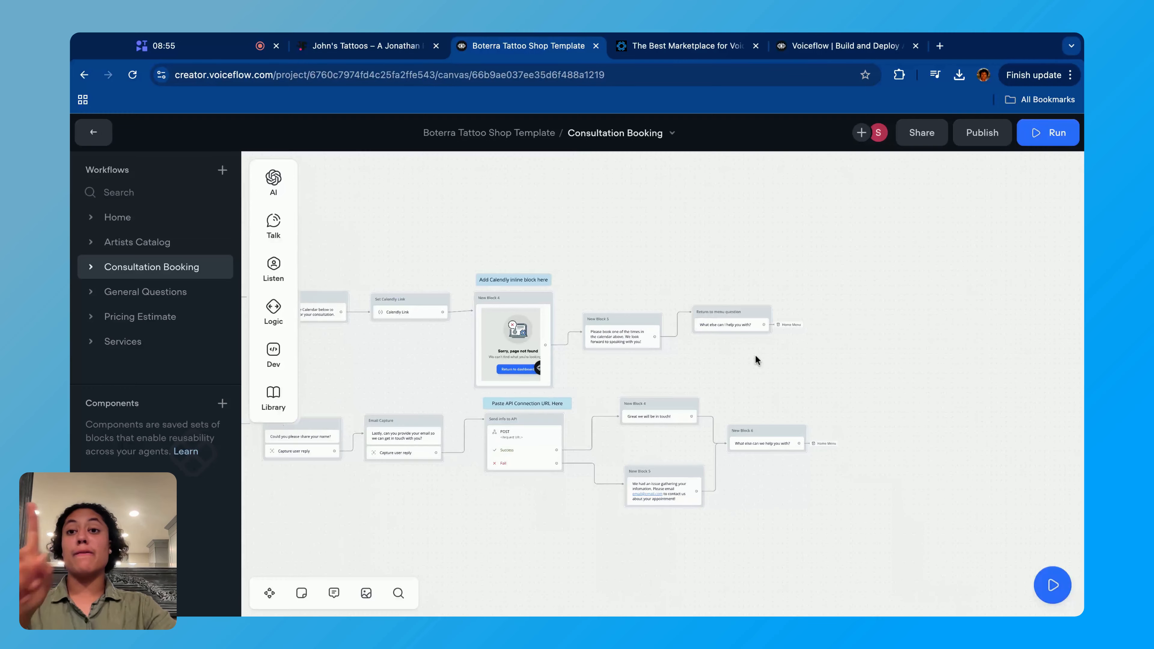
pyautogui.hscroll(-5, 755, 359)
pyautogui.hscroll(-4, 433, 391)
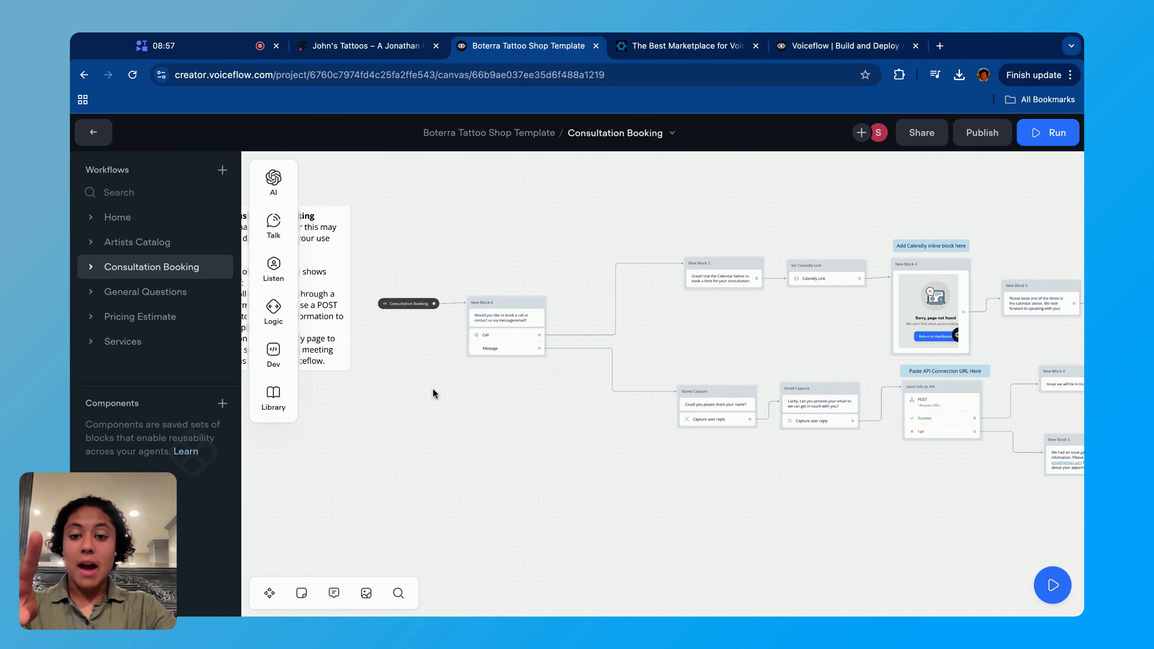
pyautogui.scroll(5, 433, 390)
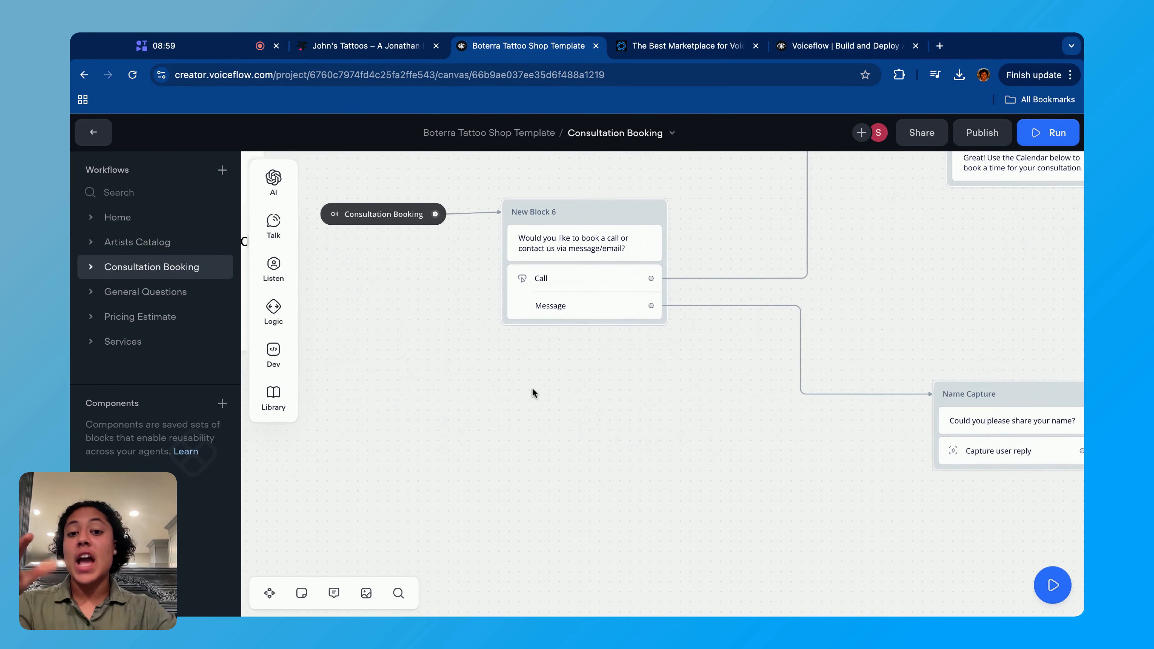
pyautogui.scroll(5, 533, 393)
pyautogui.scroll(2, 532, 392)
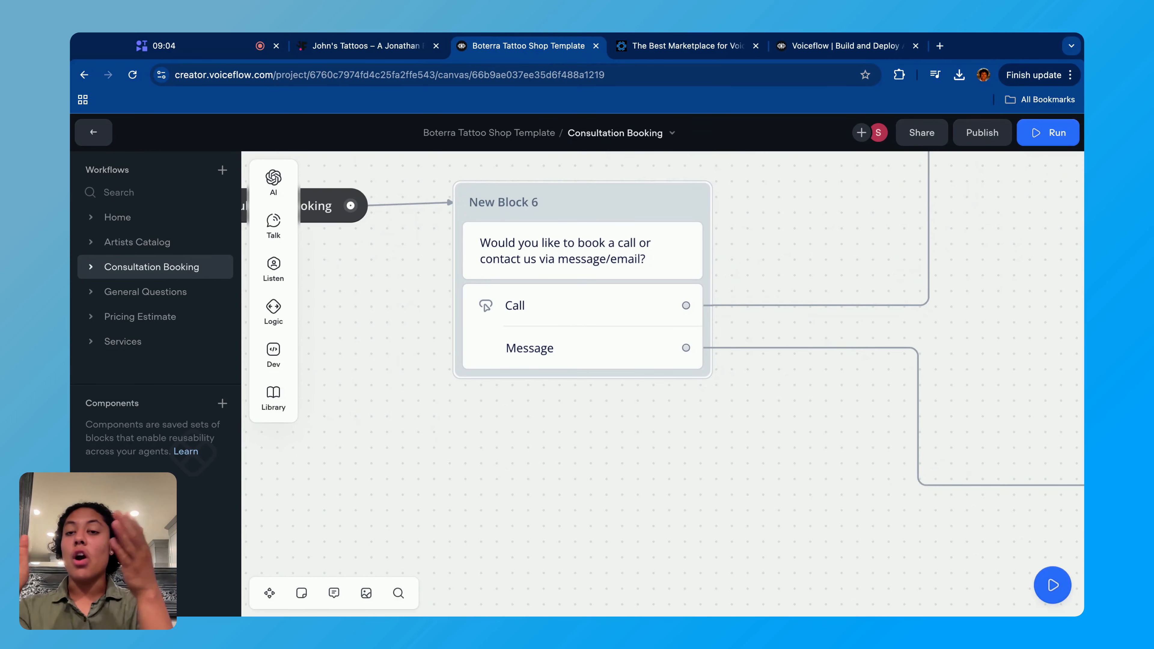
# - Follow the Message branch from the call-or-message question to the Name Capture and Email Capture blocks
pyautogui.hscroll(10, 677, 385)
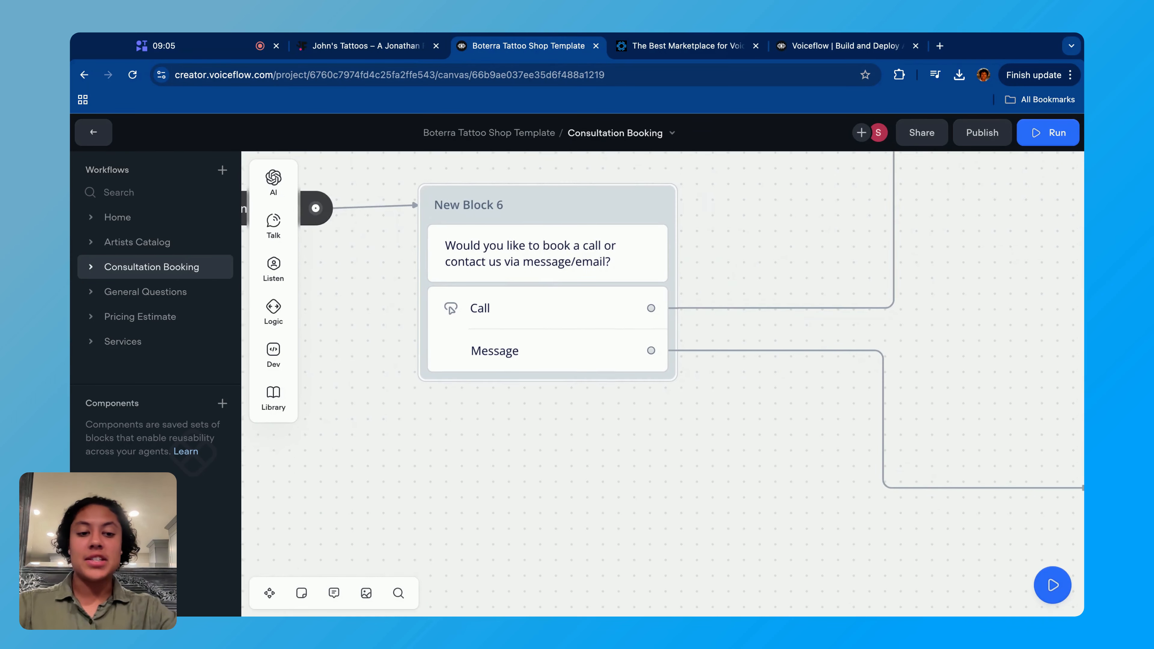
pyautogui.scroll(-2, 864, 450)
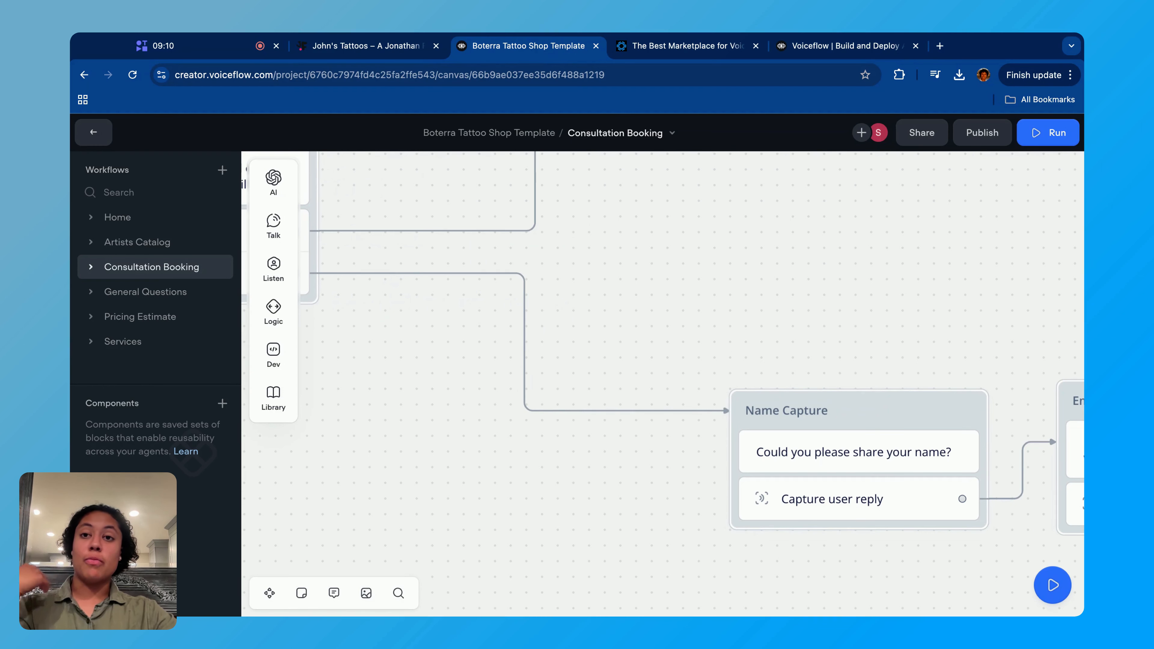
pyautogui.hscroll(1, 663, 384)
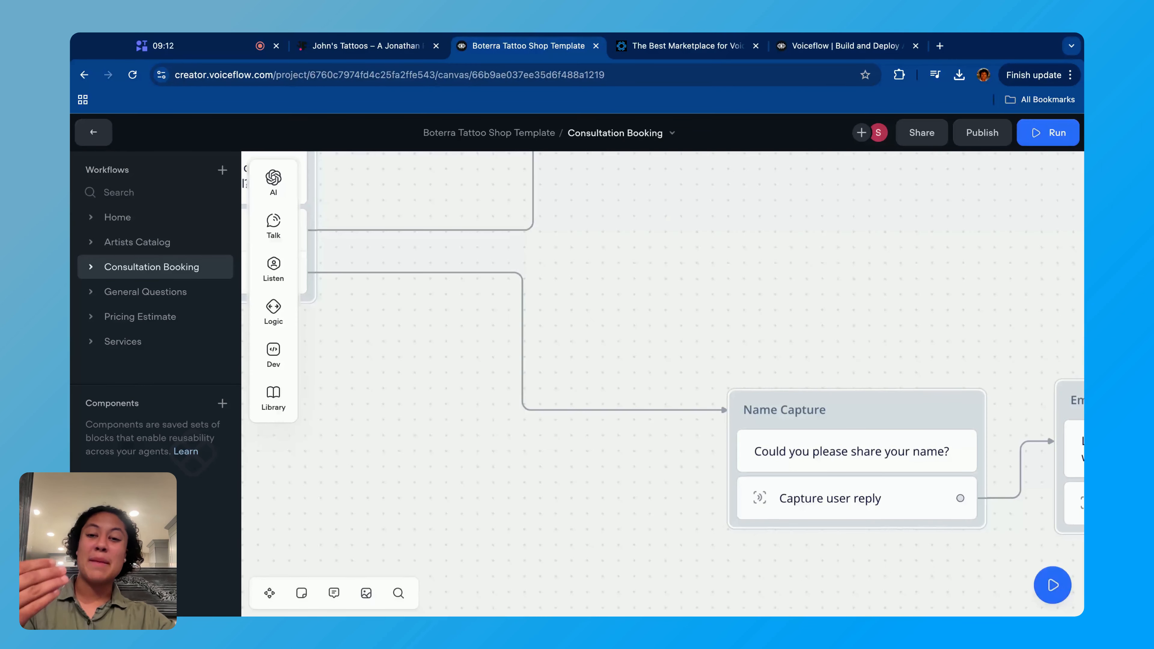
pyautogui.scroll(-2, 664, 384)
pyautogui.hscroll(2, 663, 384)
pyautogui.hscroll(6, 724, 391)
pyautogui.scroll(-1, 724, 392)
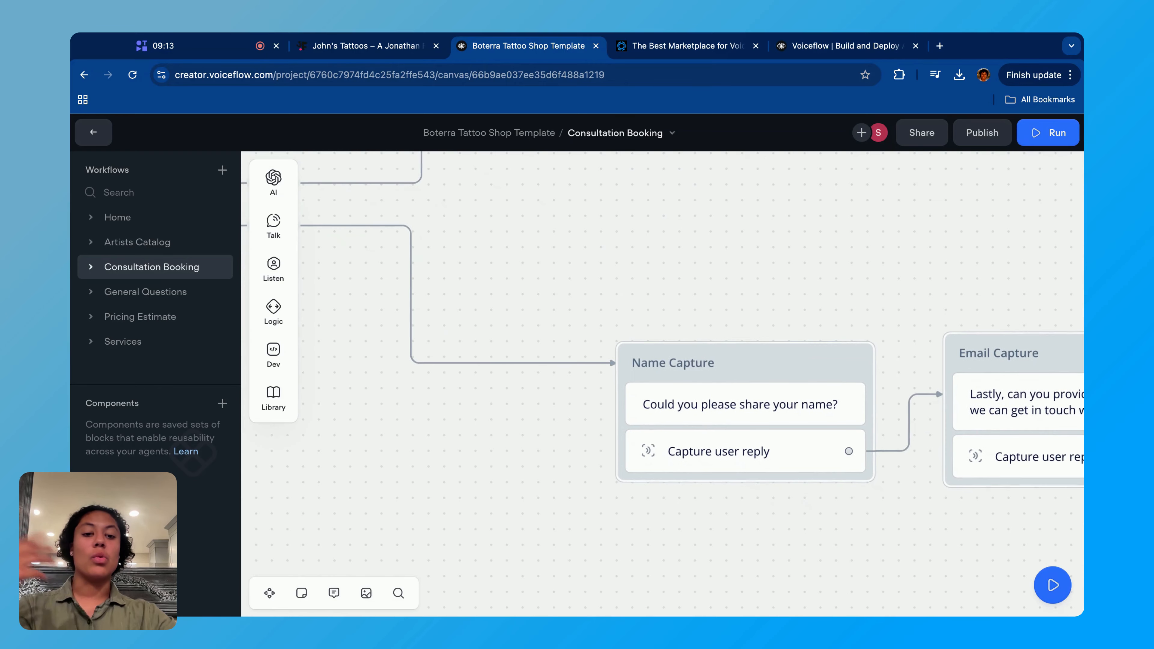
pyautogui.hscroll(8, 724, 391)
pyautogui.scroll(-1, 724, 391)
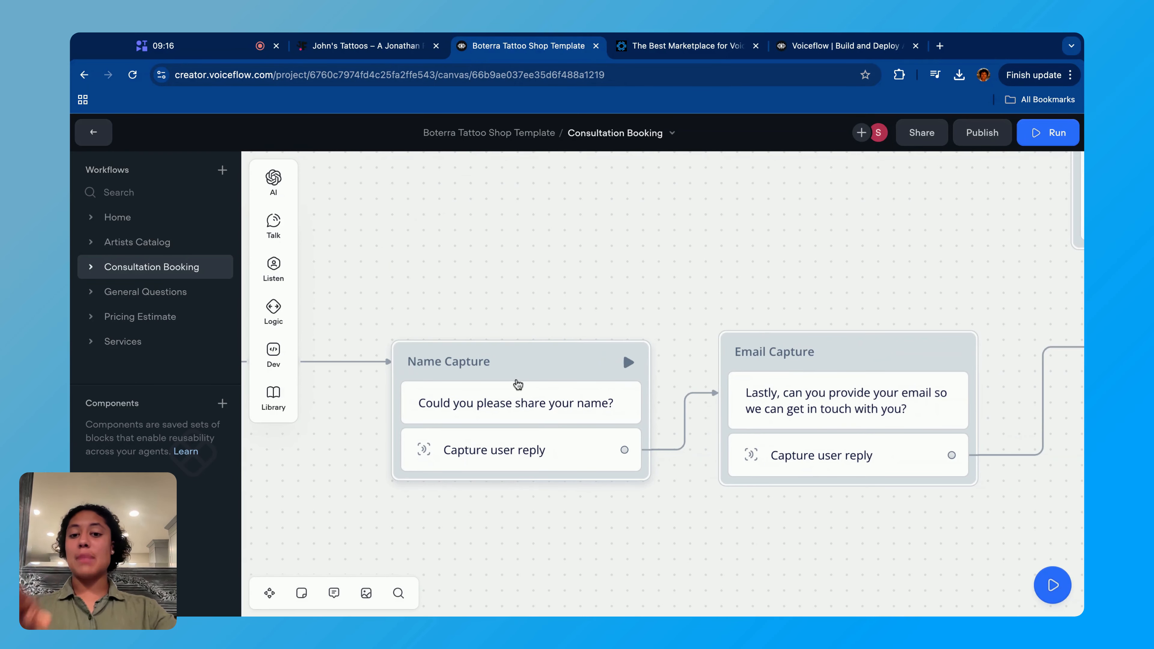
# - Inspect the Name Capture block's question and set its entire user reply to be saved in the name variable
pyautogui.click(566, 412)
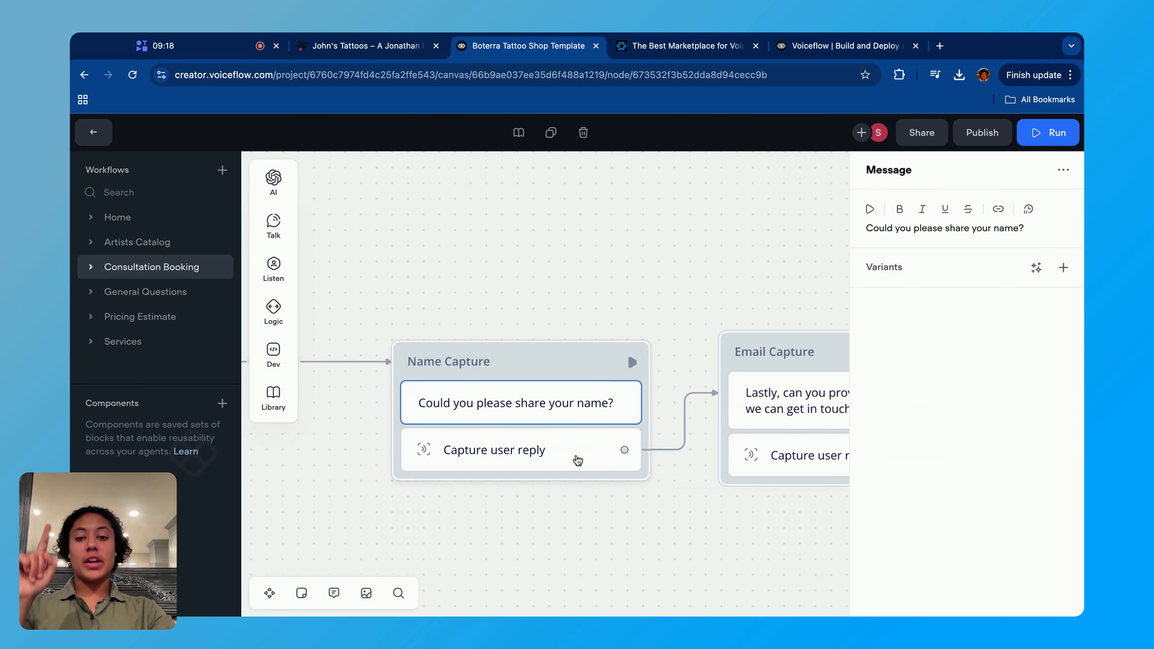
pyautogui.click(549, 468)
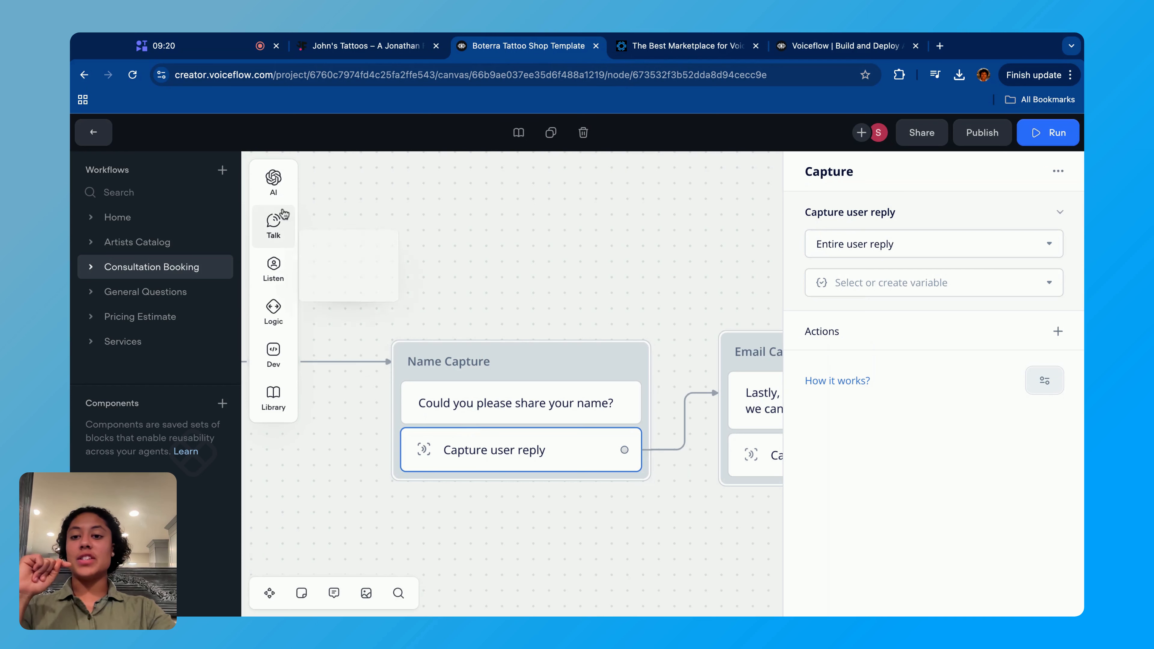
pyautogui.moveTo(276, 265)
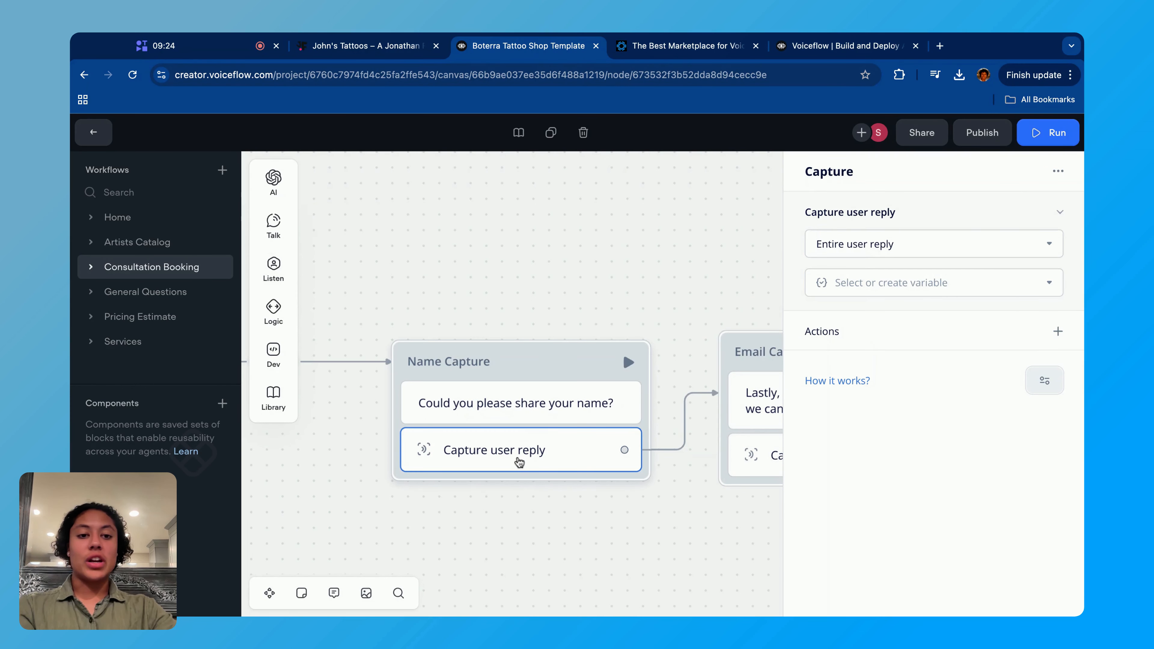
pyautogui.click(995, 243)
pyautogui.click(912, 207)
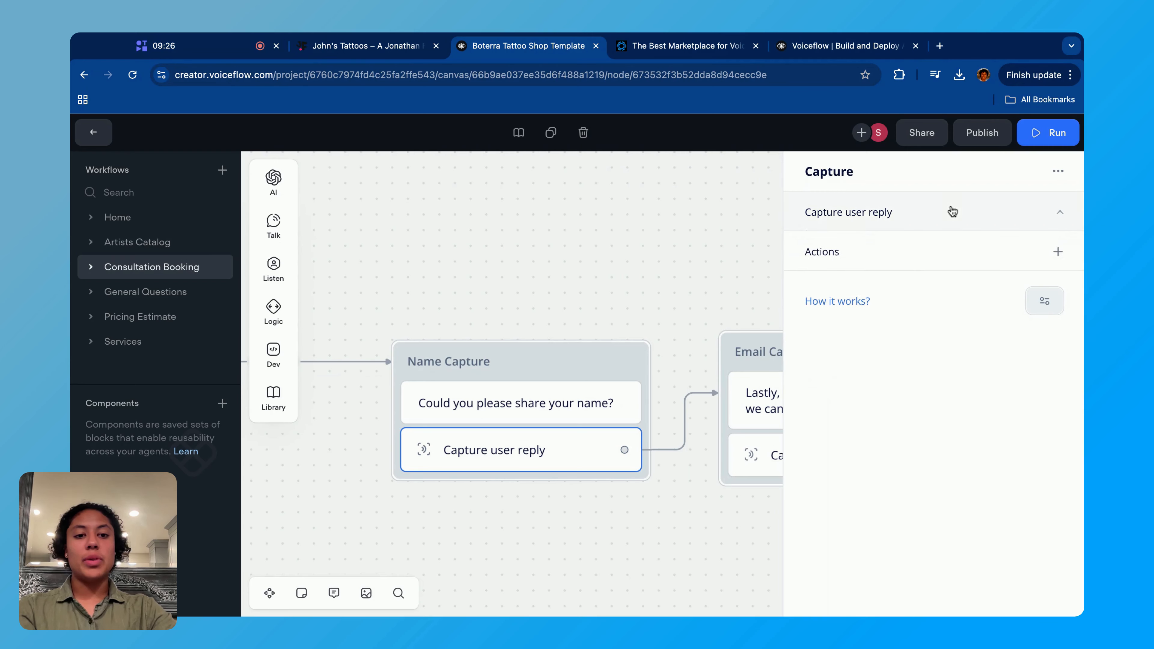
pyautogui.click(906, 214)
pyautogui.click(899, 283)
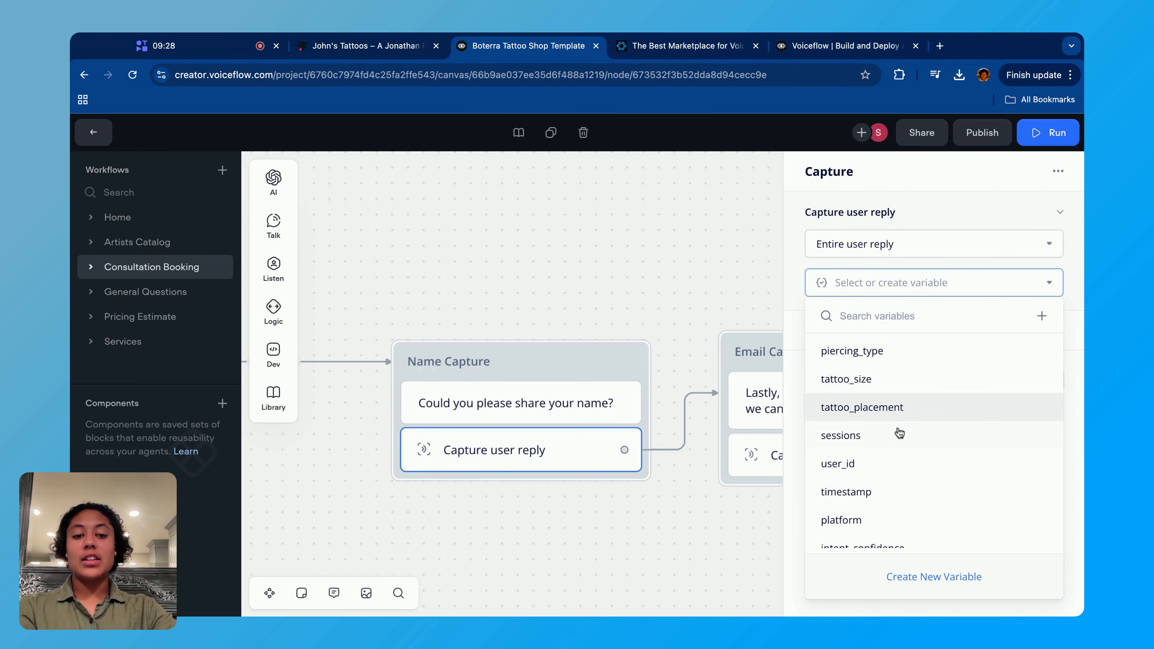
pyautogui.scroll(-5, 899, 433)
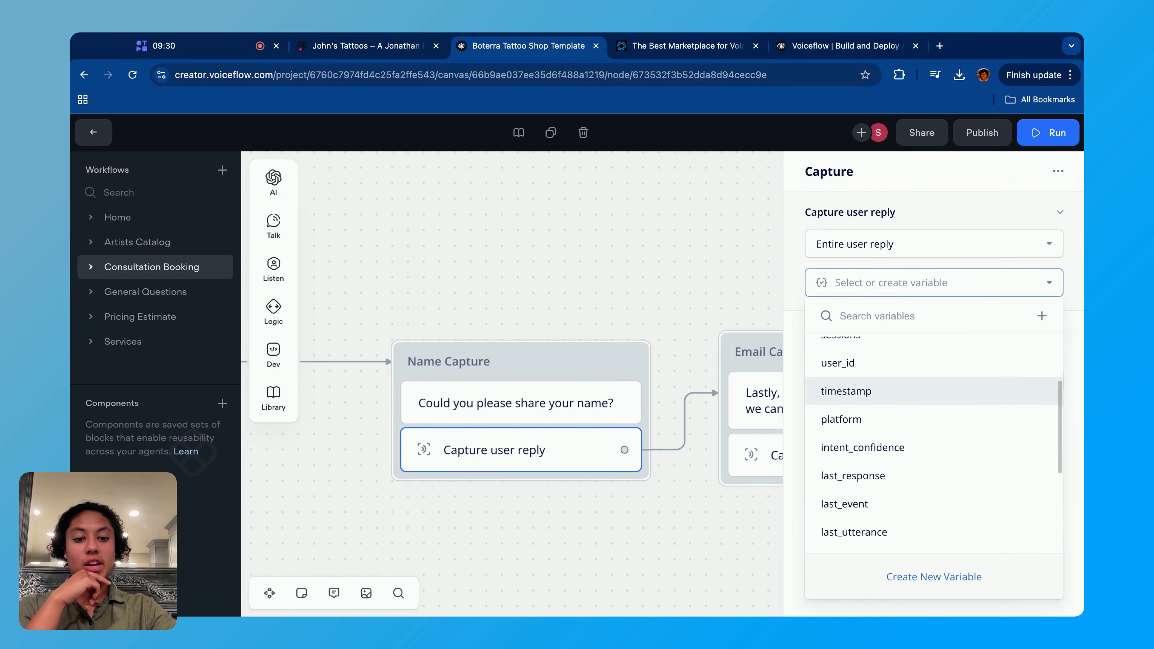
pyautogui.click(882, 512)
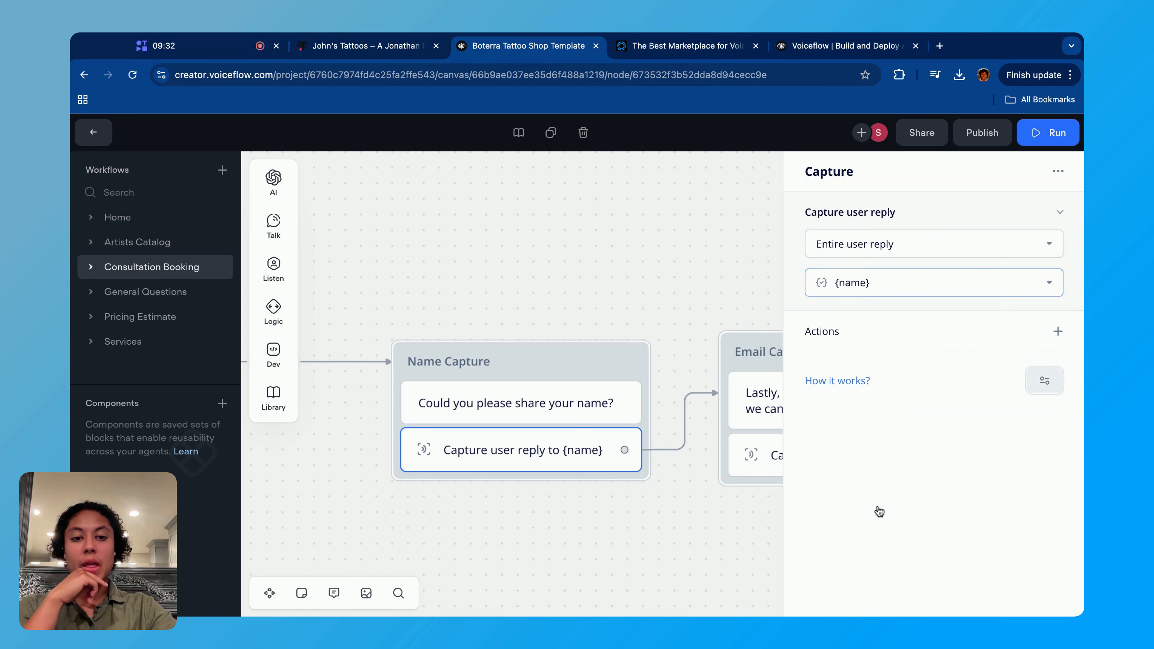
# - Inspect the Email Capture block's question, save its entire user reply in the email variable, and close the capture settings
pyautogui.hscroll(6, 613, 251)
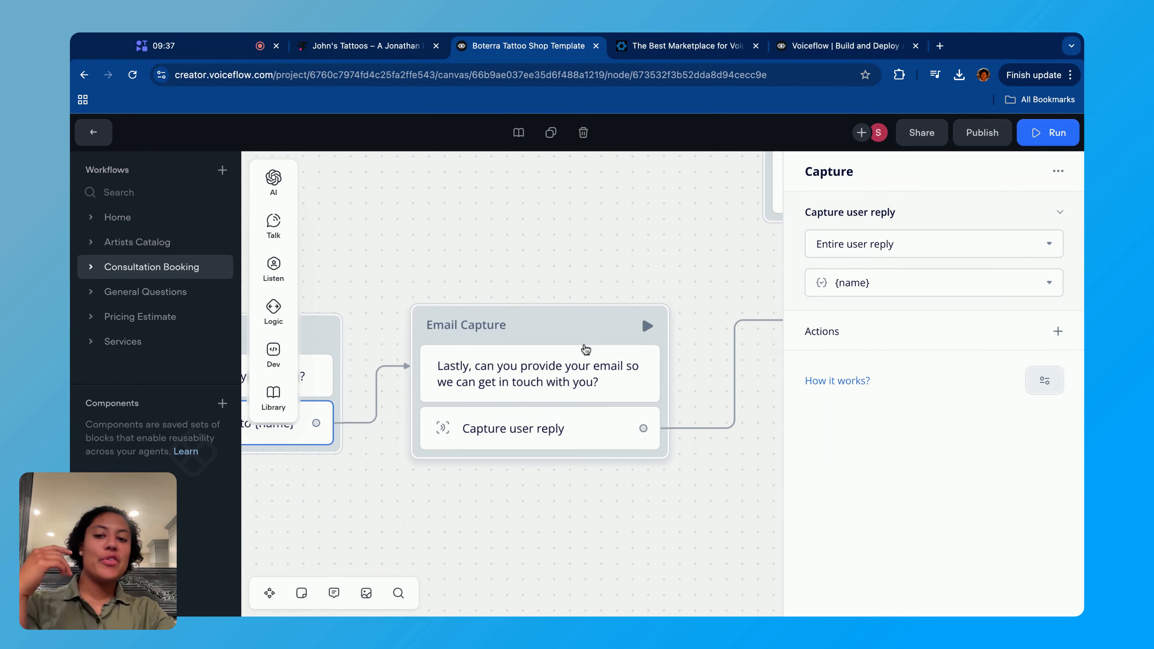
pyautogui.click(578, 364)
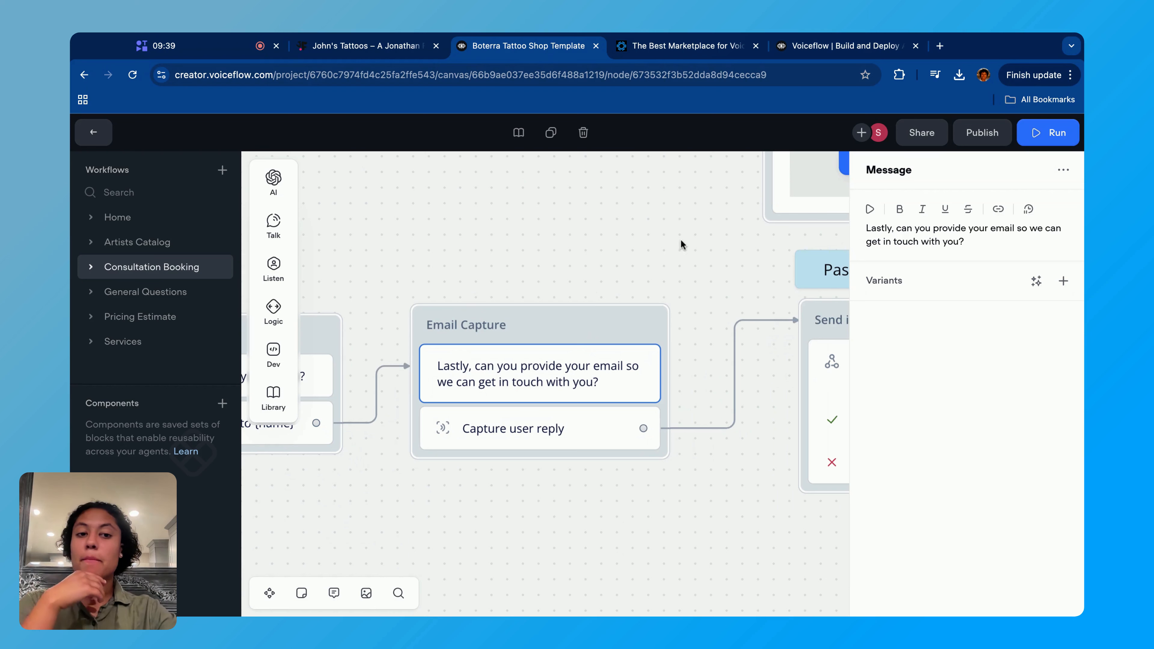
pyautogui.click(509, 427)
pyautogui.click(923, 287)
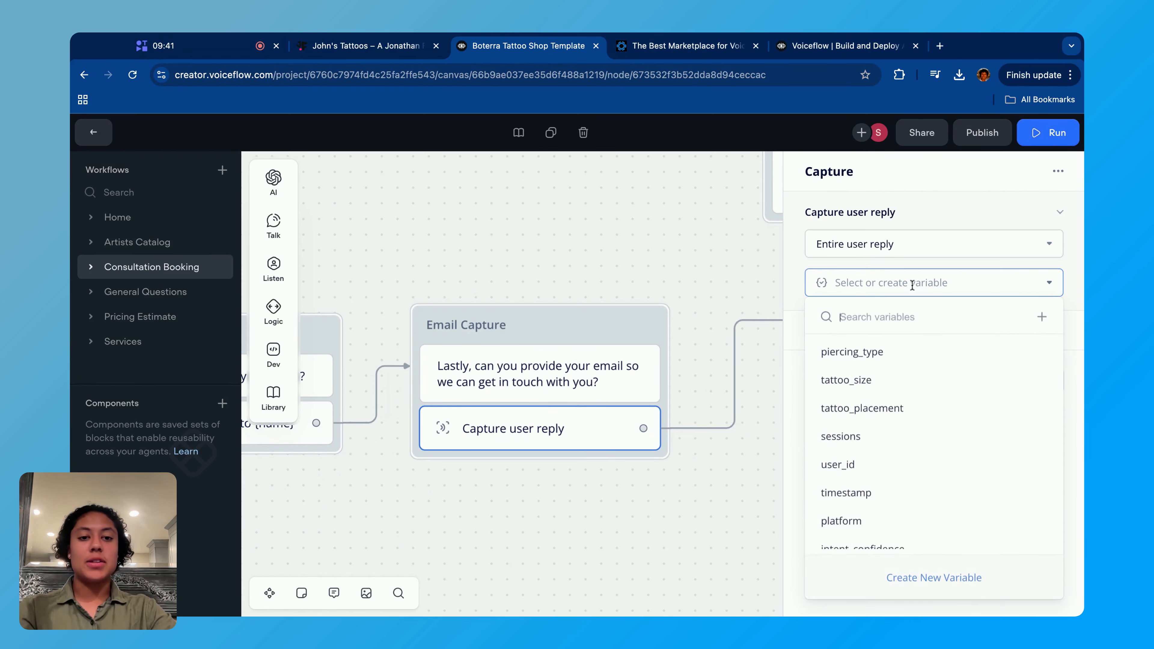
pyautogui.scroll(-5, 946, 482)
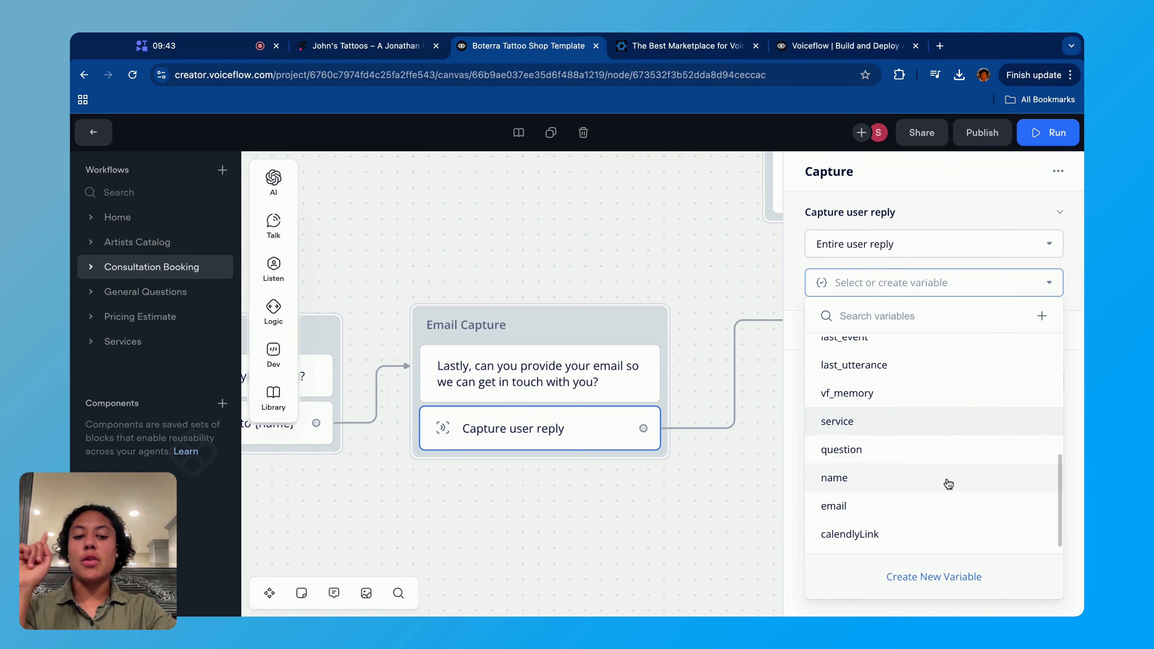
pyautogui.click(889, 503)
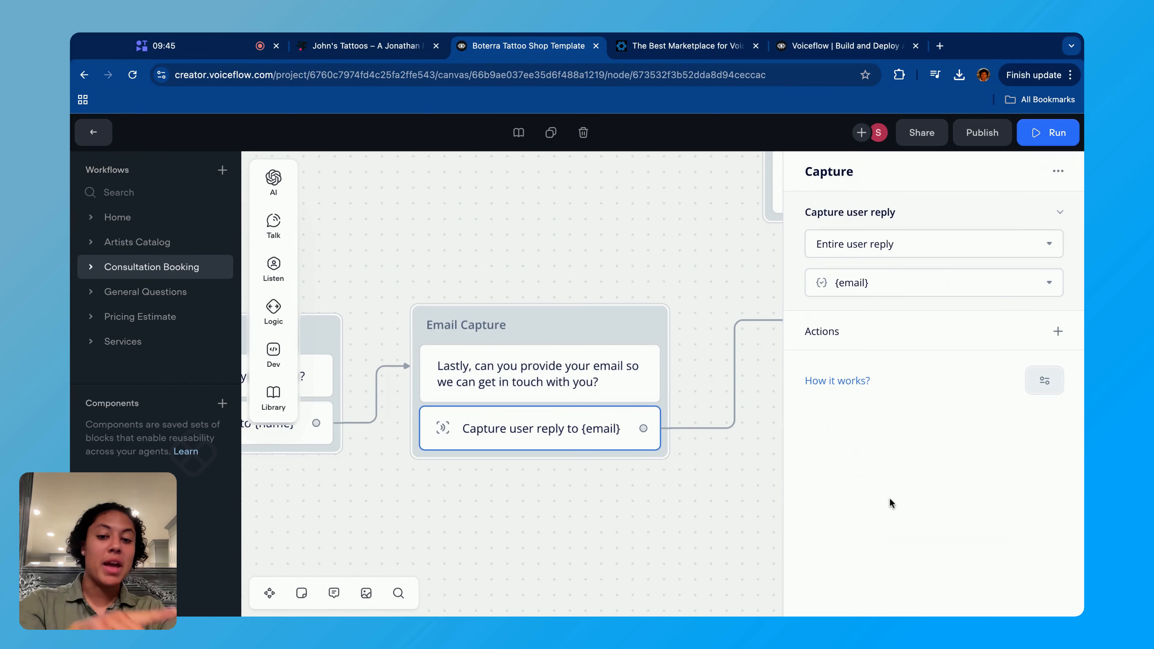
pyautogui.click(771, 475)
# - Review the message branch up to Send info to API, highlighting the Name Capture and Email Capture blocks together, then clear the selection
pyautogui.scroll(-3, 618, 467)
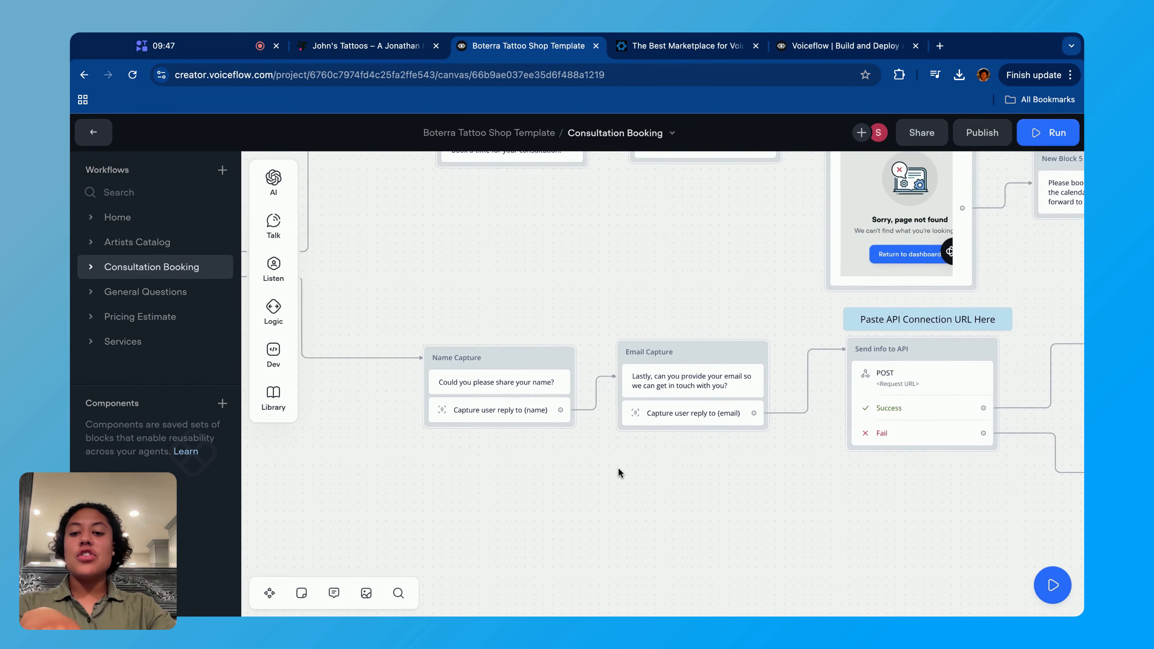
pyautogui.hscroll(-3, 618, 468)
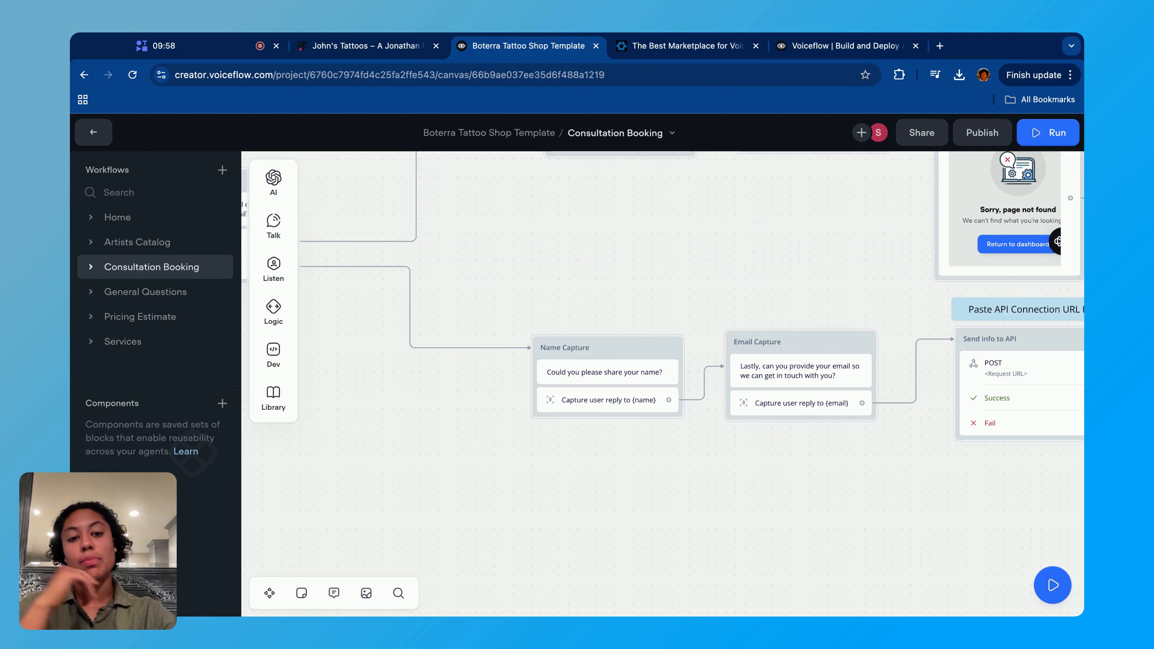
pyautogui.hscroll(3, 820, 471)
pyautogui.scroll(-2, 820, 471)
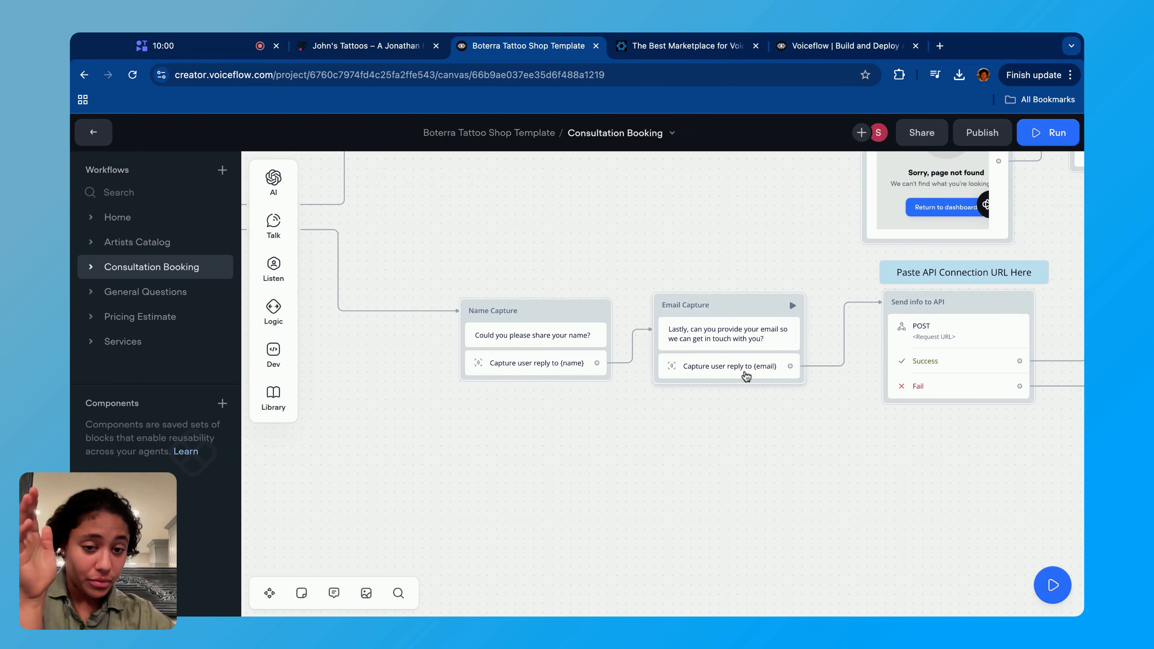
pyautogui.moveTo(445, 264); pyautogui.dragTo(859, 494)
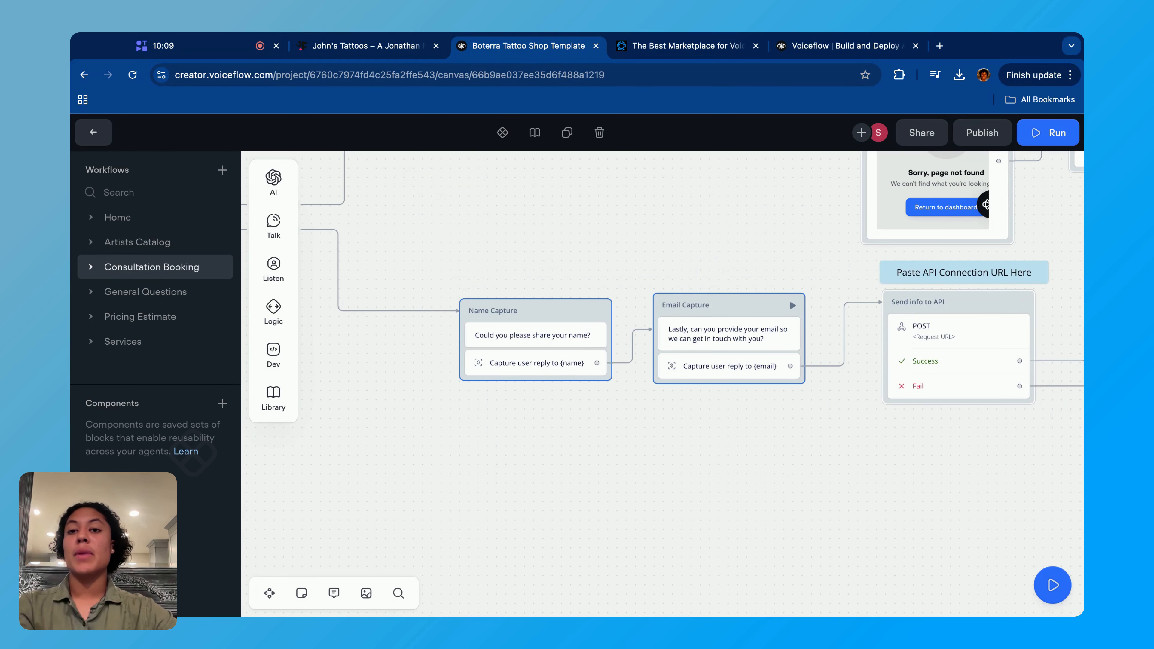
pyautogui.click(610, 462)
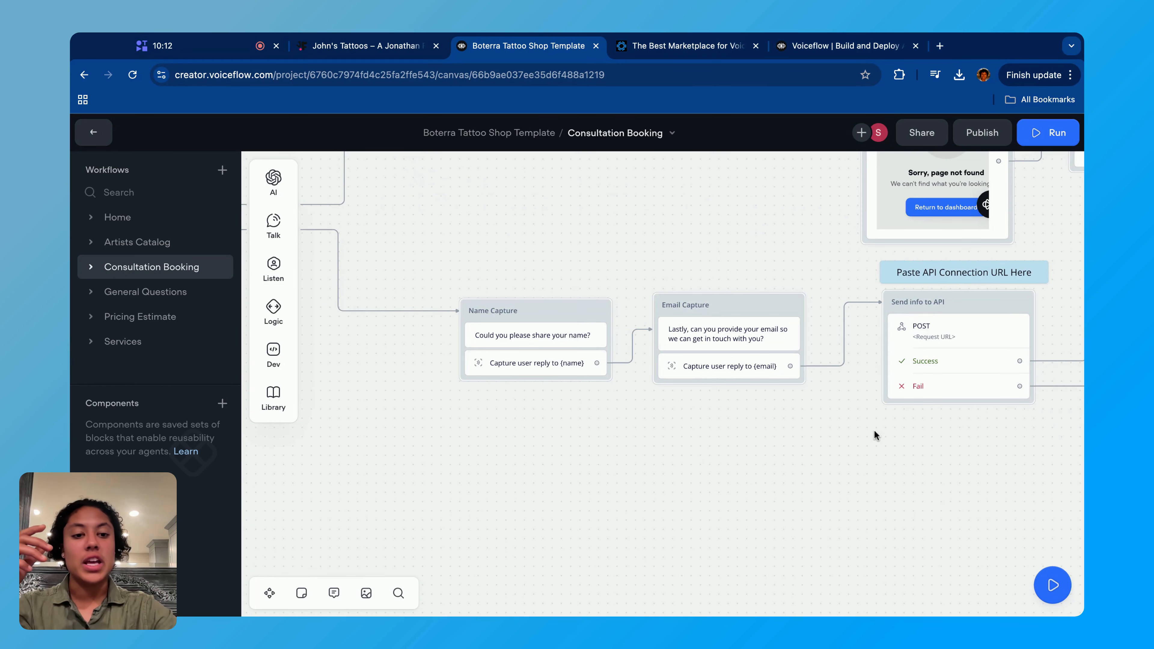
# - Open the POST request in the Send info to API block, view the available request methods, and close the settings
pyautogui.moveTo(854, 465); pyautogui.dragTo(634, 469)
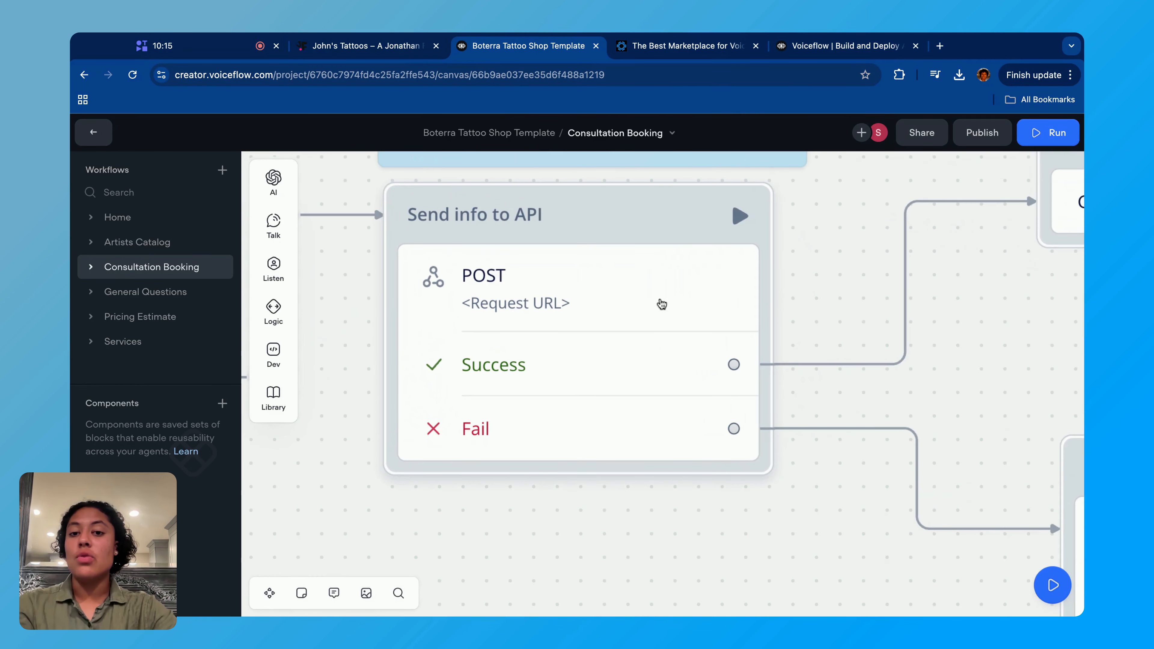
pyautogui.click(662, 303)
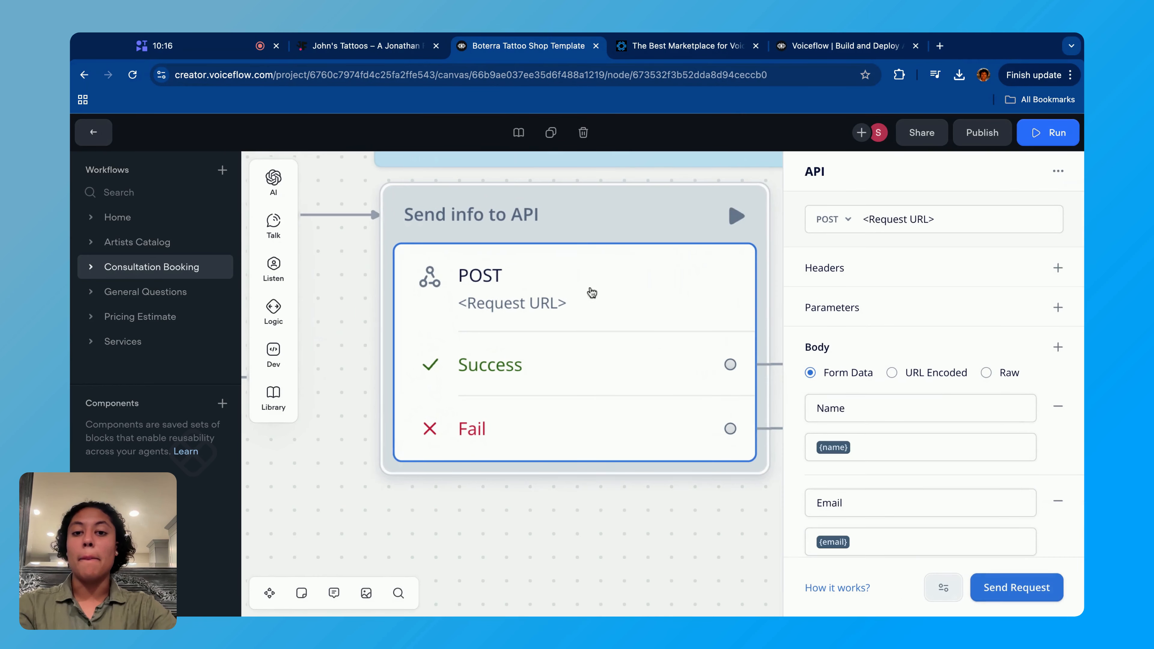
pyautogui.click(832, 227)
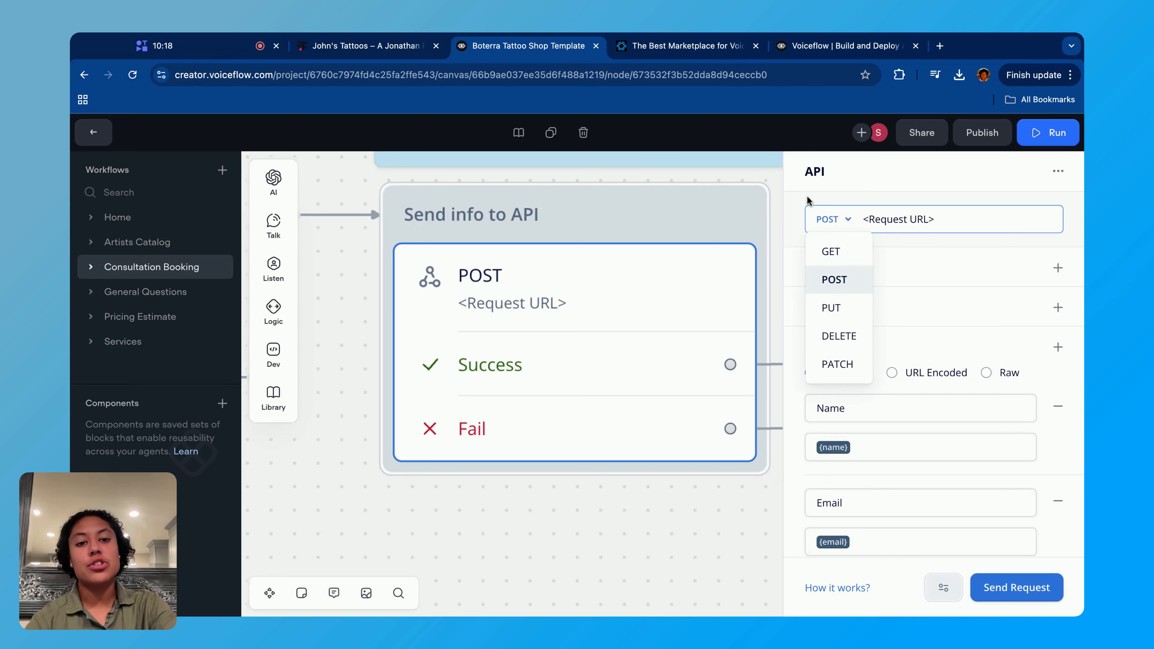
pyautogui.click(318, 322)
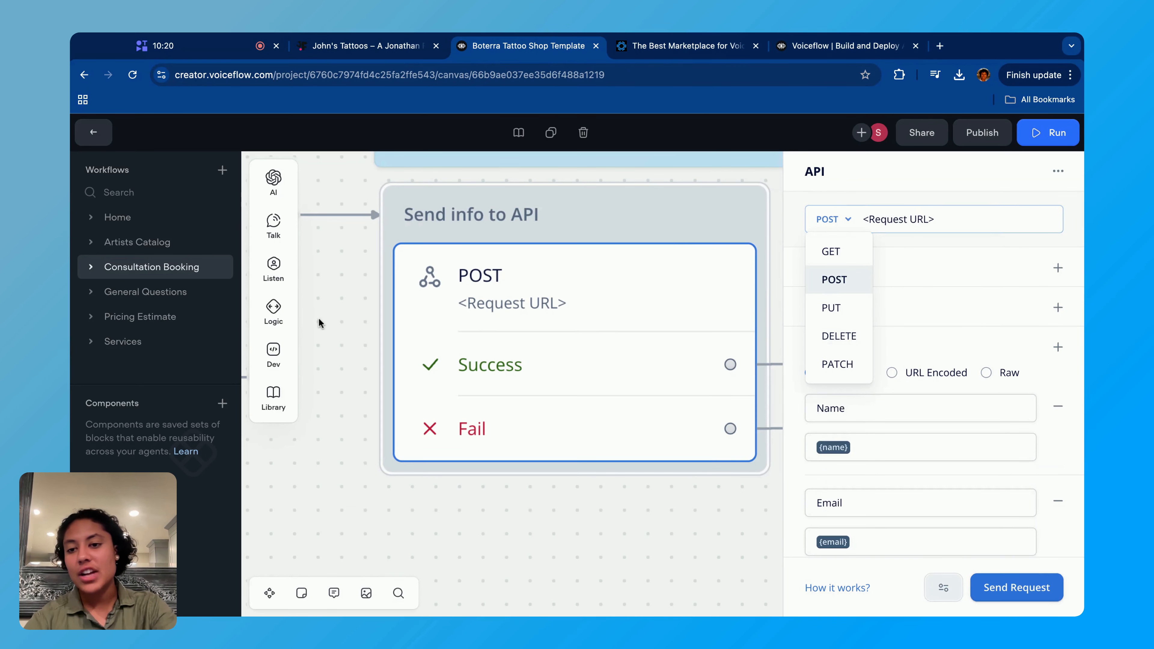
# - Find the API step among the Dev steps, then reopen the Send info to API request and inspect its POST method and request URL
pyautogui.scroll(-3, 329, 511)
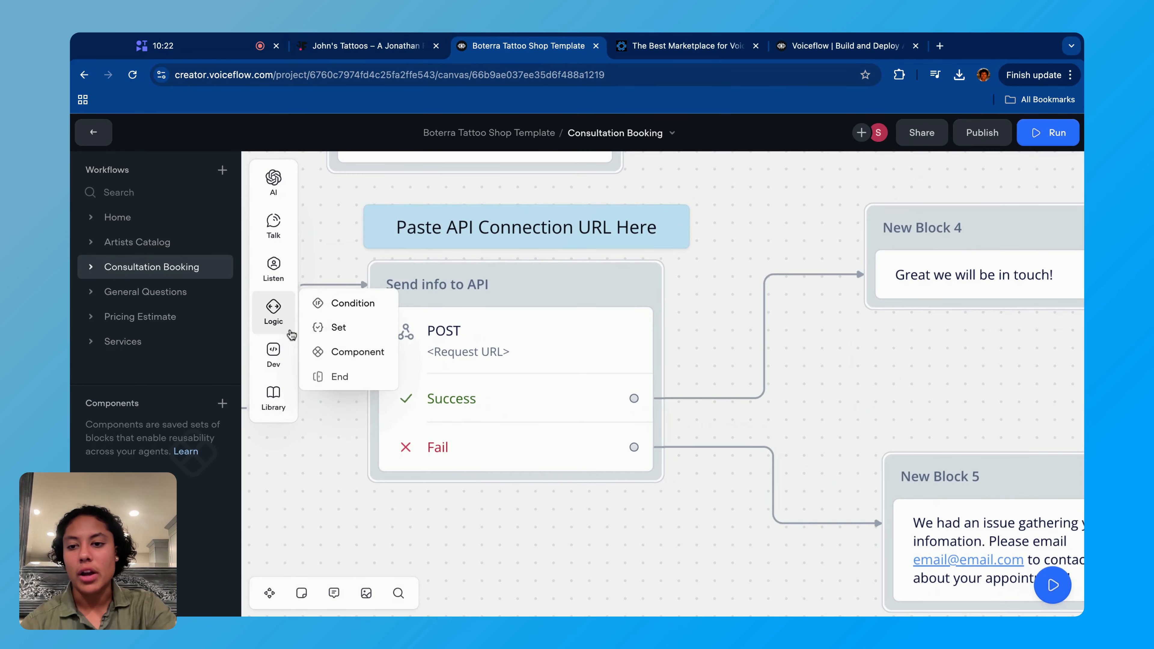
pyautogui.moveTo(286, 349)
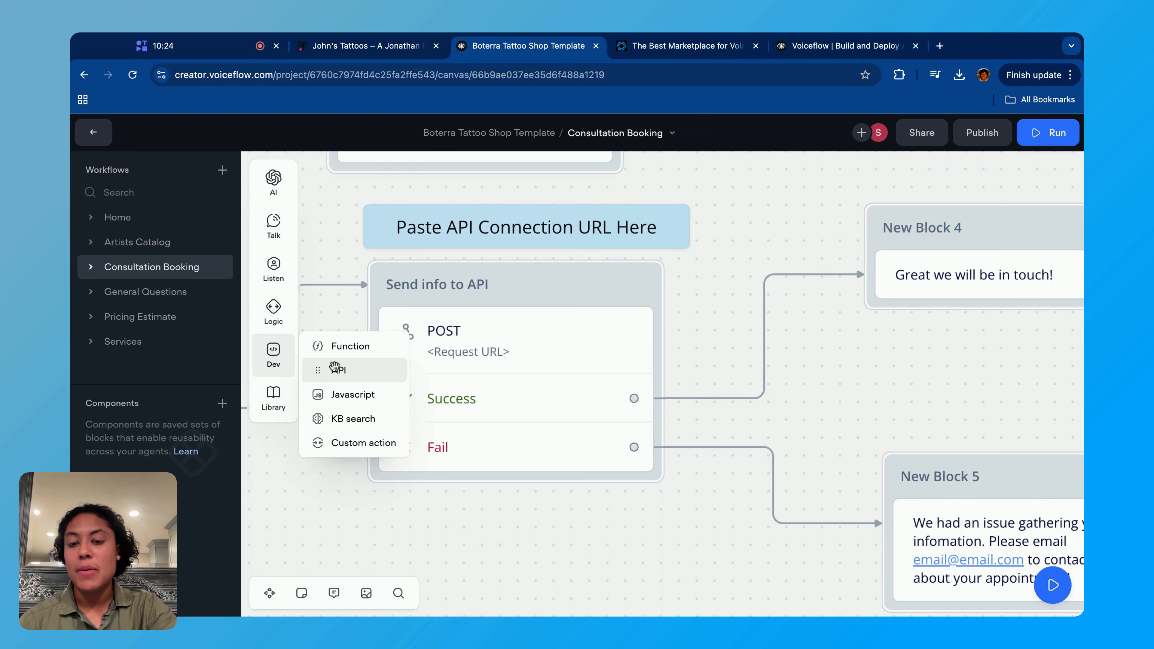
pyautogui.click(506, 360)
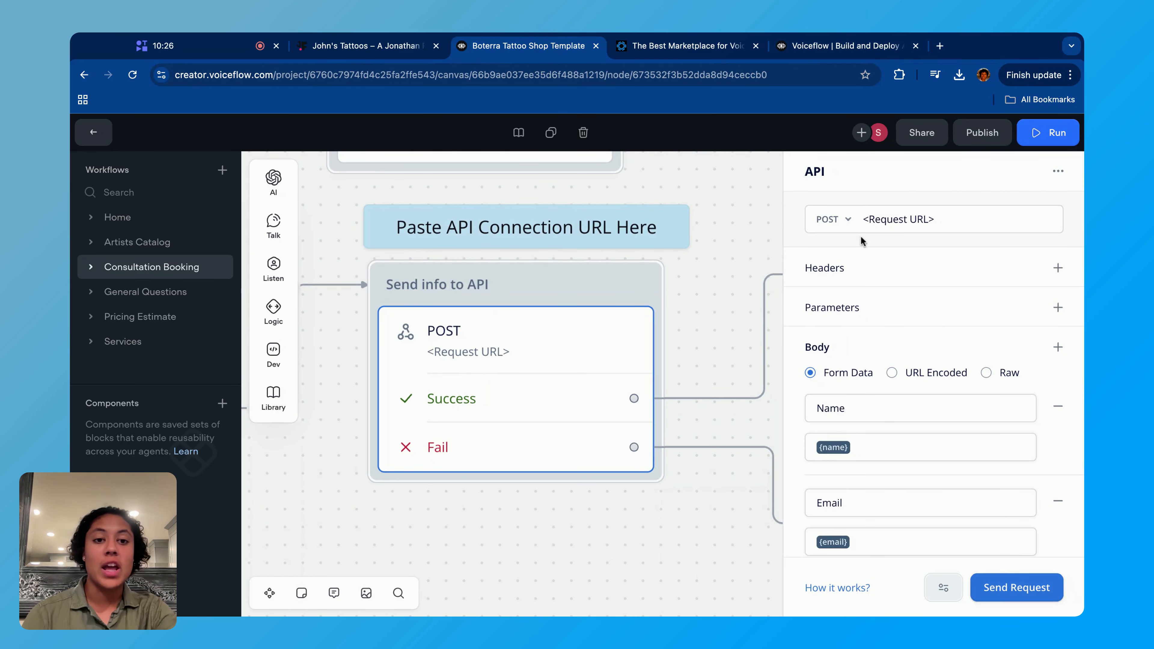
pyautogui.click(847, 220)
pyautogui.click(853, 282)
pyautogui.click(976, 217)
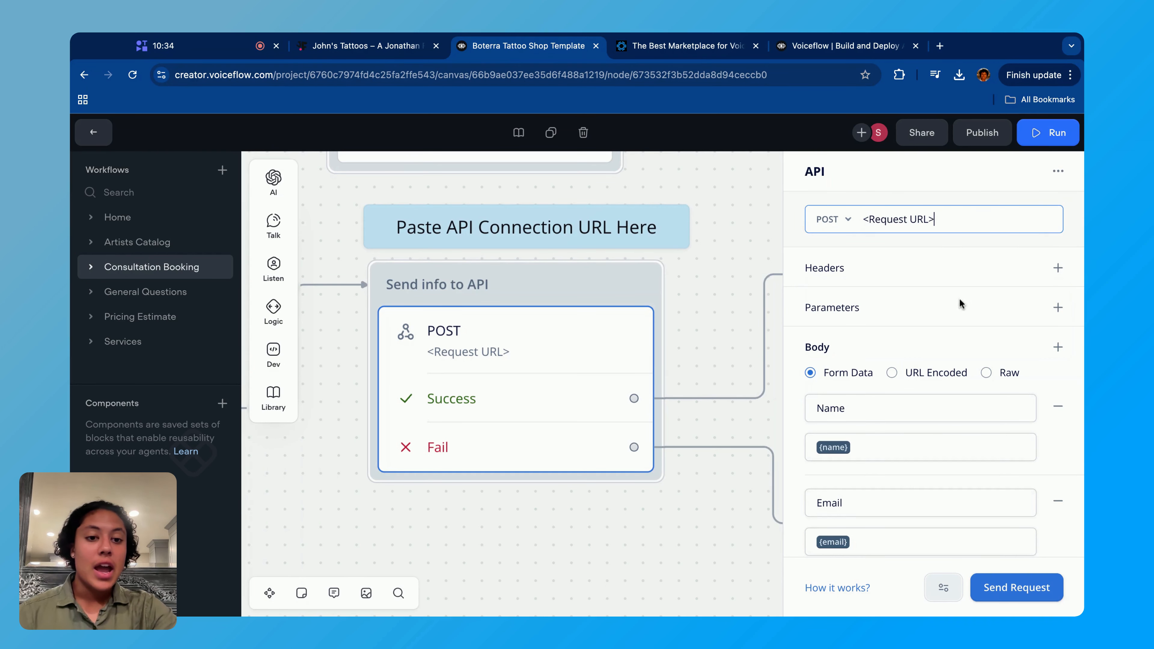
# - Examine the Name key and its {name} value in the request's form data body against the Name Capture block
pyautogui.scroll(-1, 905, 354)
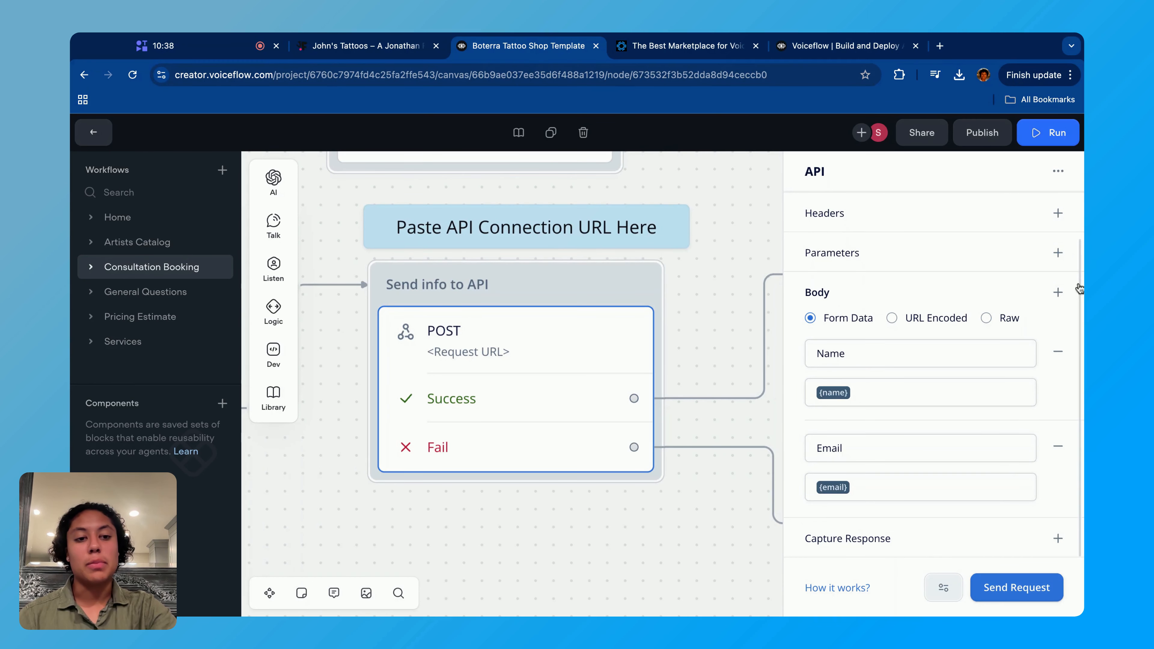
pyautogui.moveTo(841, 354); pyautogui.dragTo(874, 355)
pyautogui.doubleClick(861, 361)
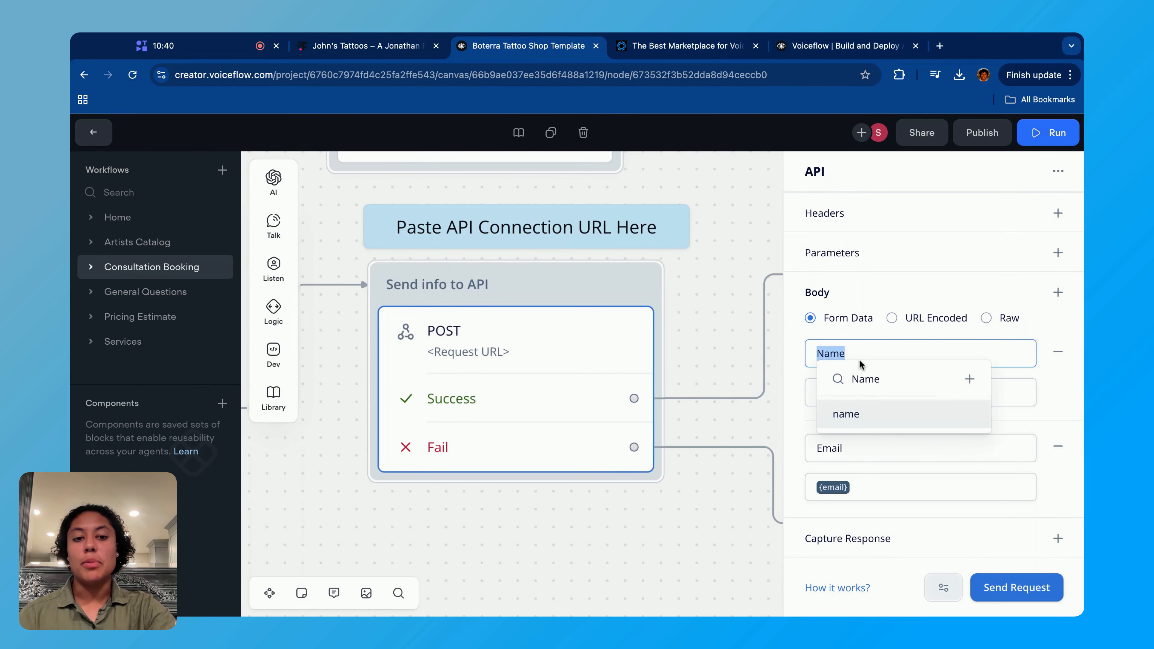
pyautogui.press('Return')
pyautogui.click(889, 392)
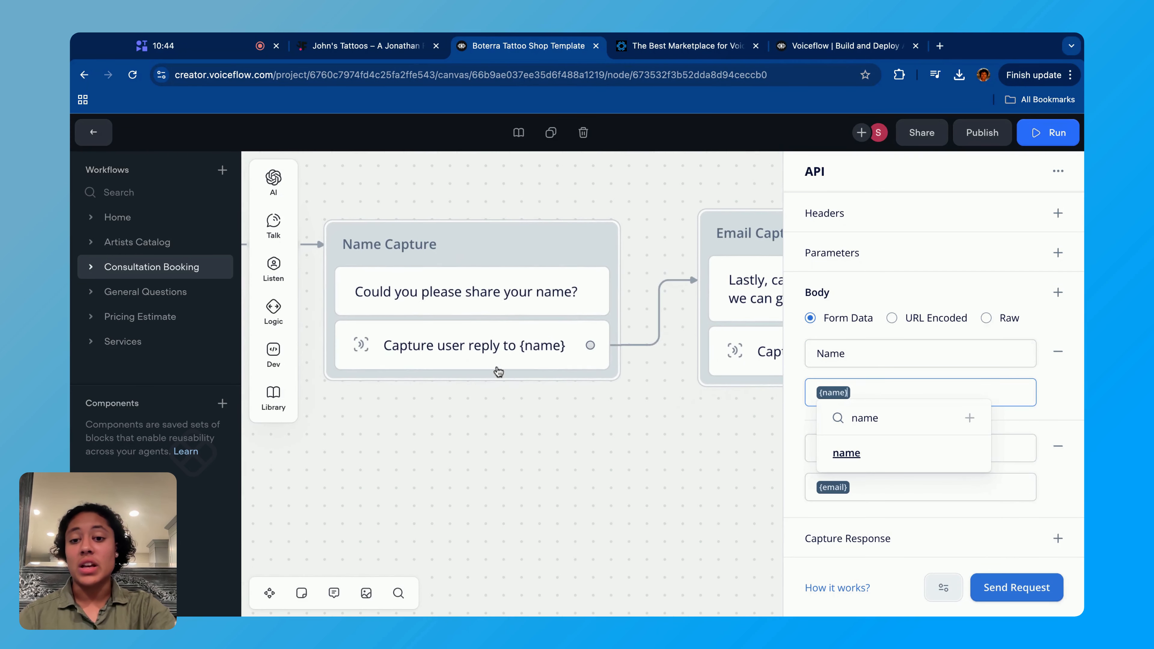
# - Examine the Email key and its {email} value against the Email Capture block, then highlight the request URL placeholder
pyautogui.click(1027, 455)
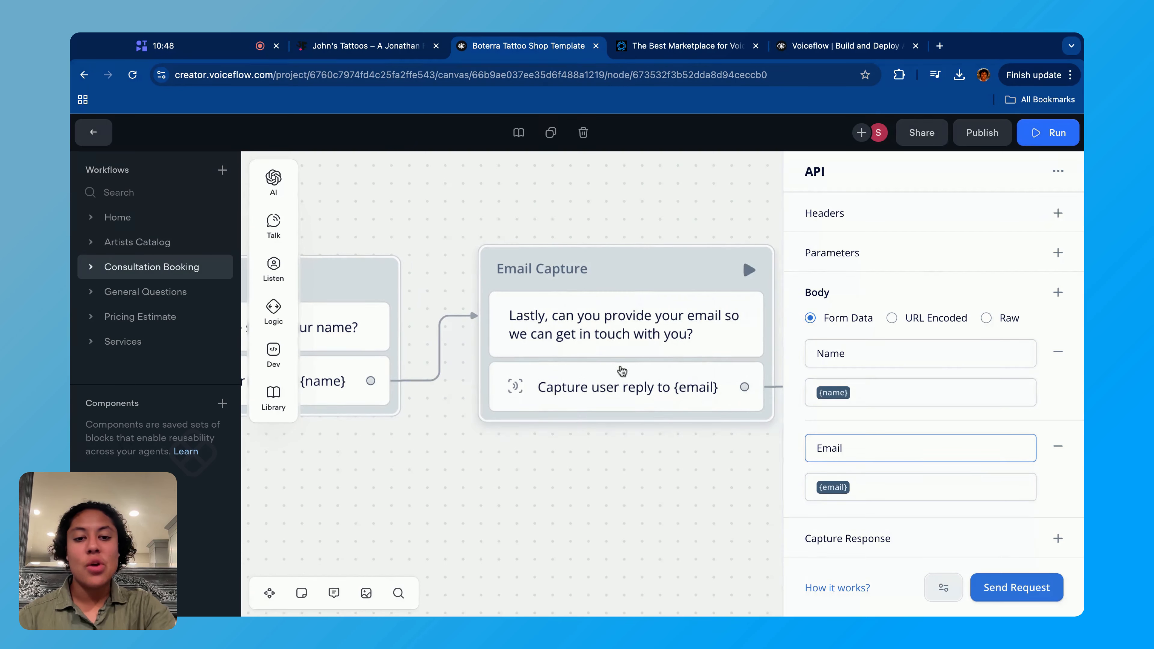
pyautogui.click(894, 487)
pyautogui.click(919, 435)
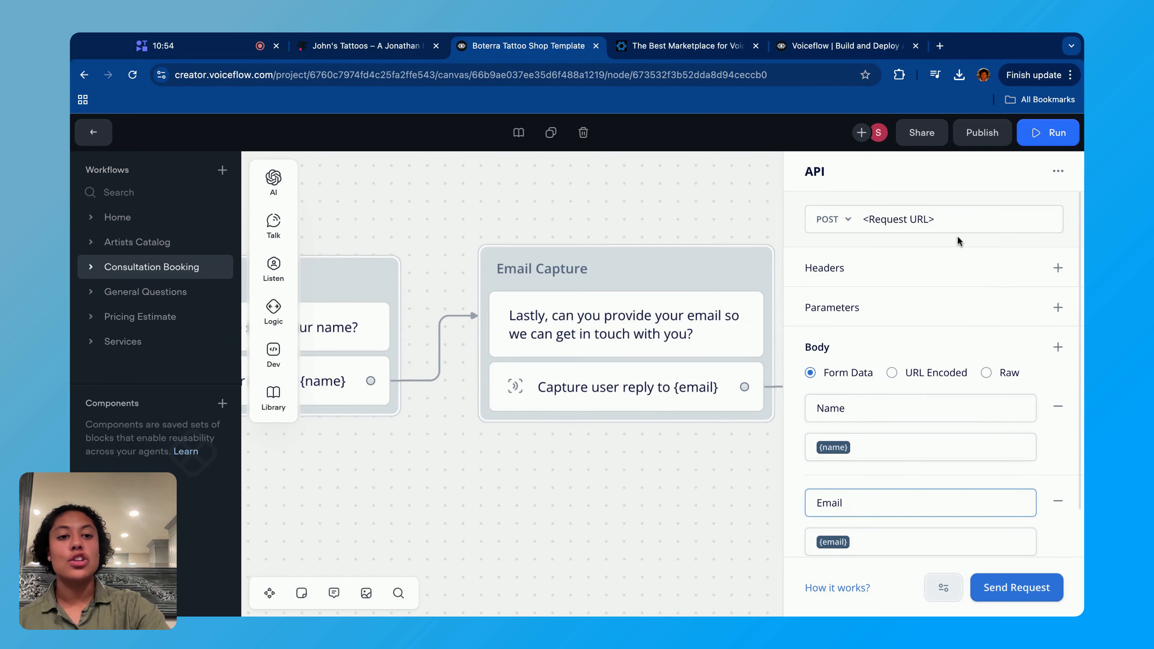
pyautogui.tripleClick(969, 224)
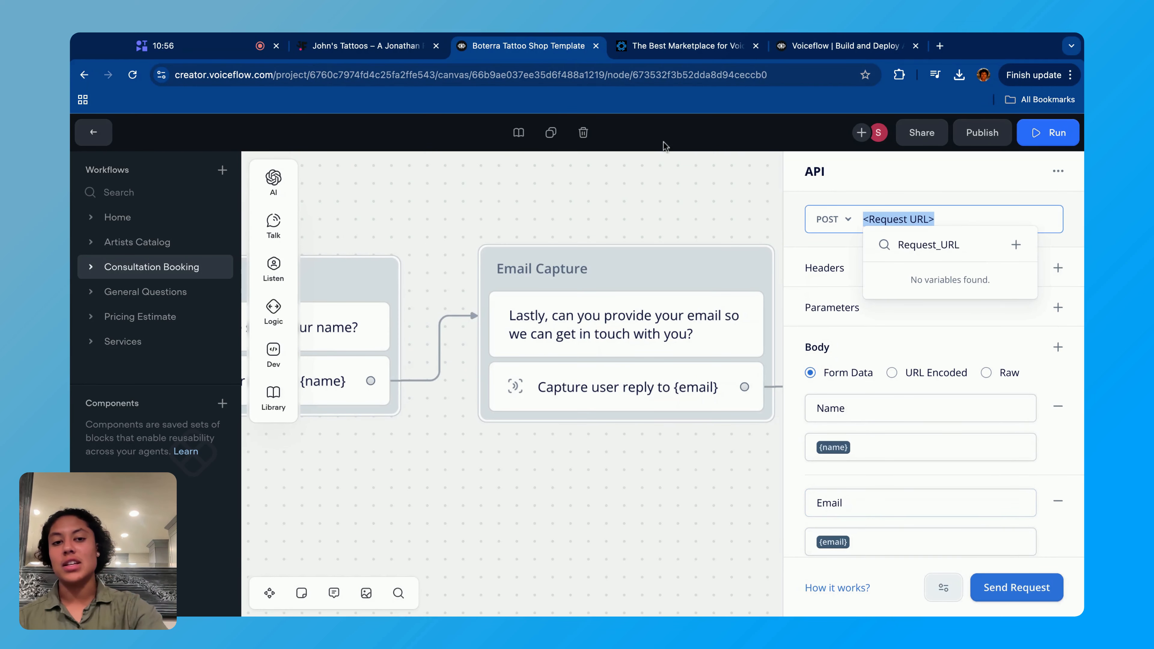
# - Close the API request settings, then examine the Send info to API block's Success and Fail paths through to New Block 6
pyautogui.click(509, 242)
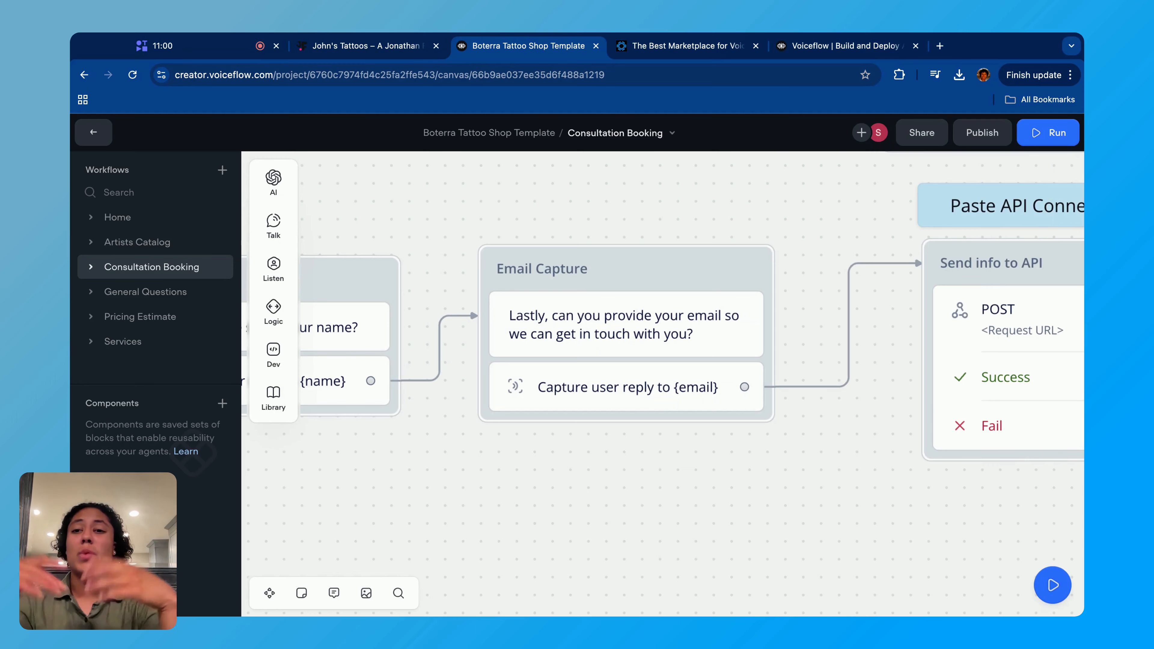
pyautogui.scroll(-5, 670, 250)
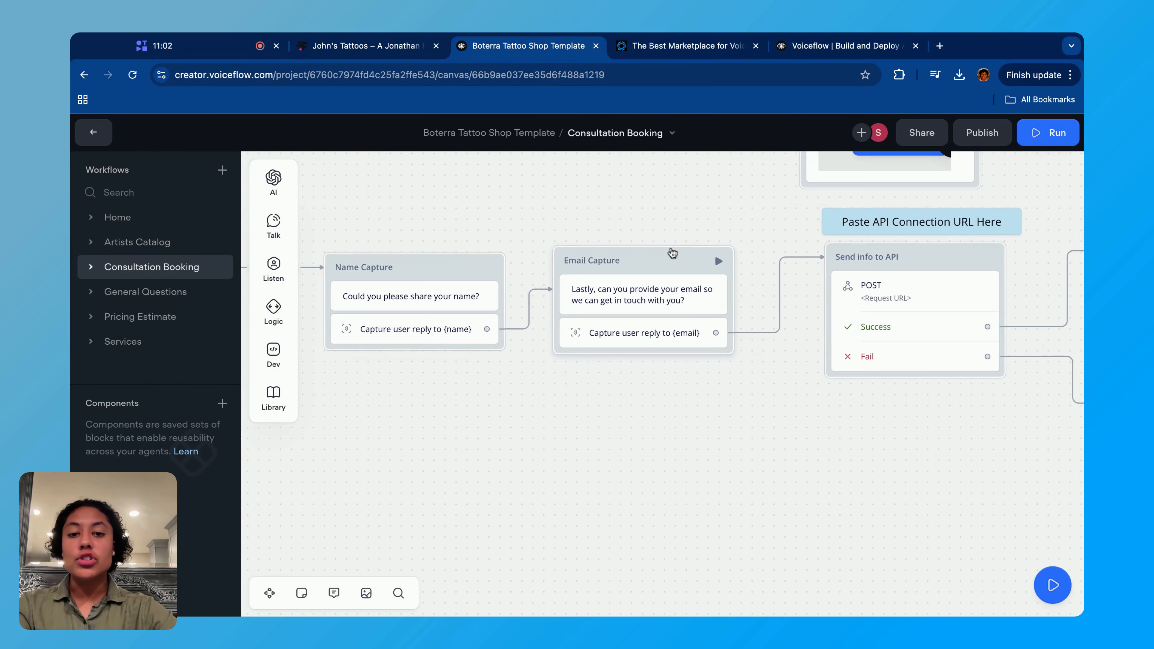
pyautogui.hscroll(5, 819, 358)
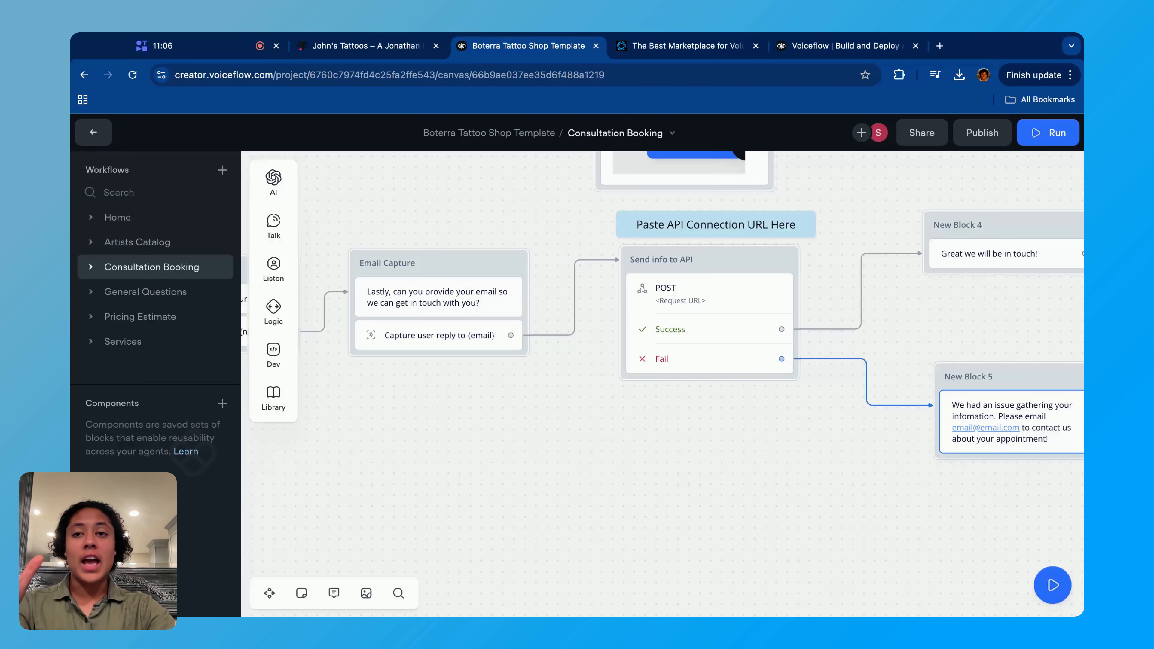
pyautogui.hscroll(5, 816, 400)
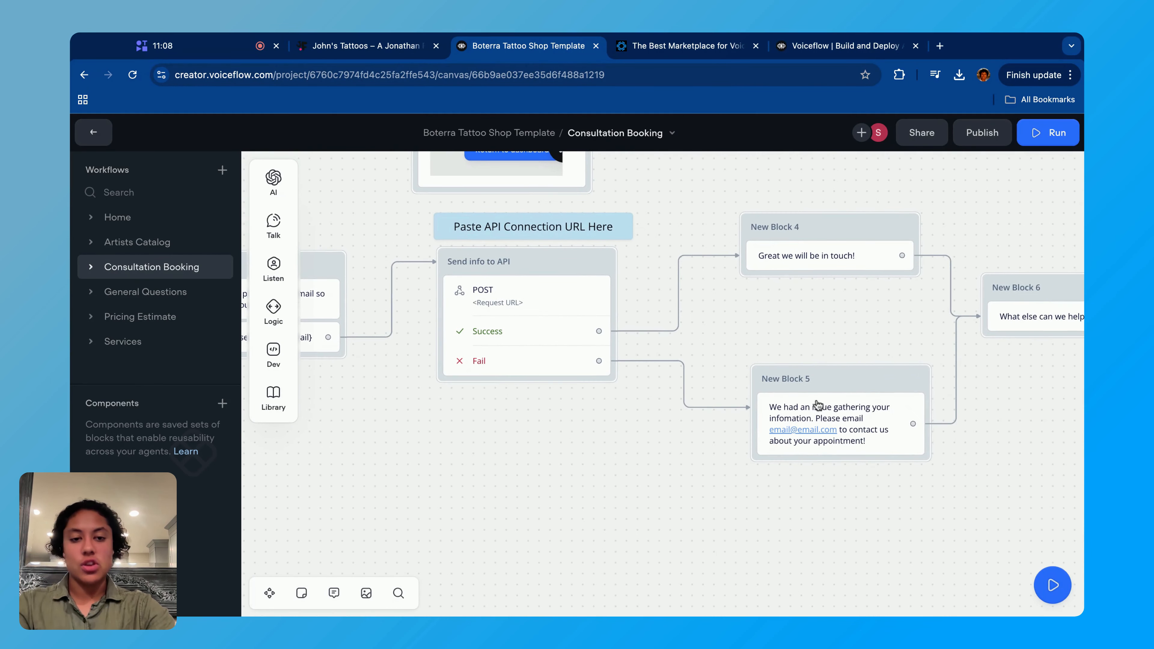
pyautogui.hscroll(3, 810, 345)
pyautogui.scroll(1, 811, 346)
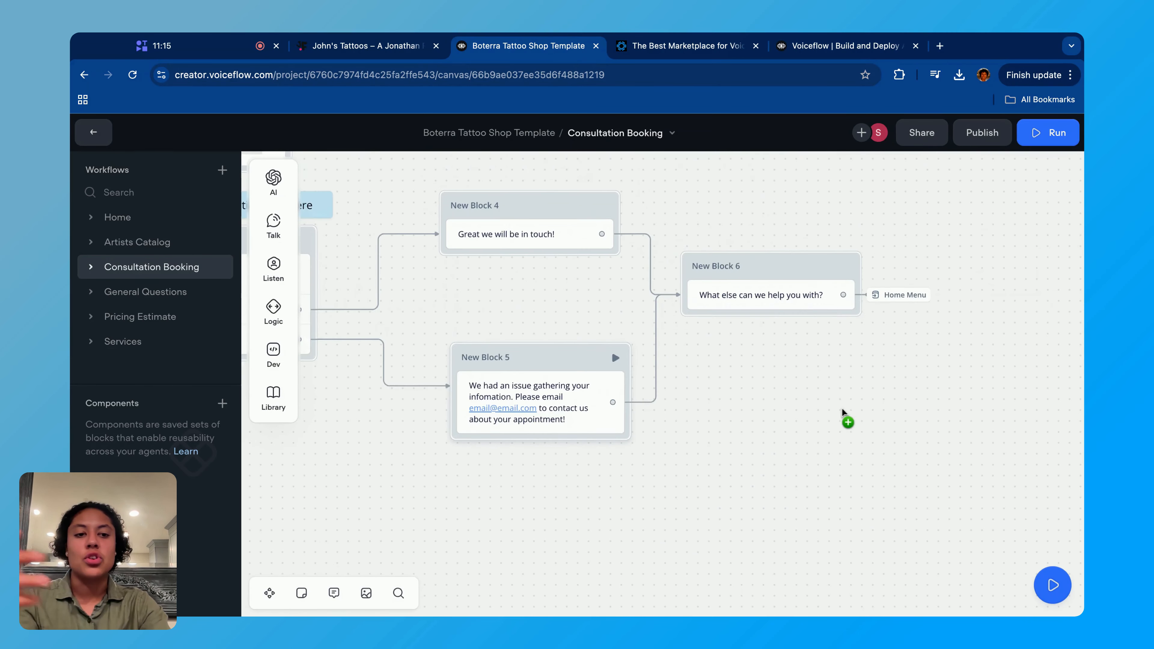
pyautogui.hscroll(3, 843, 409)
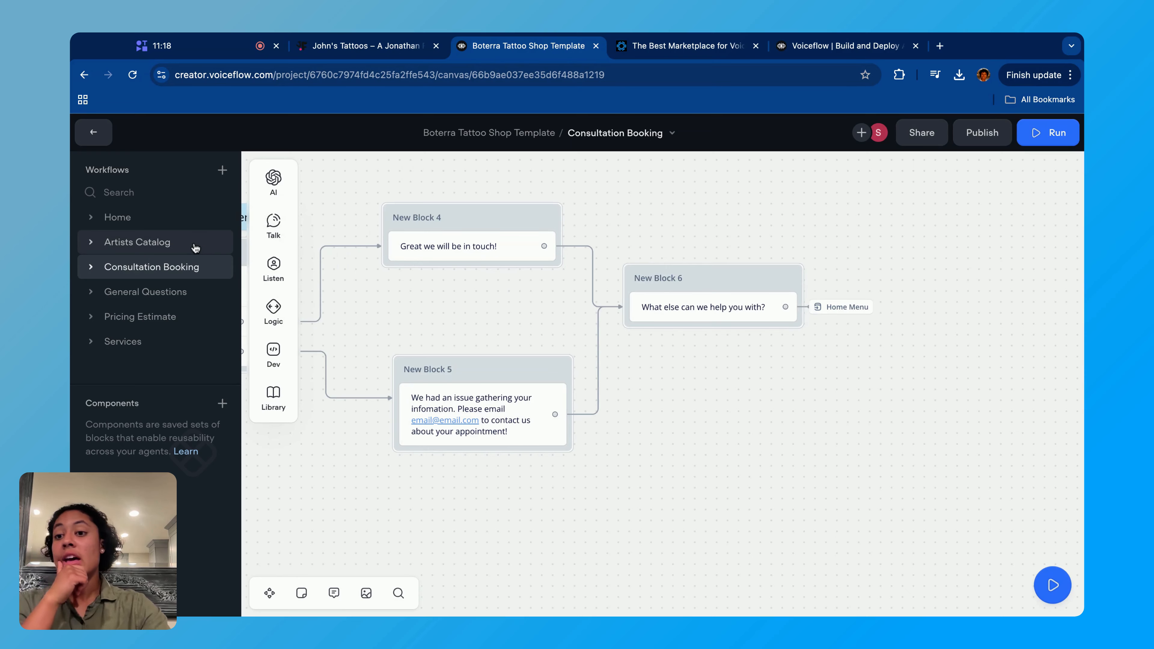
# - Open the Pricing Estimate workflow and survey its overall layout and its Tattoo and Piercing branches
pyautogui.click(150, 317)
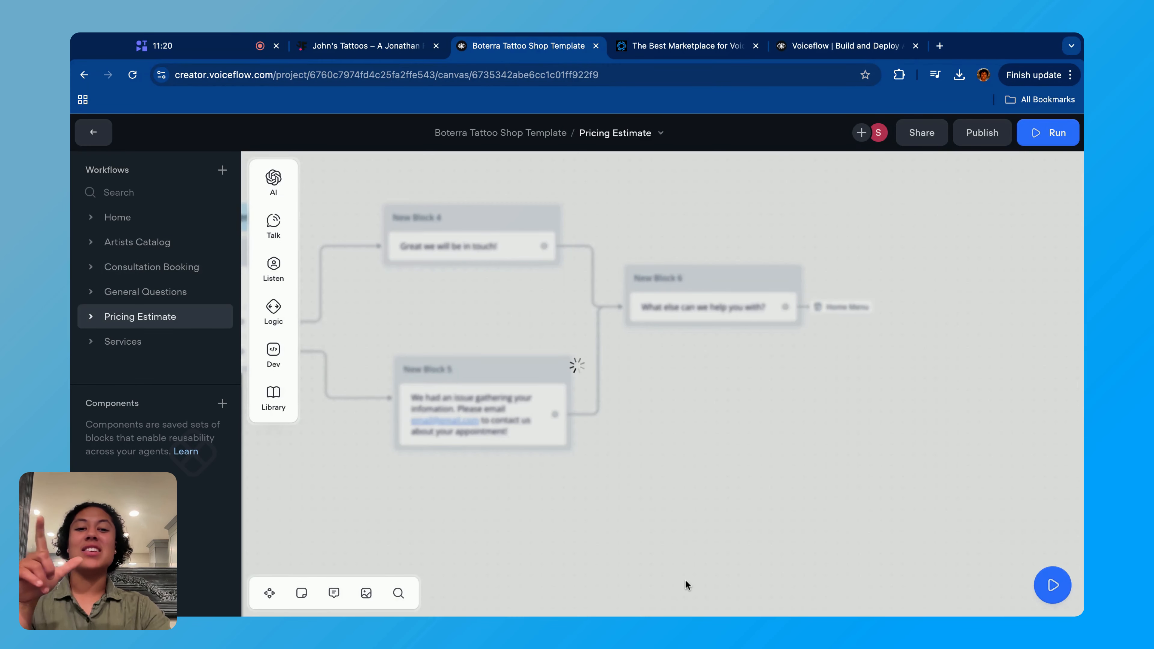
pyautogui.scroll(-10, 800, 426)
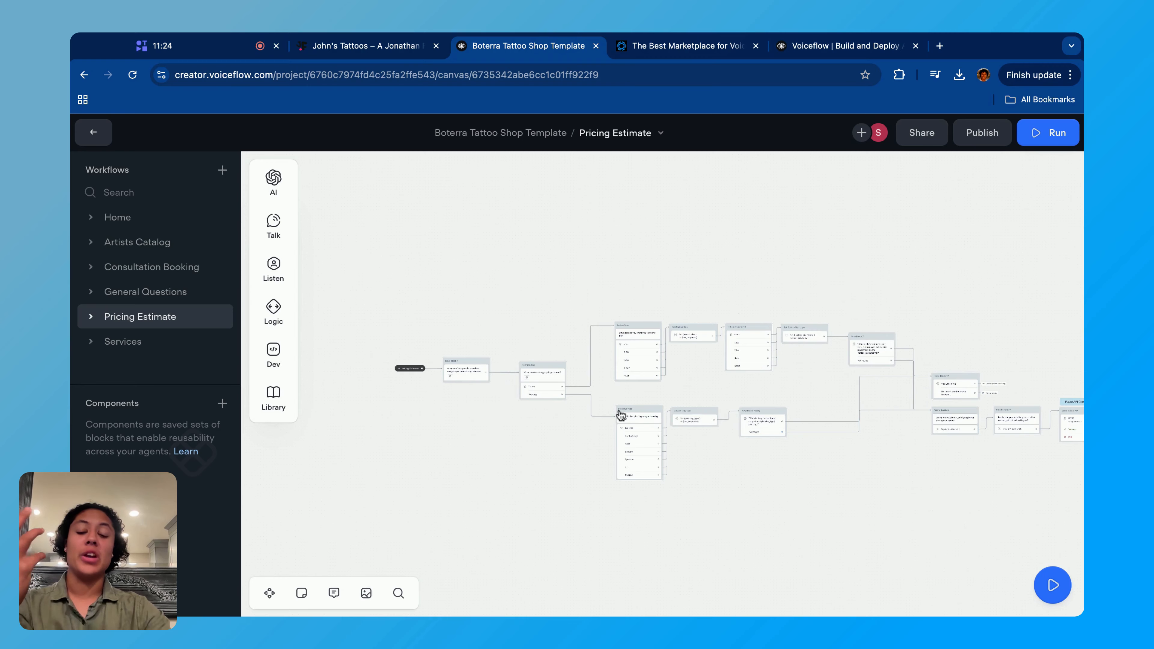
pyautogui.scroll(8, 544, 405)
pyautogui.scroll(4, 544, 404)
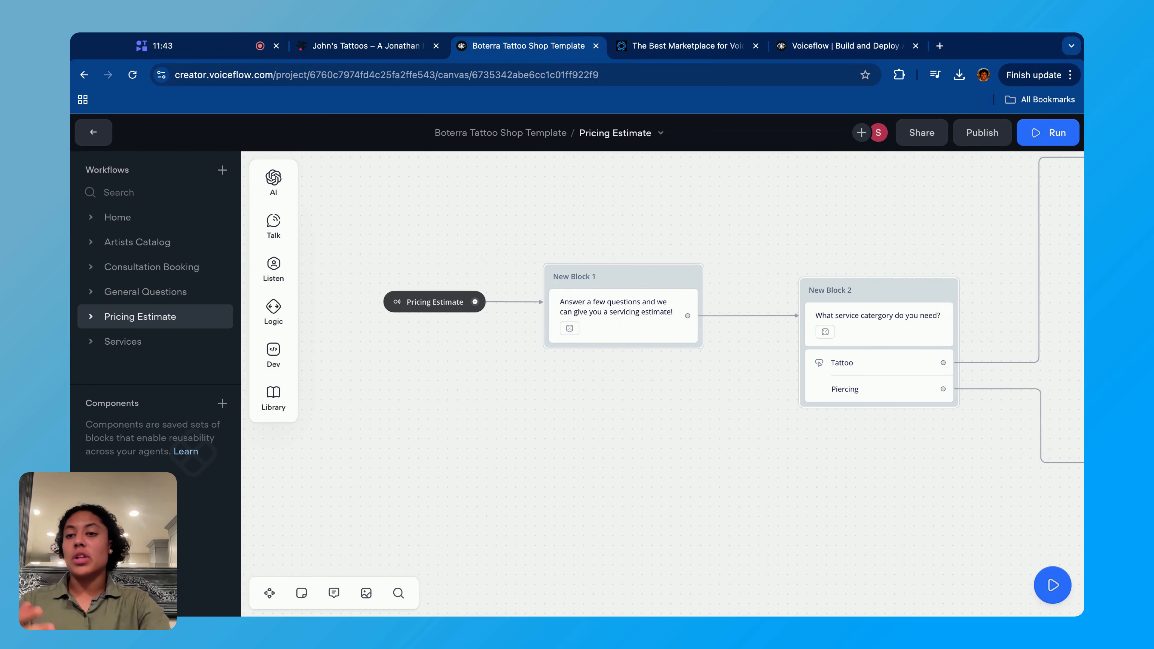
pyautogui.scroll(-3, 555, 399)
pyautogui.hscroll(3, 554, 399)
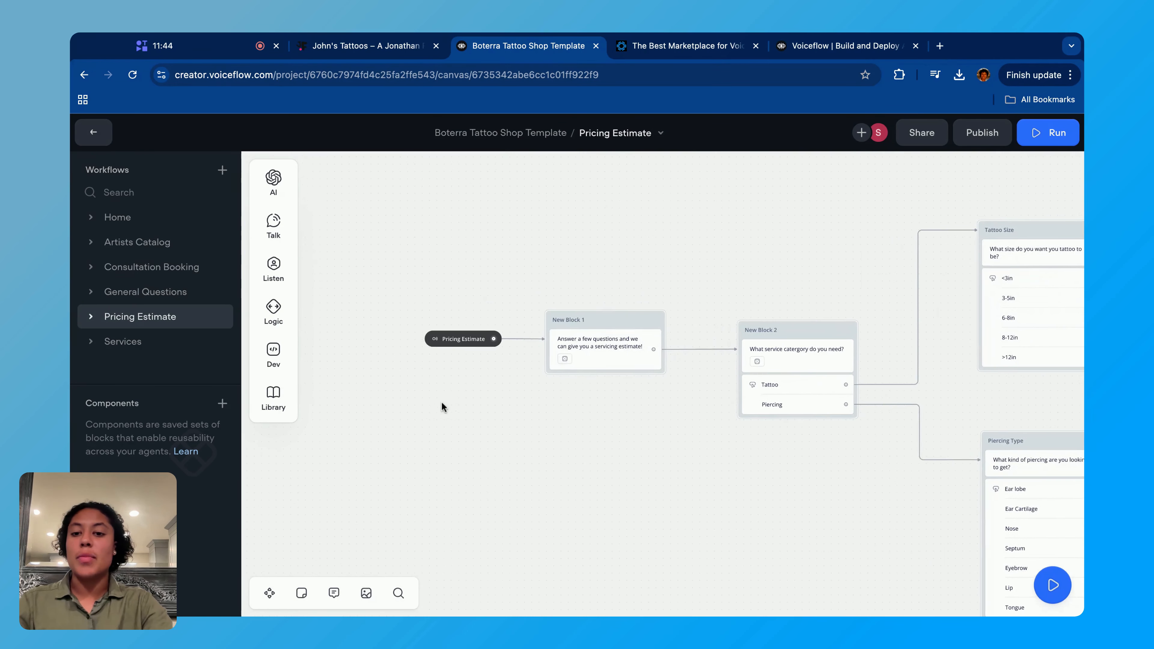
# - Examine New Block 1's servicing estimate message and New Block 2's service category question in the Pricing Estimate workflow
pyautogui.scroll(5, 442, 401)
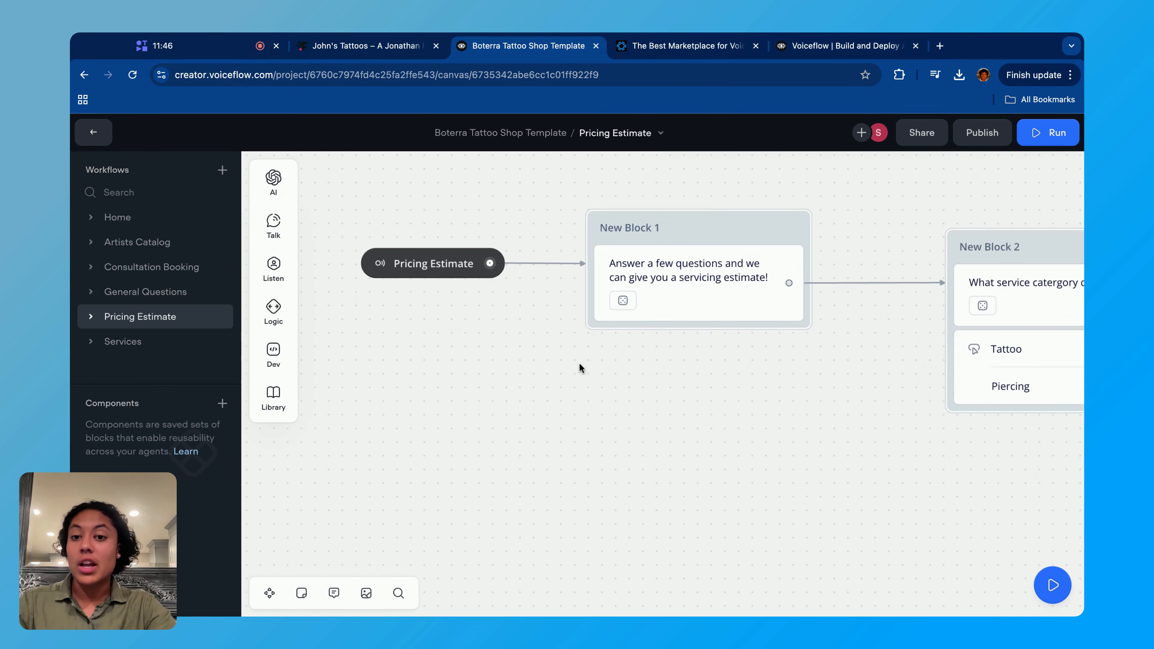
pyautogui.scroll(-5, 519, 272)
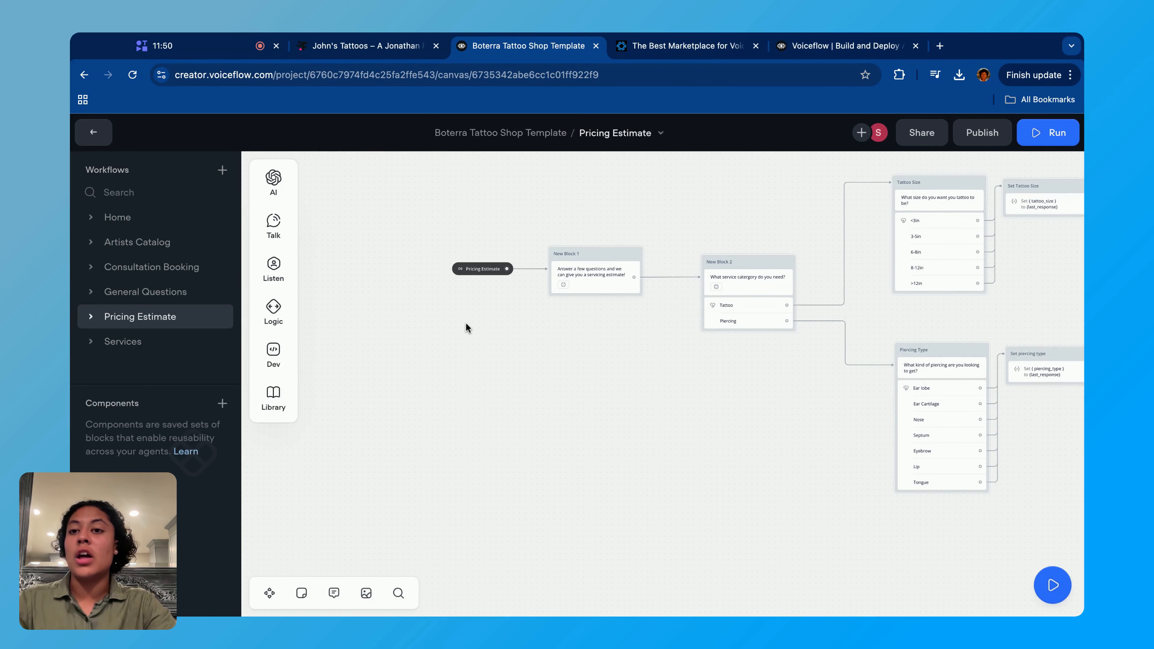
pyautogui.scroll(5, 465, 322)
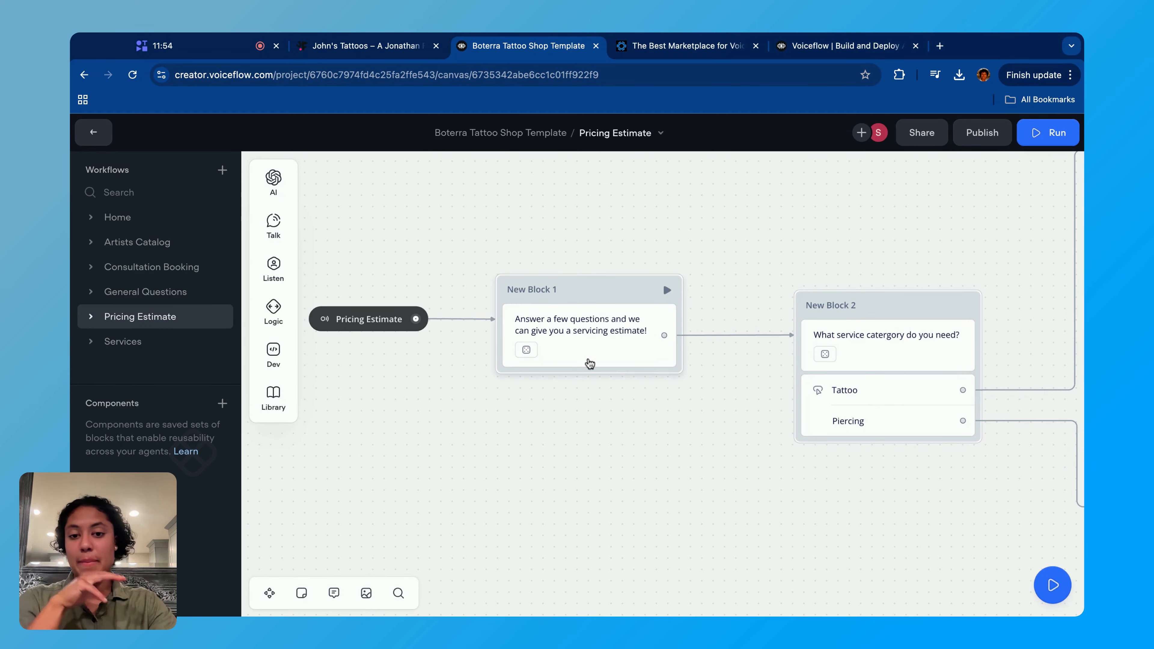
pyautogui.scroll(3, 589, 363)
pyautogui.scroll(1, 588, 362)
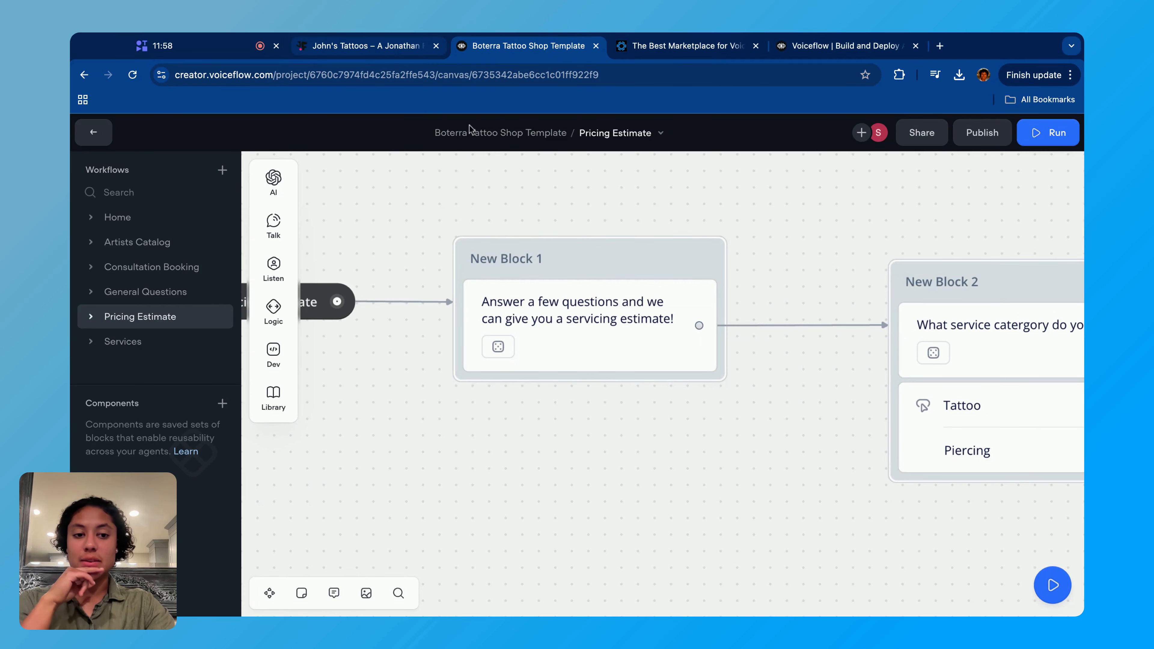
pyautogui.hscroll(6, 727, 268)
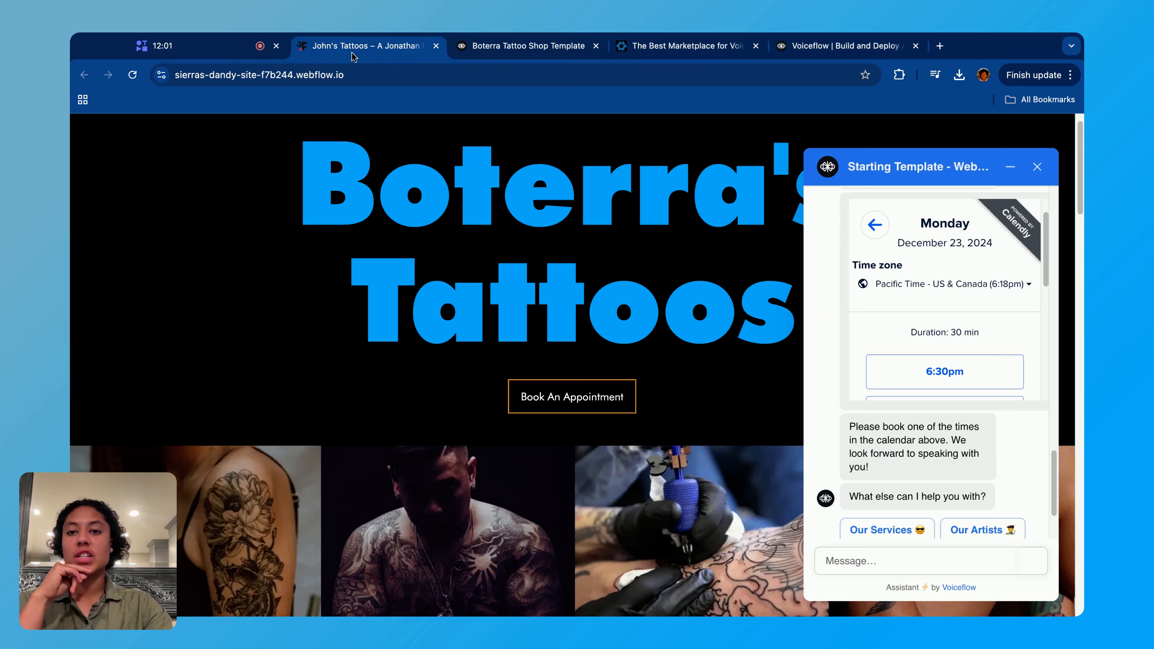
# - Switch to the tattoo shop website, start the chatbot's Tattoo Cost Estimator Tool, and choose Tattoo as the service category
pyautogui.click(357, 47)
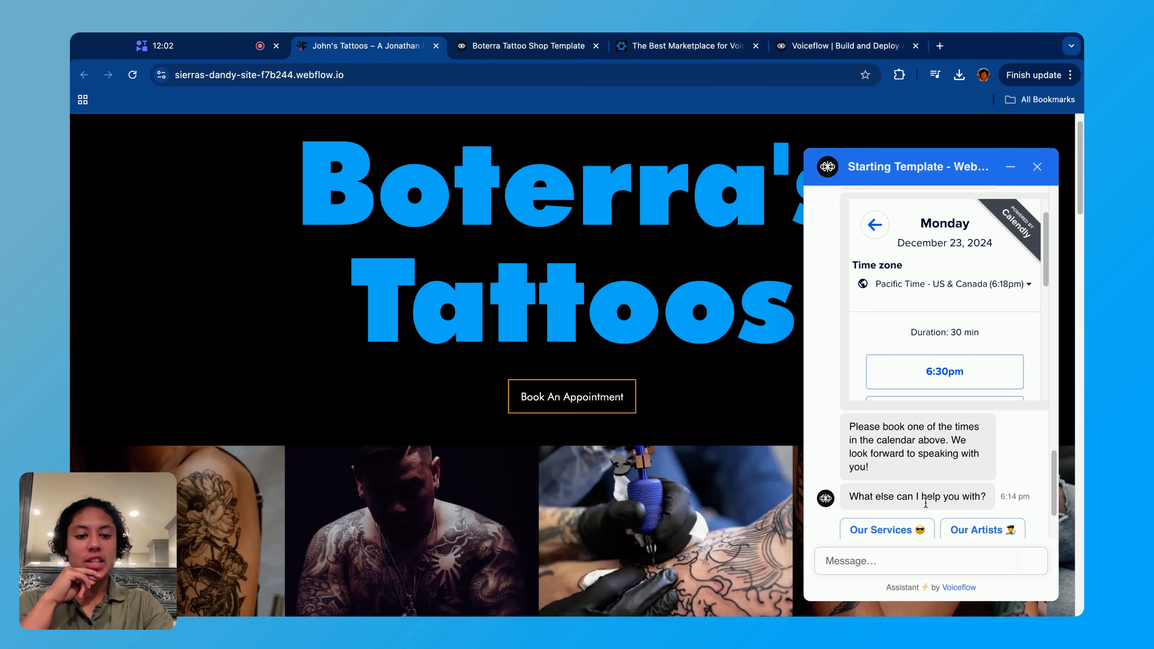
pyautogui.scroll(-3, 926, 504)
pyautogui.click(931, 484)
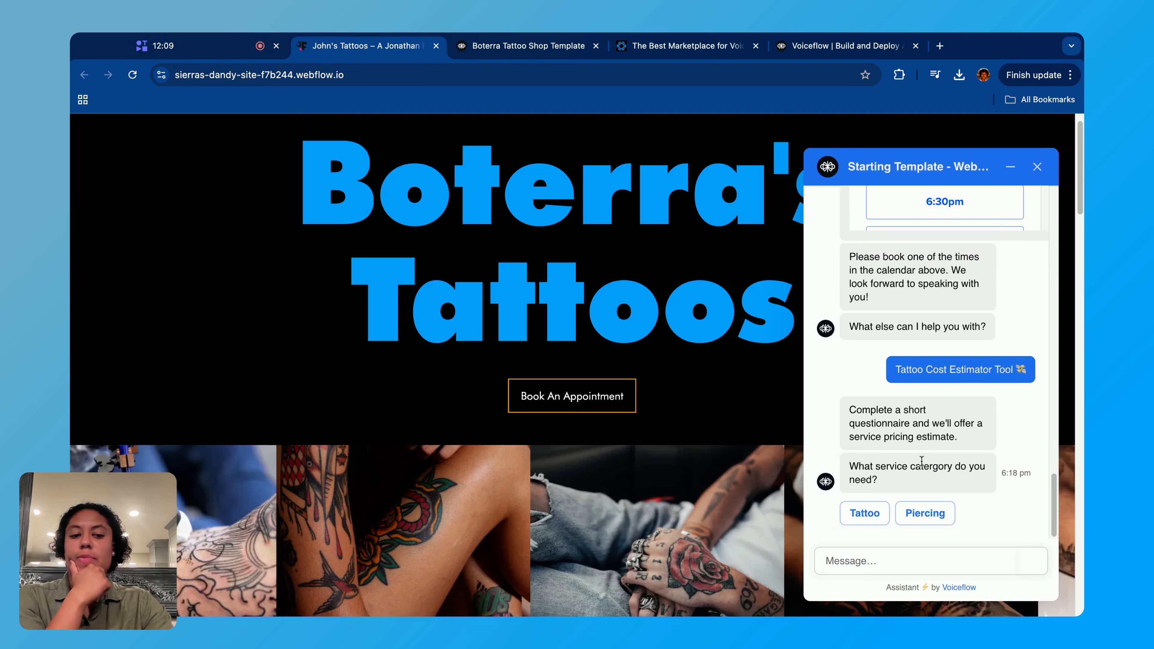
pyautogui.scroll(-1, 909, 482)
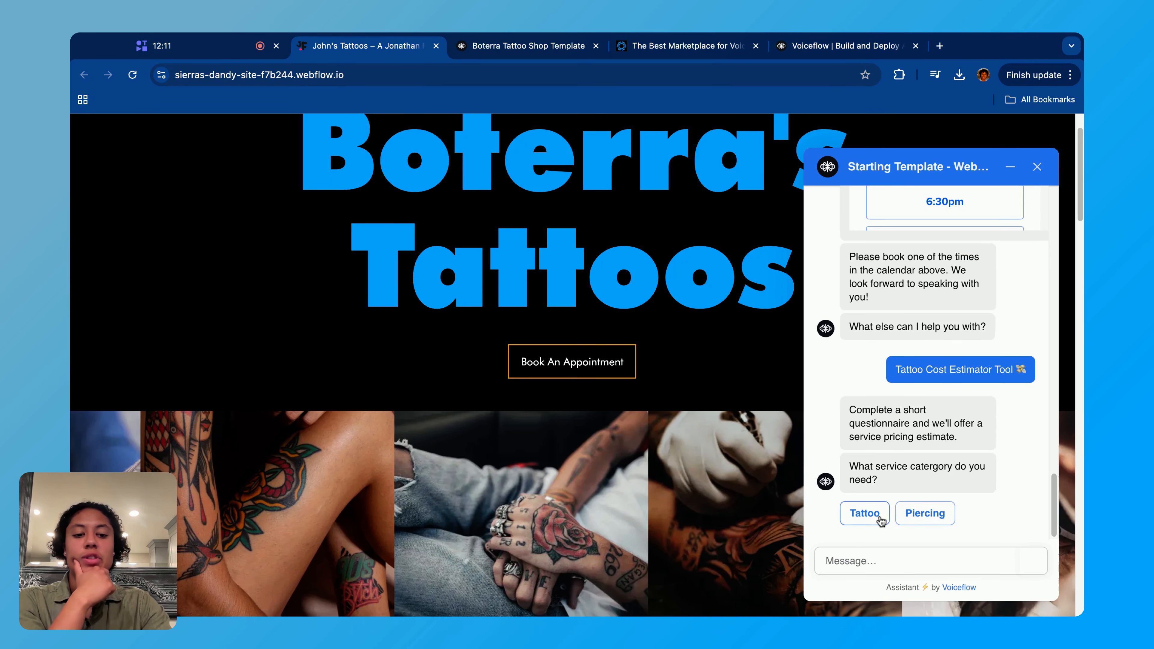
pyautogui.click(866, 514)
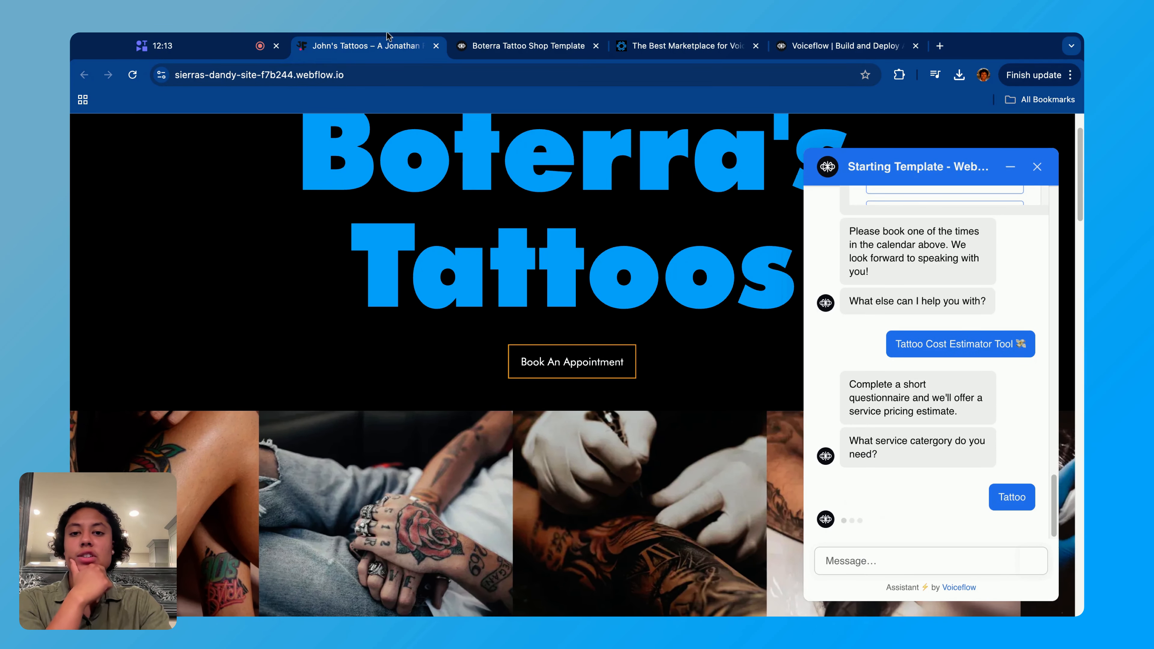
# - Examine the Tattoo Size block's options in the Voiceflow template, then answer 3-5in in the website chatbot
pyautogui.click(523, 45)
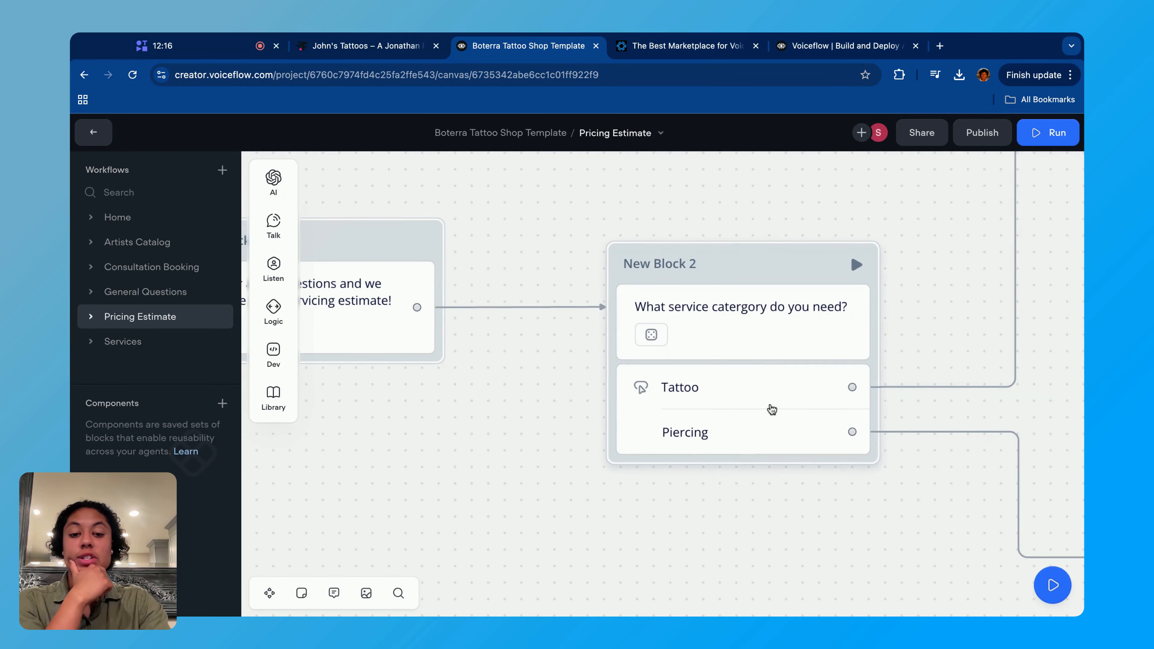
pyautogui.hscroll(10, 772, 409)
pyautogui.scroll(-3, 770, 408)
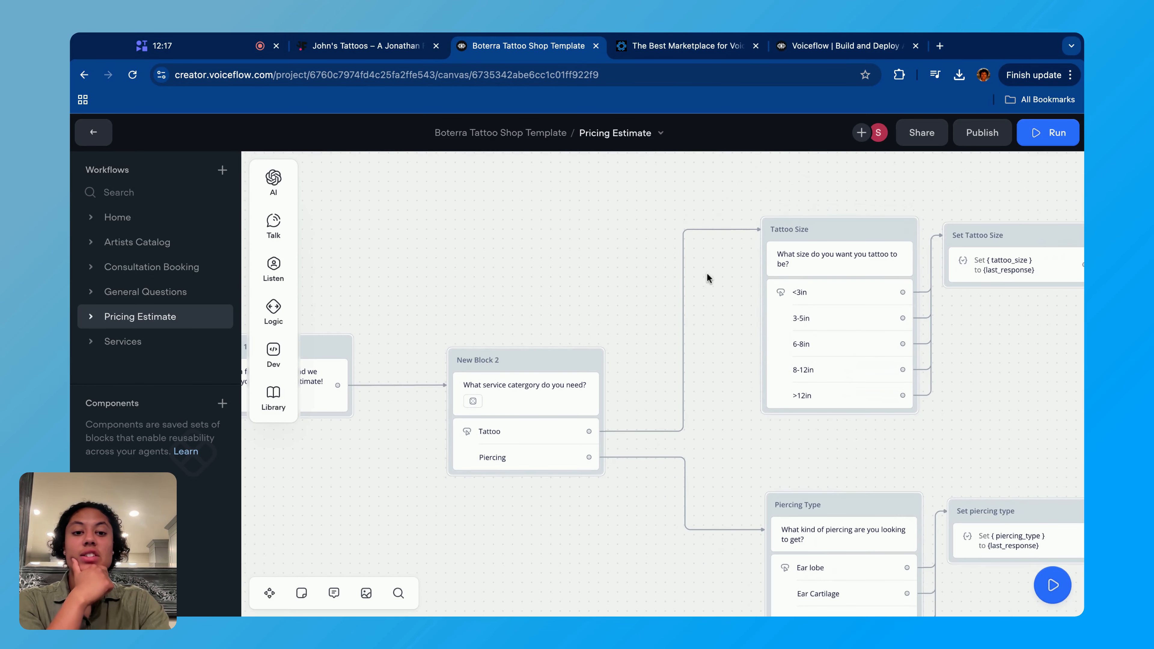
pyautogui.scroll(5, 880, 360)
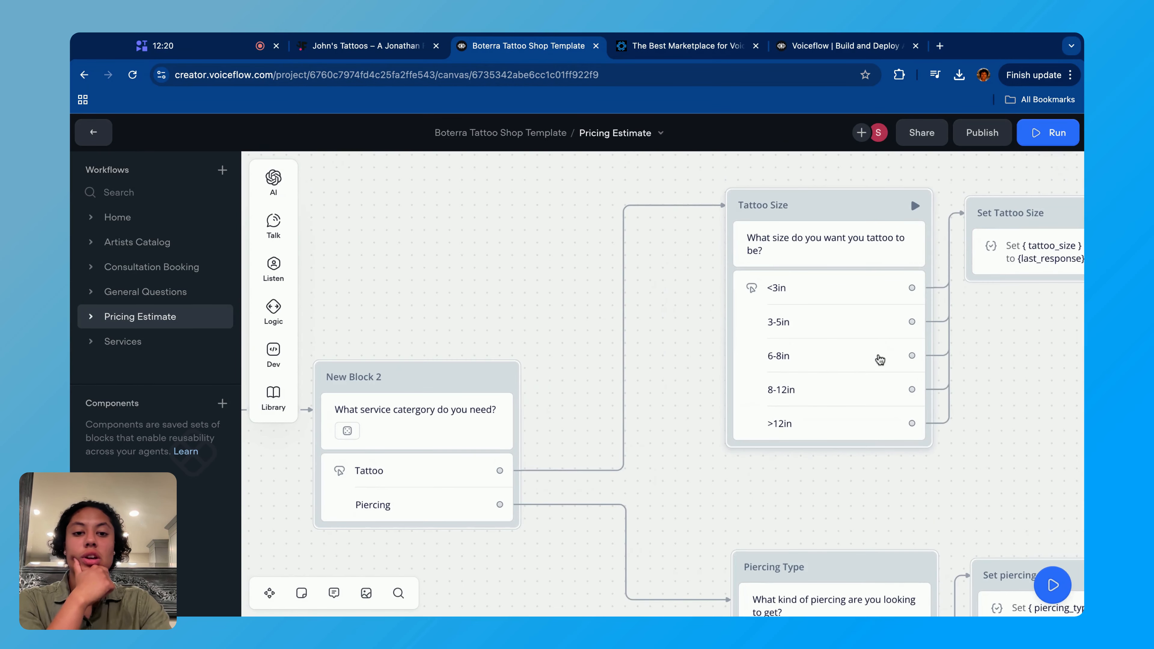
pyautogui.click(346, 46)
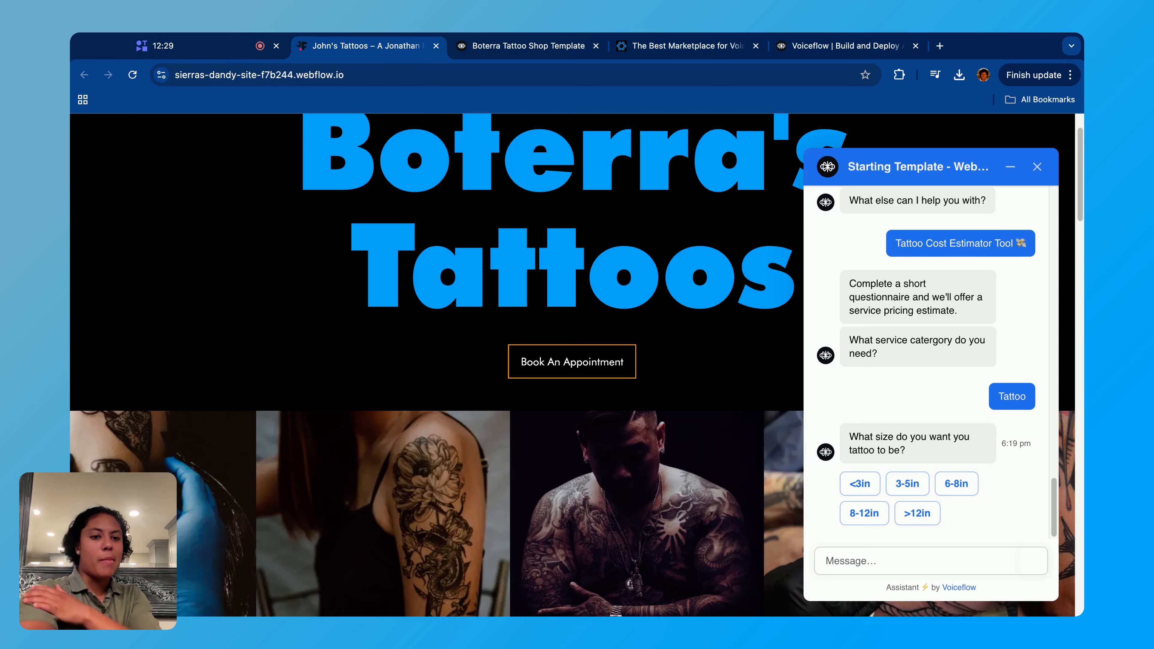
pyautogui.click(923, 485)
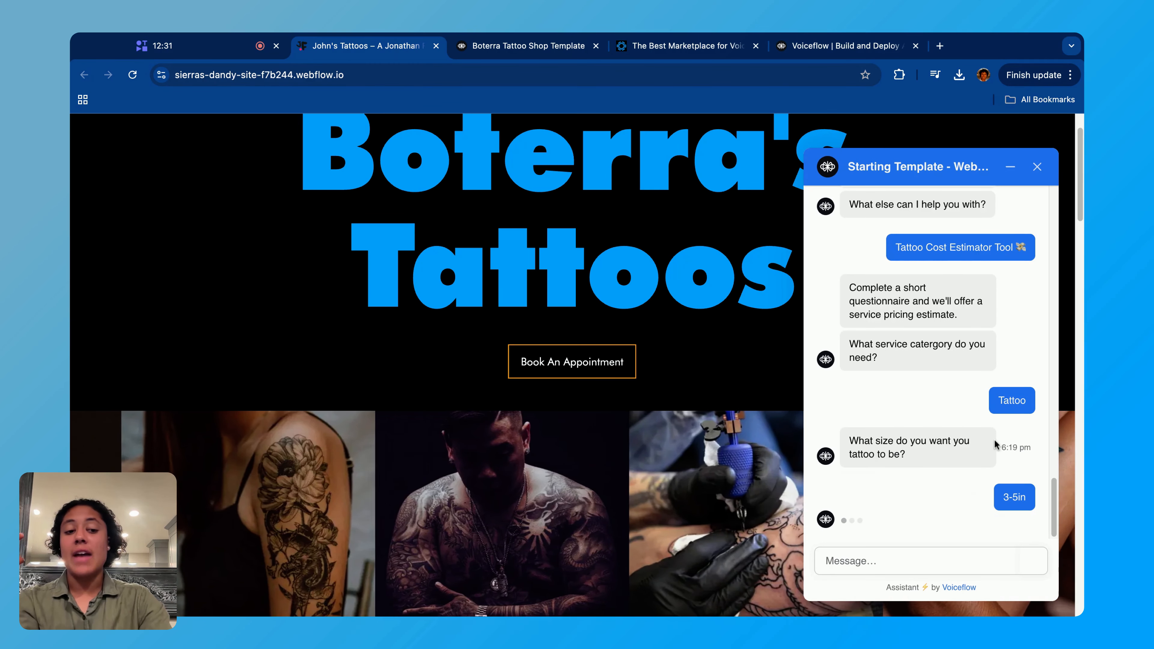
# - Back in the Voiceflow template, inspect the Set Tattoo Size block's tattoo_size variable, its variable choices and its {last_response} value
pyautogui.click(505, 51)
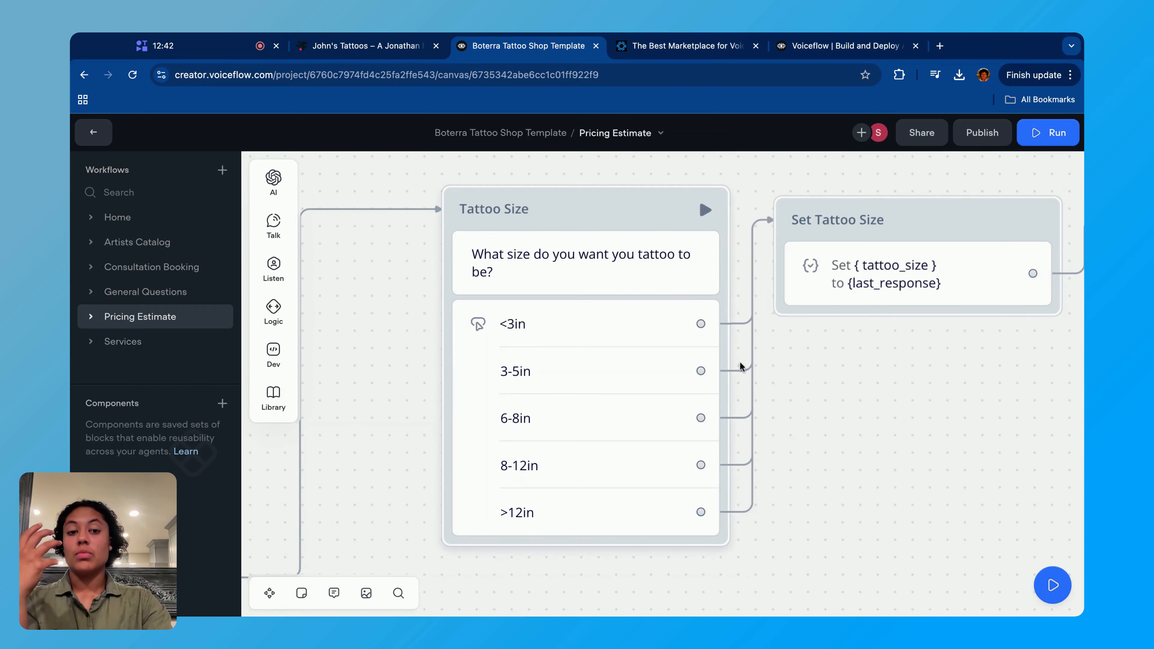
pyautogui.click(836, 298)
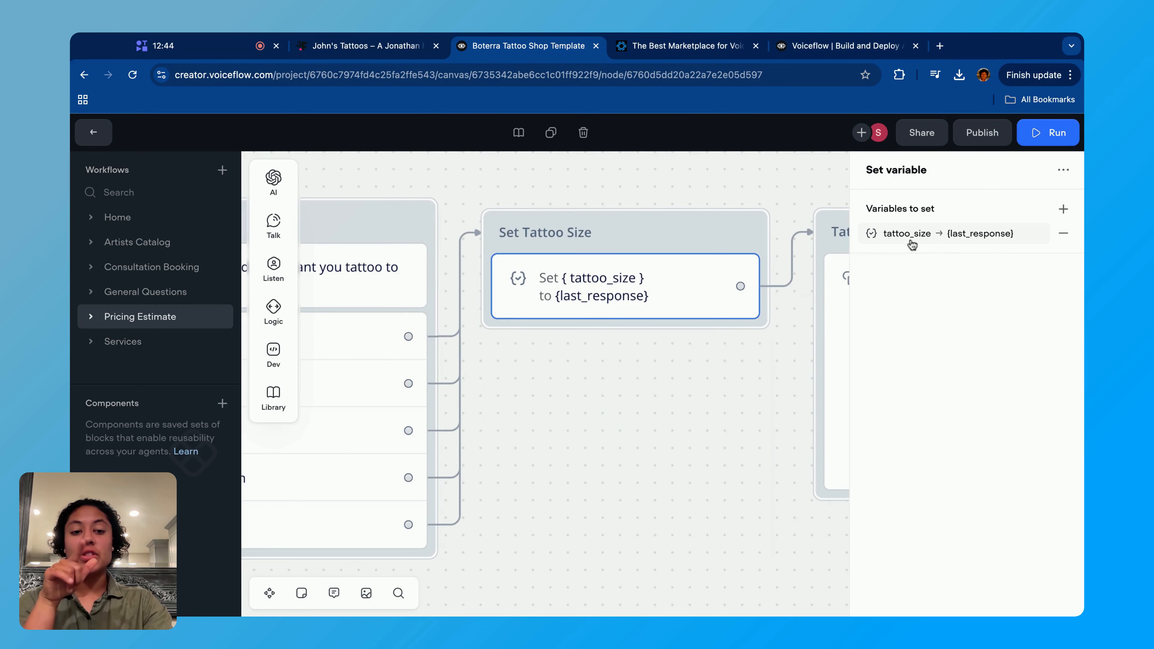
pyautogui.click(997, 237)
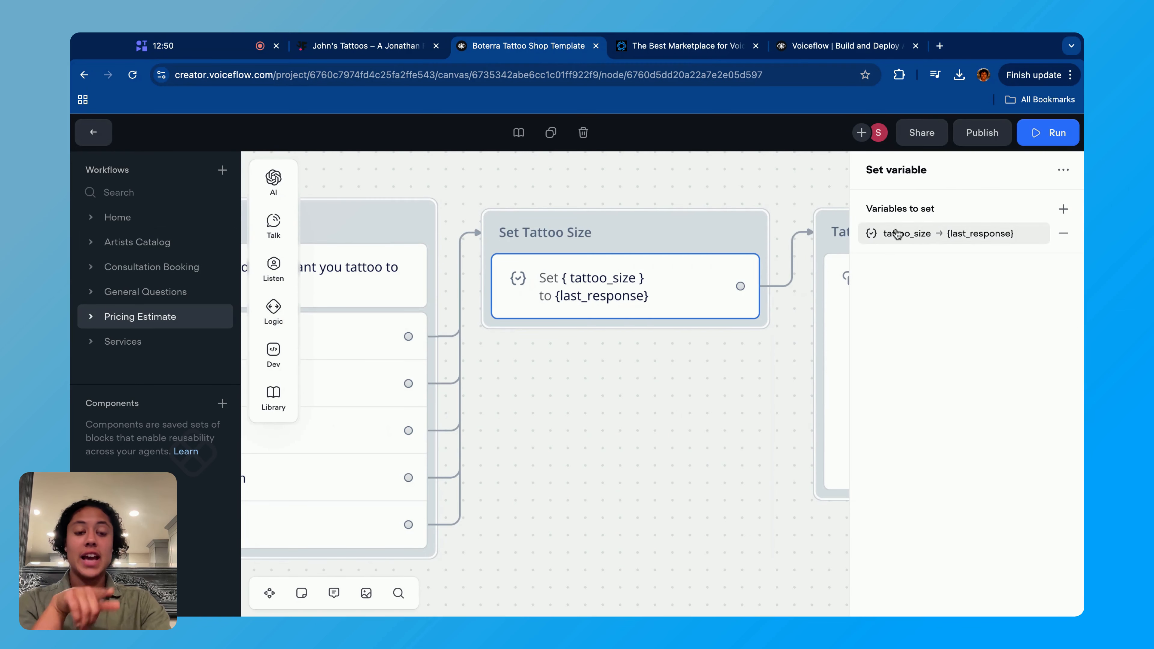
pyautogui.click(901, 236)
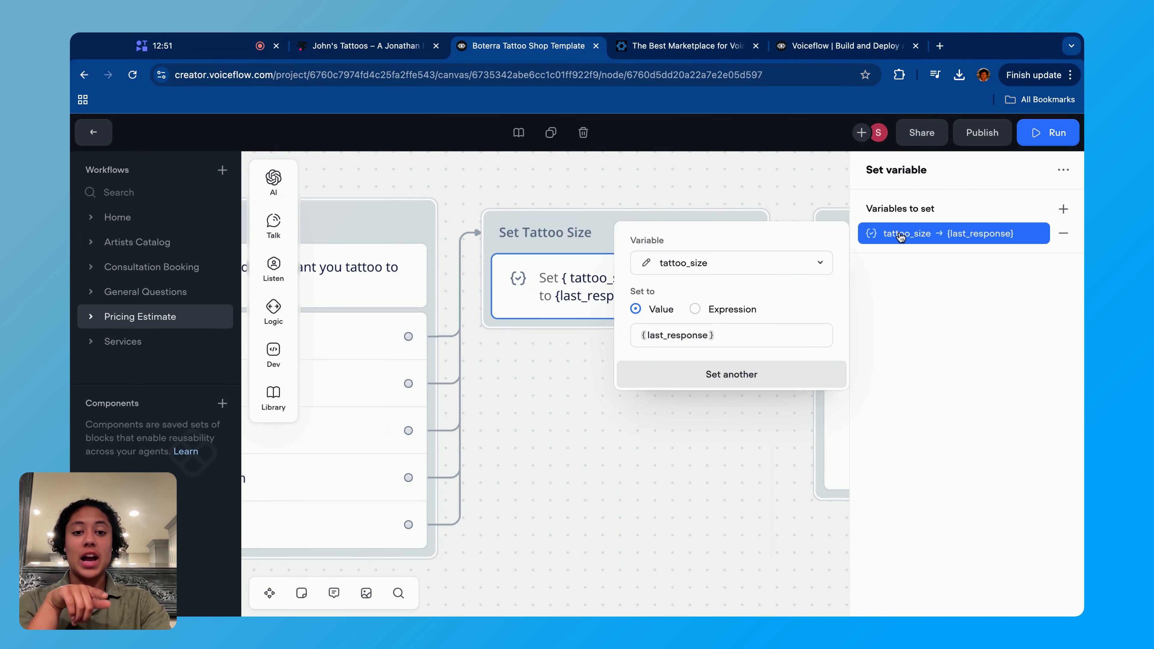
pyautogui.click(779, 255)
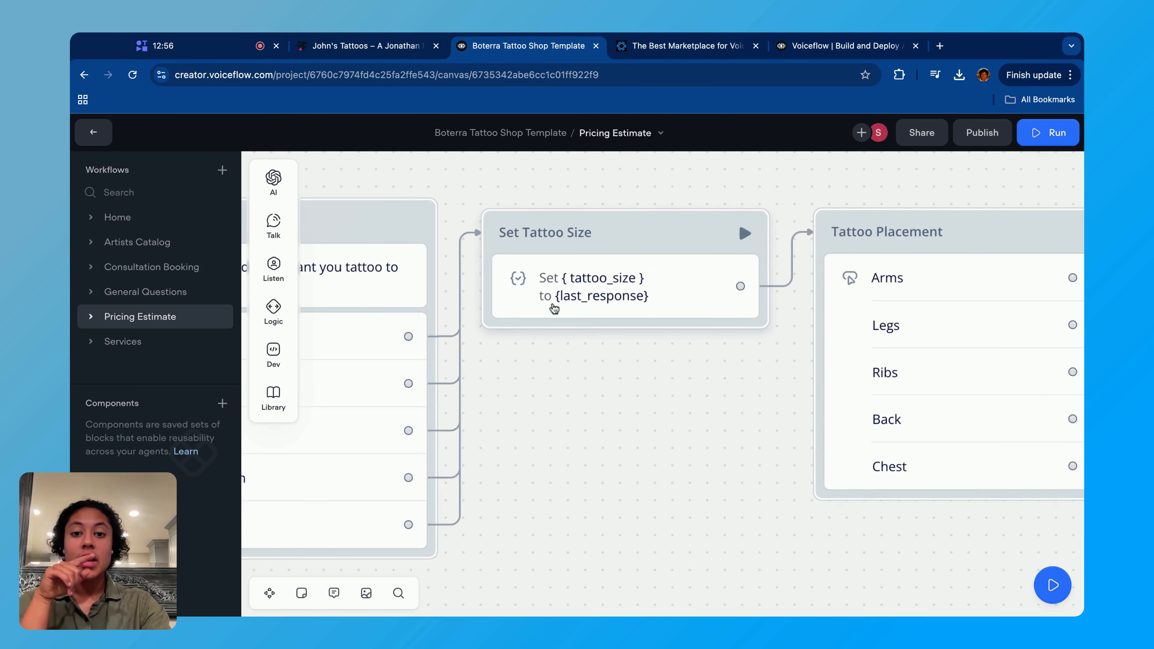
pyautogui.click(554, 308)
pyautogui.click(930, 245)
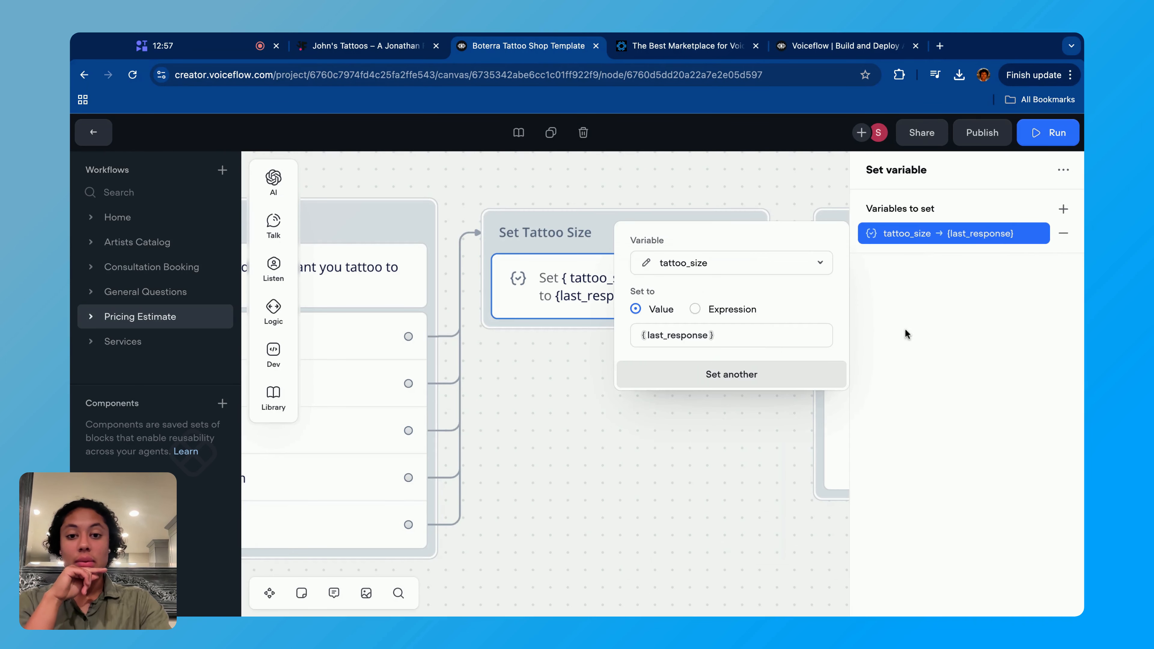
pyautogui.click(725, 336)
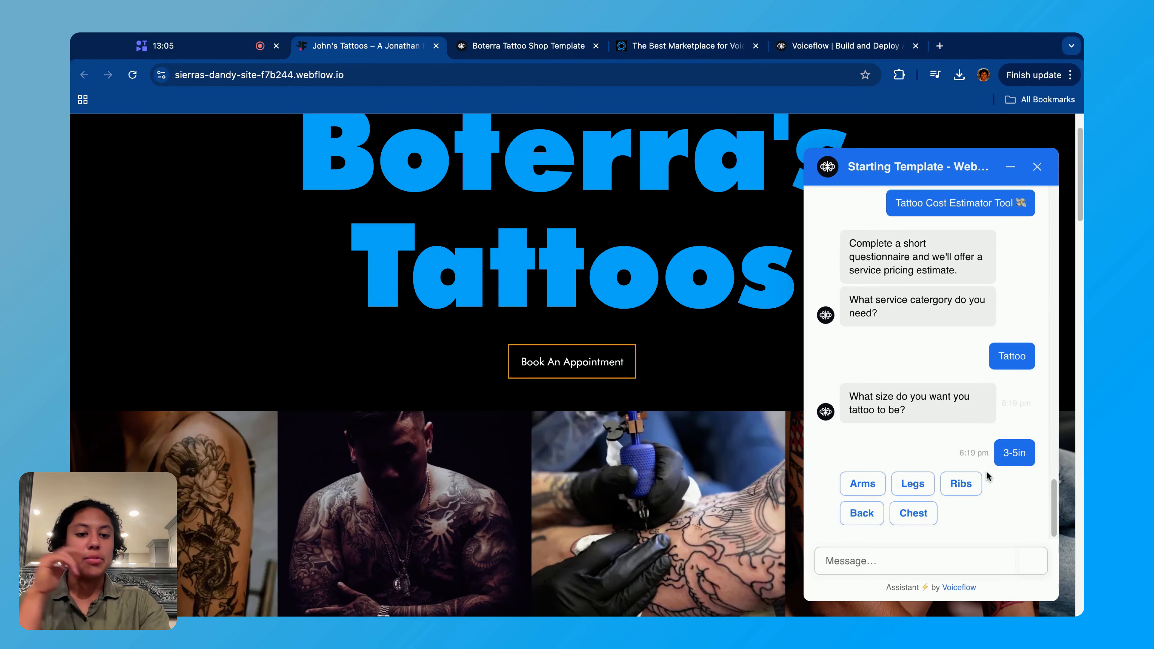
# - Choose Arms as the placement in the website chatbot, then inspect the tattoo_placement variable of the template's Set Tattoo Size copy block
pyautogui.click(862, 484)
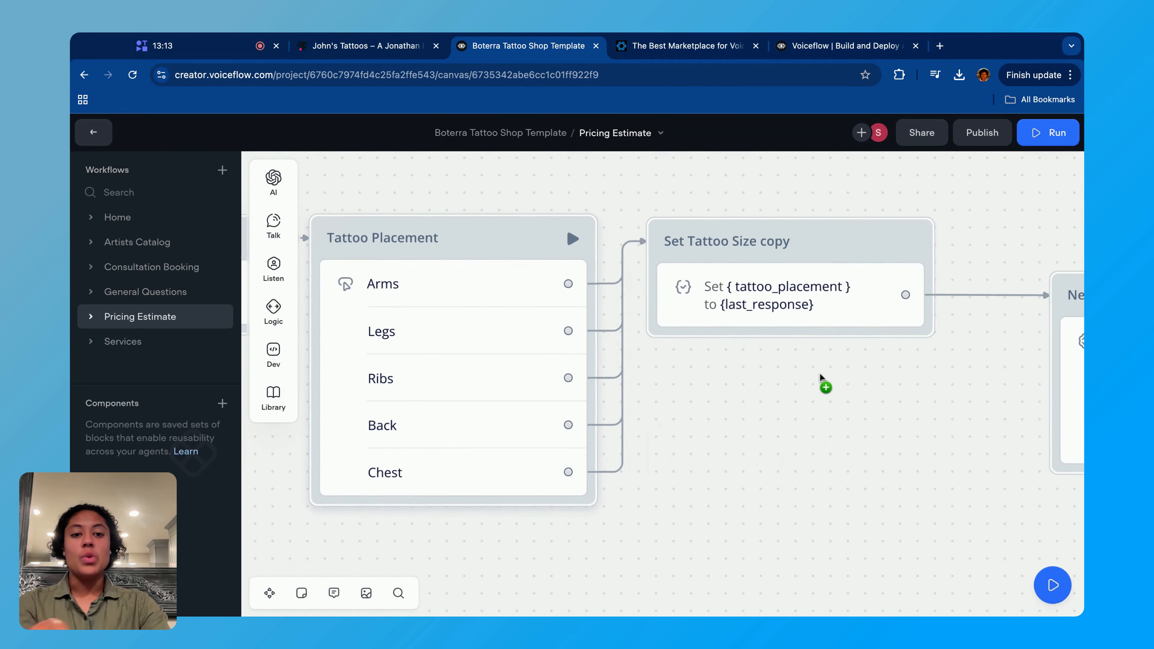
pyautogui.click(728, 297)
pyautogui.click(916, 234)
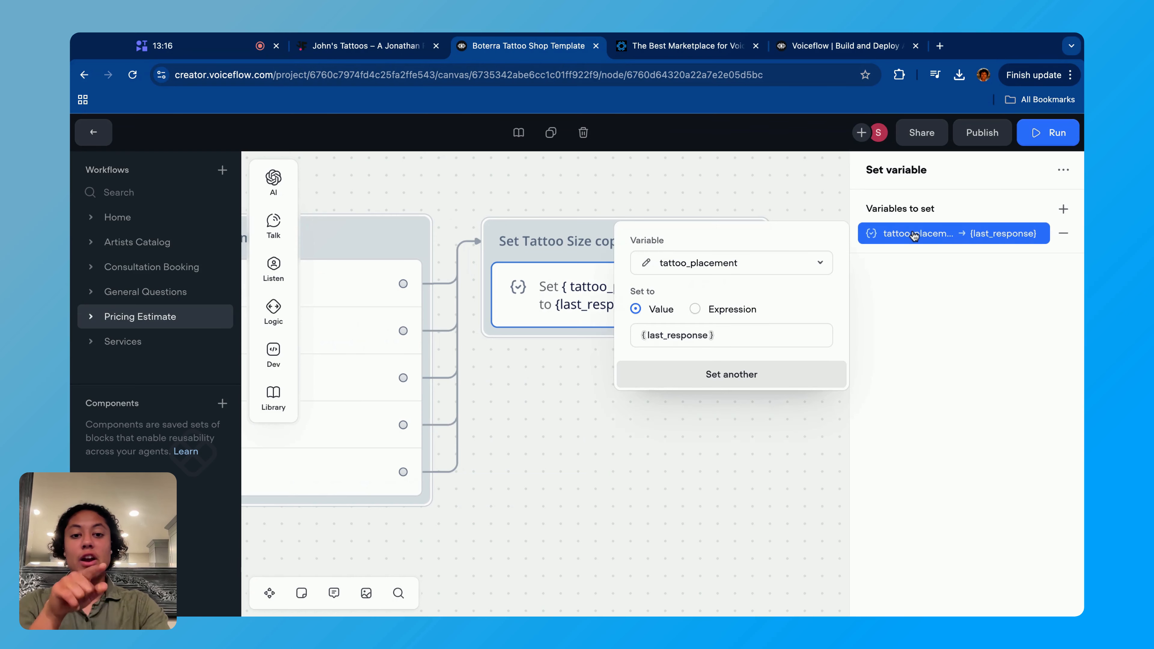
pyautogui.click(782, 268)
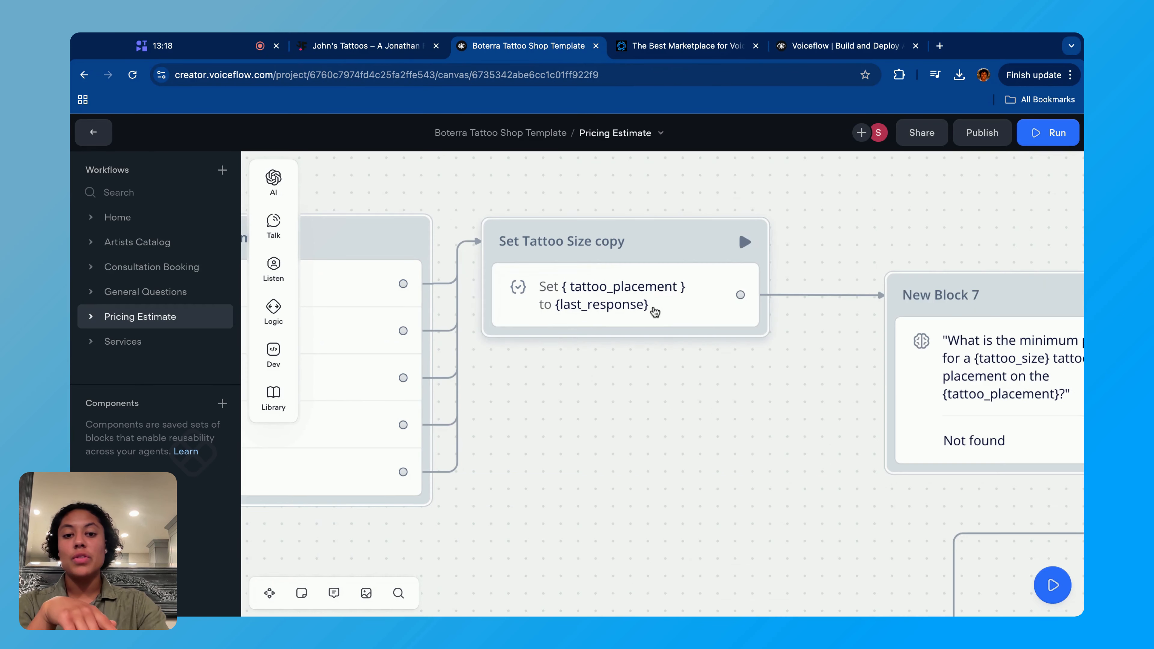
pyautogui.click(655, 312)
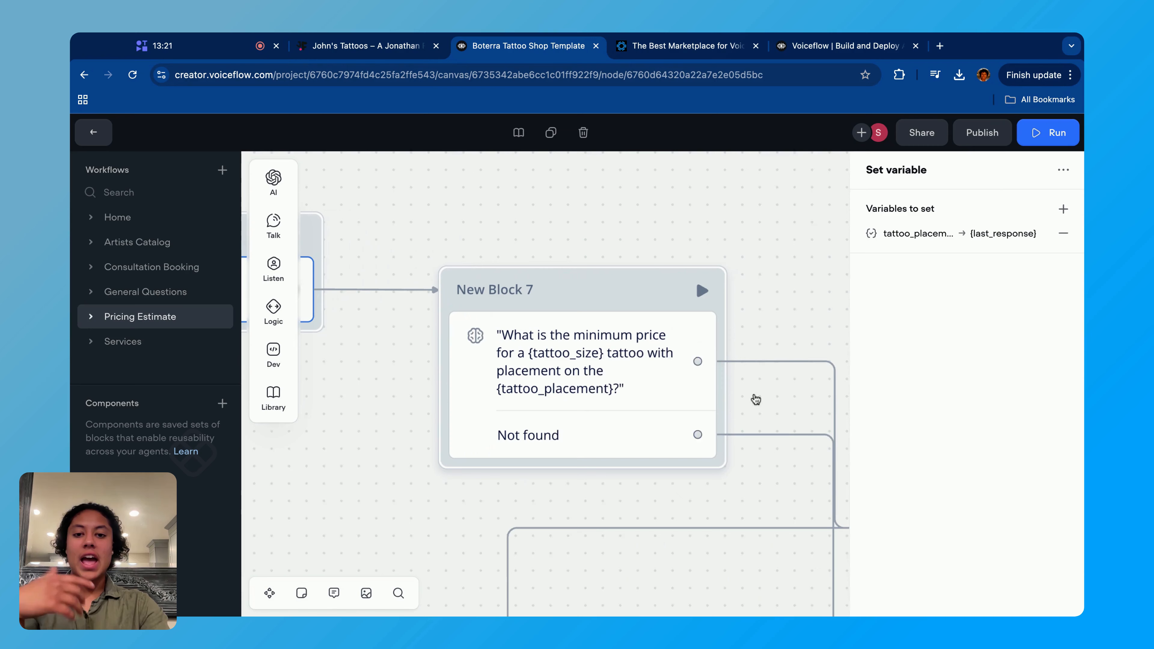
# - Inspect New Block 7's Response AI step, reading its minimum-price question and the variable choices behind tattoo_size
pyautogui.click(577, 364)
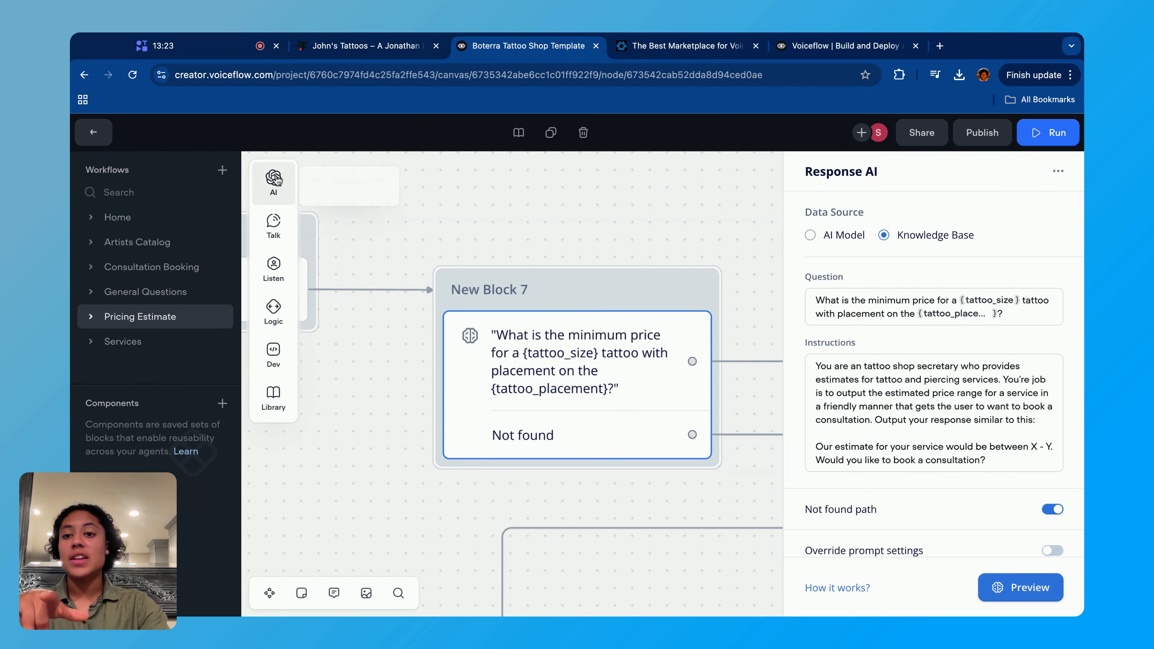
pyautogui.moveTo(298, 180)
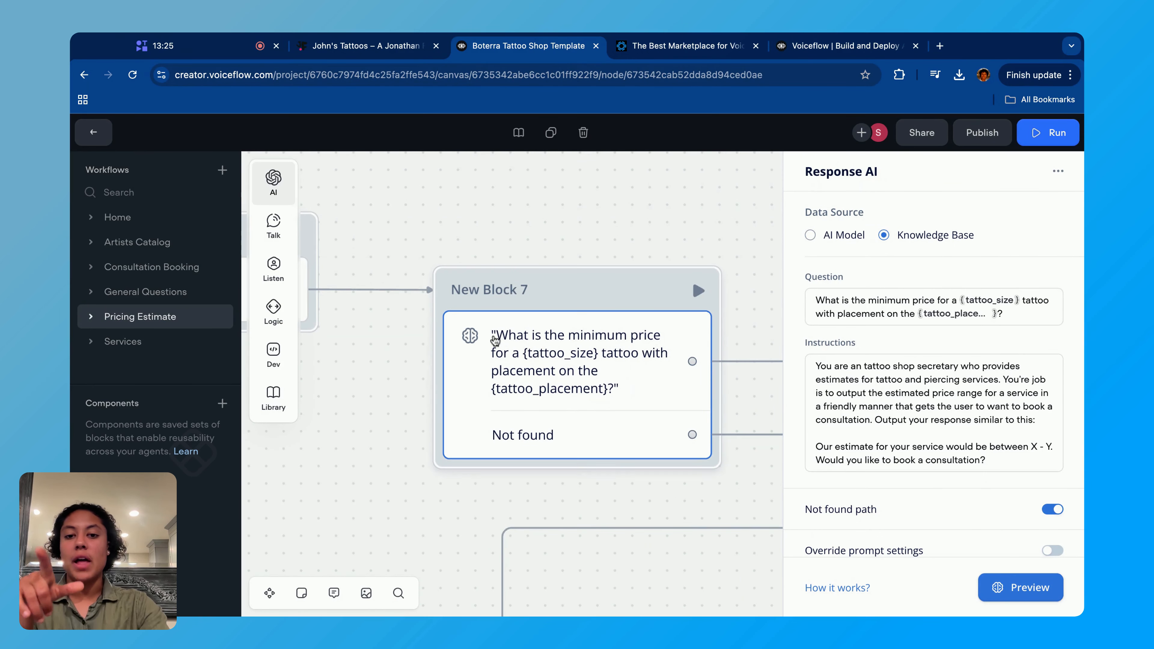
pyautogui.click(846, 312)
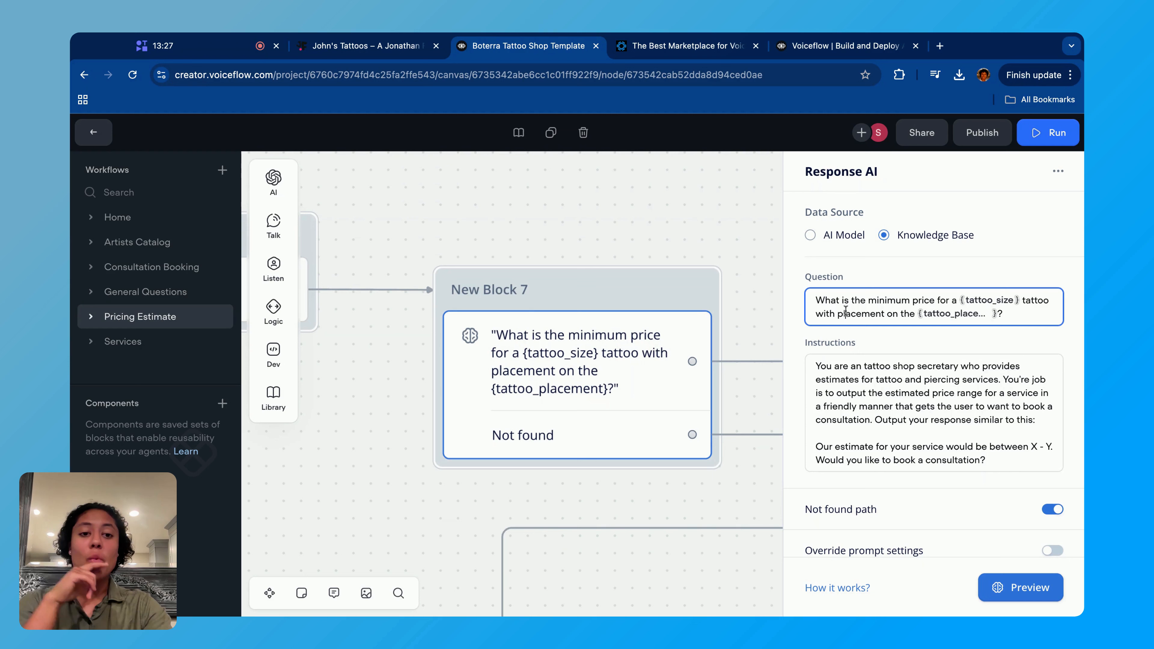
pyautogui.tripleClick(816, 300)
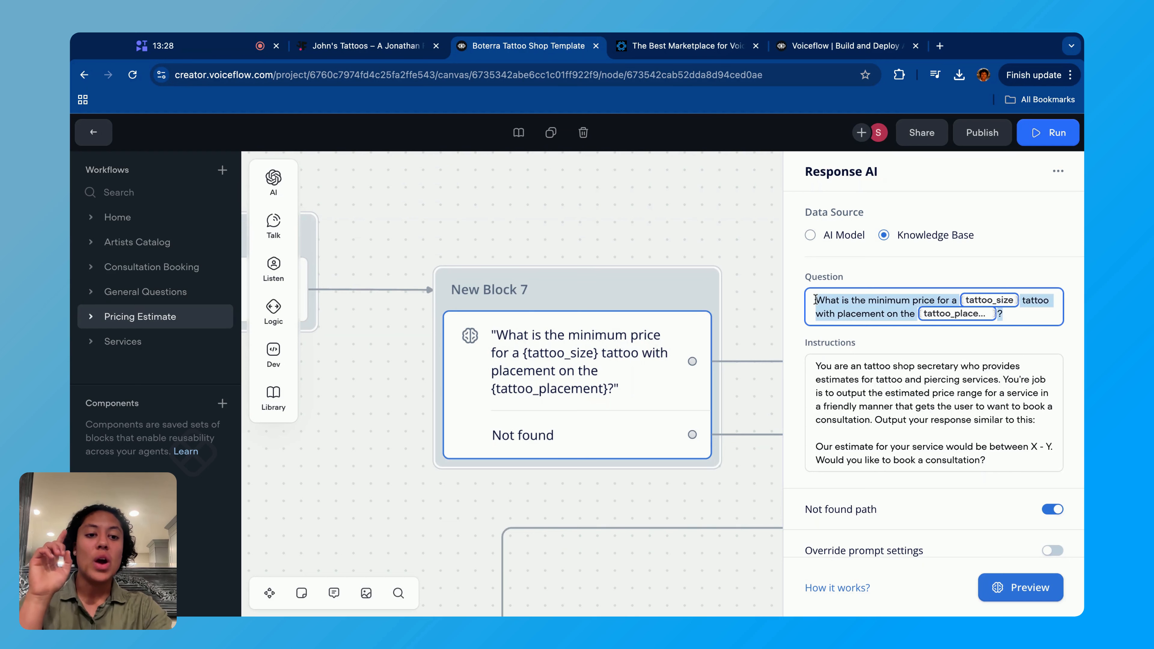
pyautogui.click(883, 305)
pyautogui.click(991, 301)
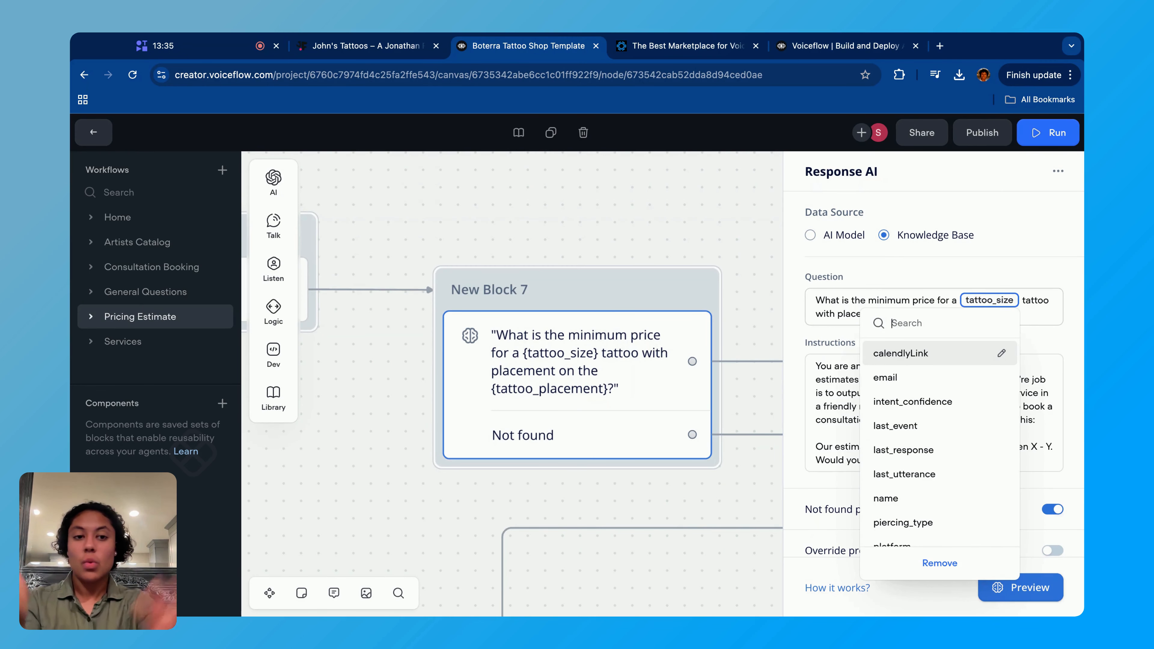
pyautogui.click(1028, 305)
pyautogui.click(1012, 303)
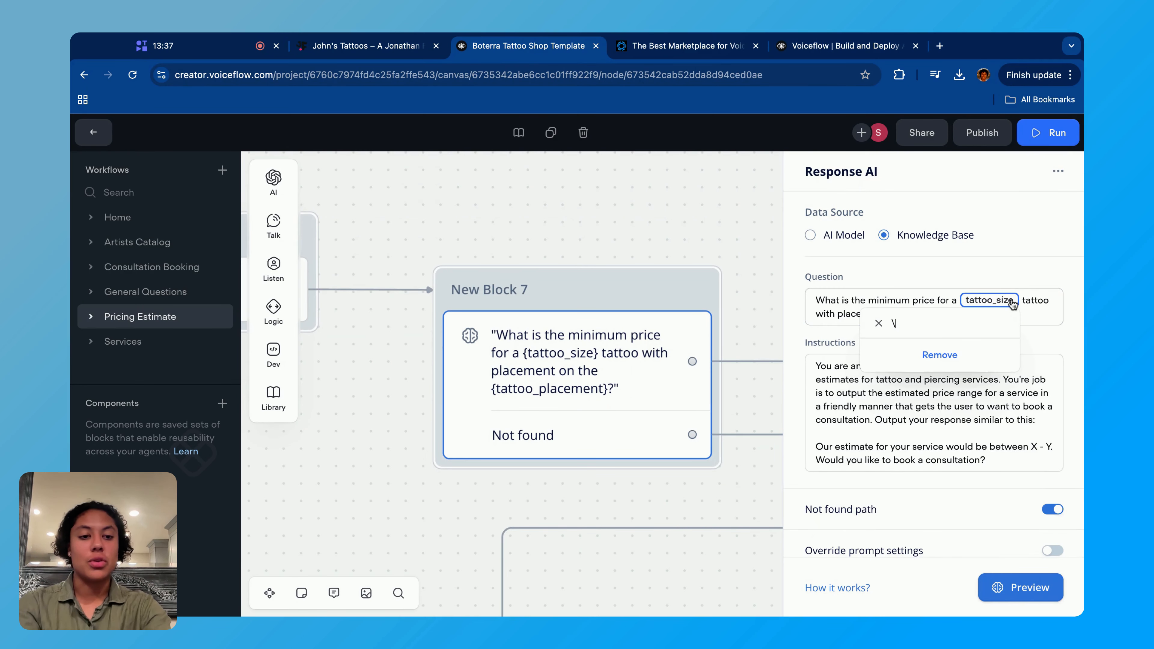
# - Delete the tattoo_size variable from the Response AI question and enter { in its place
pyautogui.click(1021, 302)
pyautogui.press('BackSpace')
pyautogui.press('BackSpace')
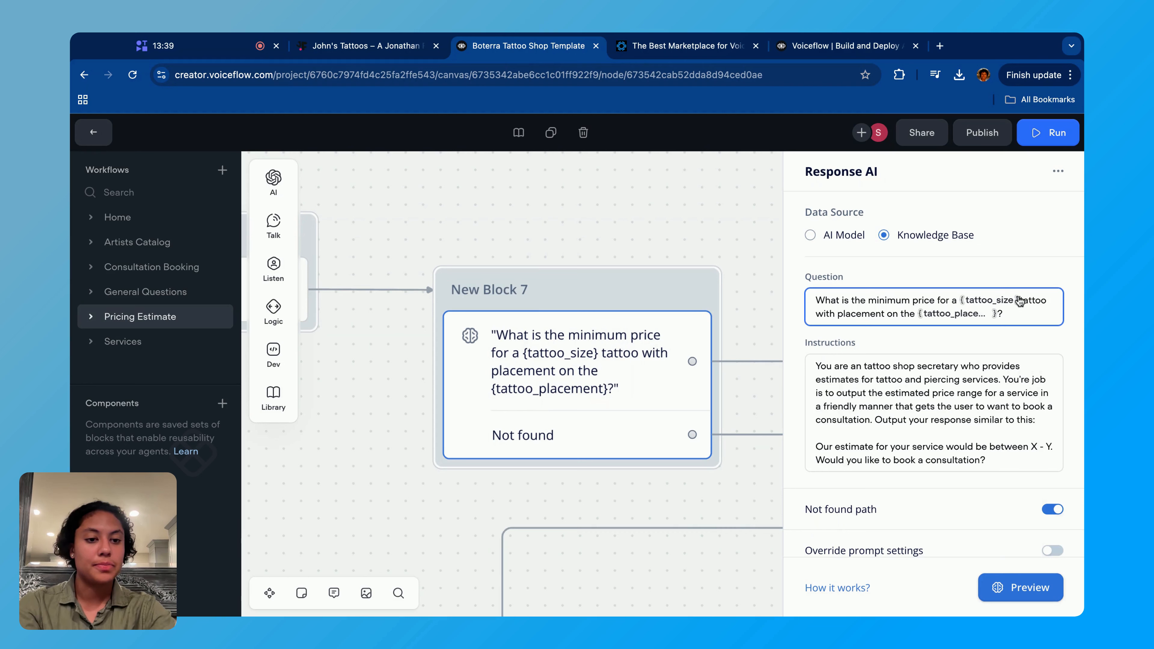
pyautogui.write('{')
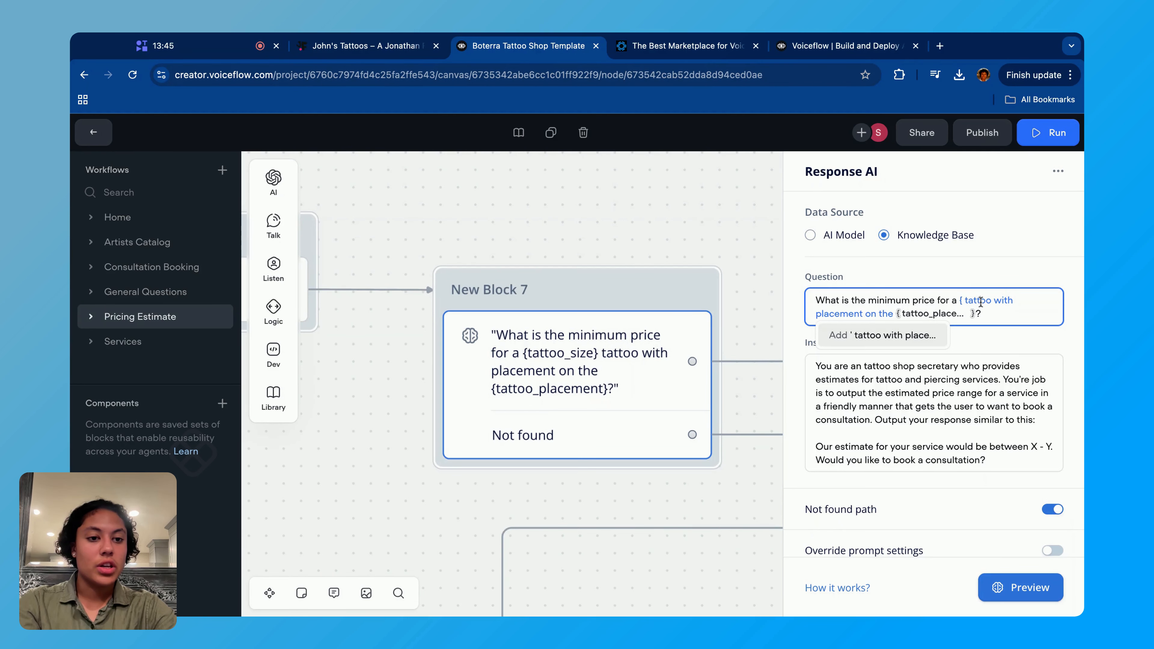
pyautogui.press('BackSpace')
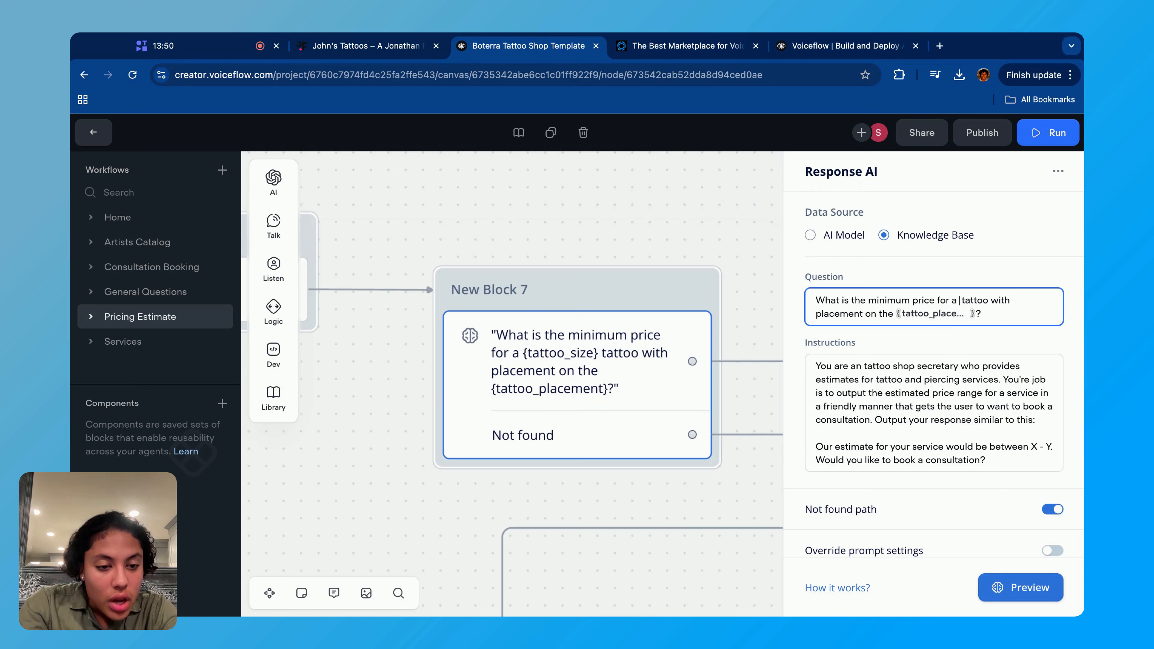
pyautogui.write('{')
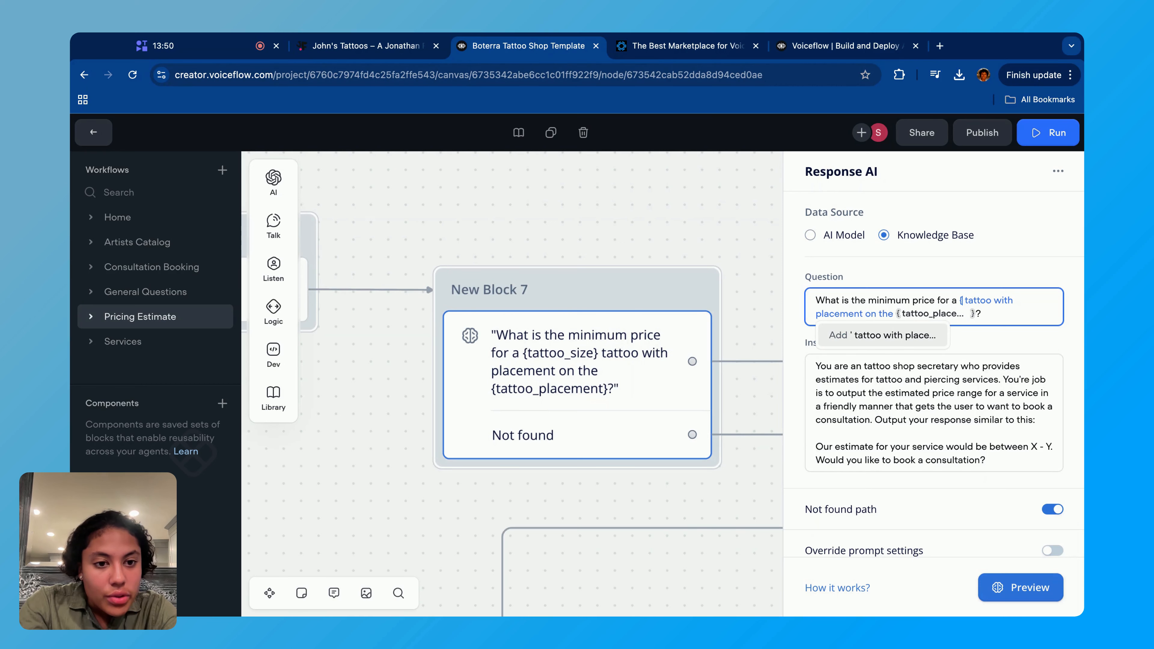
# - Replace the question's text after "What is the minimum price for a" with the tattoo_size variable
pyautogui.moveTo(974, 301); pyautogui.dragTo(988, 312)
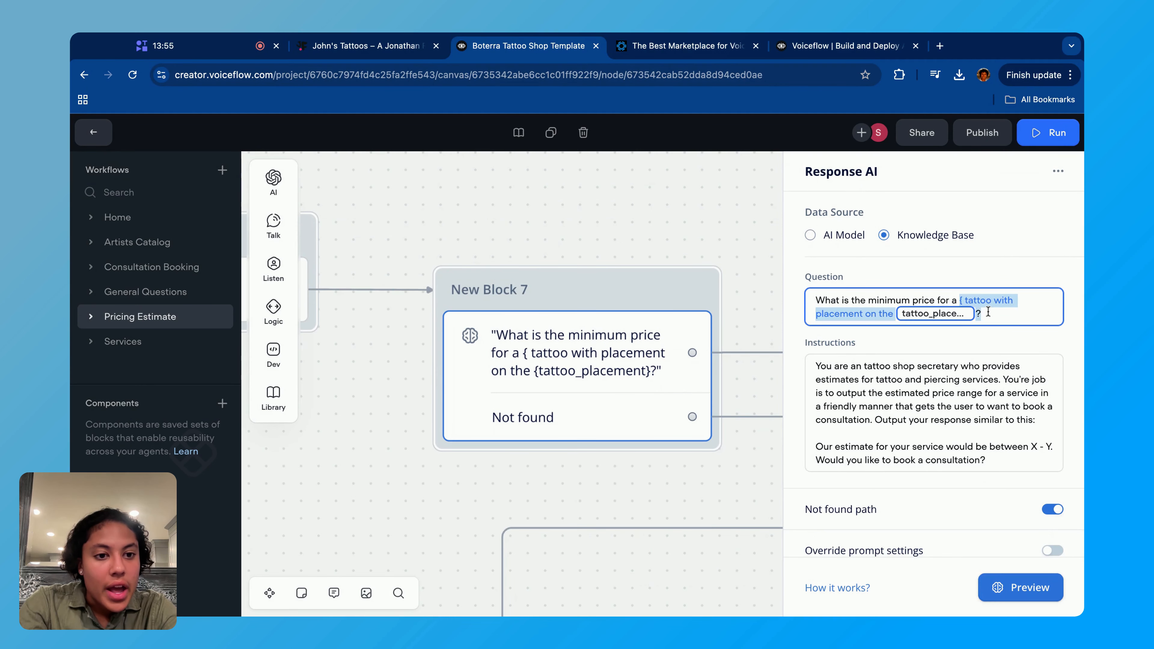
pyautogui.press('BackSpace')
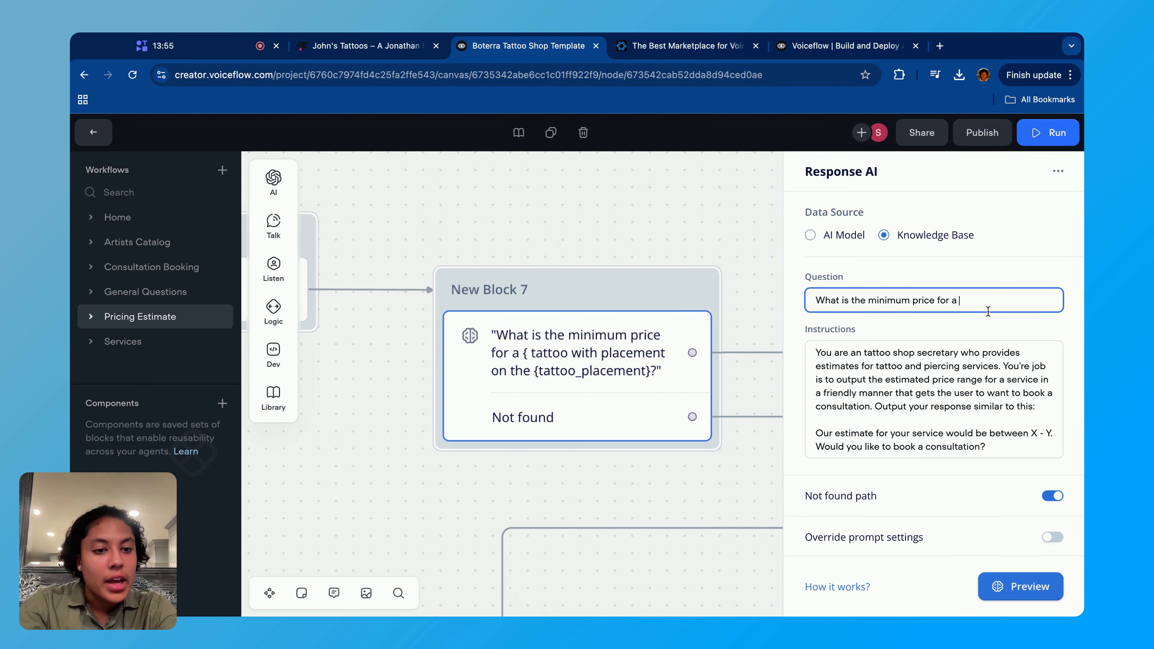
pyautogui.write('{tat')
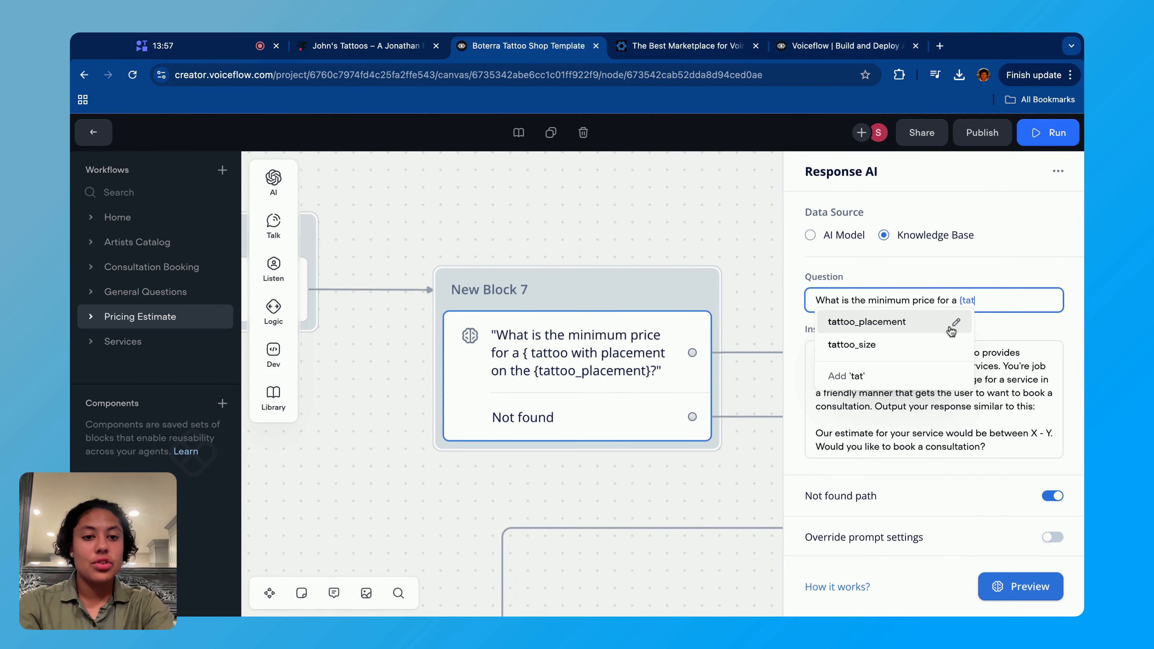
pyautogui.click(927, 345)
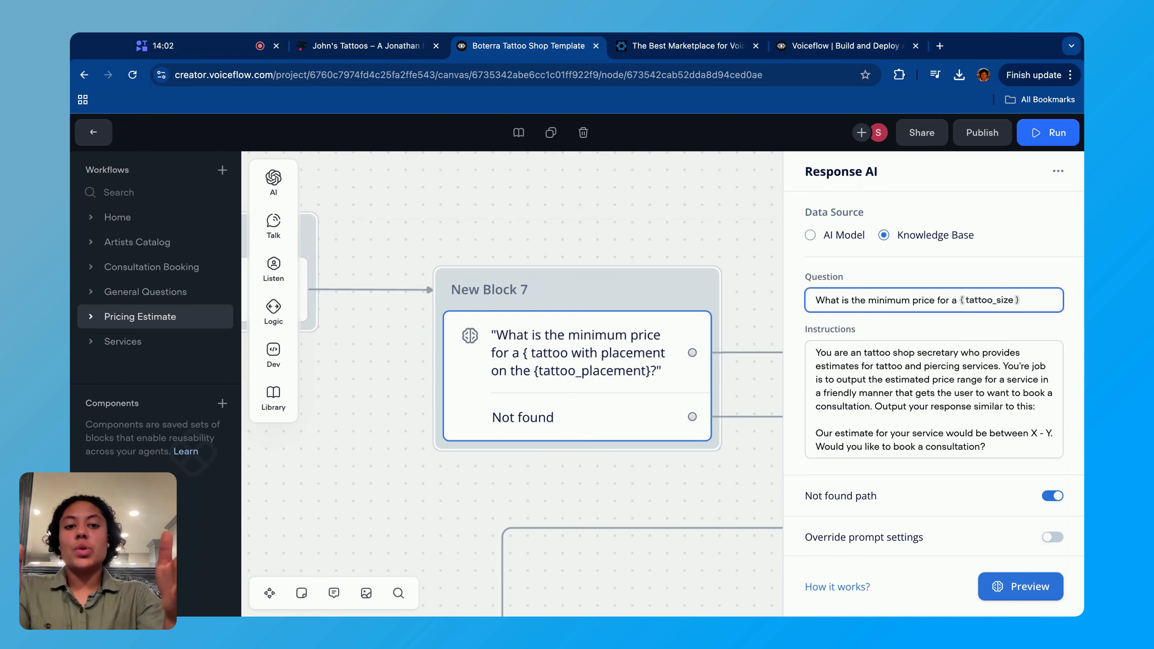
# - Undo the replacement of the question's ending and restore the full question with its tattoo_size and tattoo_placement variables
pyautogui.hotkey('ctrl', 'z')
pyautogui.hotkey('ctrl', 'z')
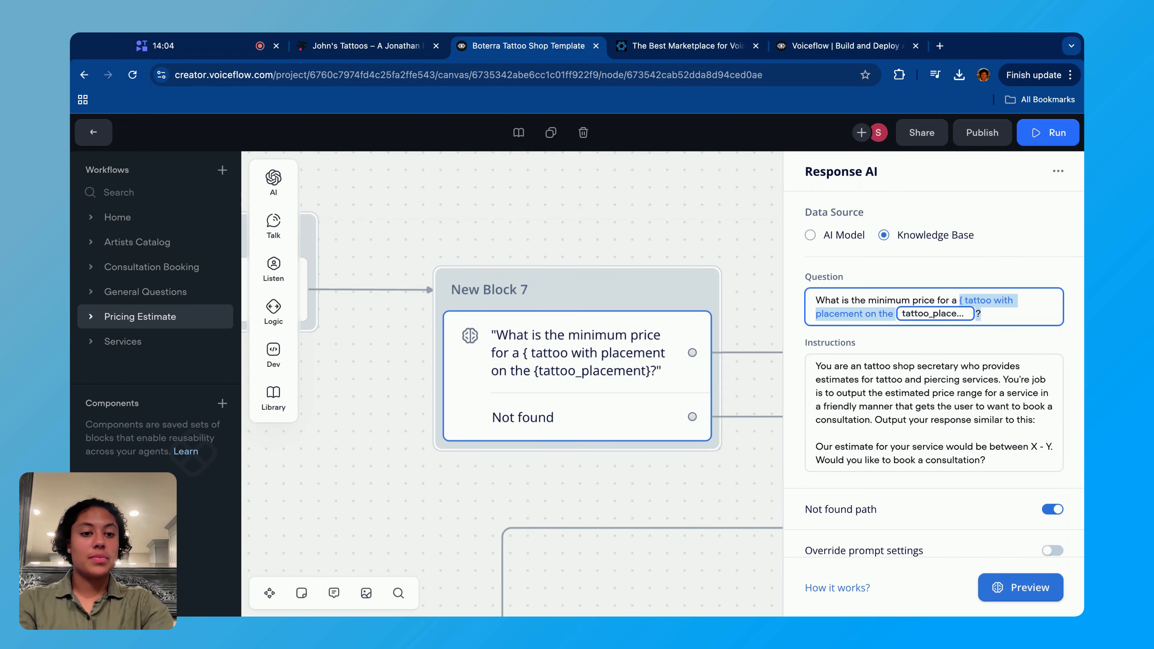
pyautogui.hotkey('ctrl', 'shift', 'z')
pyautogui.hotkey('ctrl', 'shift', 'z')
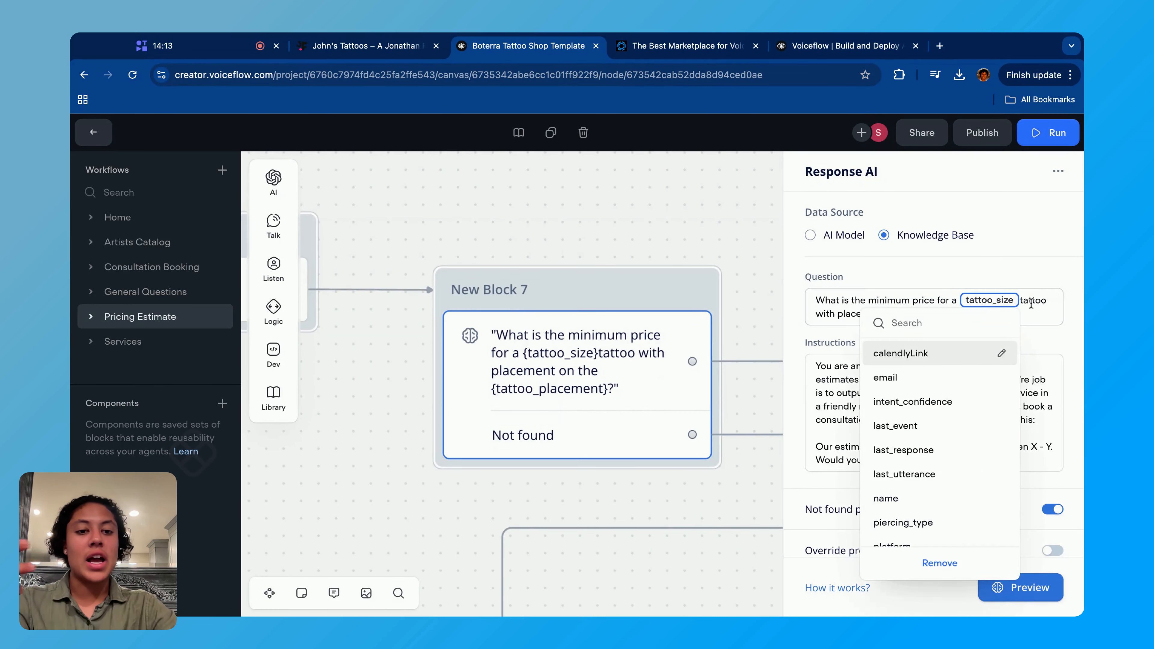
pyautogui.click(1031, 301)
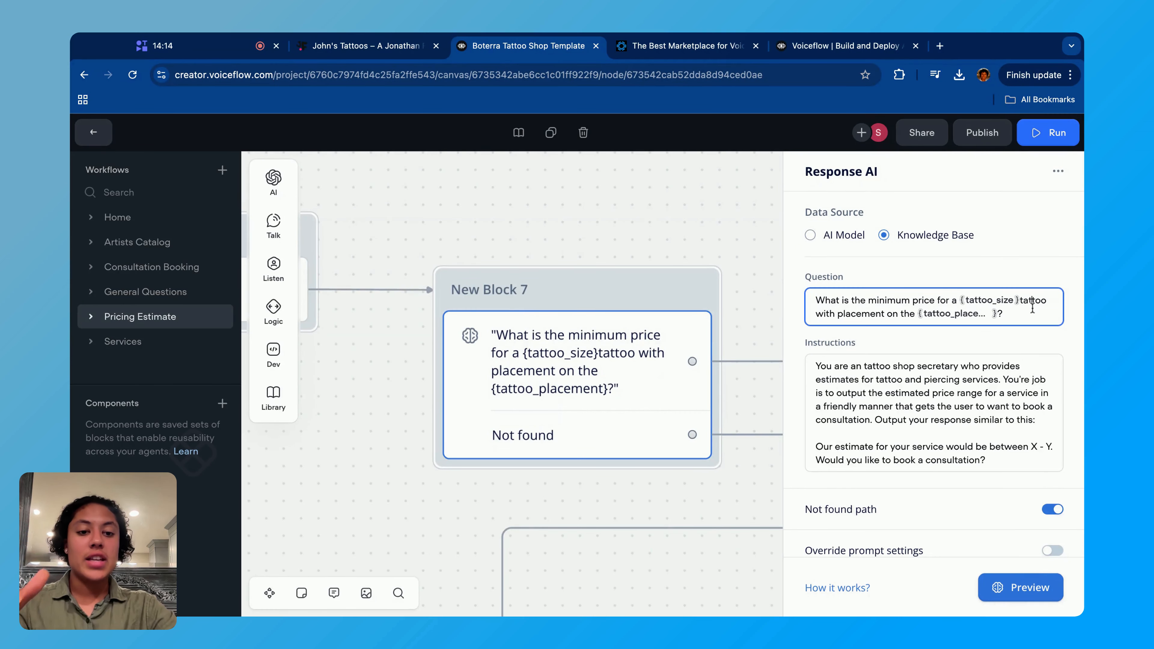
# - Examine the full wording of the Response AI question along with its tattoo_placement and tattoo_size variables
pyautogui.click(956, 315)
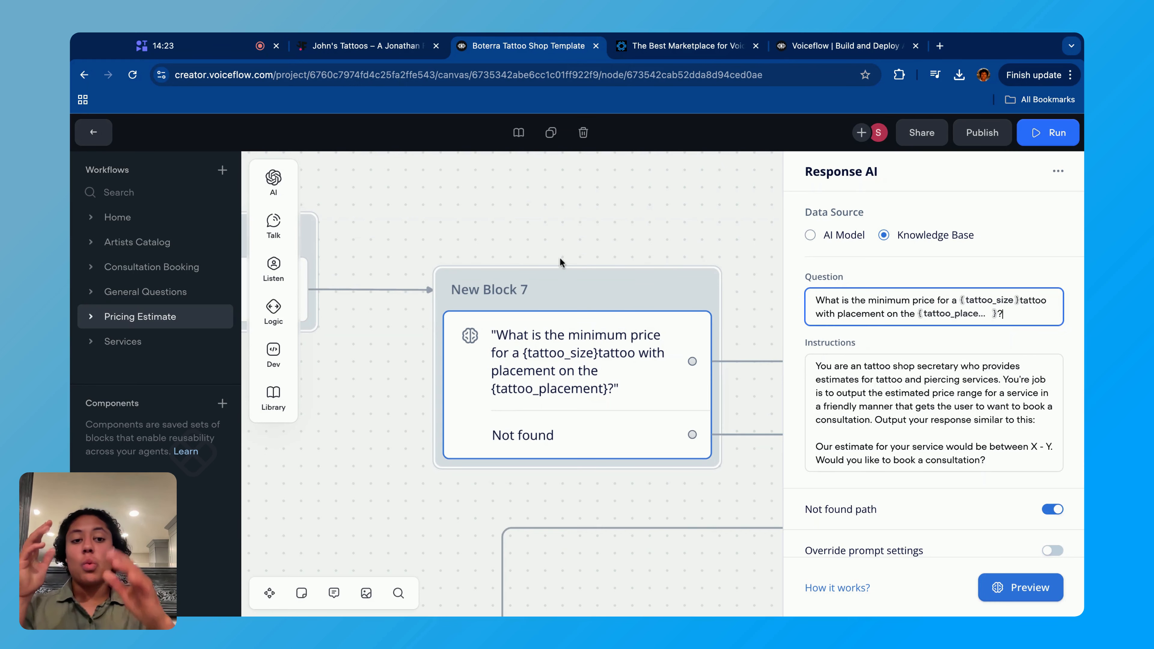
pyautogui.tripleClick(816, 300)
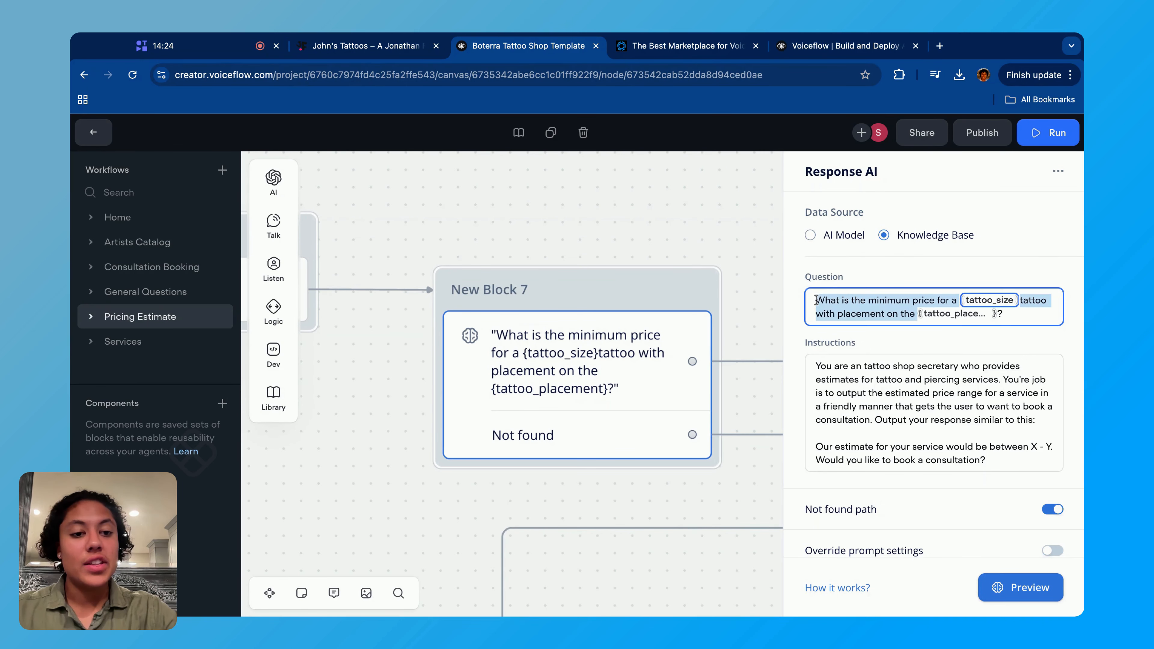
pyautogui.click(817, 301)
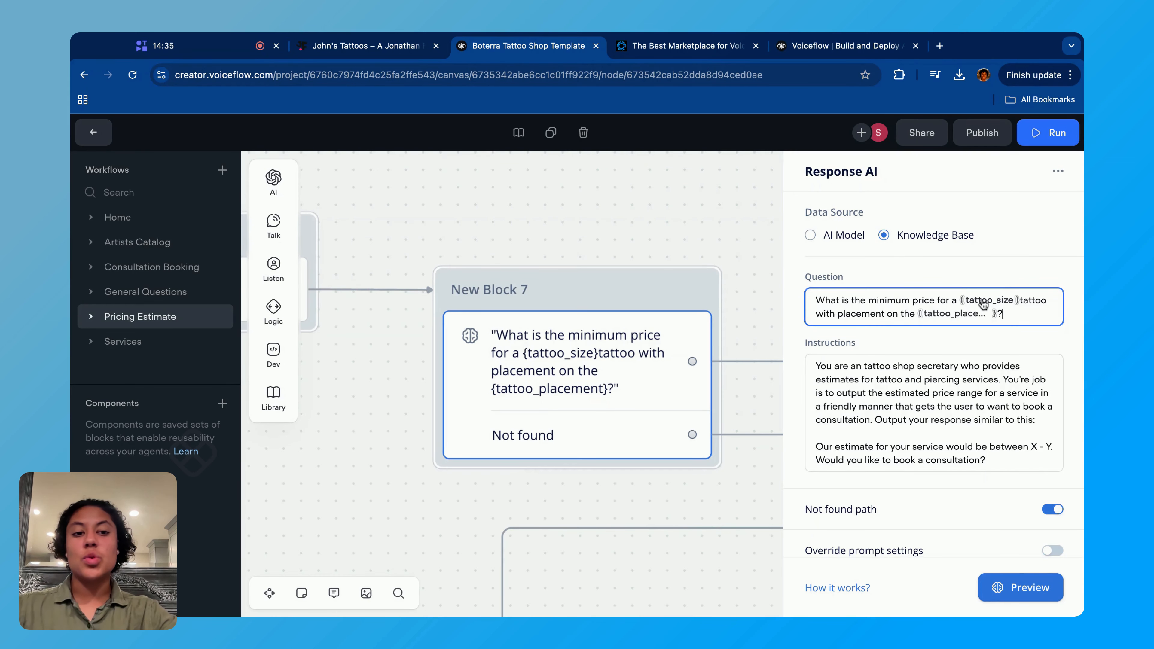
pyautogui.click(984, 301)
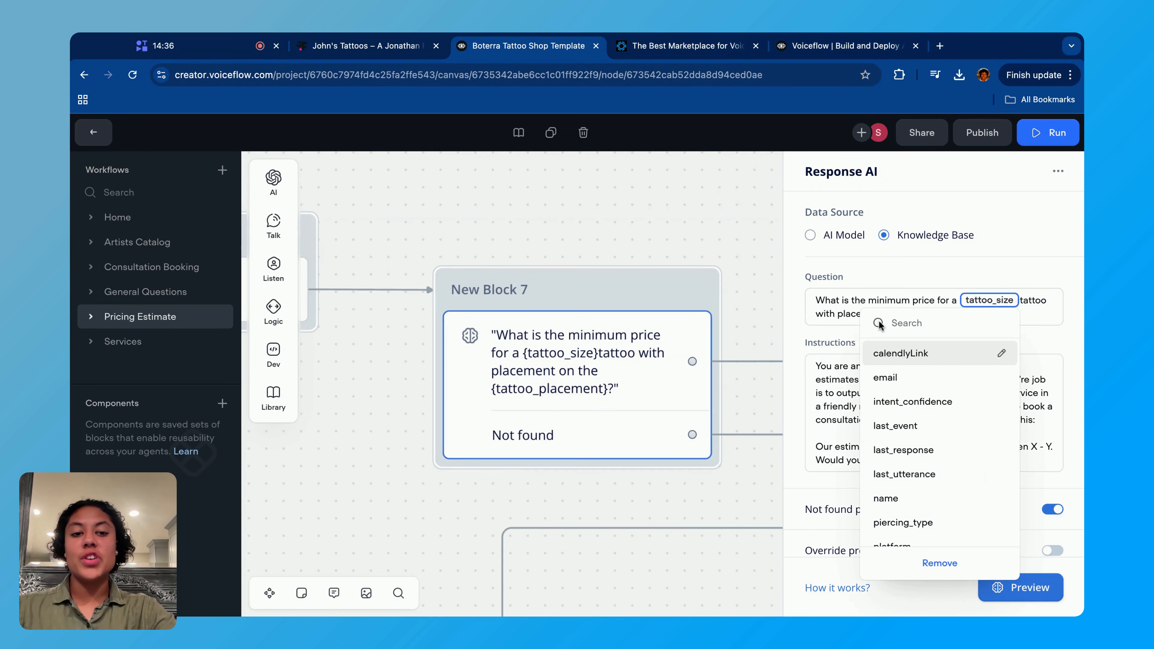
pyautogui.click(842, 315)
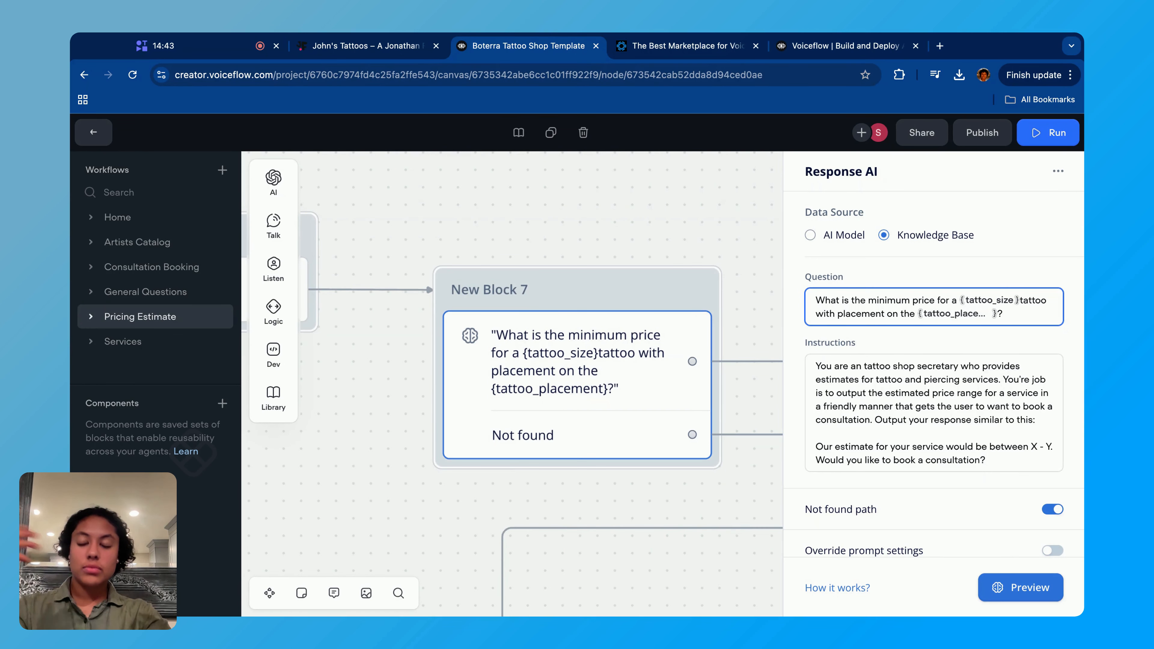
# - Review the Response AI step's Instructions prompt and its Data Source setting, then close the step's settings
pyautogui.scroll(-1, 840, 388)
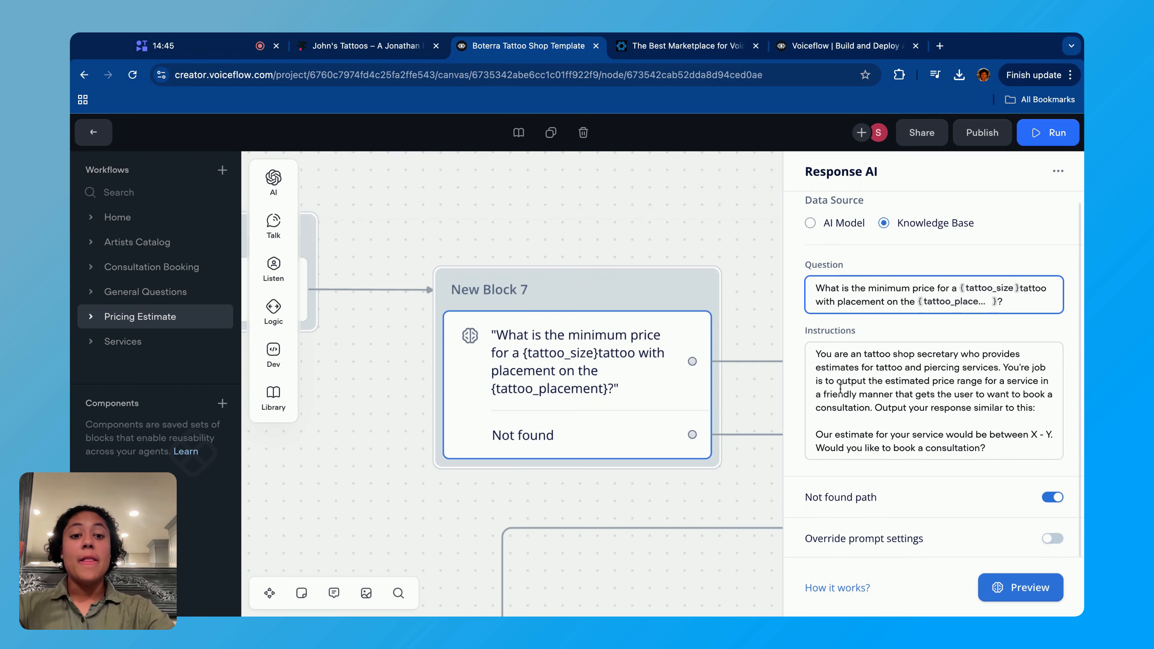
pyautogui.moveTo(816, 350); pyautogui.dragTo(1001, 454)
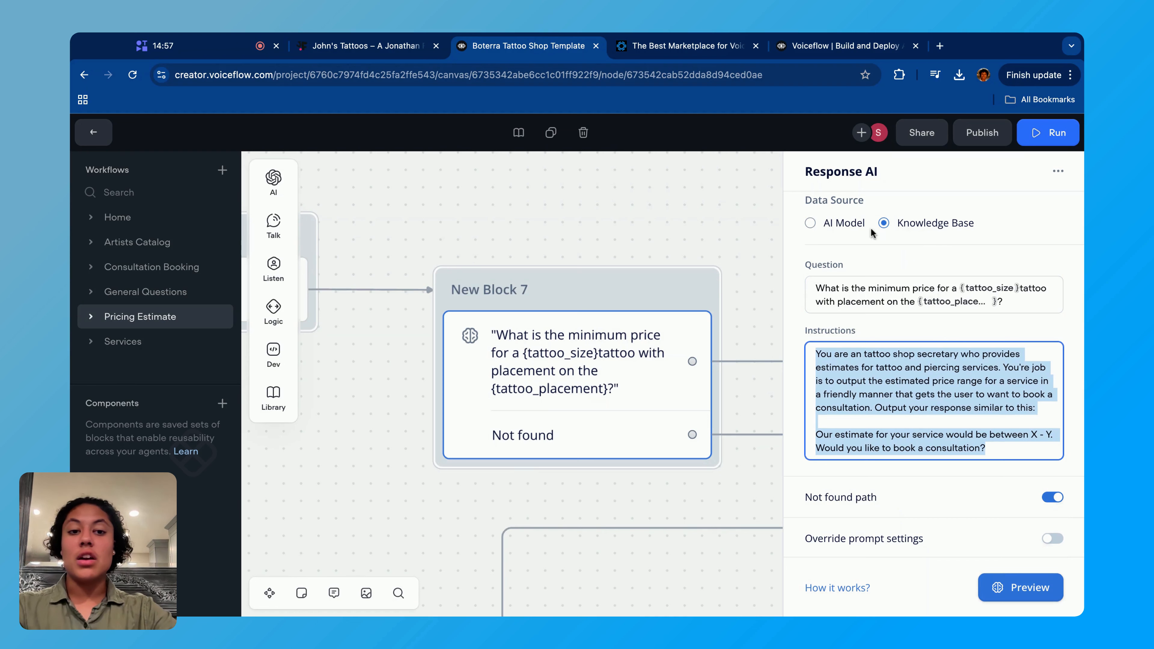
pyautogui.scroll(1, 859, 233)
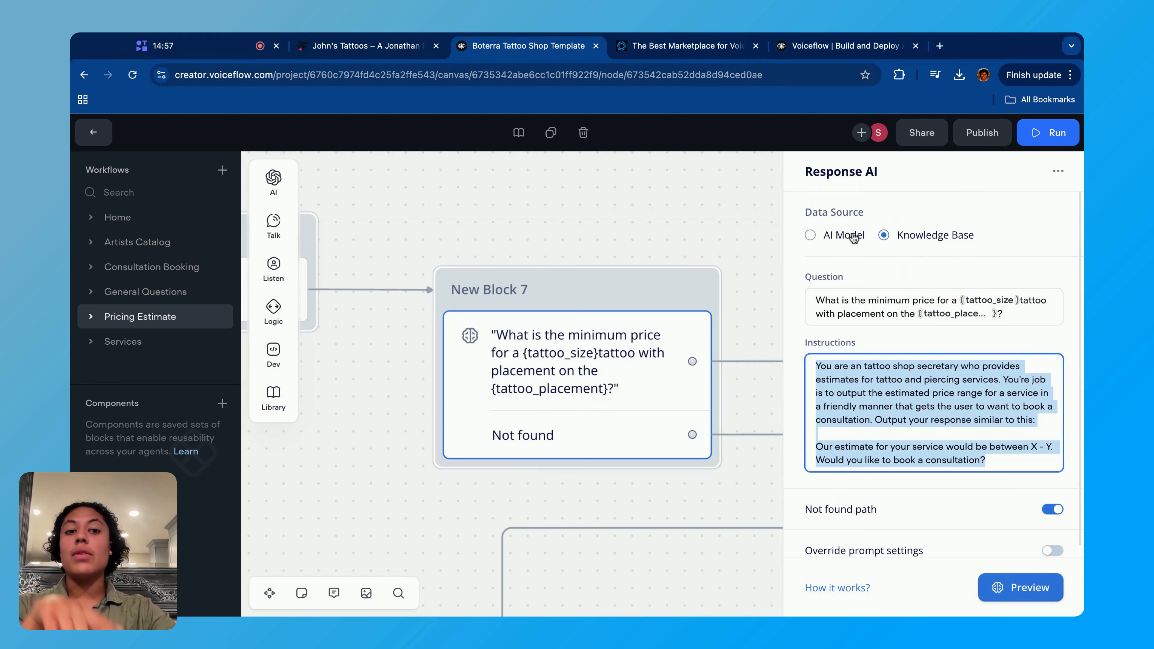
pyautogui.tripleClick(804, 211)
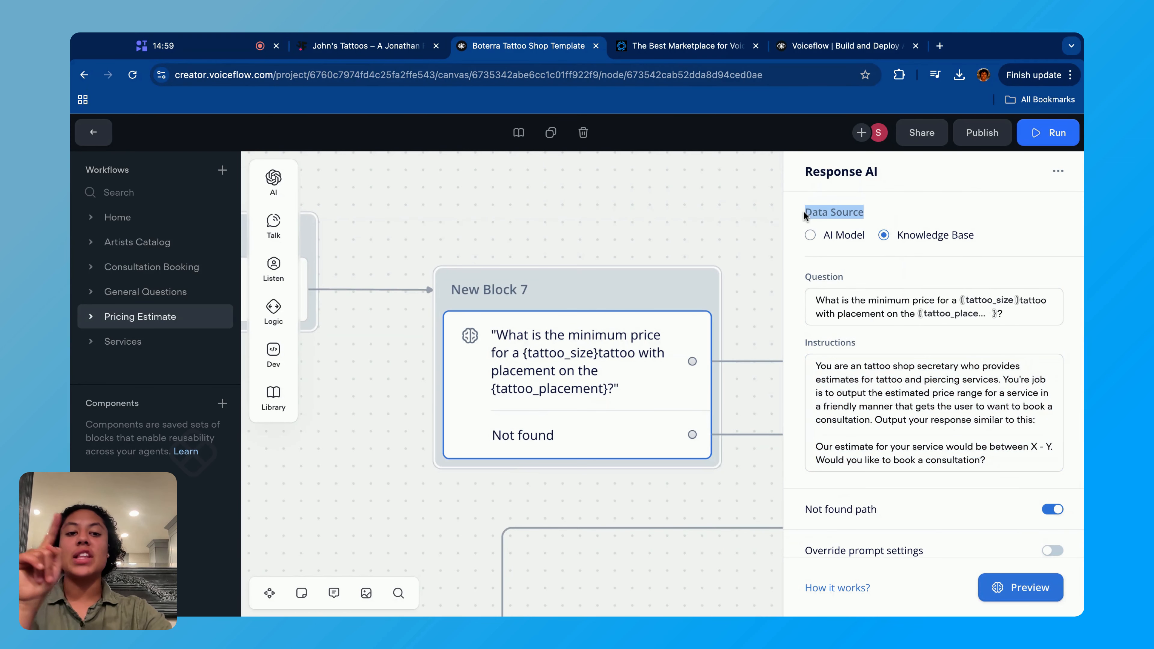
pyautogui.click(607, 198)
# - Leave the canvas for the agent's Knowledge base and read the chunk content of Tattoo Shop Sample Pricing.pdf
pyautogui.scroll(-5, 750, 340)
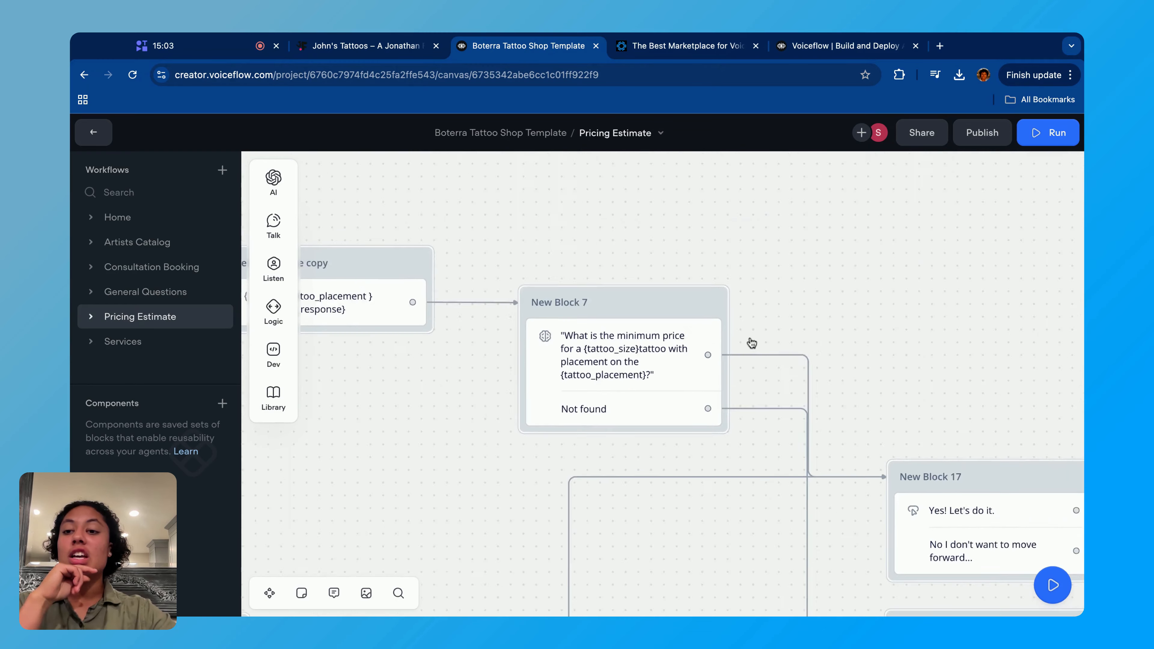
pyautogui.click(94, 133)
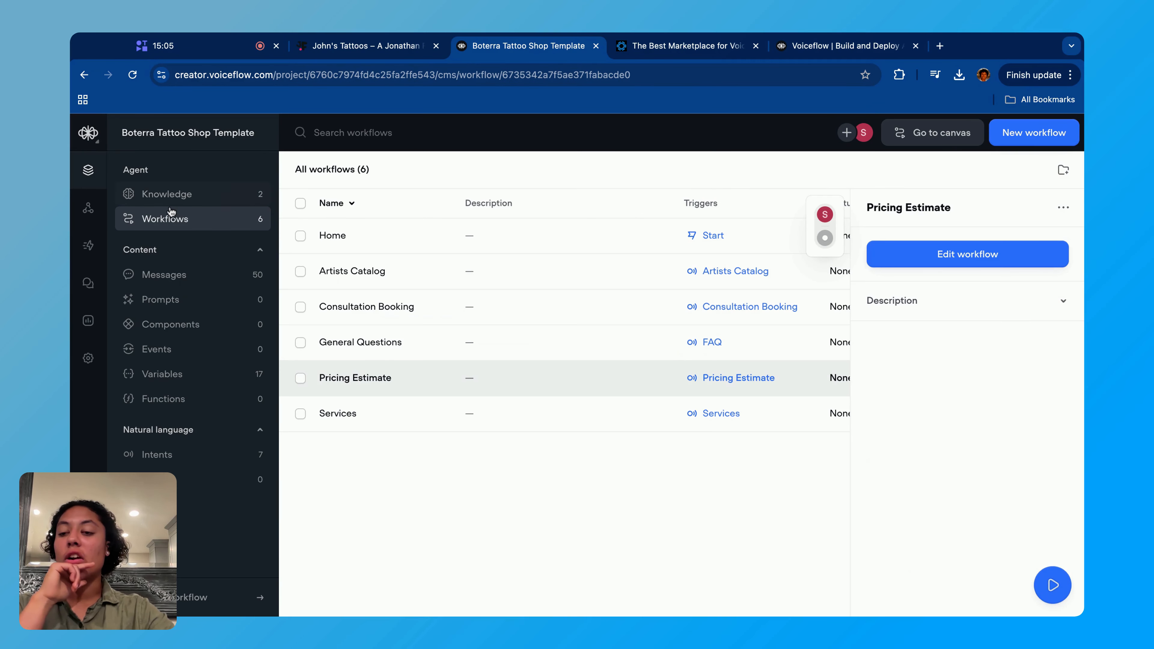
pyautogui.click(166, 194)
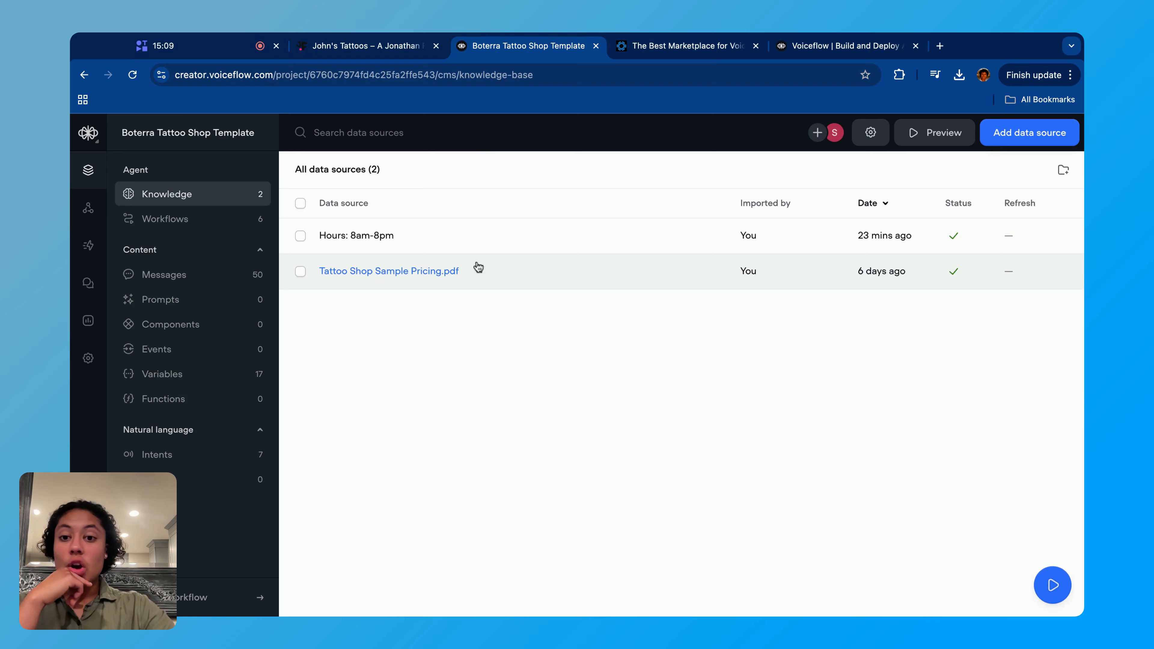
pyautogui.click(484, 268)
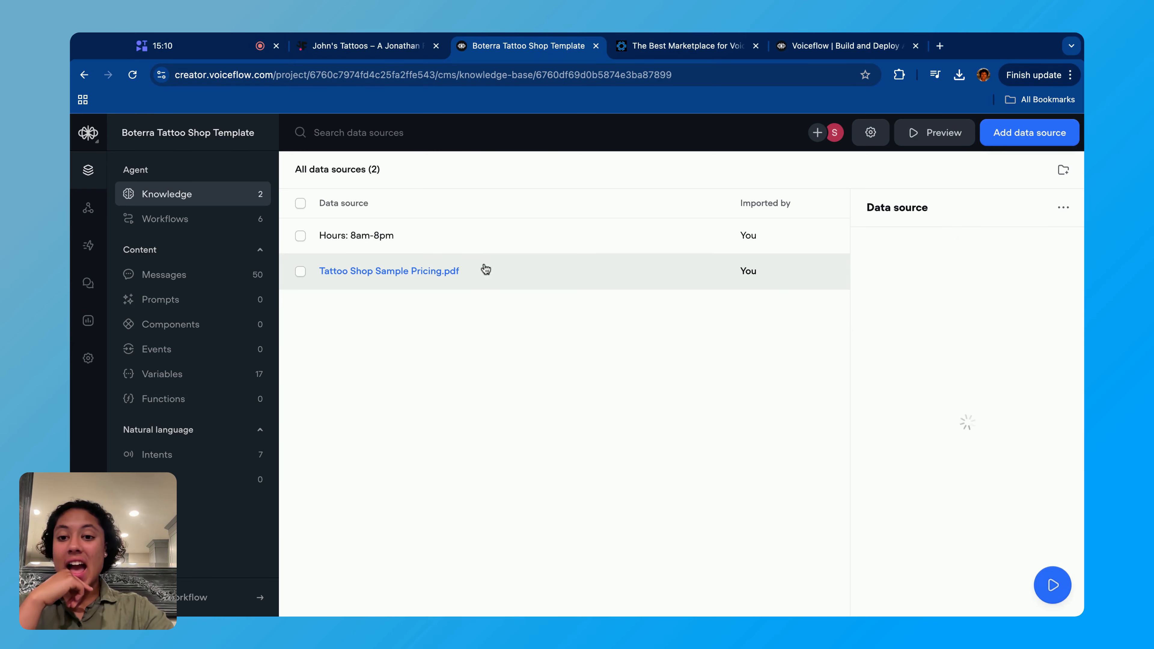
pyautogui.scroll(-10, 872, 491)
pyautogui.scroll(10, 872, 491)
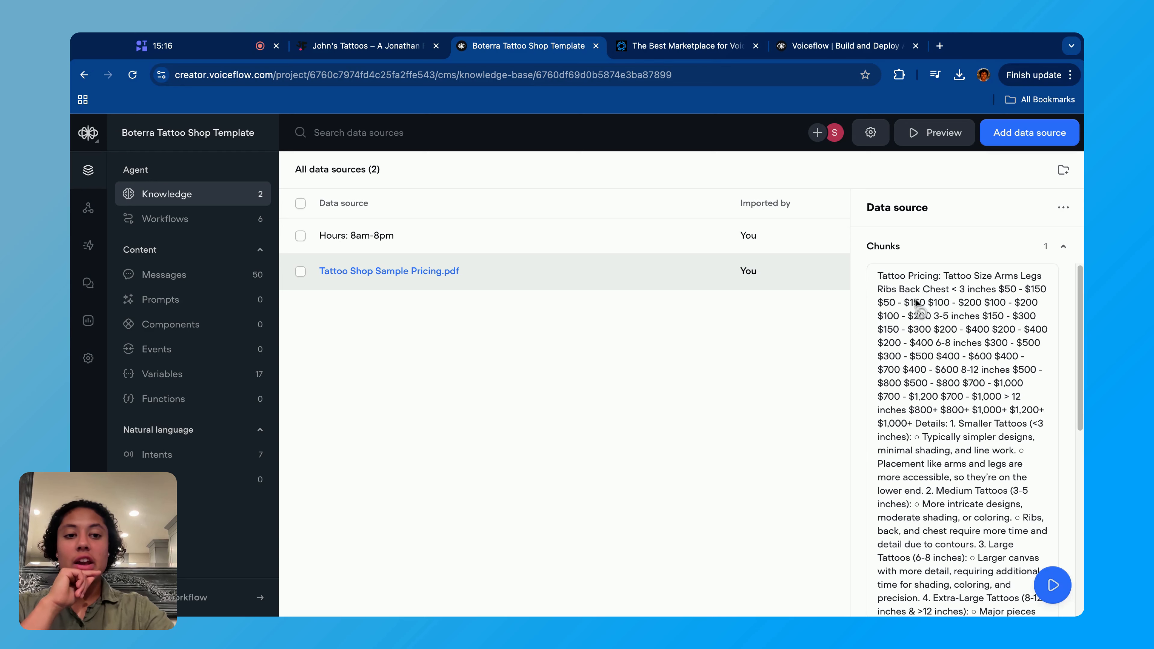
pyautogui.scroll(-3, 1012, 435)
pyautogui.scroll(-6, 1012, 436)
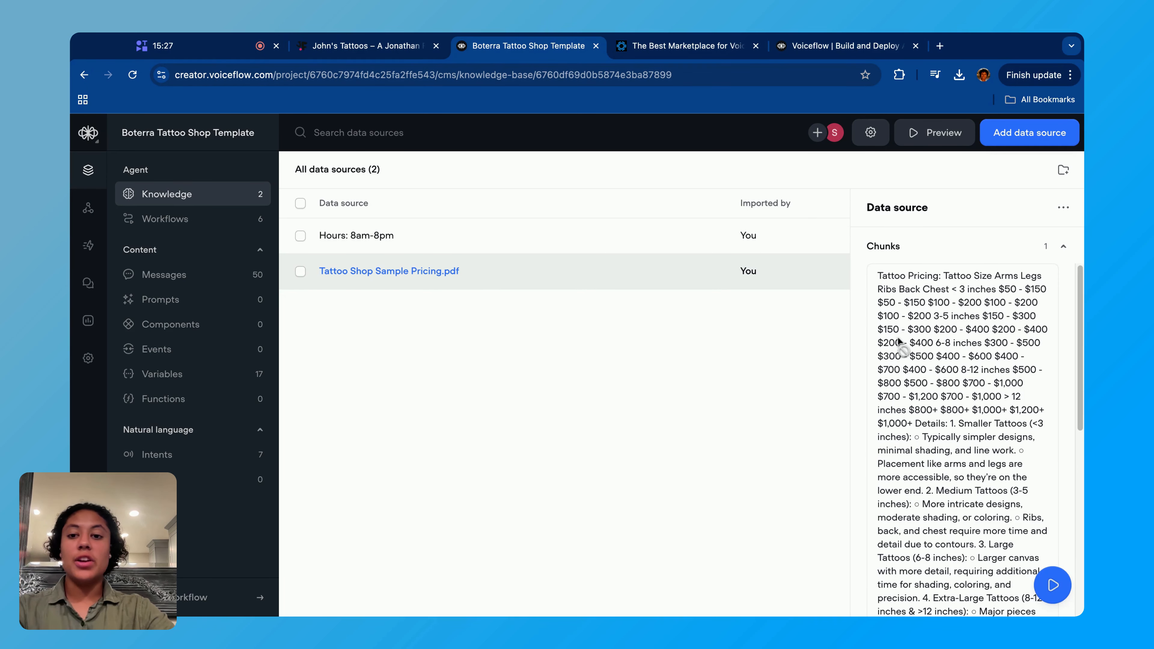
# - Close the pricing file's details, show the source types that can be added to the knowledge base, and return to the workflow list
pyautogui.click(631, 397)
pyautogui.click(1046, 133)
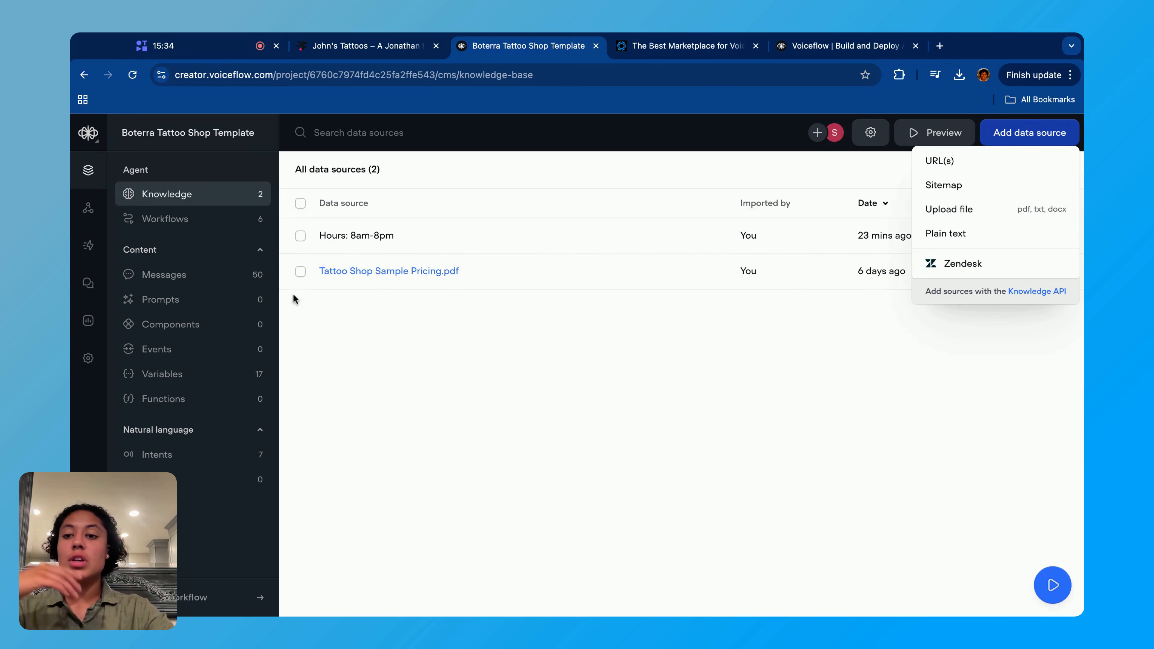
pyautogui.click(229, 220)
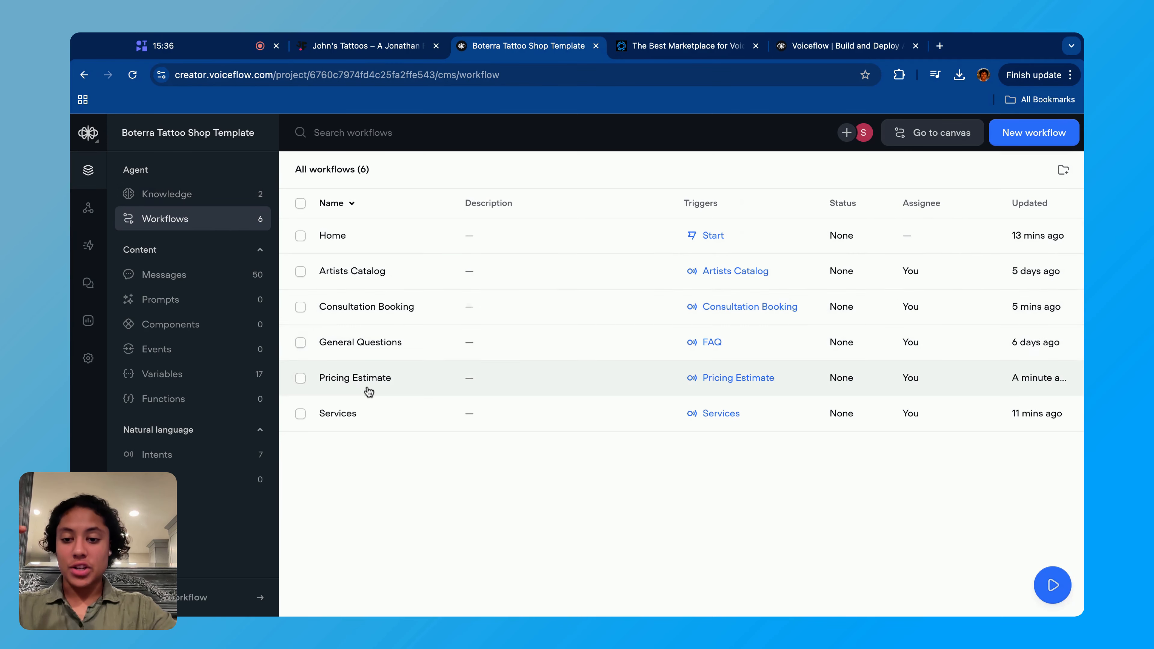
# - Reopen the Pricing Estimate workflow for editing and examine where New Block 17's two answers lead
pyautogui.click(377, 373)
pyautogui.click(989, 255)
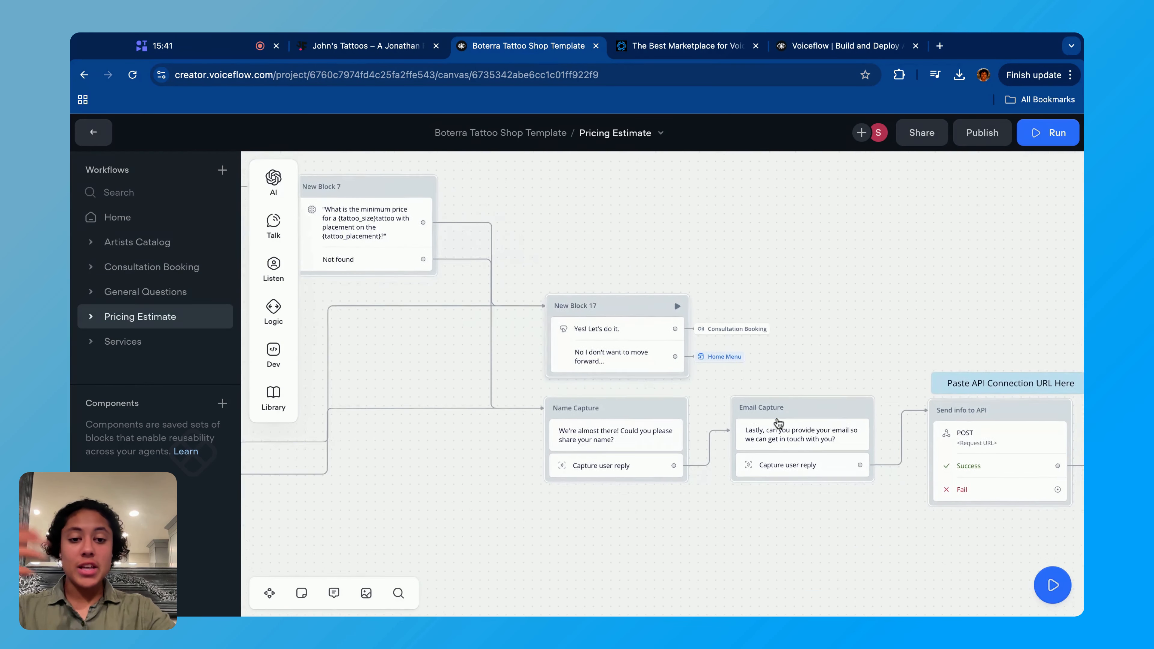
pyautogui.hscroll(2, 674, 299)
pyautogui.scroll(5, 519, 315)
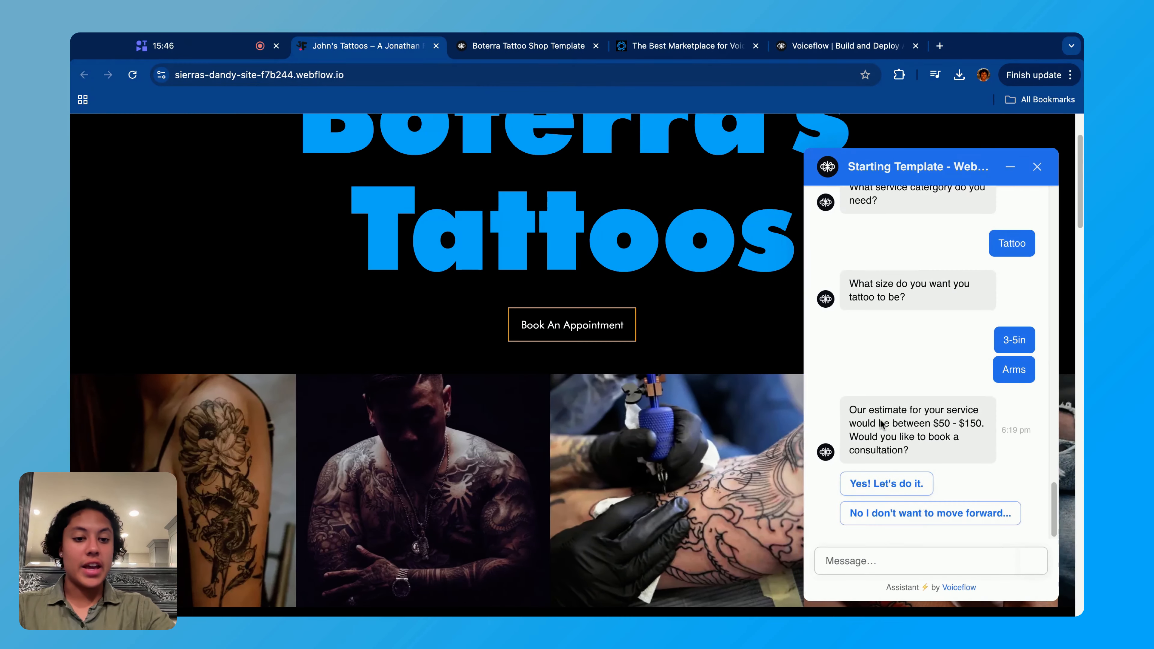
# - On the tattoo shop website, answer the chatbot's consultation offer with "Yes! Let's do it.", then switch back to the Voiceflow template
pyautogui.click(871, 484)
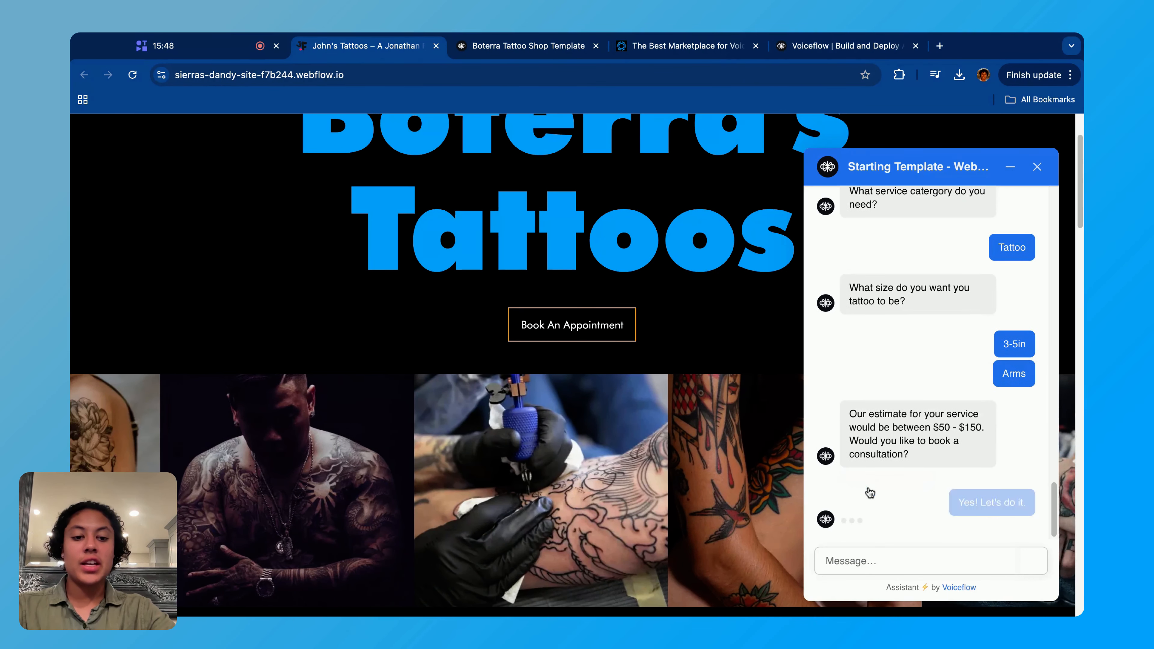
pyautogui.click(537, 50)
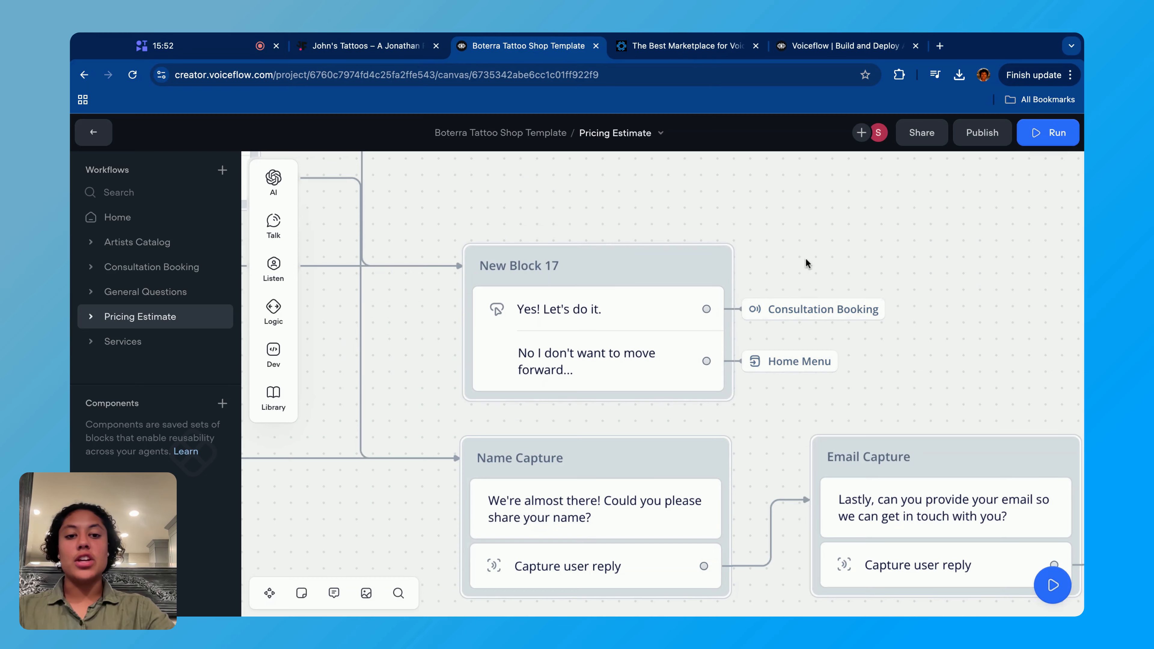
# - Examine how the Pricing Estimate branches lead into New Block 17 and the Name Capture block
pyautogui.scroll(-15, 701, 293)
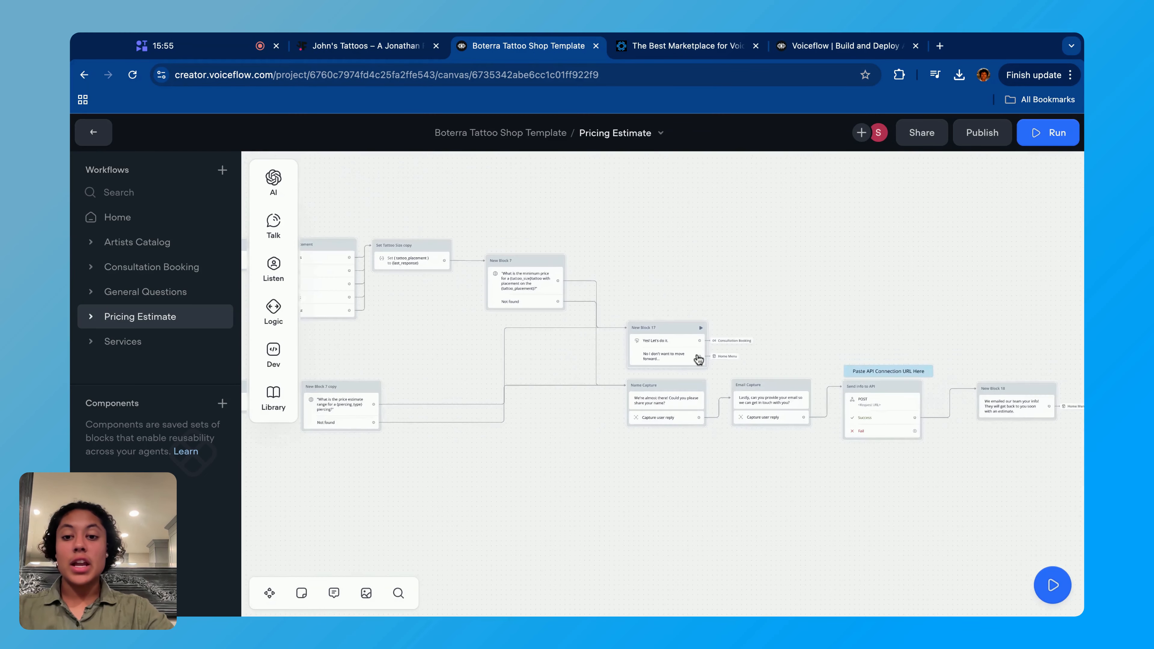
pyautogui.scroll(10, 744, 313)
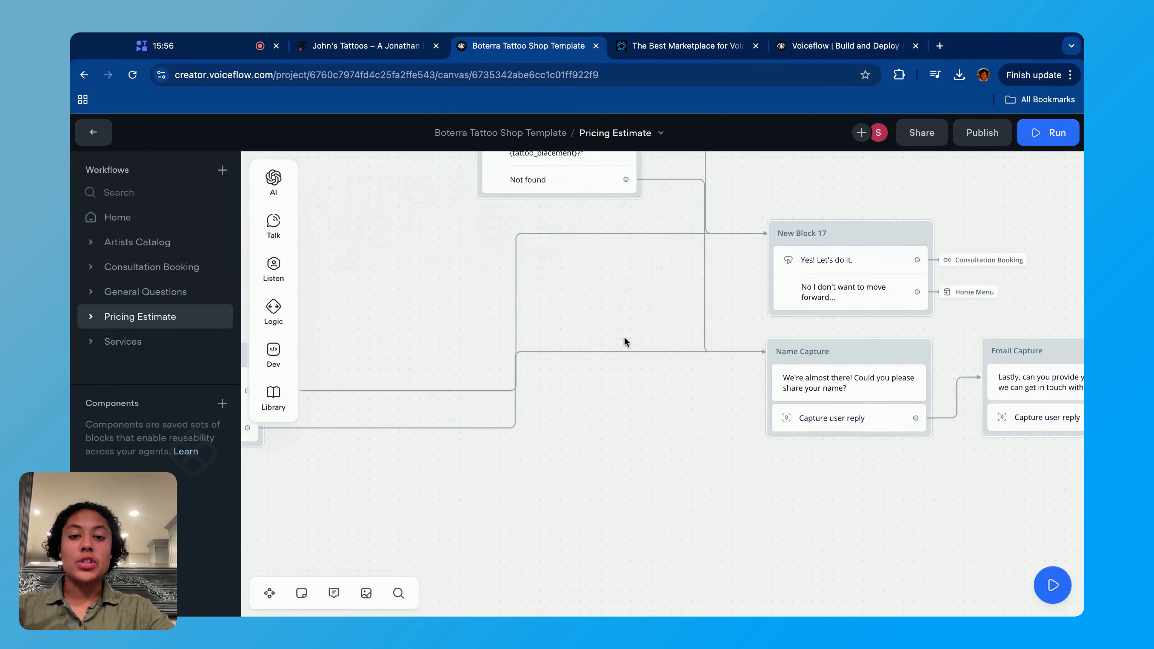
pyautogui.scroll(-2, 819, 449)
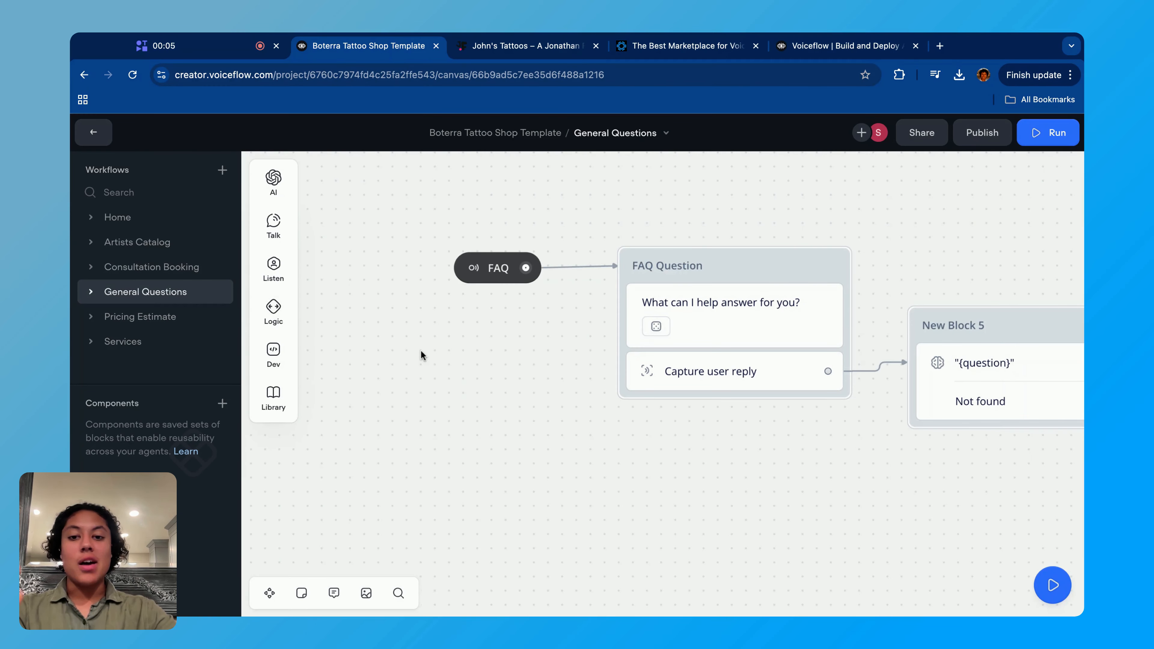
# - In the General Questions workflow, make the FAQ Question block's capture step store the entire user reply in the question variable
pyautogui.scroll(-10, 421, 350)
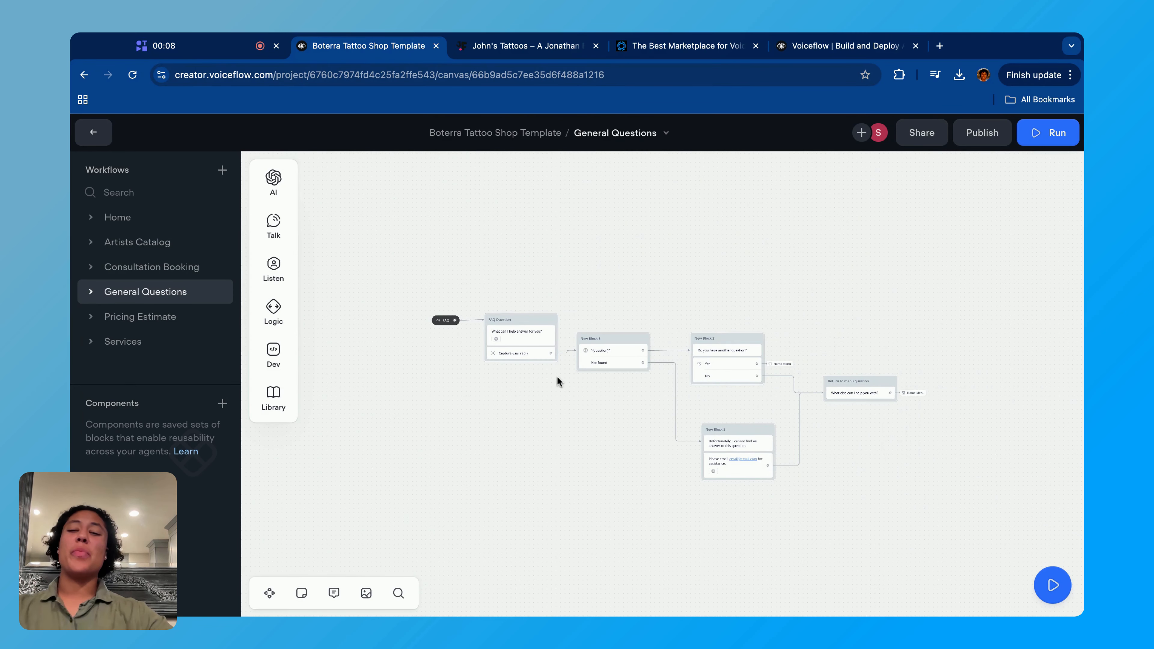
pyautogui.scroll(8, 501, 384)
pyautogui.scroll(2, 500, 379)
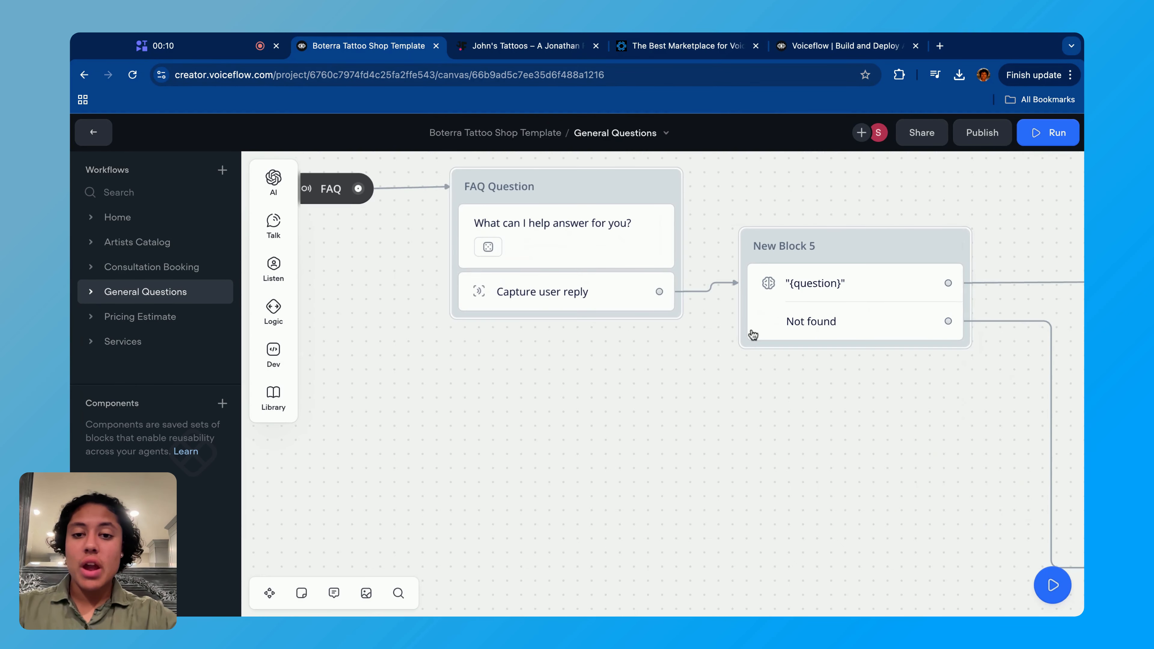
pyautogui.click(555, 309)
pyautogui.click(909, 283)
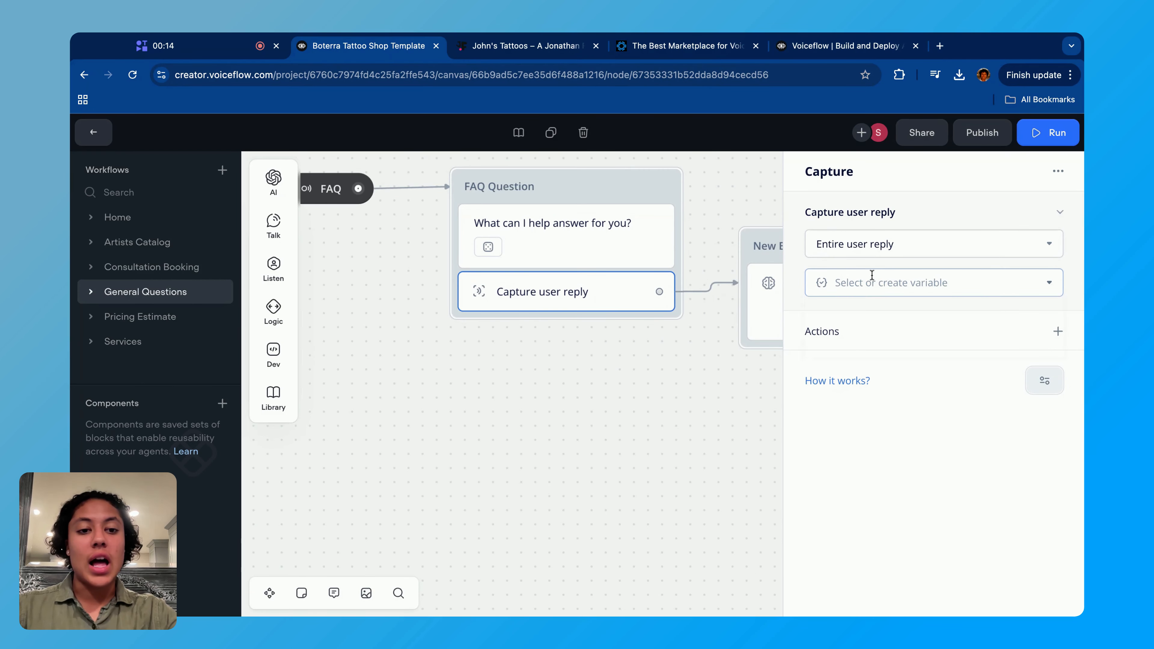
pyautogui.scroll(-6, 967, 495)
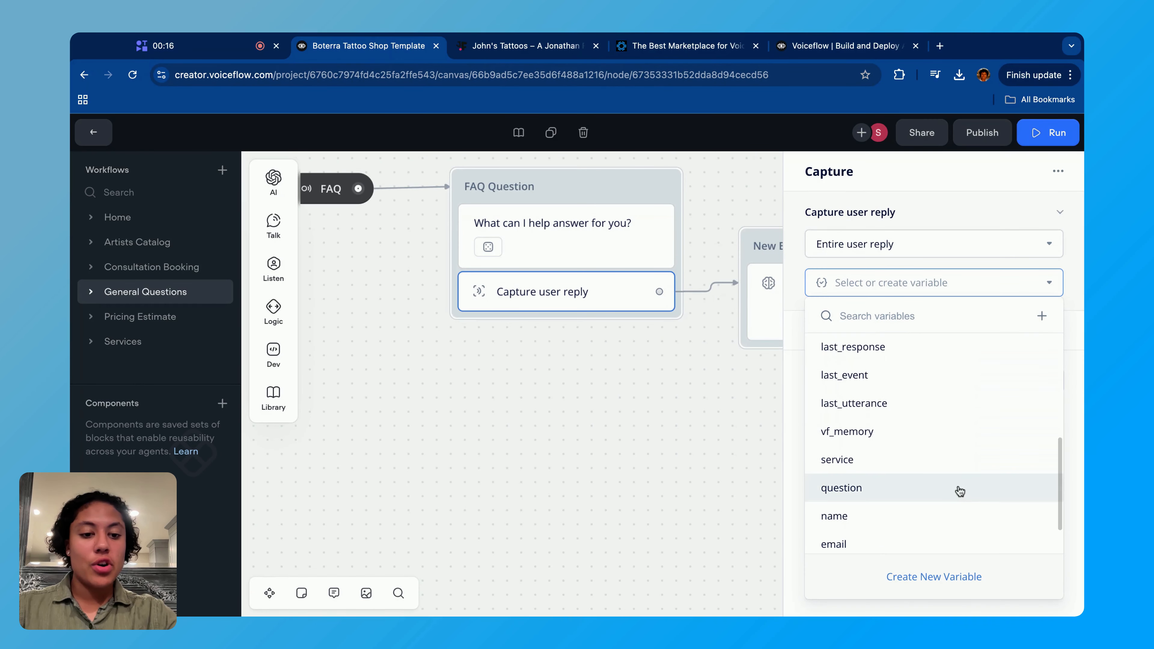
pyautogui.click(958, 490)
pyautogui.click(653, 469)
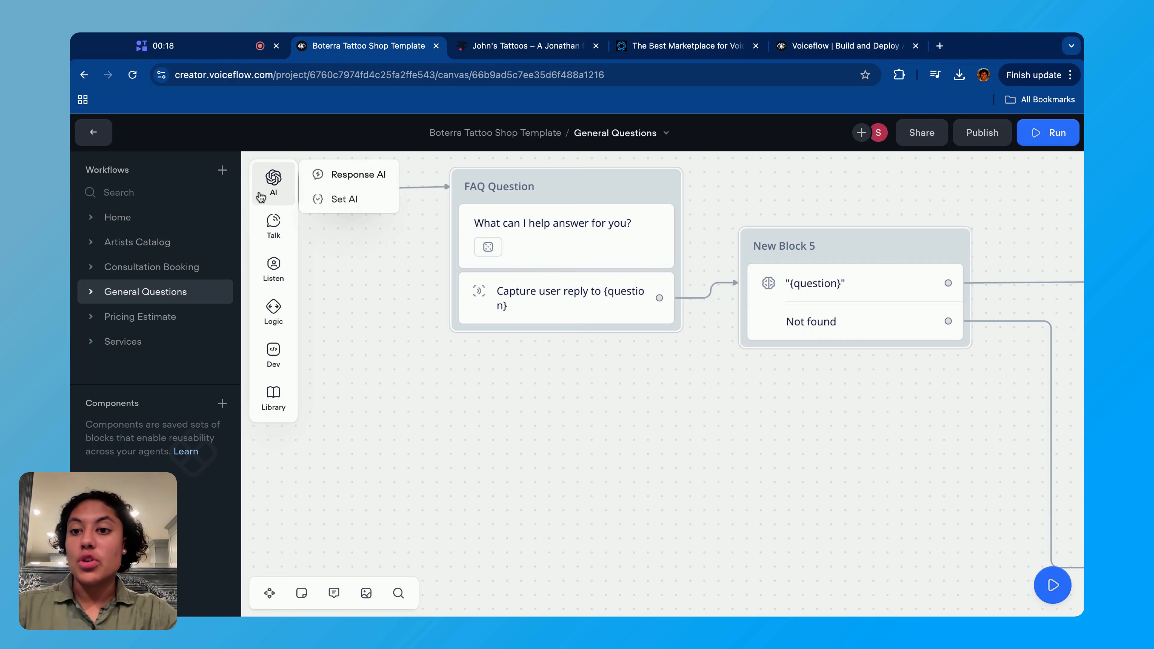
# - Inspect the question variable in New Block 5's knowledge-base Response AI step and compare it with the FAQ Question block's capture step
pyautogui.moveTo(274, 264)
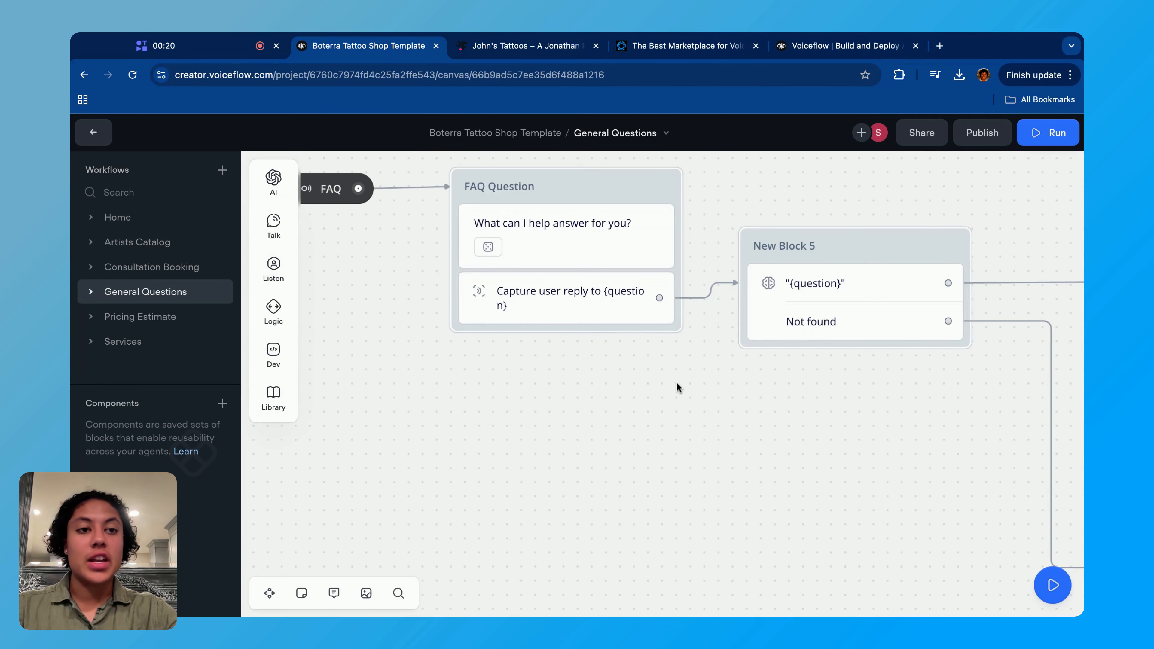
pyautogui.hscroll(5, 678, 379)
pyautogui.click(655, 298)
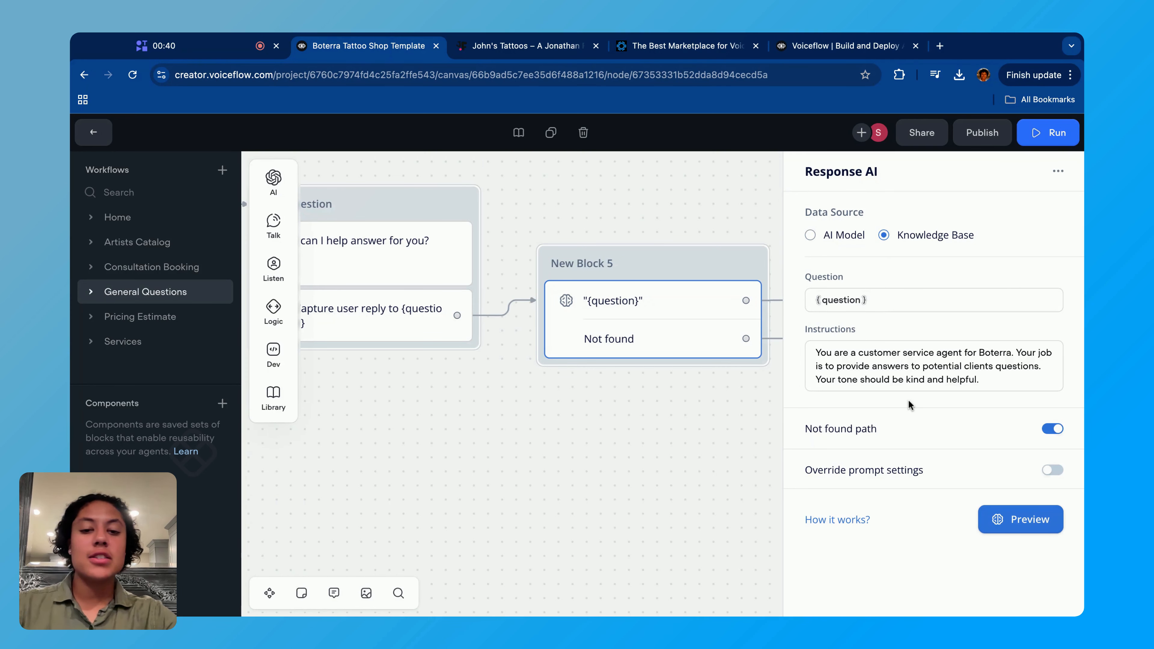
pyautogui.click(884, 304)
pyautogui.click(830, 301)
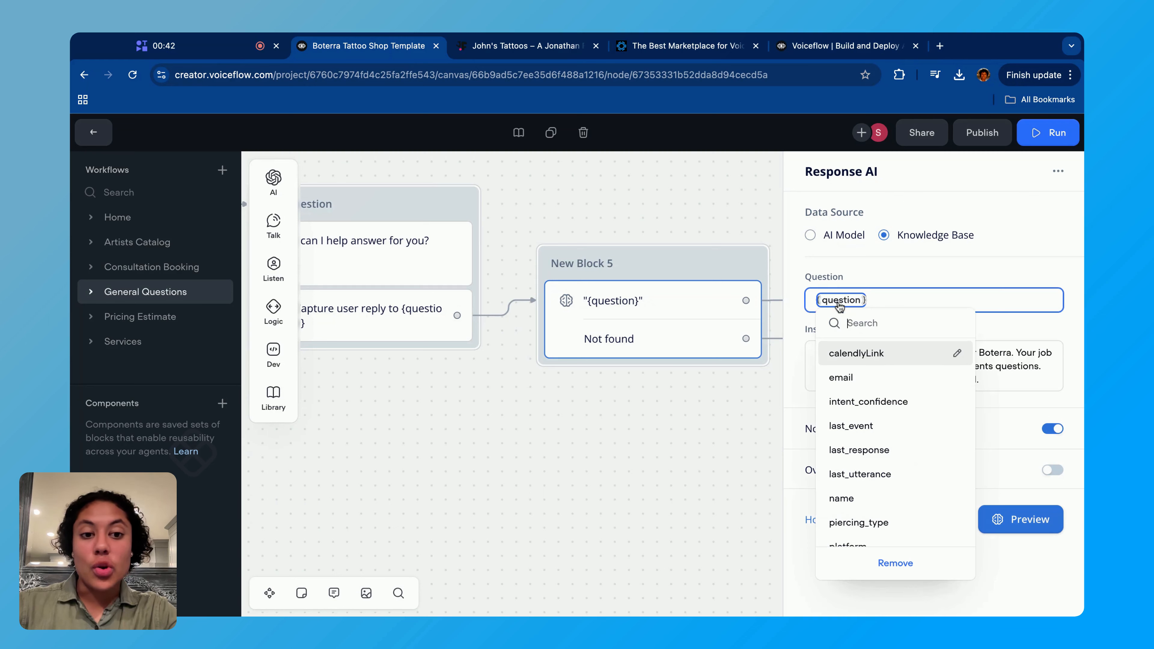
pyautogui.hscroll(-2, 356, 326)
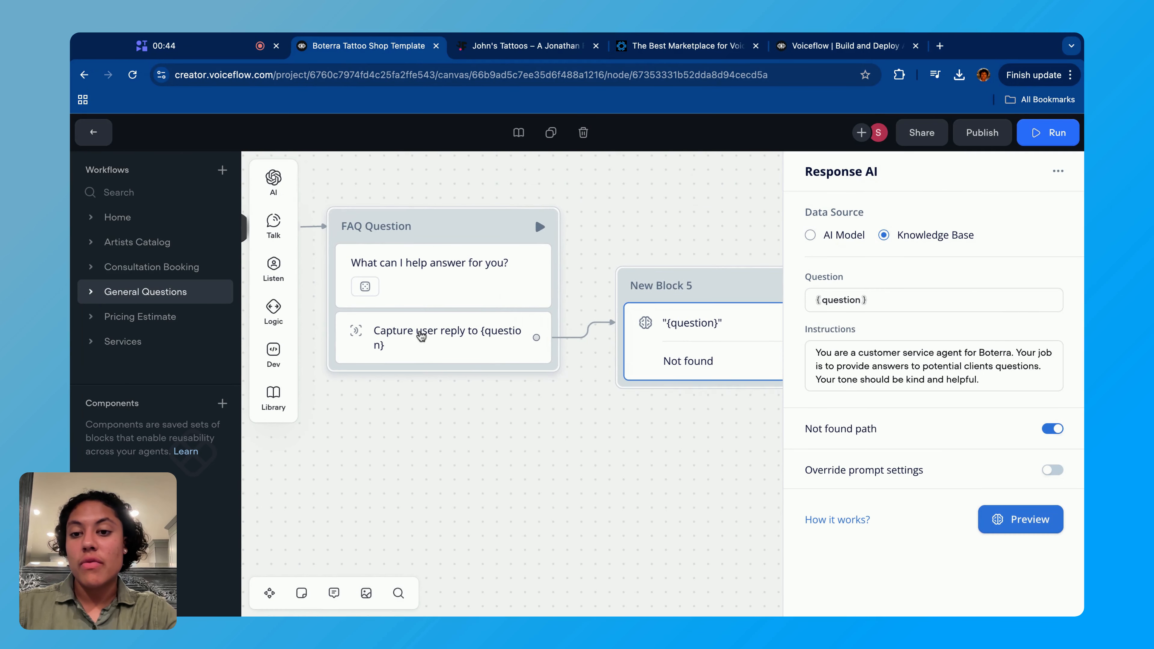
pyautogui.click(417, 328)
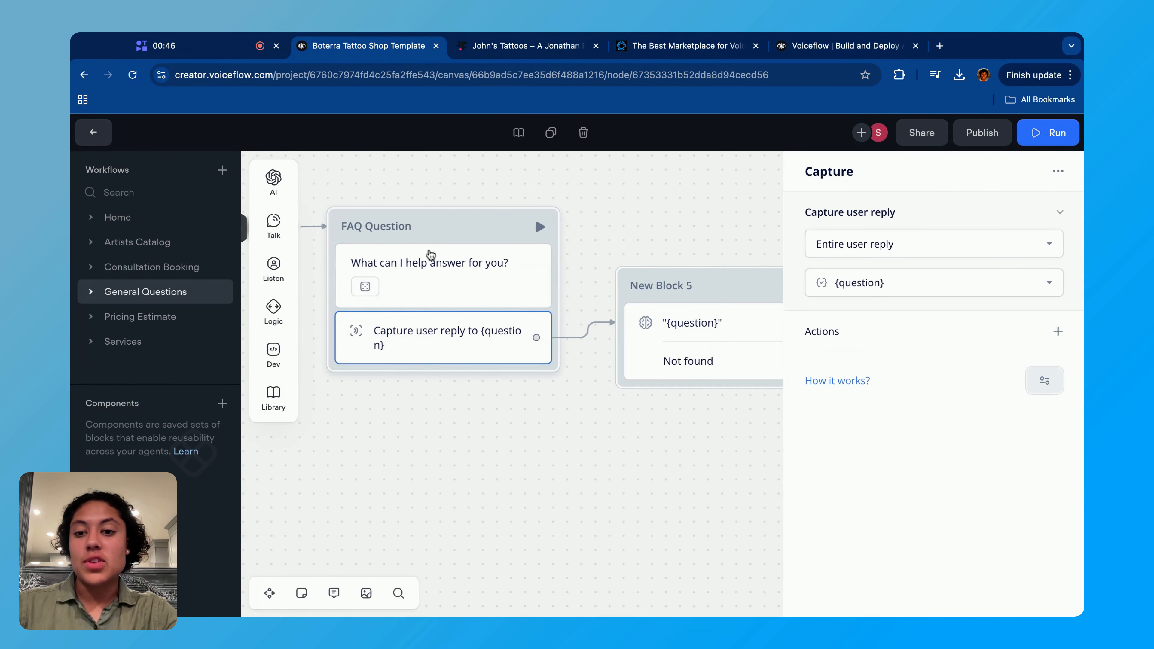
# - Read through the customer service instructions in New Block 5's Response AI step, then close its settings
pyautogui.click(689, 377)
pyautogui.click(889, 362)
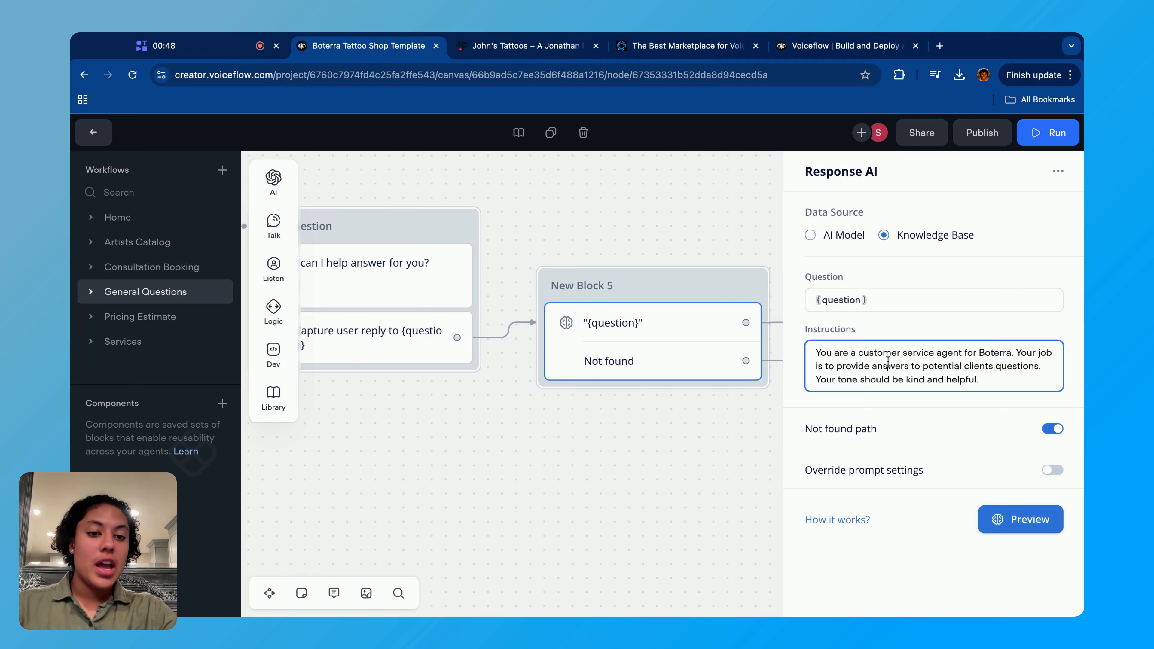
pyautogui.moveTo(816, 352); pyautogui.dragTo(1052, 428)
pyautogui.click(1006, 370)
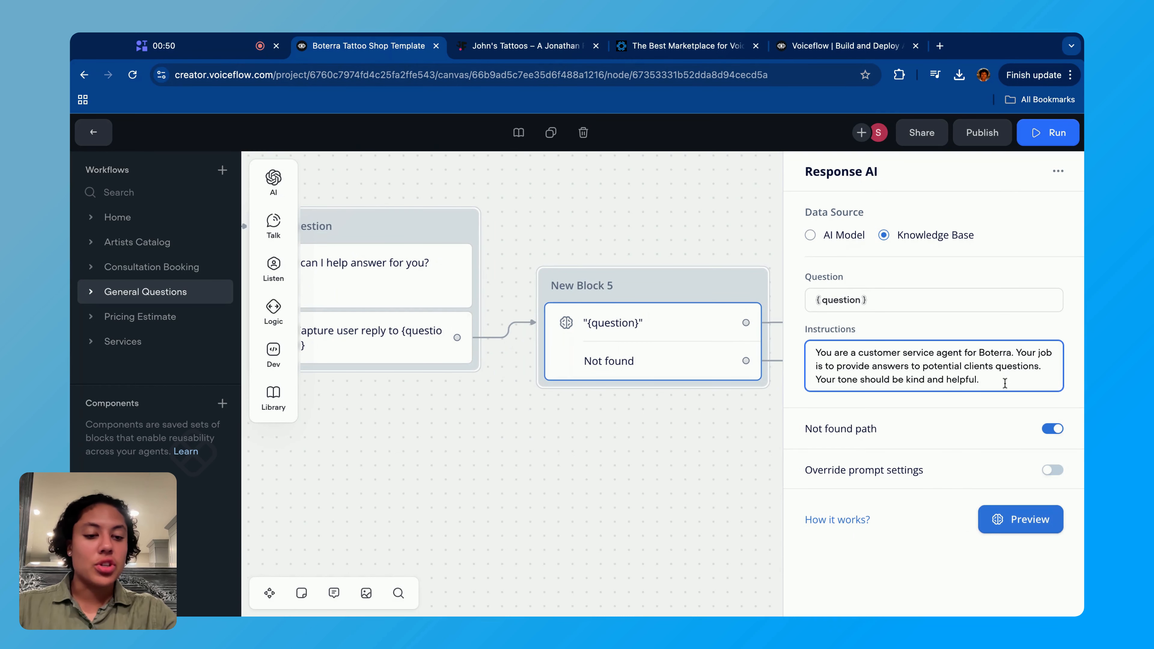
pyautogui.moveTo(1005, 383); pyautogui.dragTo(1006, 386)
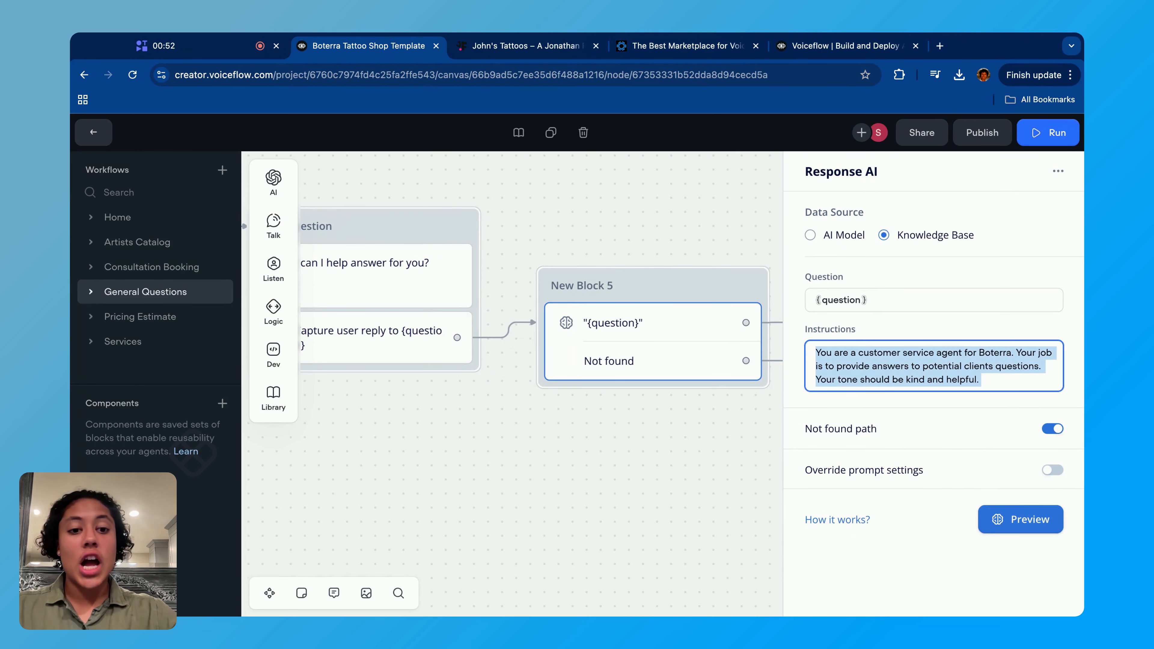
pyautogui.click(634, 425)
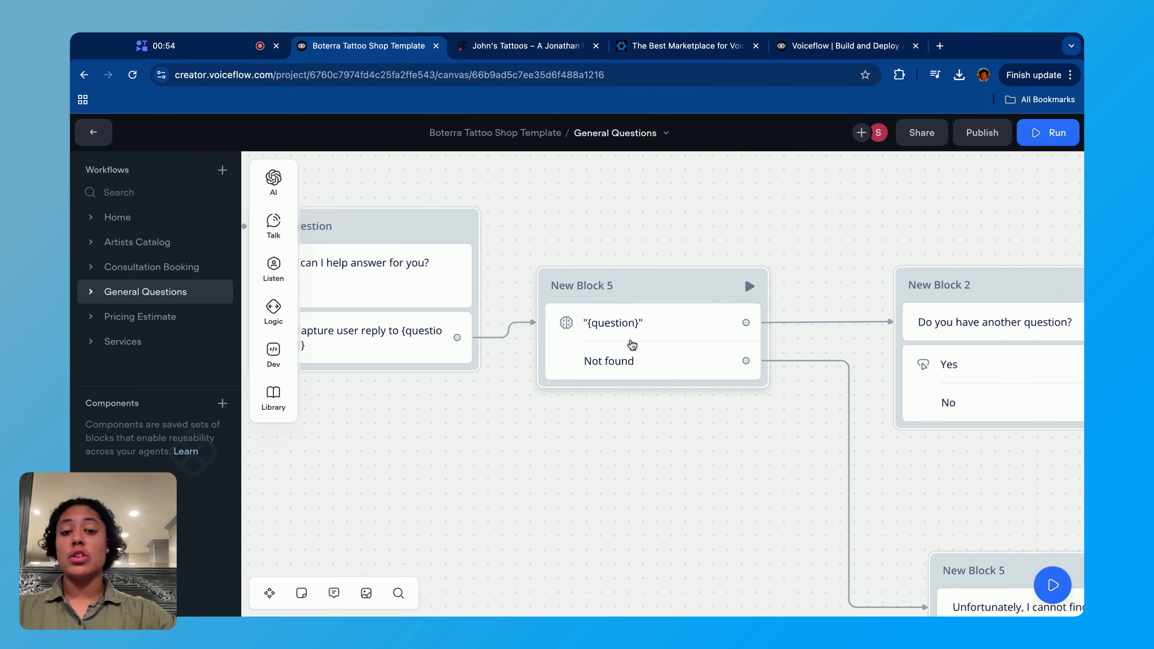
# - Follow the answered path from New Block 5 through New Block 2's Yes and No choices to the Return to menu question block
pyautogui.hscroll(3, 634, 445)
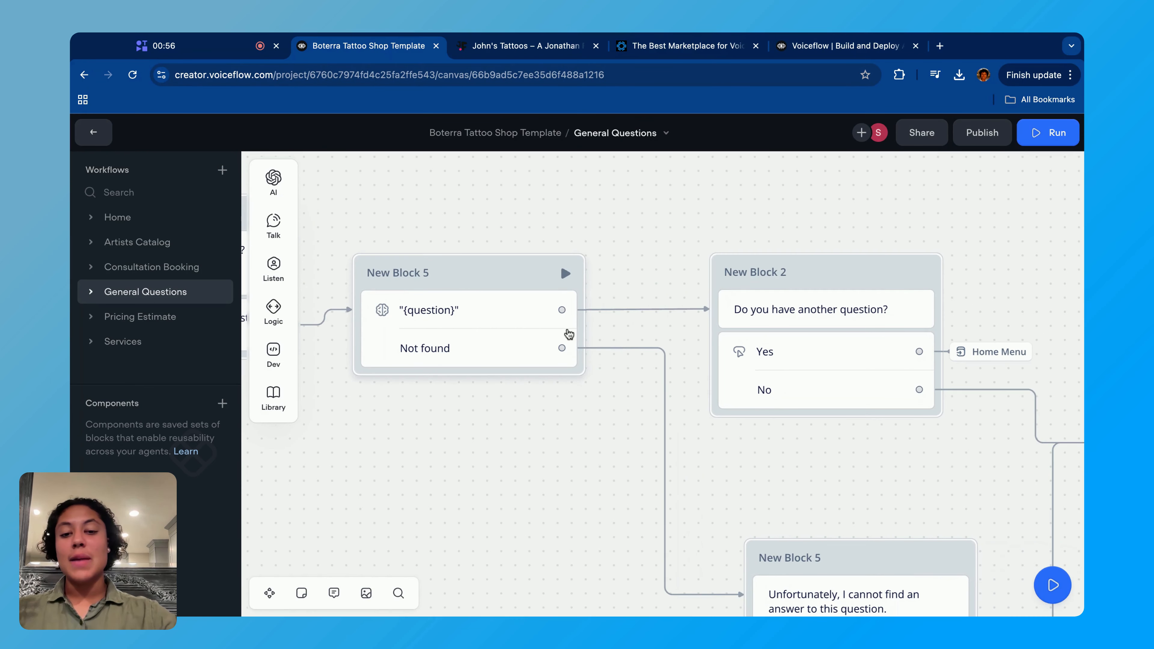
pyautogui.hscroll(3, 725, 272)
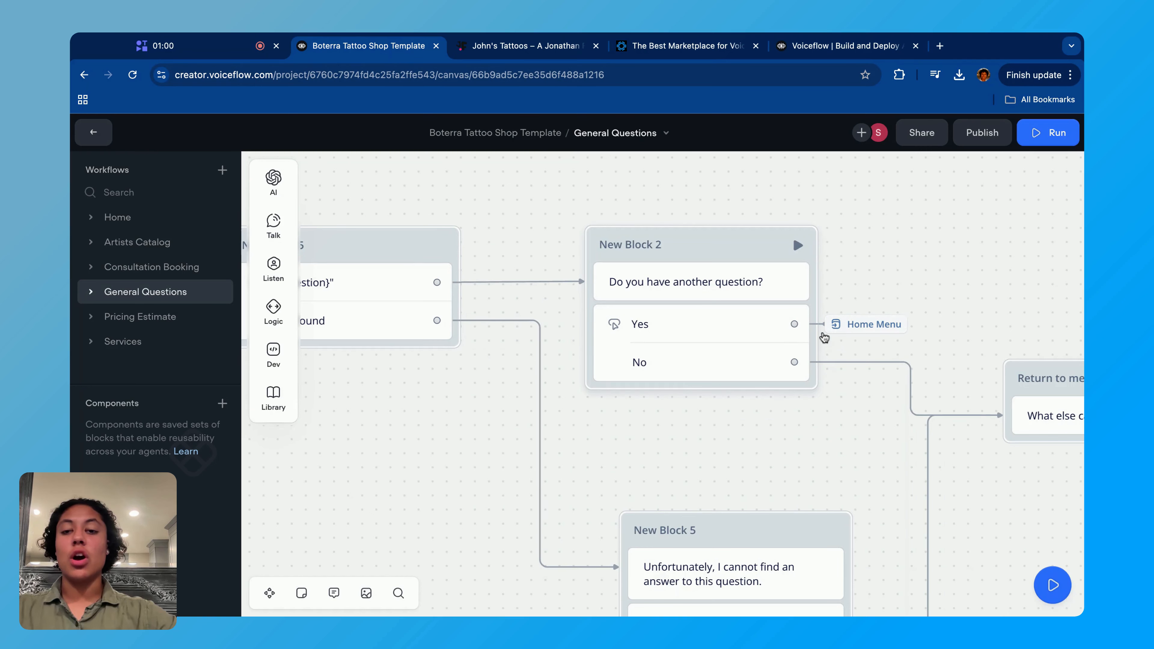
pyautogui.scroll(-1, 754, 395)
pyautogui.hscroll(5, 753, 395)
pyautogui.scroll(-1, 753, 395)
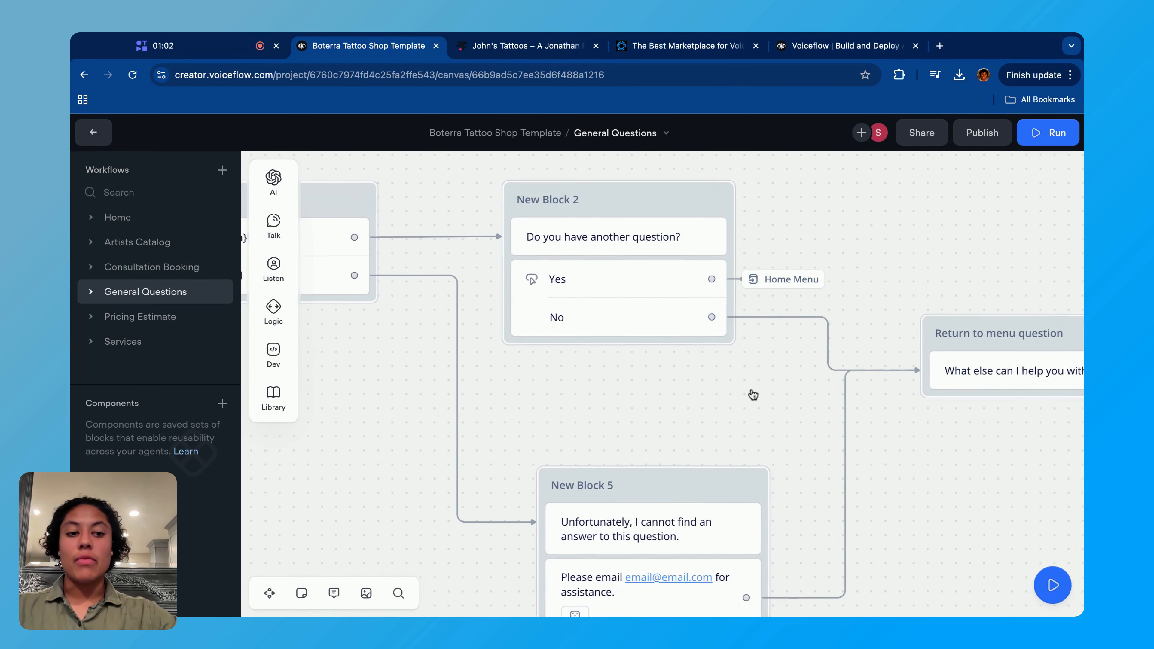
pyautogui.hscroll(3, 831, 446)
pyautogui.scroll(-1, 831, 446)
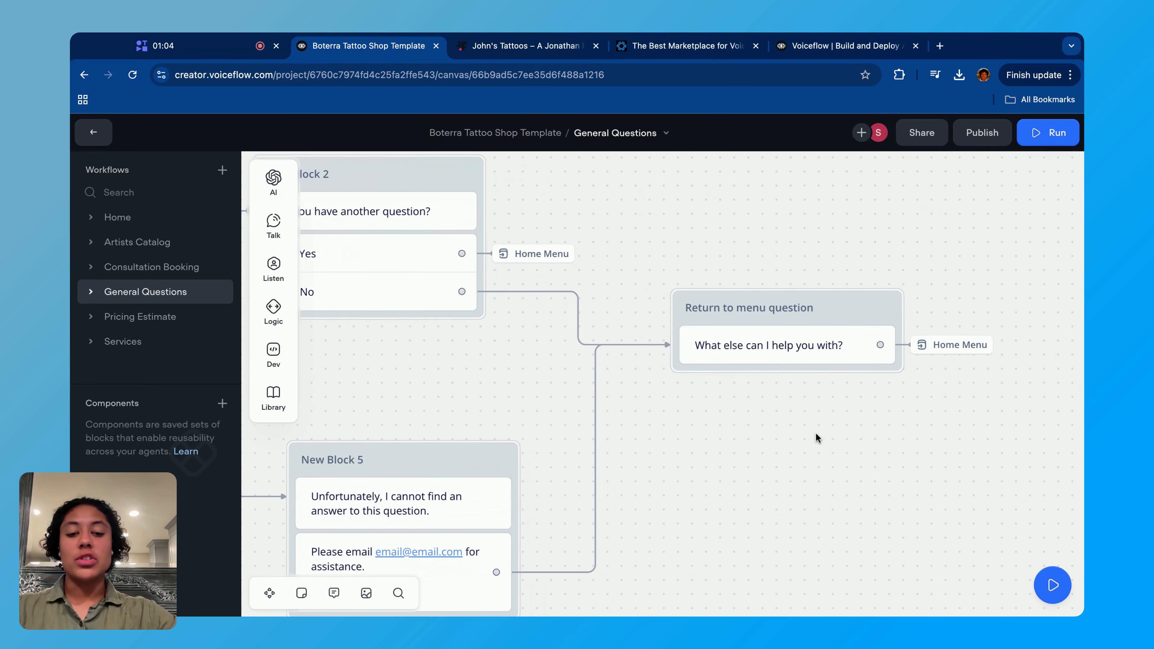
# - Trace the Not found path from the Response AI step to the block that directs the customer to email for assistance
pyautogui.hscroll(-10, 781, 406)
pyautogui.scroll(-3, 782, 405)
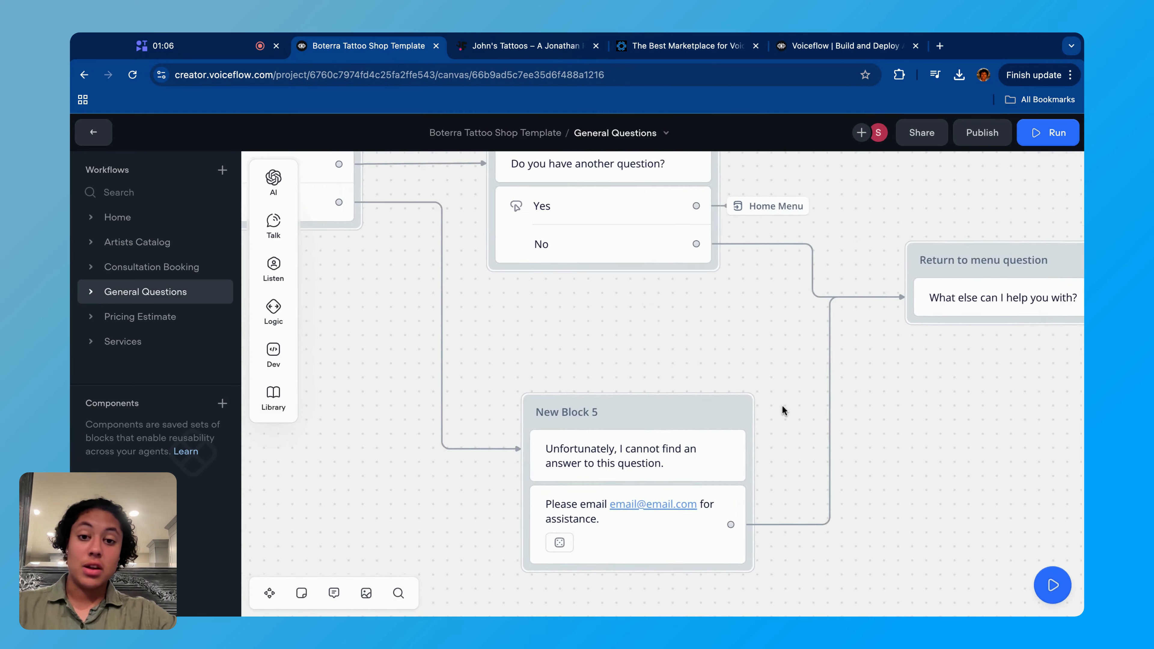
pyautogui.scroll(3, 689, 295)
pyautogui.hscroll(1, 689, 295)
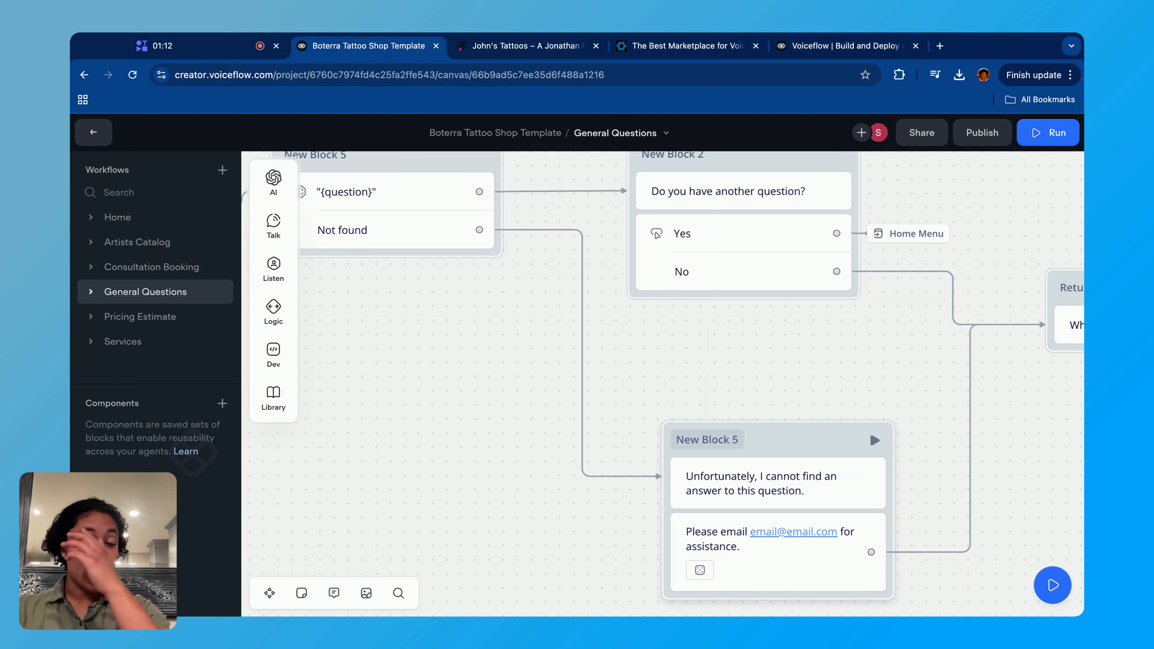
pyautogui.hscroll(-3, 608, 386)
pyautogui.scroll(-1, 608, 386)
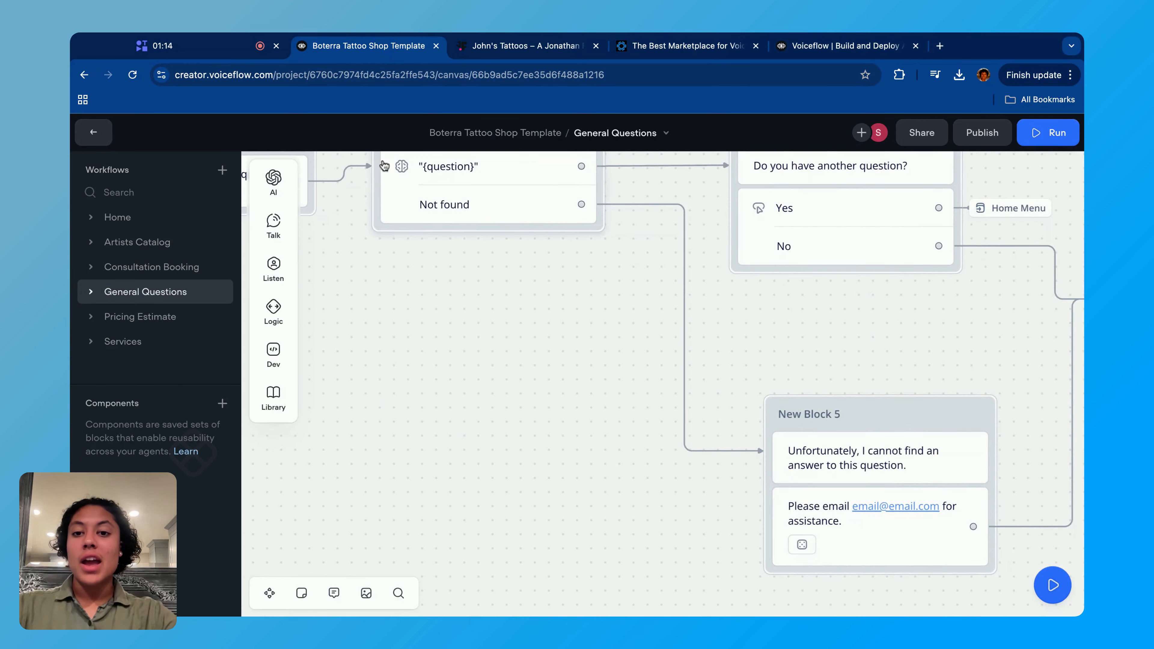
# - Reopen the Response AI step's settings, switch its Not found path off and back on, and close them
pyautogui.scroll(2, 473, 230)
pyautogui.click(461, 291)
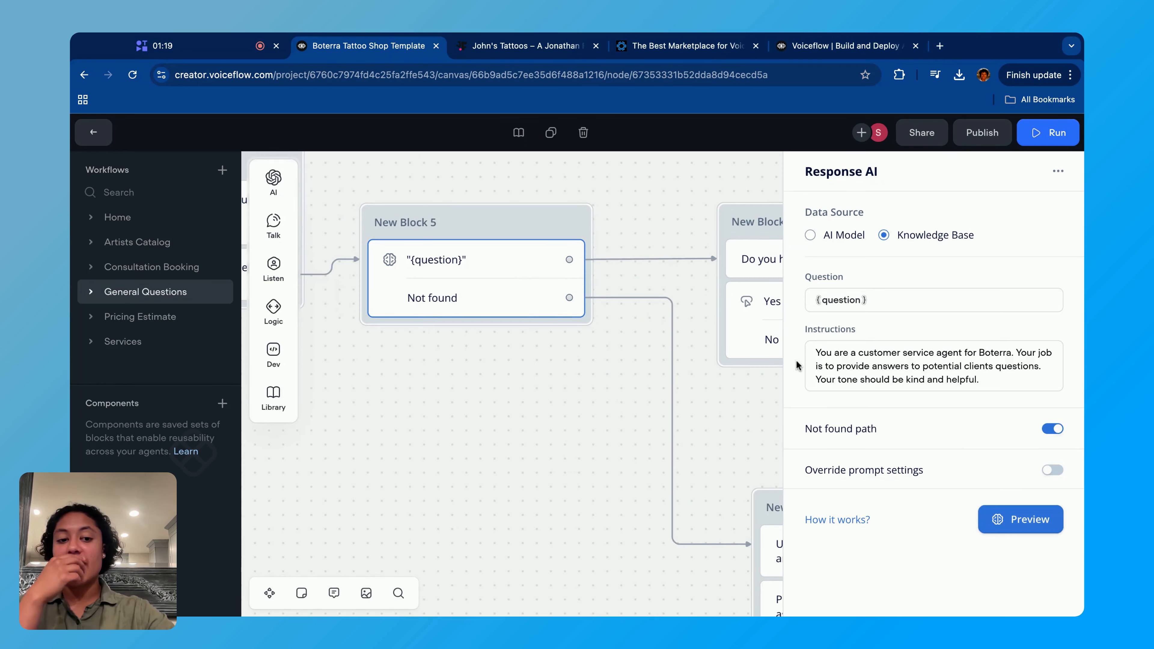
pyautogui.click(1053, 429)
pyautogui.click(1053, 429)
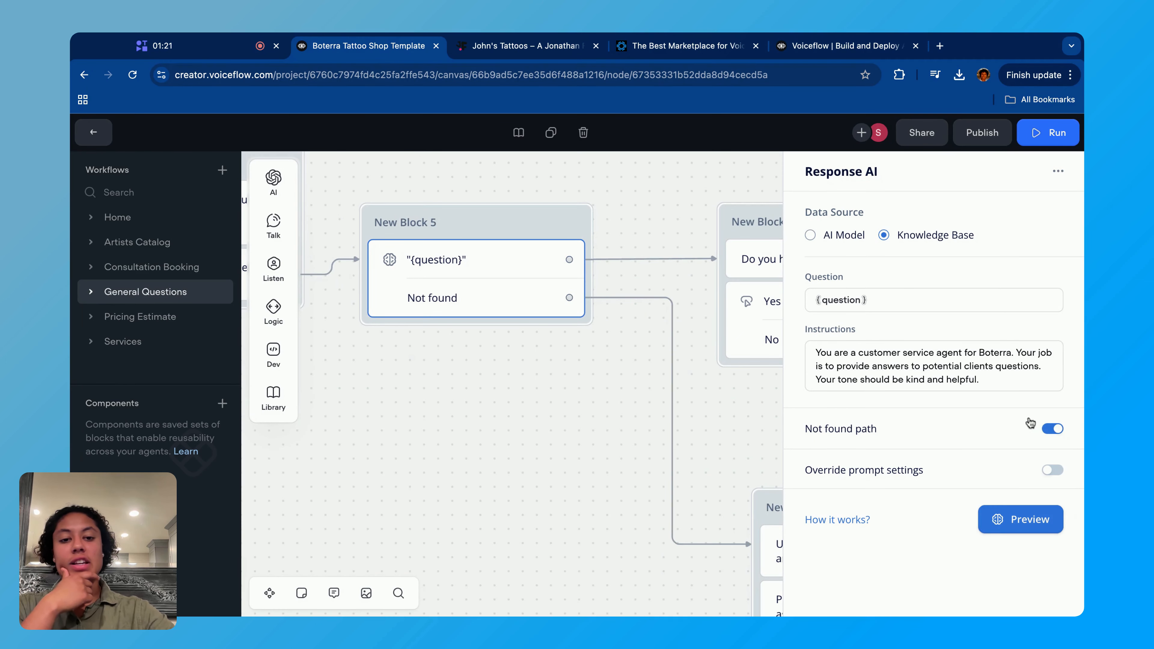
pyautogui.scroll(-4, 600, 398)
pyautogui.click(626, 394)
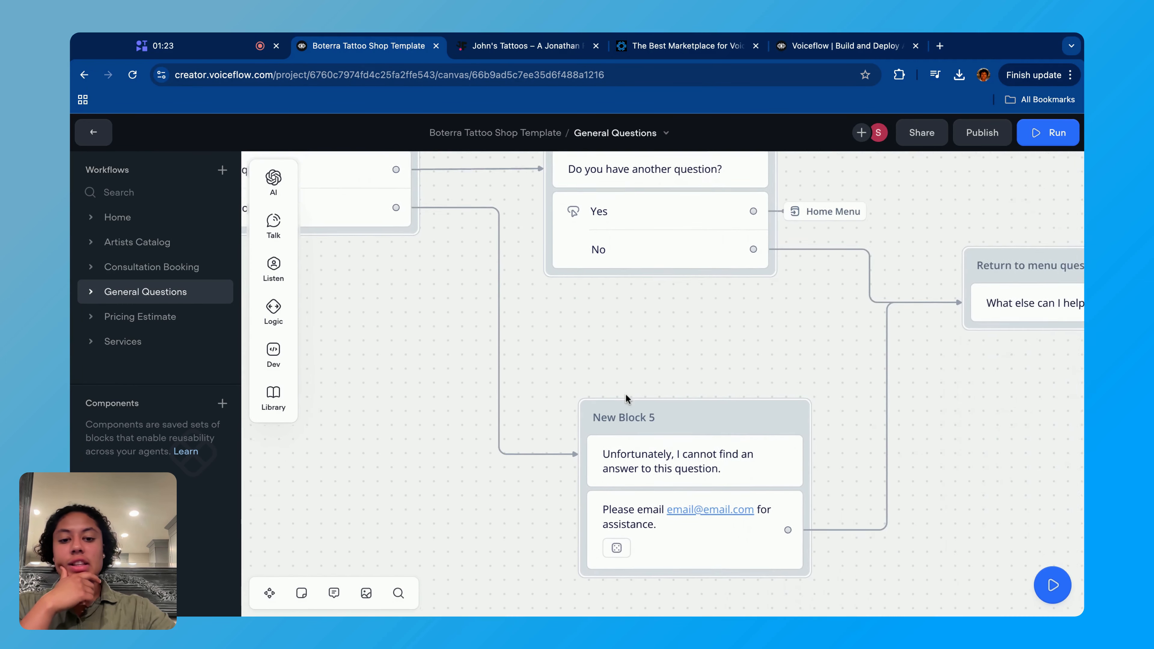
# - Review the fallback block's messages and its connection to the Return to menu question block
pyautogui.scroll(-5, 626, 393)
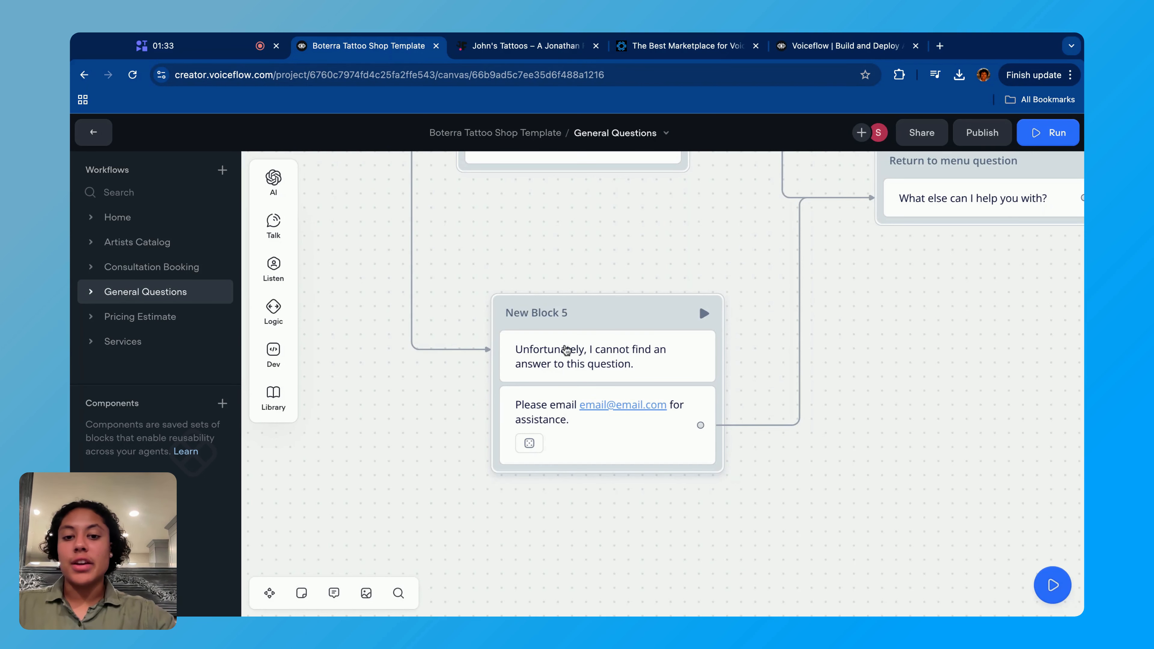
pyautogui.scroll(-5, 488, 289)
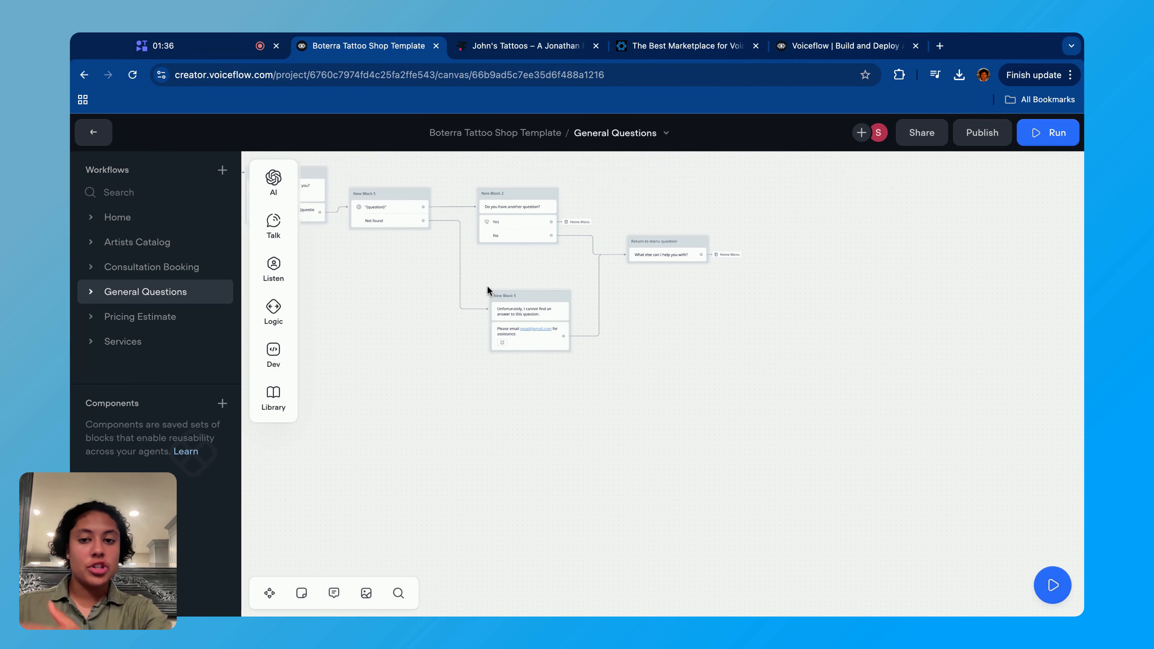
pyautogui.scroll(5, 620, 386)
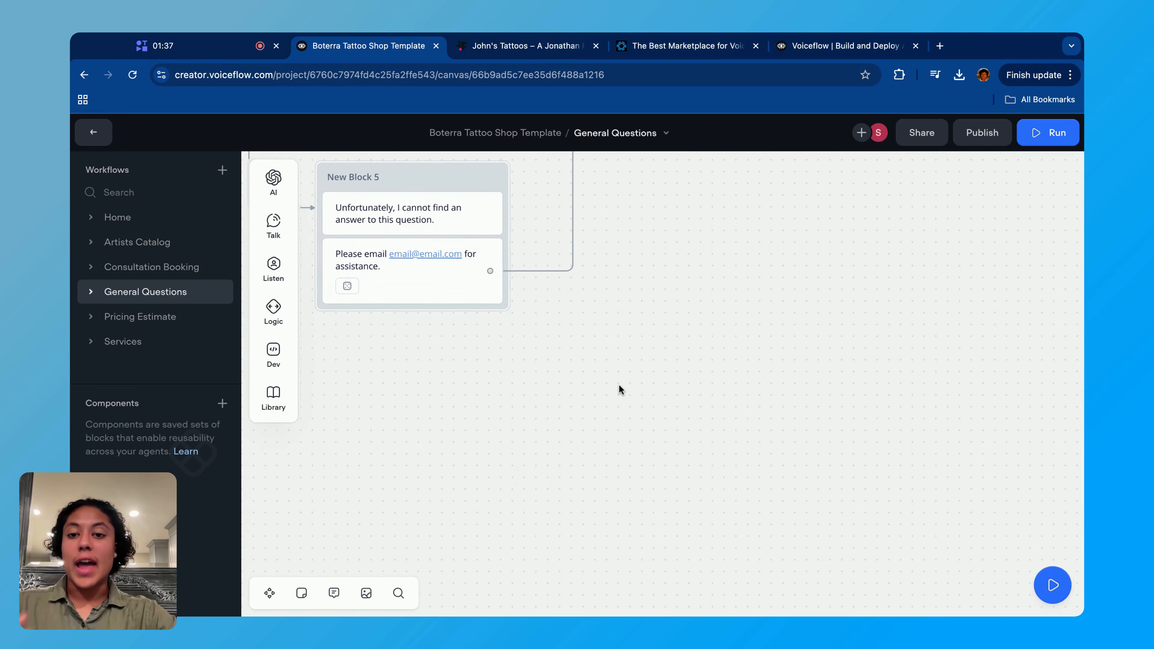
pyautogui.scroll(-3, 619, 384)
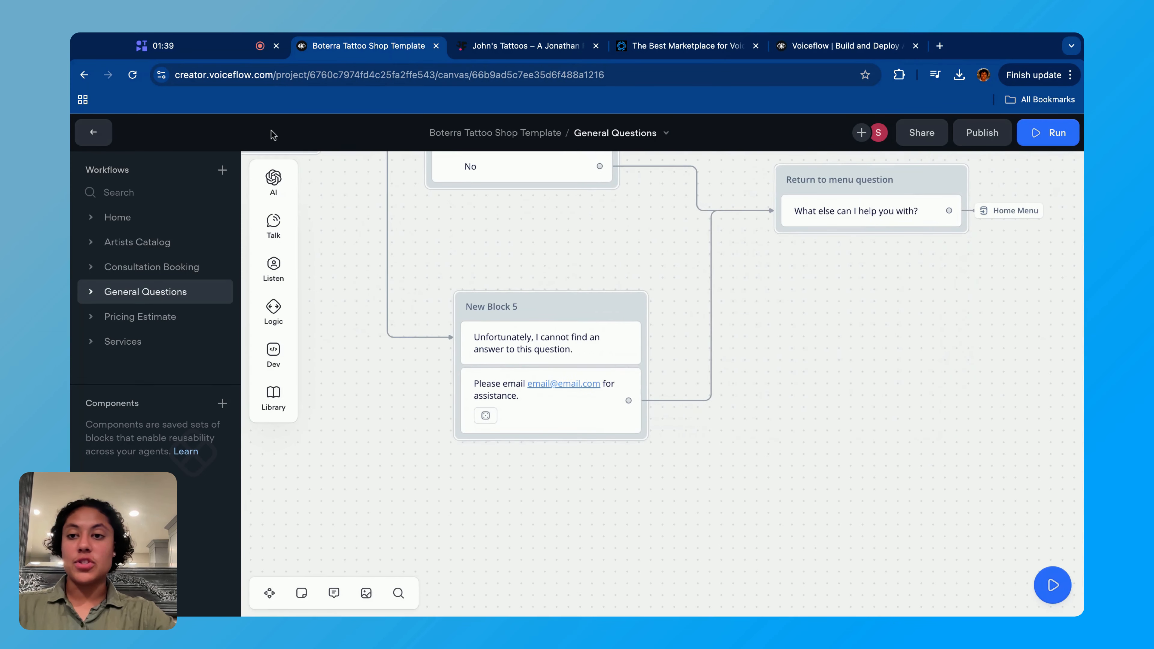
pyautogui.scroll(-3, 639, 310)
# - Show the tattoo shop website, then switch to the Boterra site and open its template marketplace
pyautogui.click(489, 45)
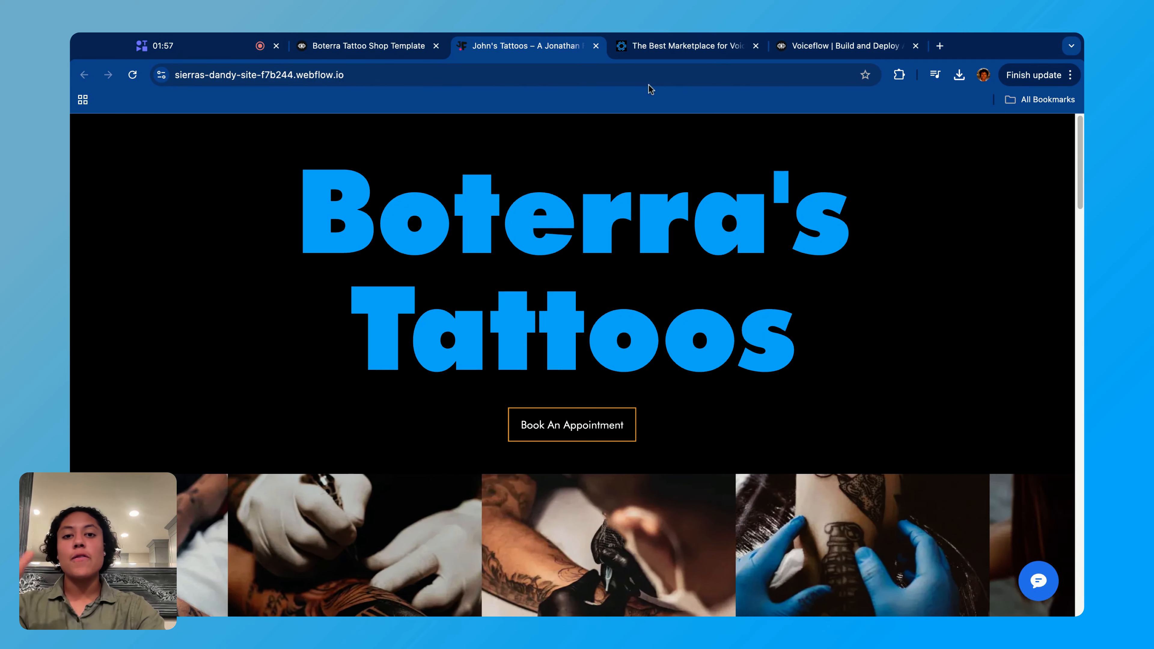
pyautogui.click(647, 52)
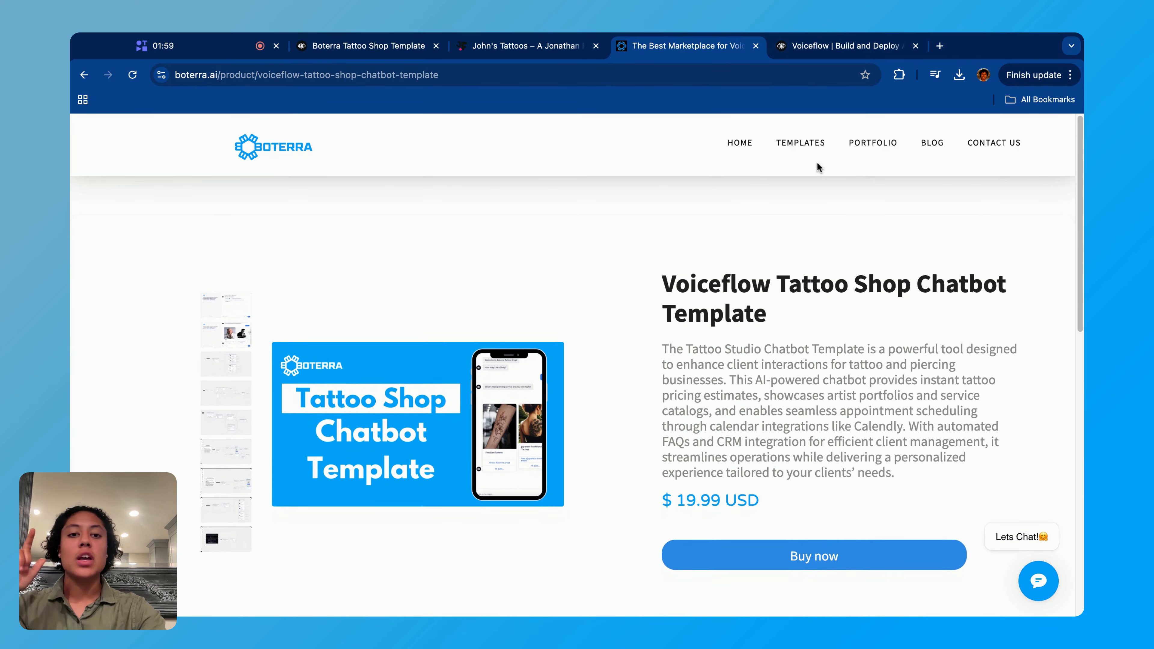
pyautogui.click(805, 144)
# - Browse the chatbot templates offered in the Boterra marketplace, then switch to the Voiceflow website
pyautogui.scroll(-5, 248, 285)
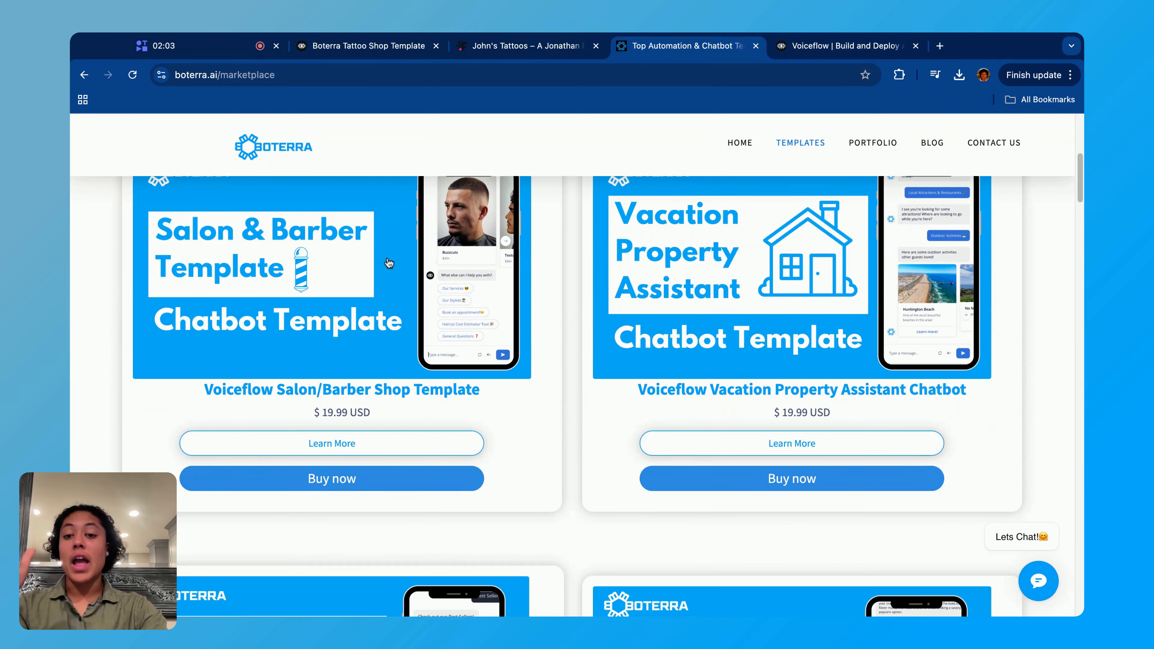
pyautogui.scroll(2, 248, 285)
pyautogui.scroll(-5, 247, 285)
pyautogui.scroll(-10, 248, 285)
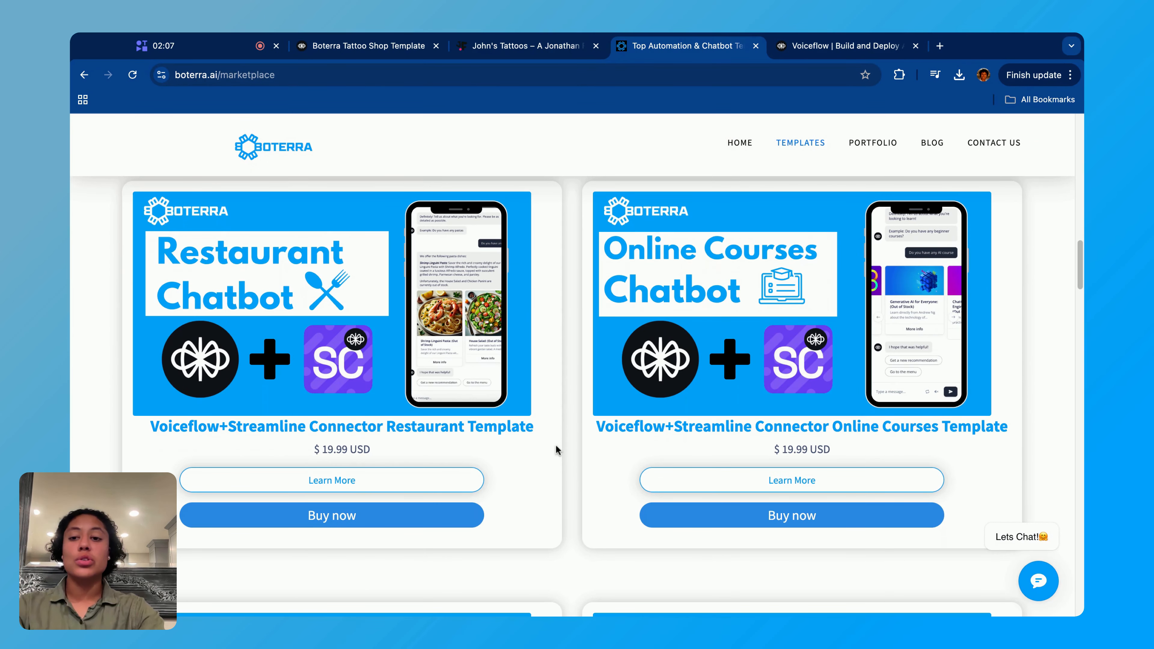
pyautogui.scroll(-7, 680, 326)
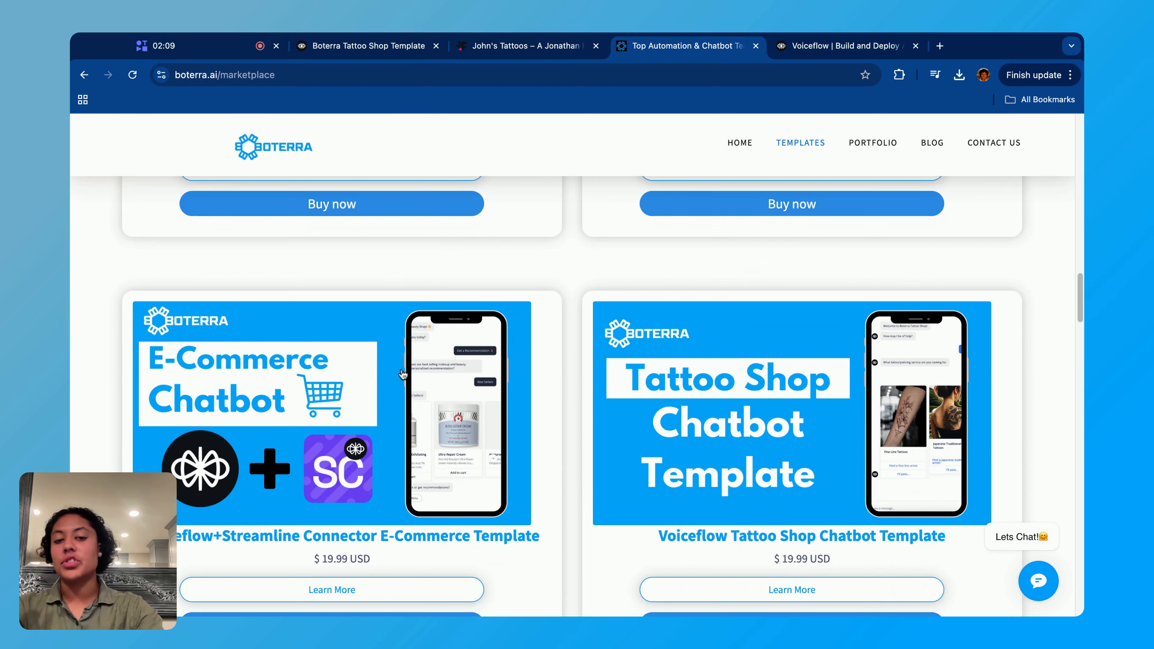
pyautogui.scroll(-10, 739, 432)
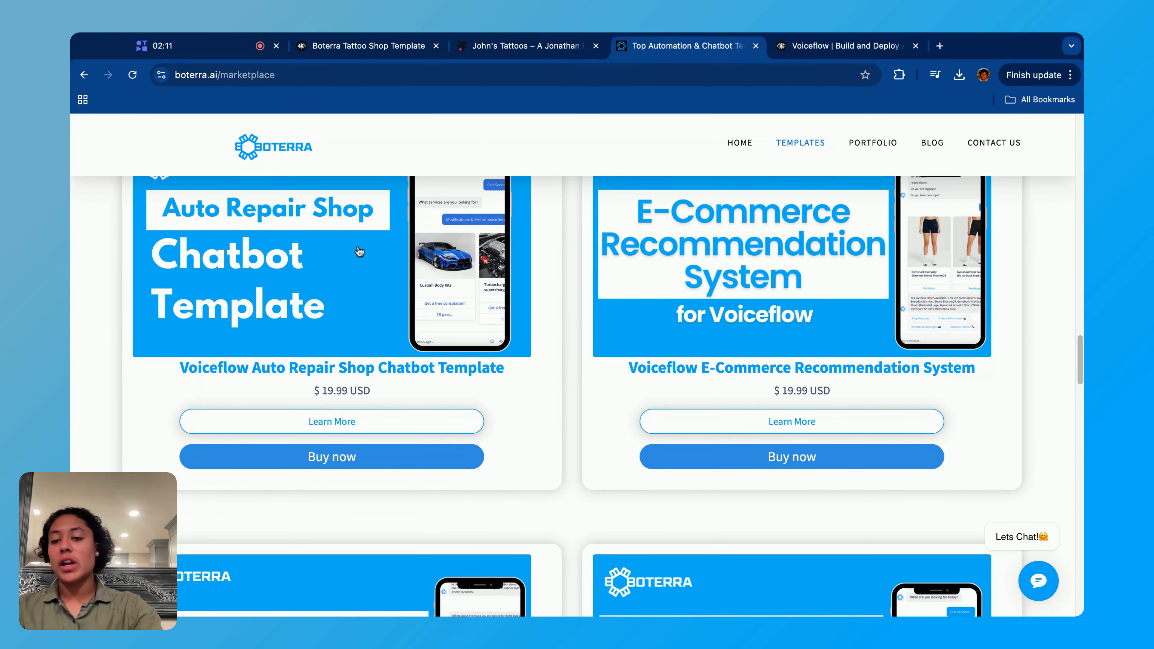
pyautogui.scroll(20, 359, 253)
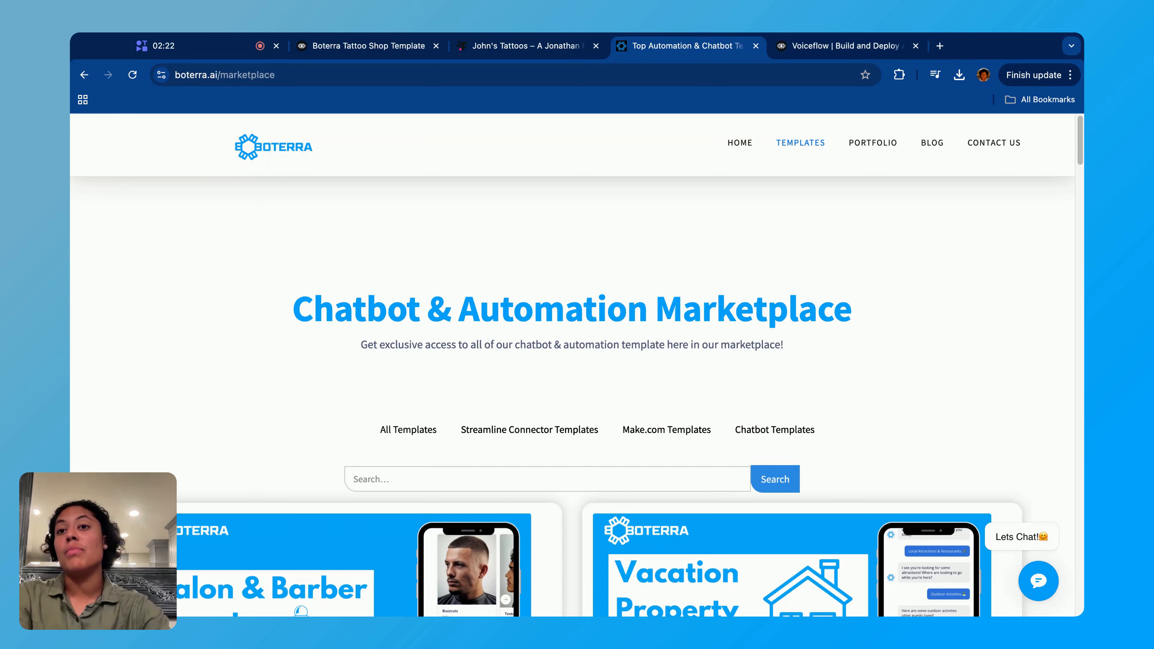
pyautogui.click(842, 51)
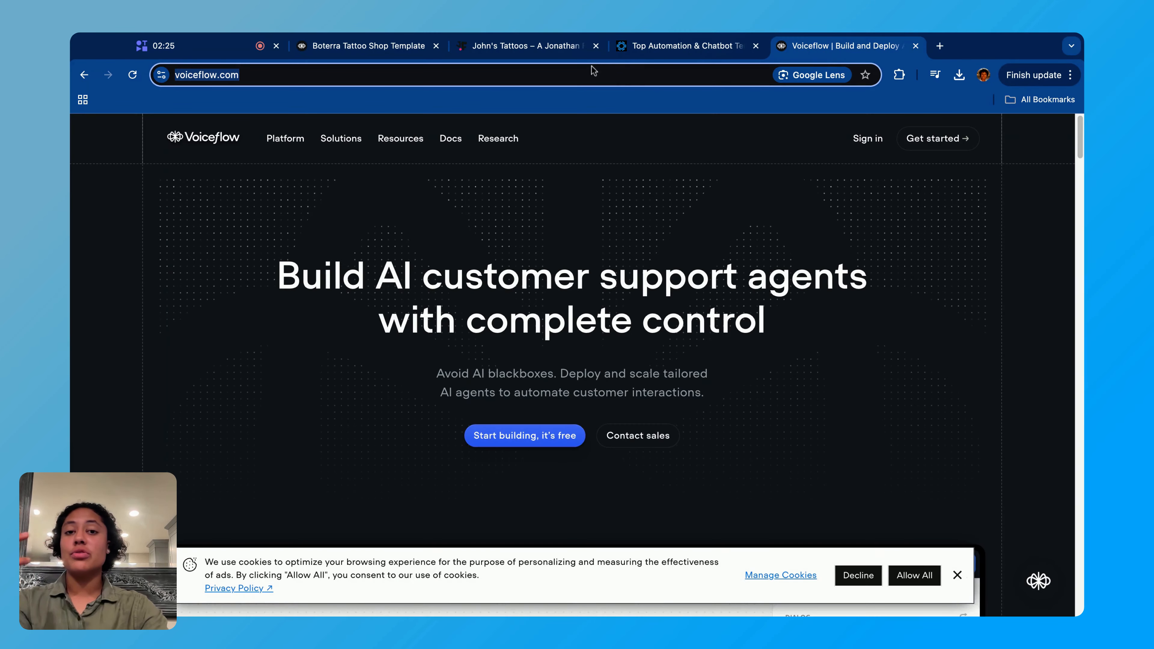